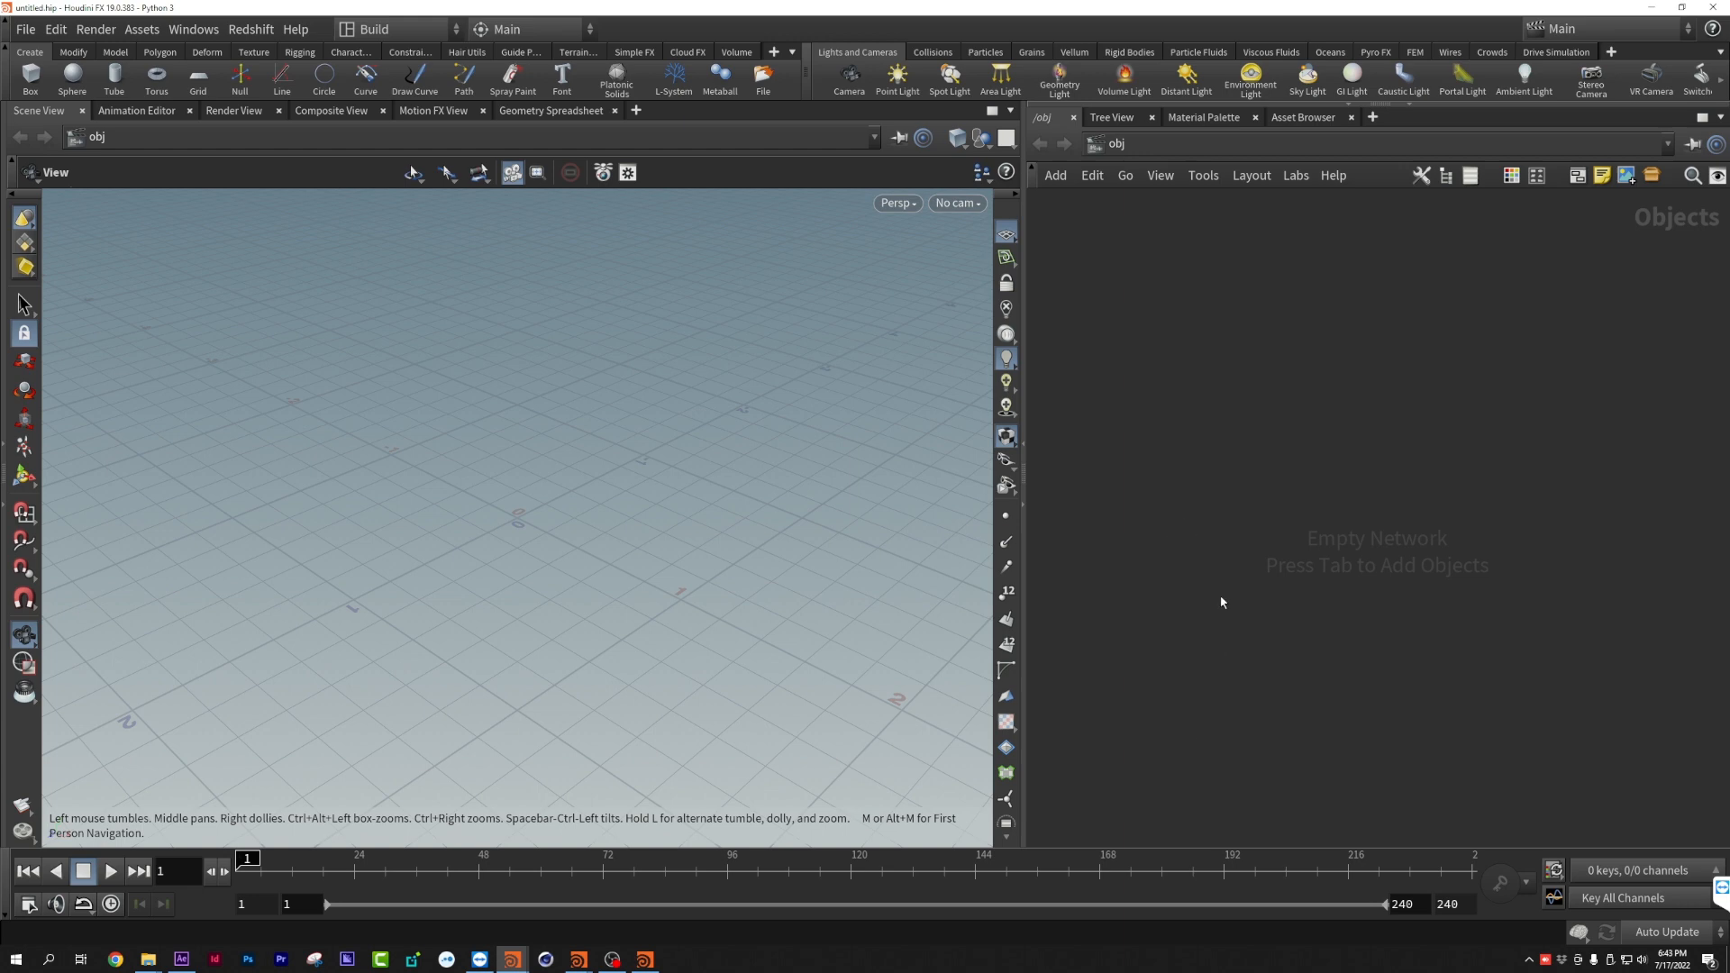
# Step: Add a sphere geometry object to the empty object network
pyautogui.moveTo(1168, 398); pyautogui.dragTo(1188, 575)
pyautogui.press('Tab')
pyautogui.write('sphere')
pyautogui.press('Return')
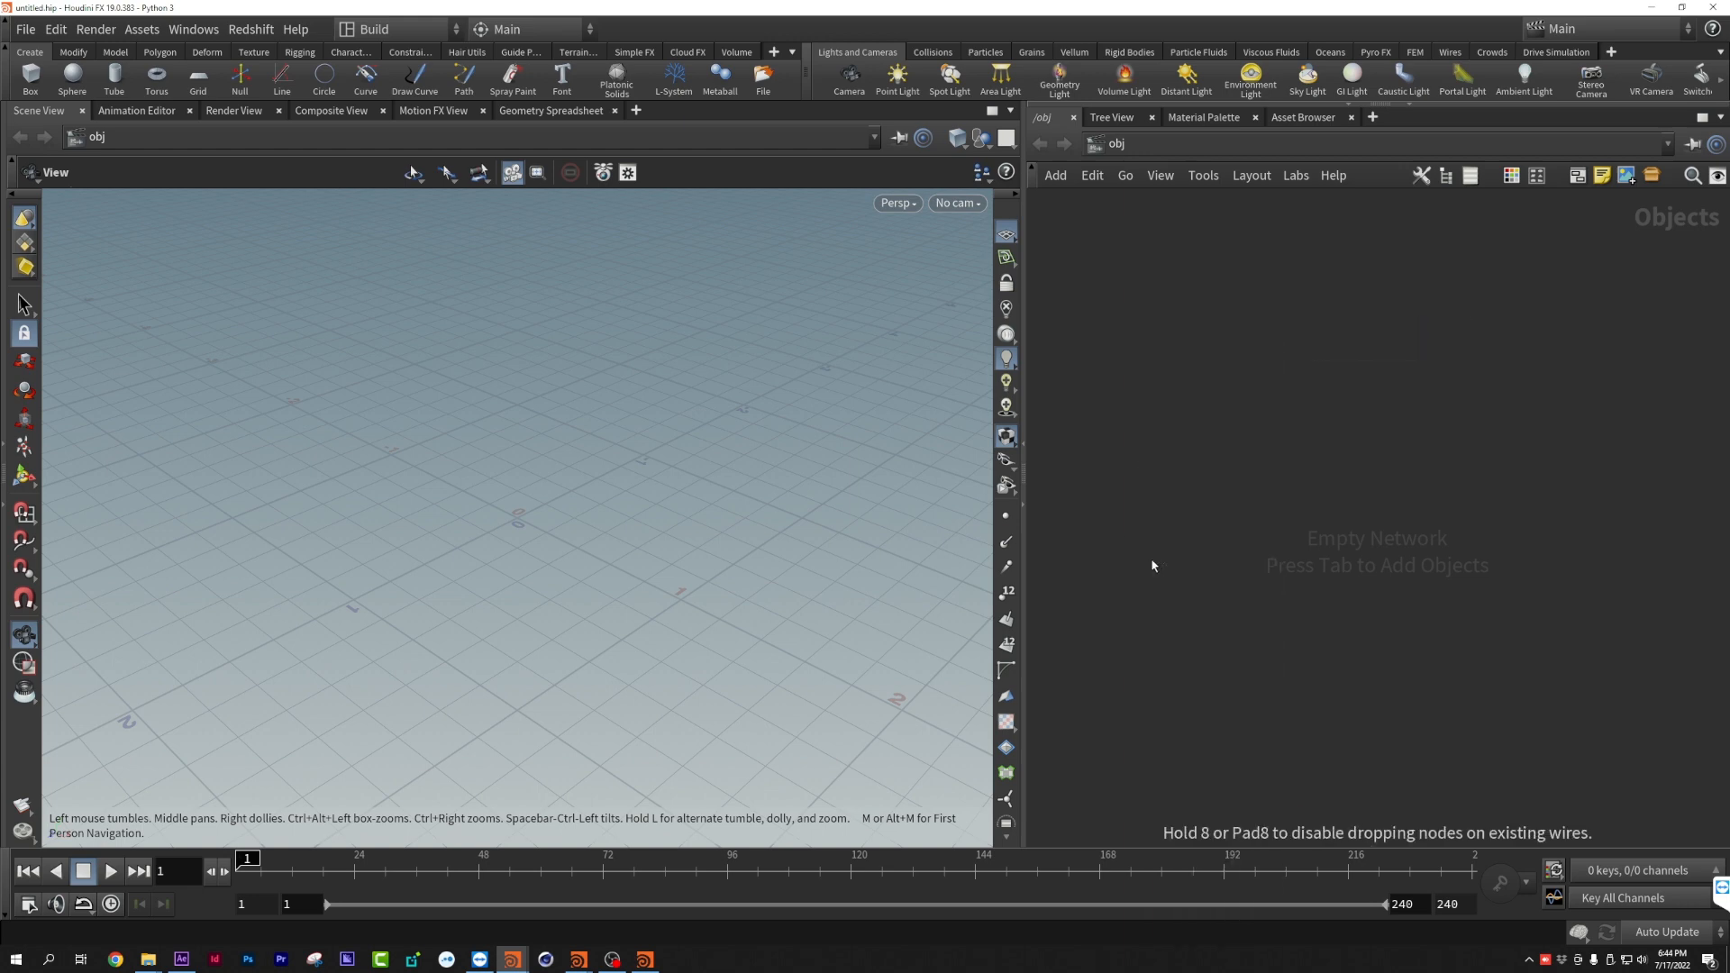
pyautogui.click(1151, 559)
pyautogui.moveTo(1152, 559); pyautogui.dragTo(1165, 497)
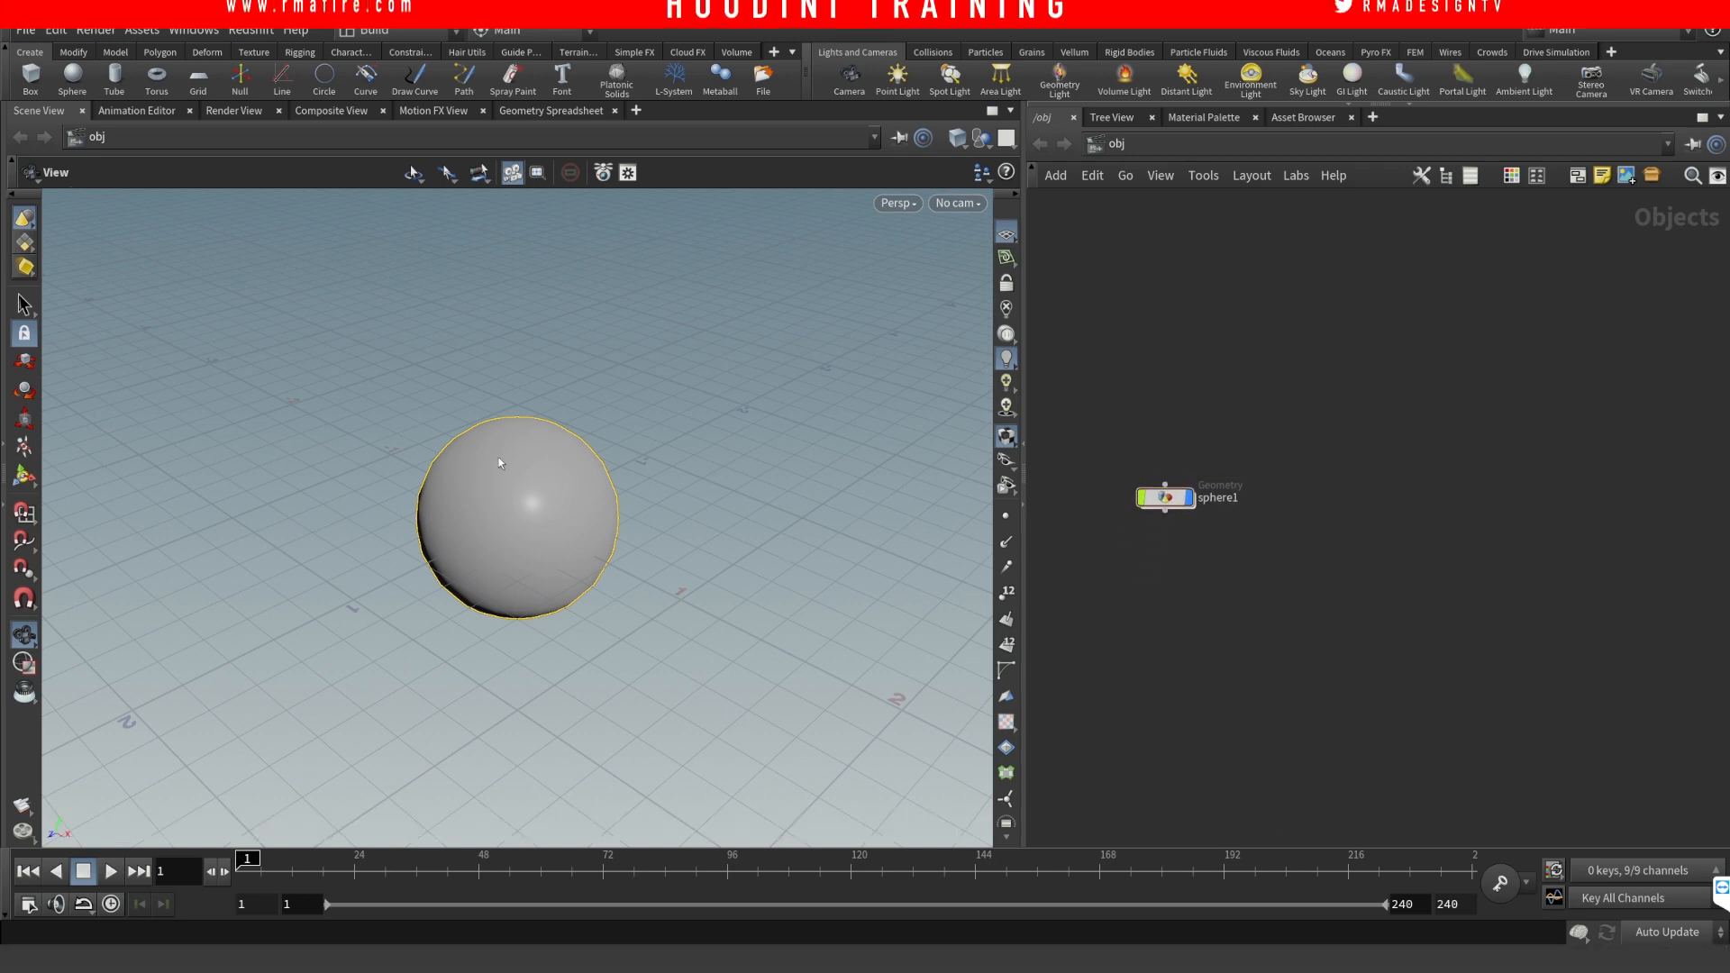
pyautogui.moveTo(447, 504); pyautogui.dragTo(517, 513, button='right')
pyautogui.moveTo(520, 518); pyautogui.dragTo(532, 515, button='middle')
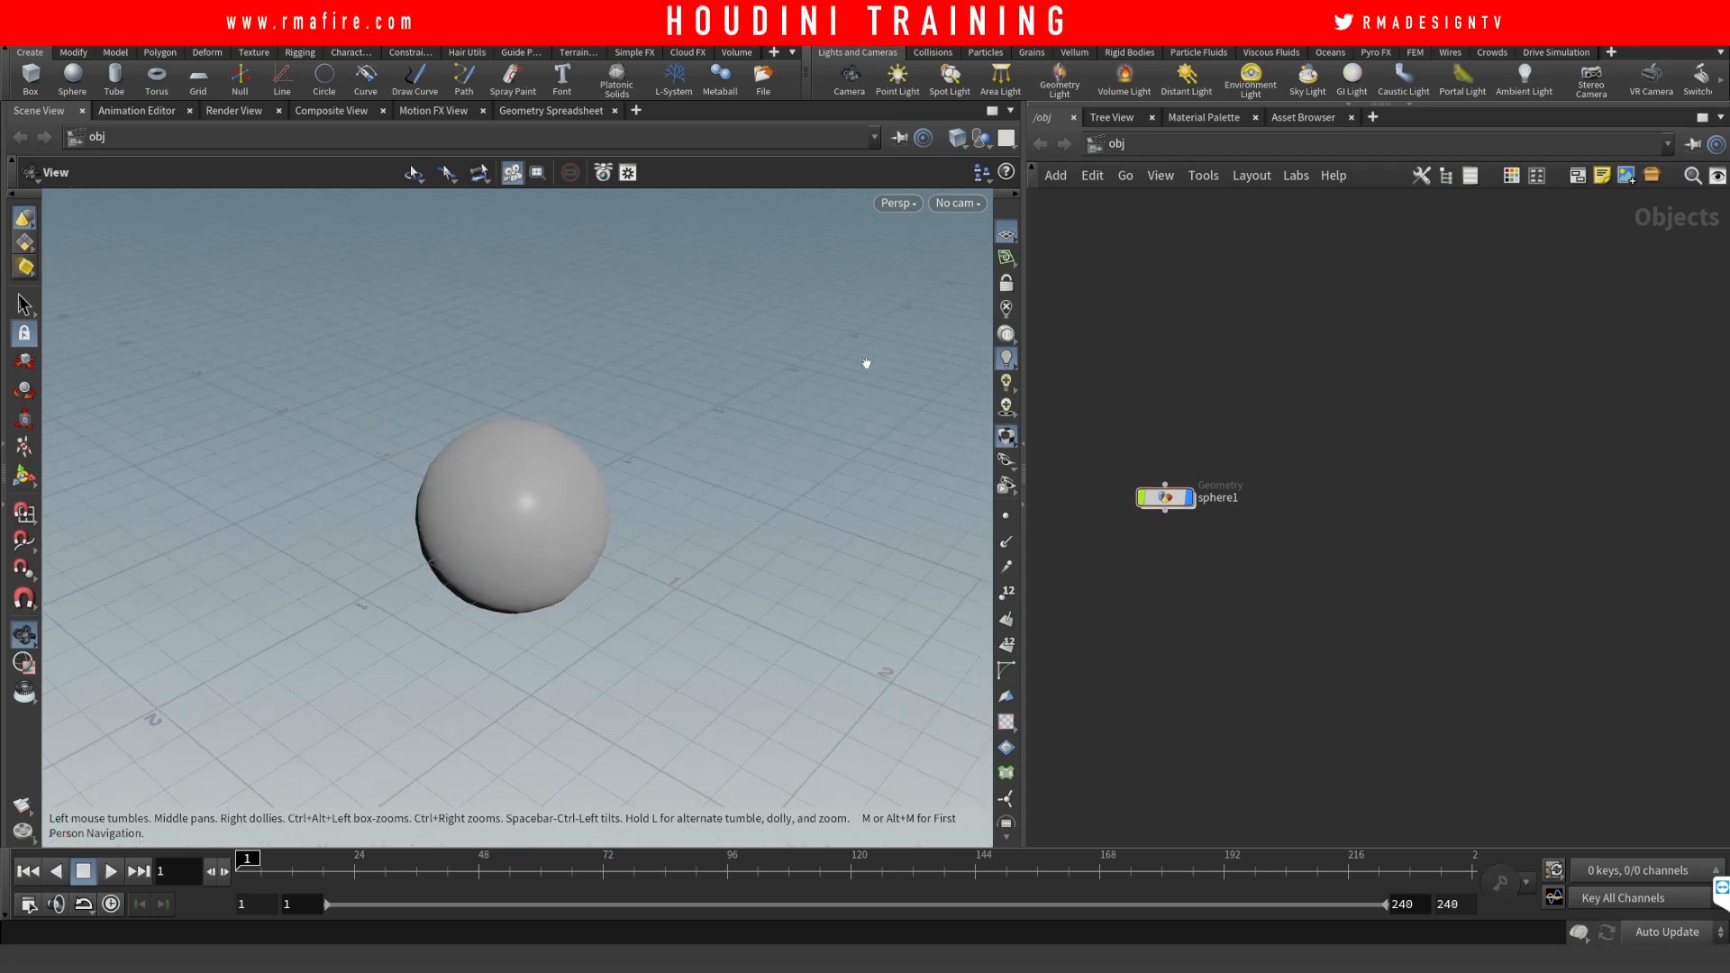
pyautogui.moveTo(1284, 426); pyautogui.dragTo(1230, 404, button='middle')
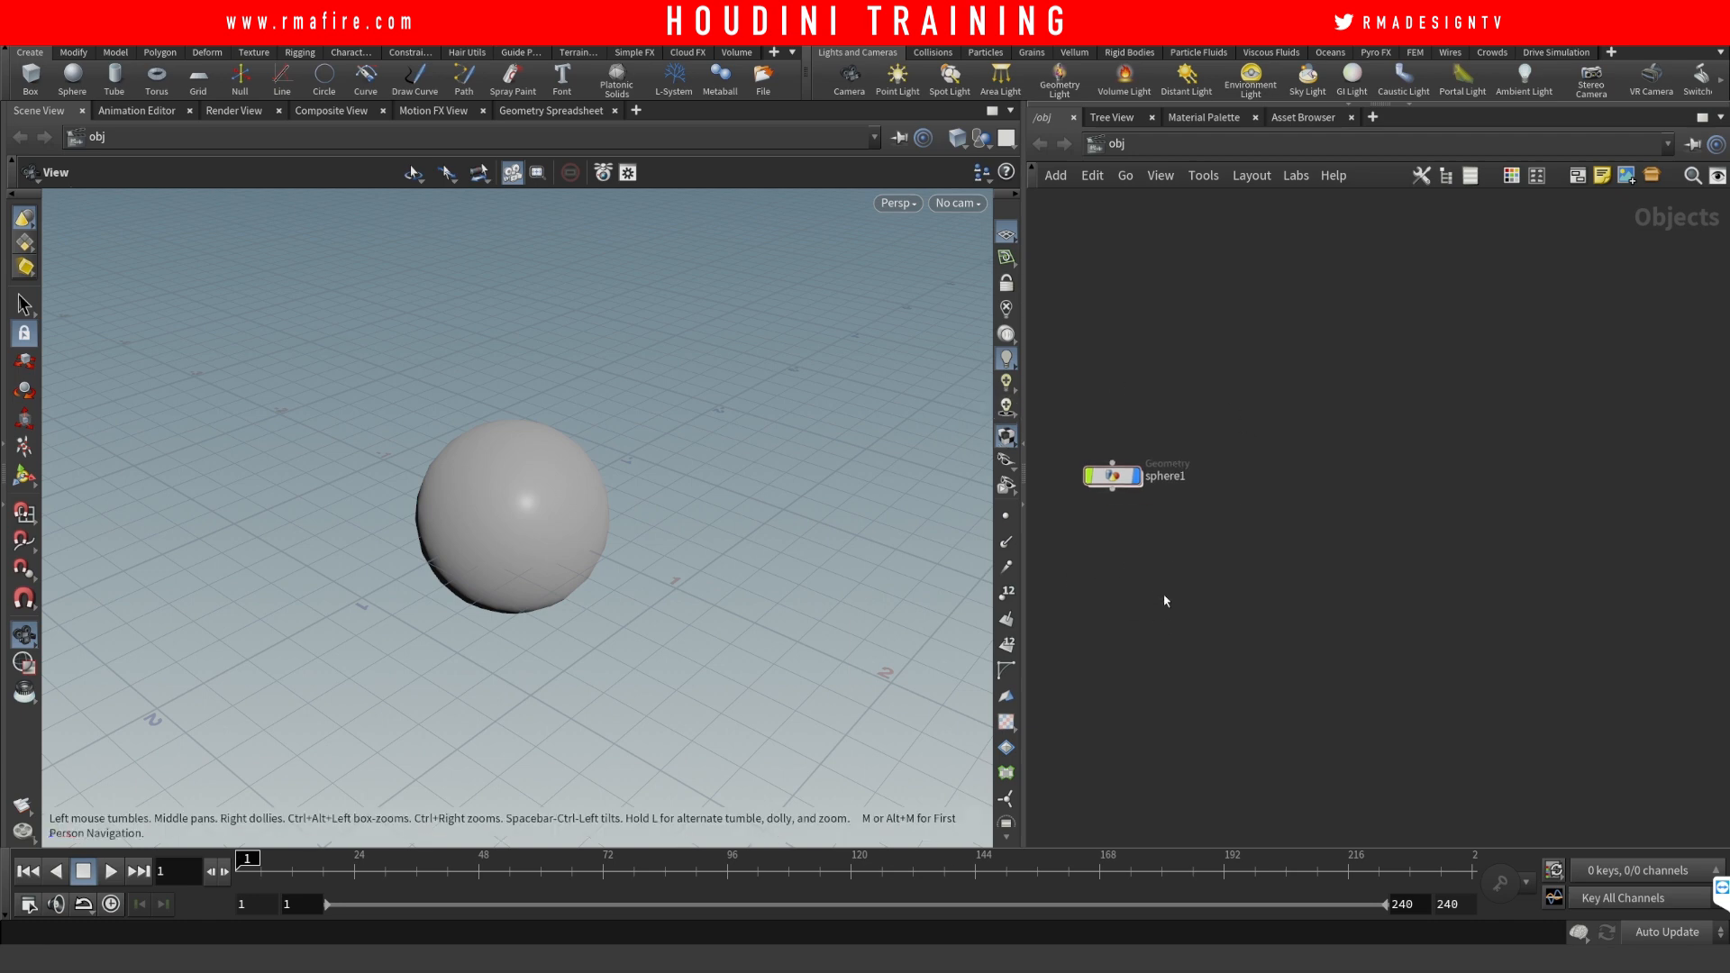
# Step: Widen the network editor and add an RSLightDome light beside the sphere node
pyautogui.moveTo(1024, 536); pyautogui.dragTo(831, 530)
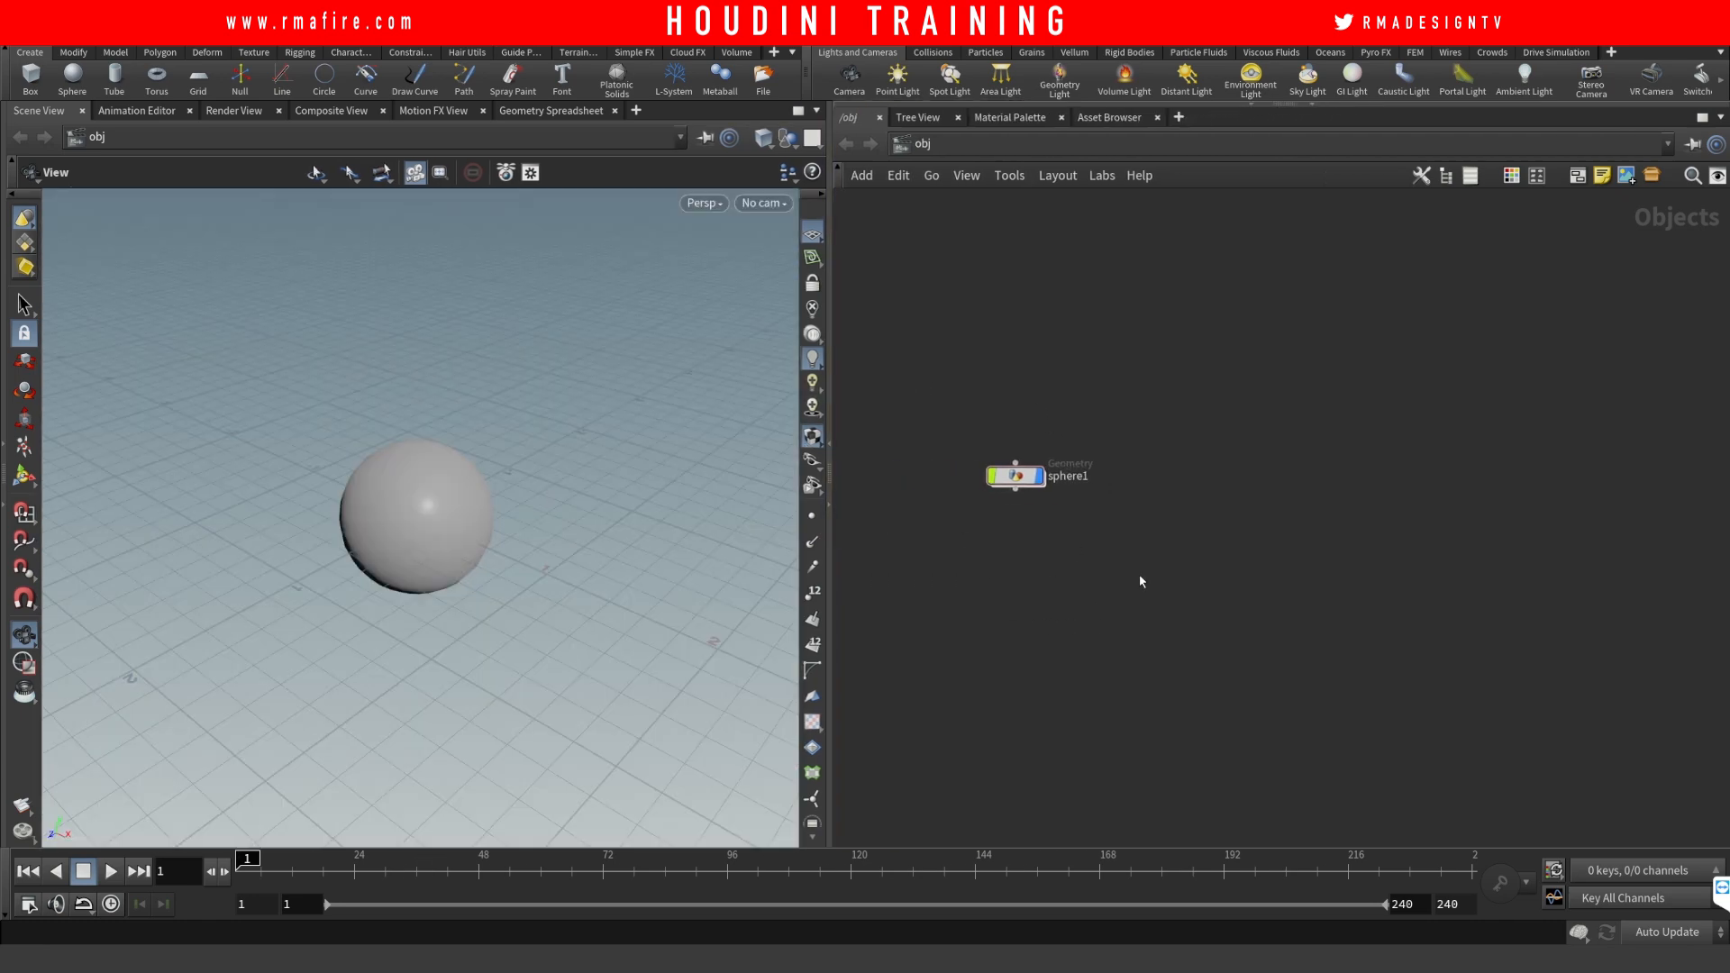
pyautogui.press('Tab')
pyautogui.write('rsd')
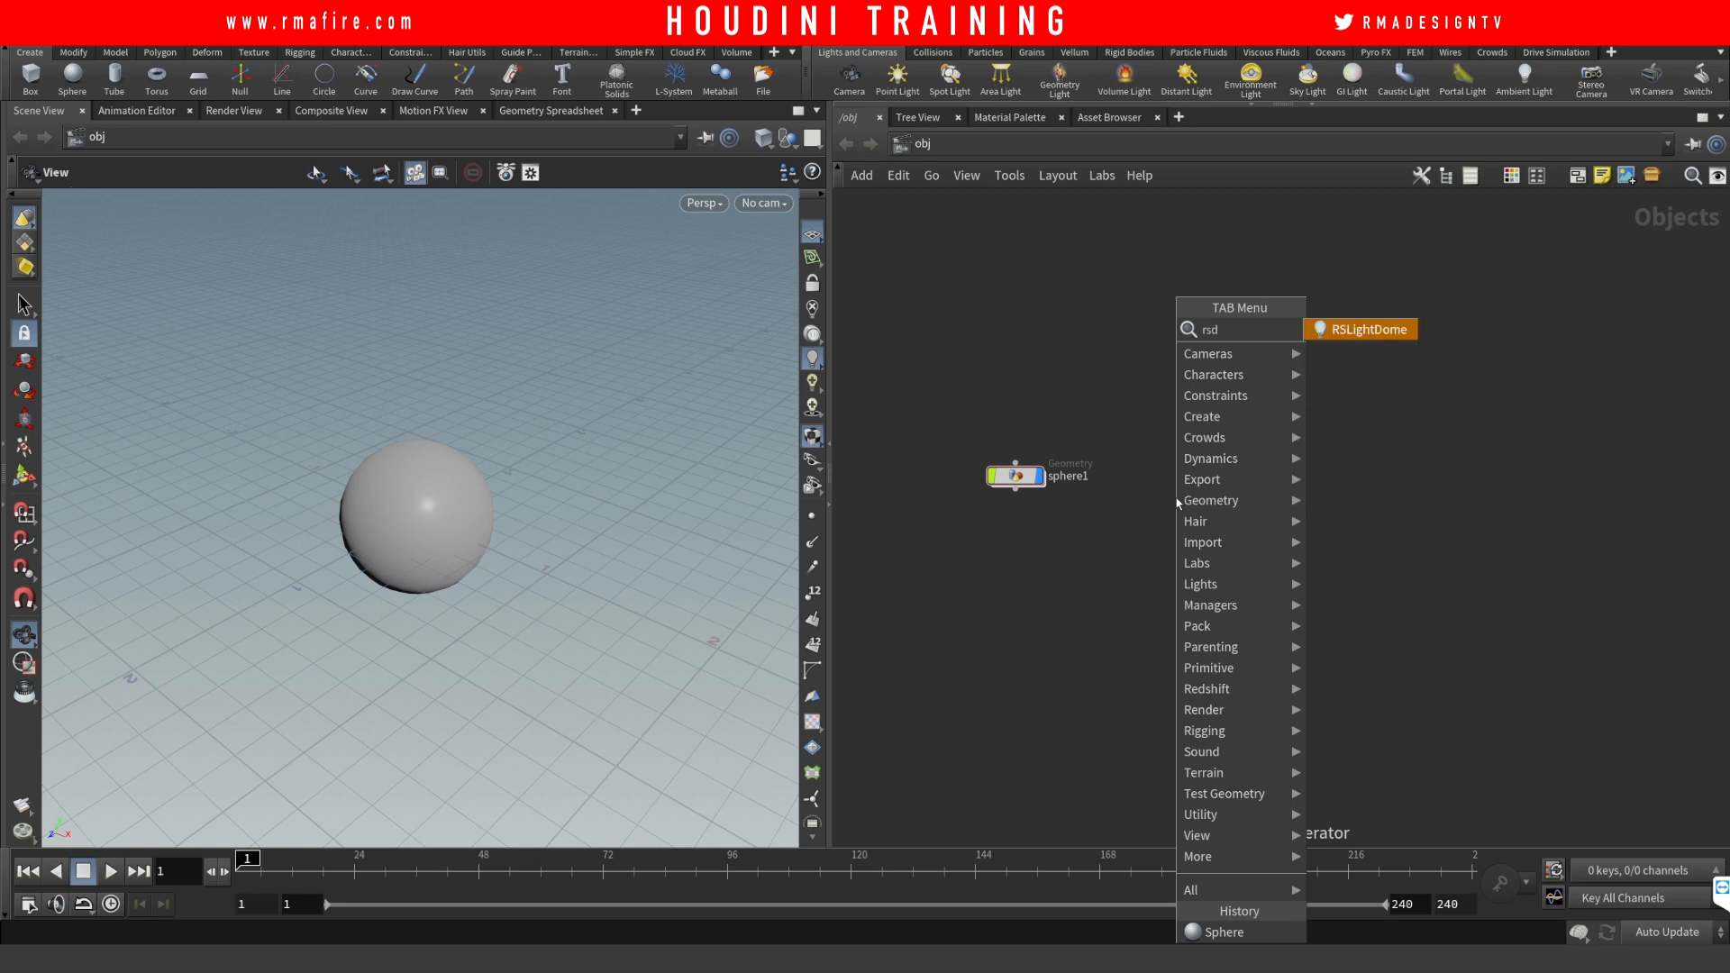
pyautogui.press('Return')
pyautogui.click(1176, 497)
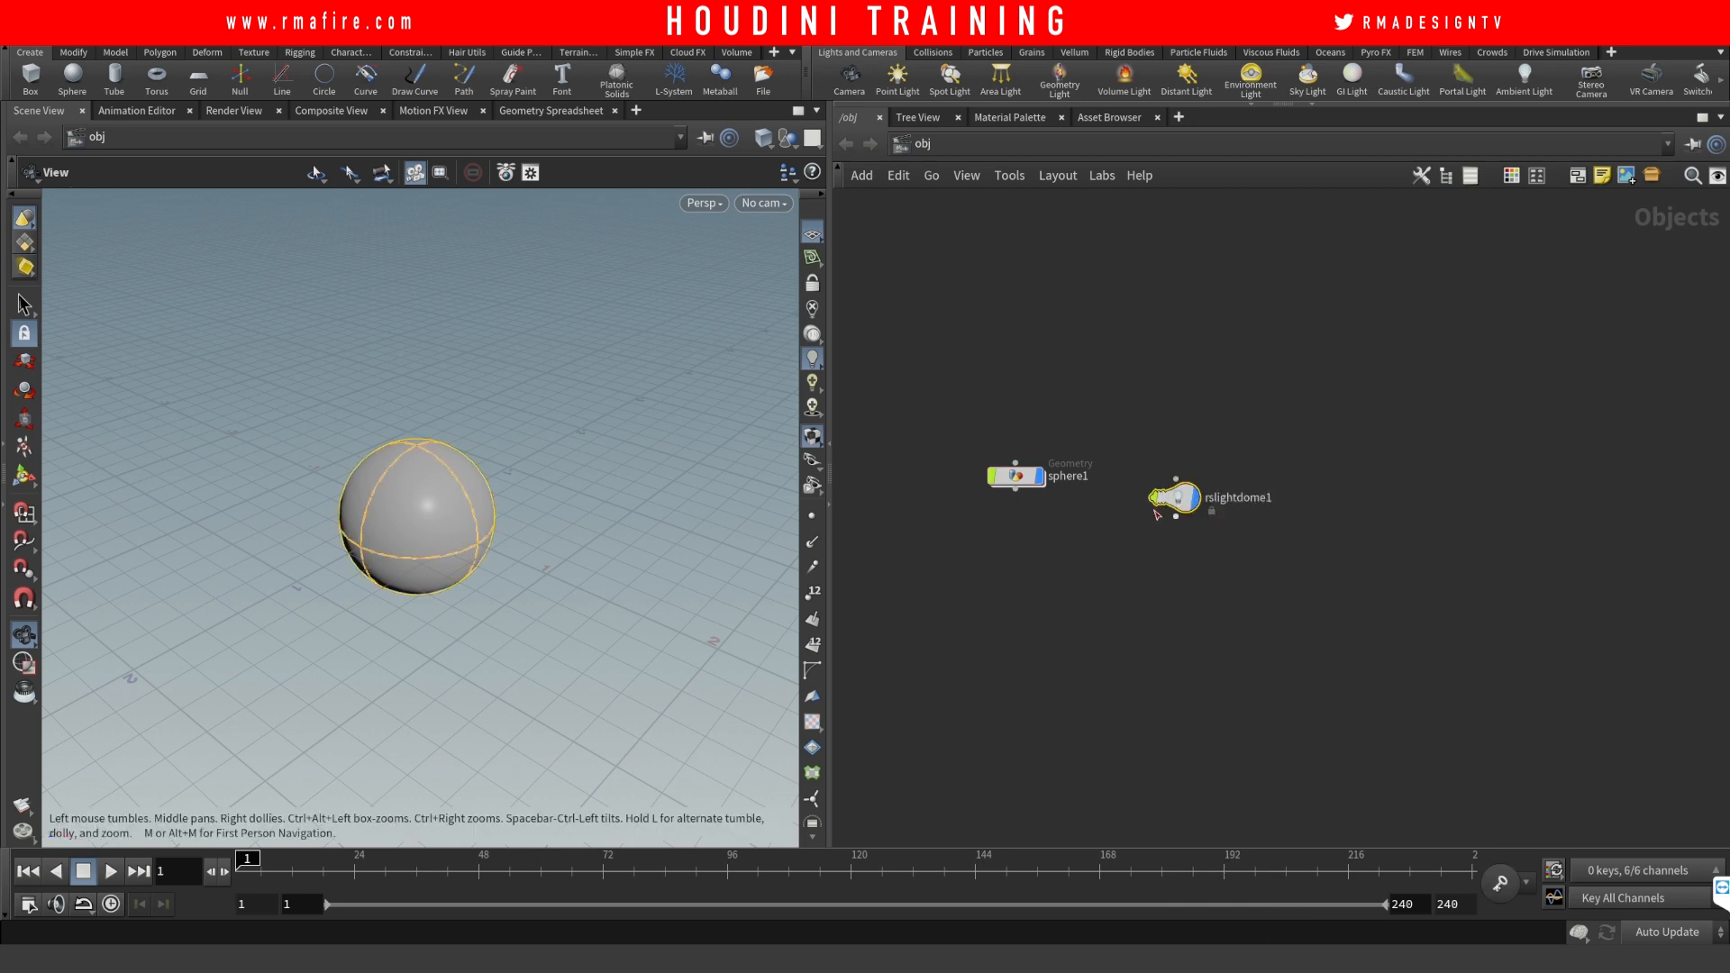
pyautogui.moveTo(1116, 399); pyautogui.dragTo(1258, 577)
pyautogui.moveTo(1118, 421); pyautogui.dragTo(1249, 613)
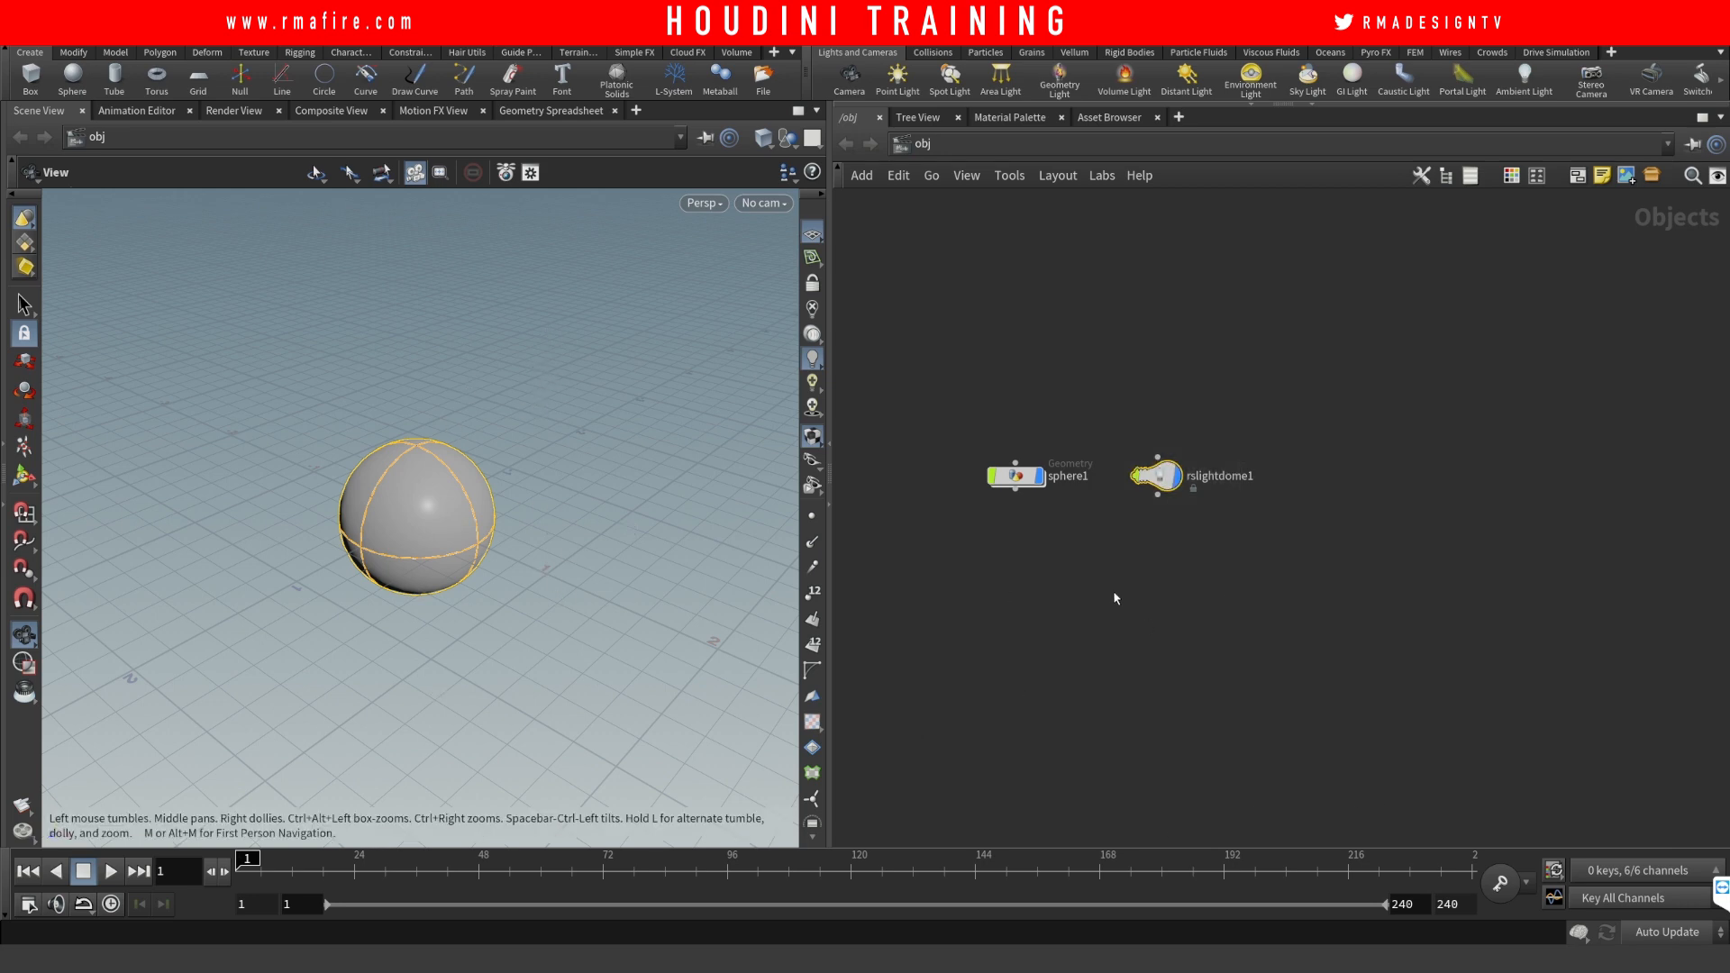
pyautogui.click(1215, 617)
pyautogui.moveTo(1157, 476); pyautogui.dragTo(1172, 476)
pyautogui.moveTo(1126, 384); pyautogui.dragTo(1238, 581)
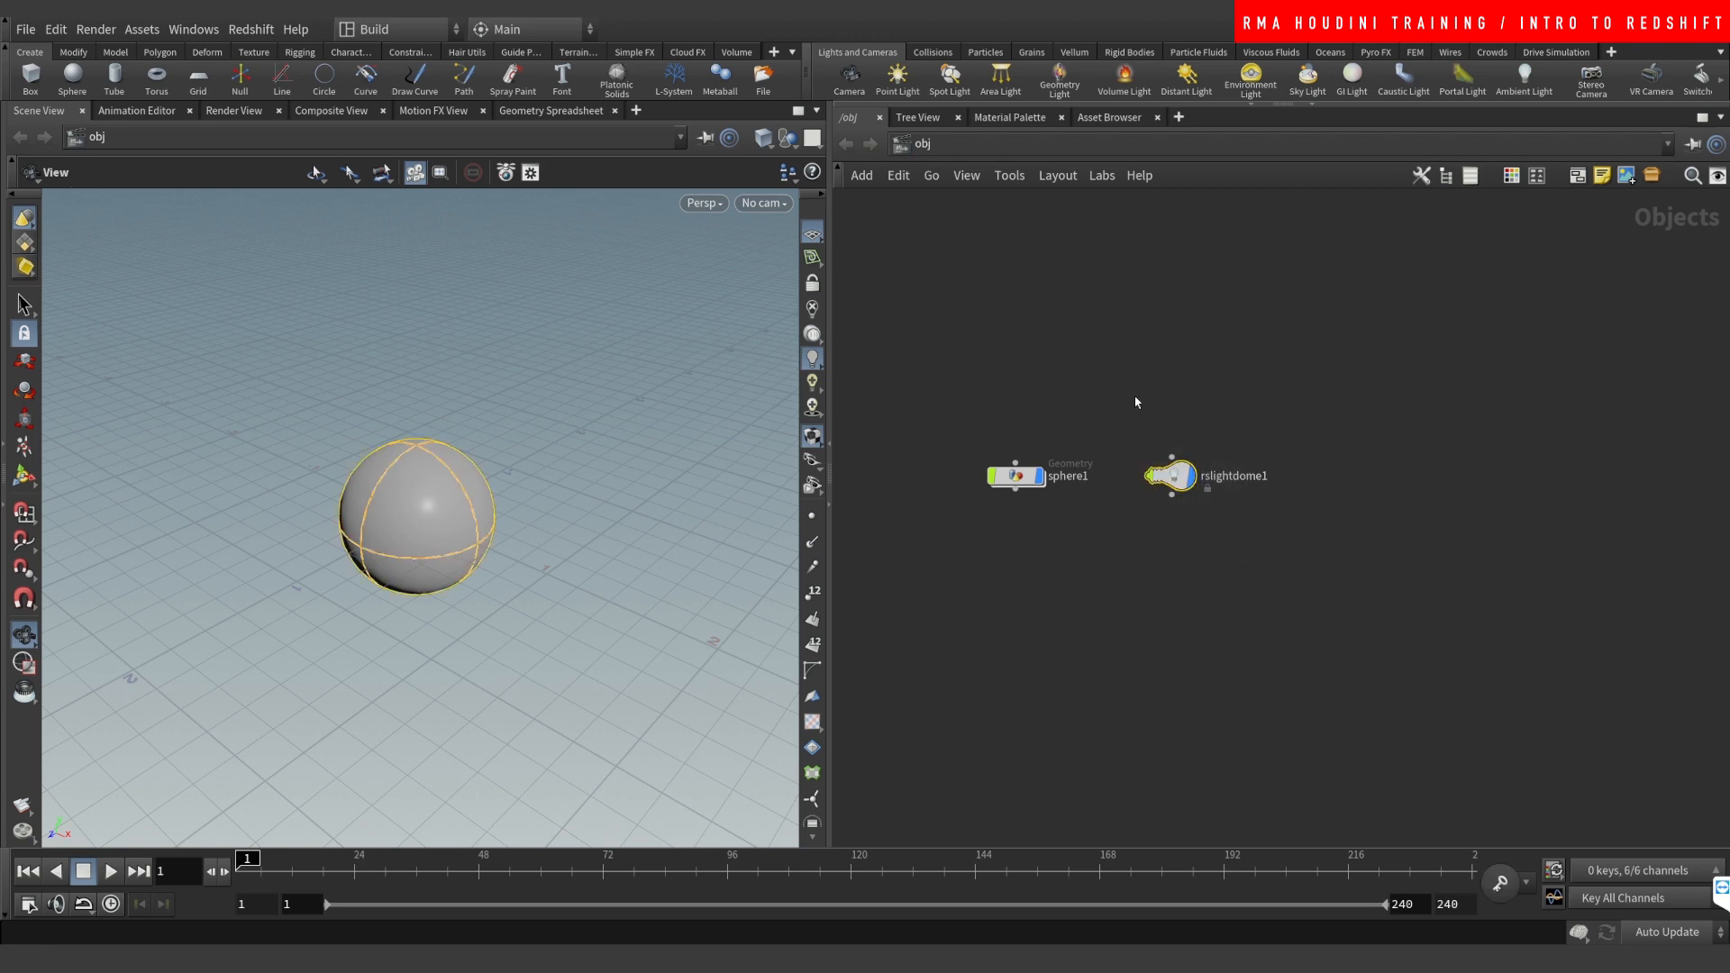
pyautogui.moveTo(1125, 381); pyautogui.dragTo(1267, 581)
# Step: Show the dome light's parameters in the network editor and expand the Environment section of its Light settings
pyautogui.press('p')
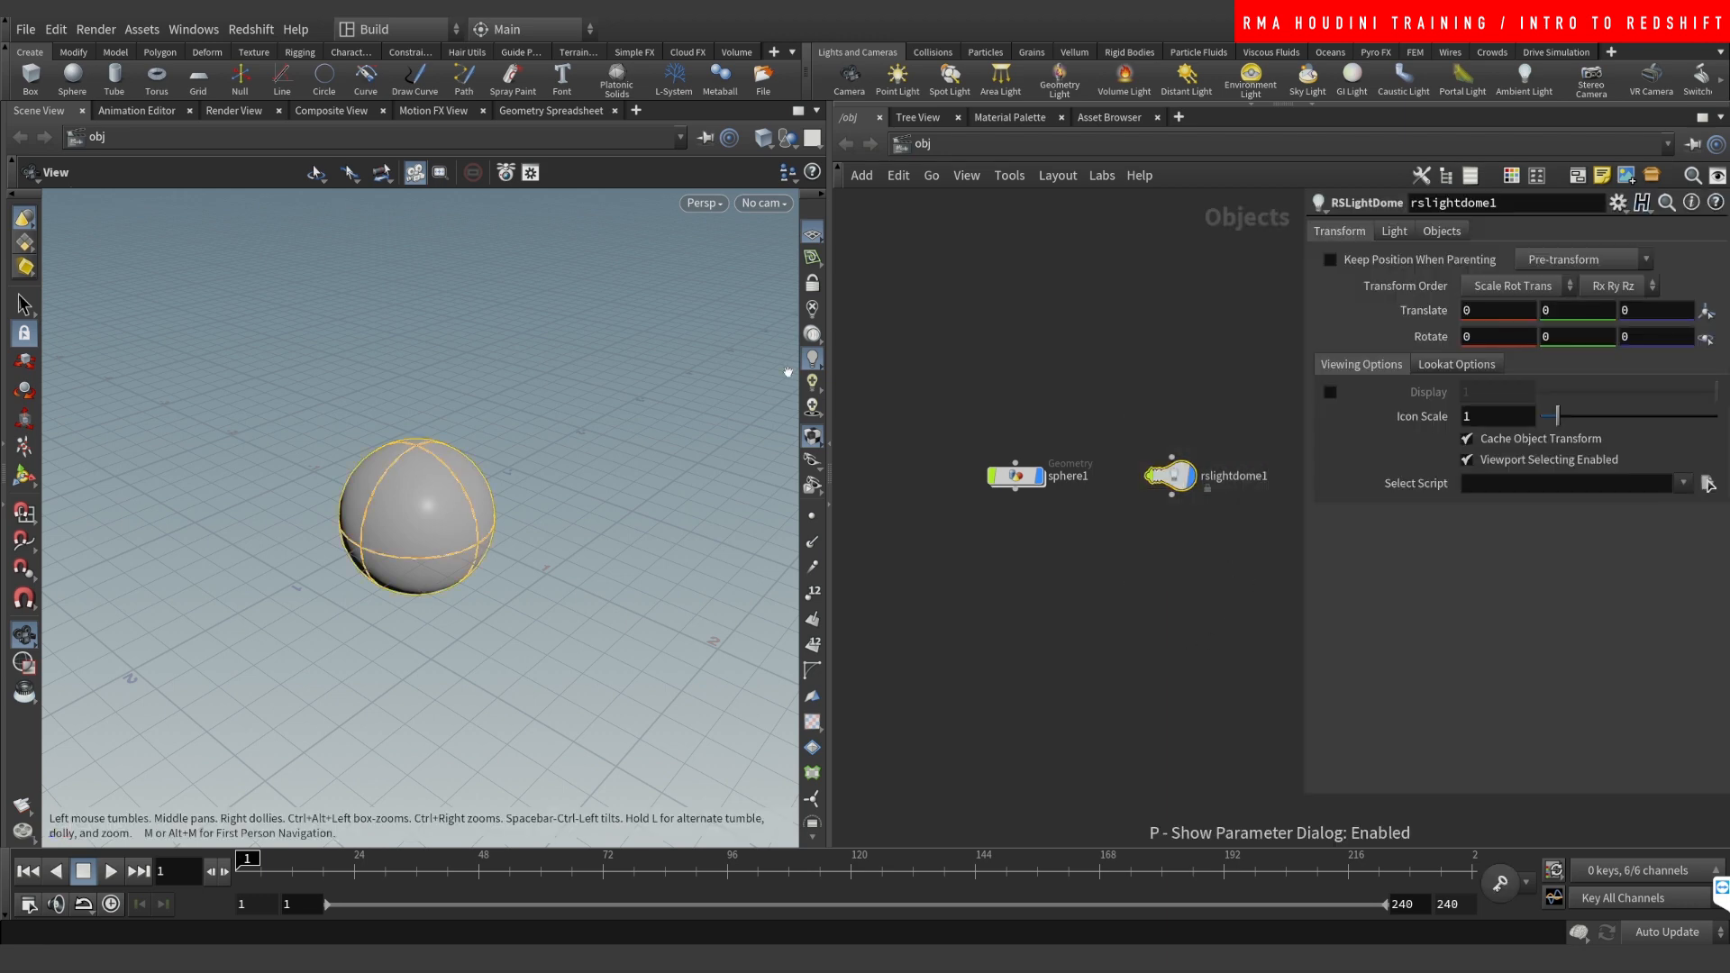
pyautogui.click(1394, 231)
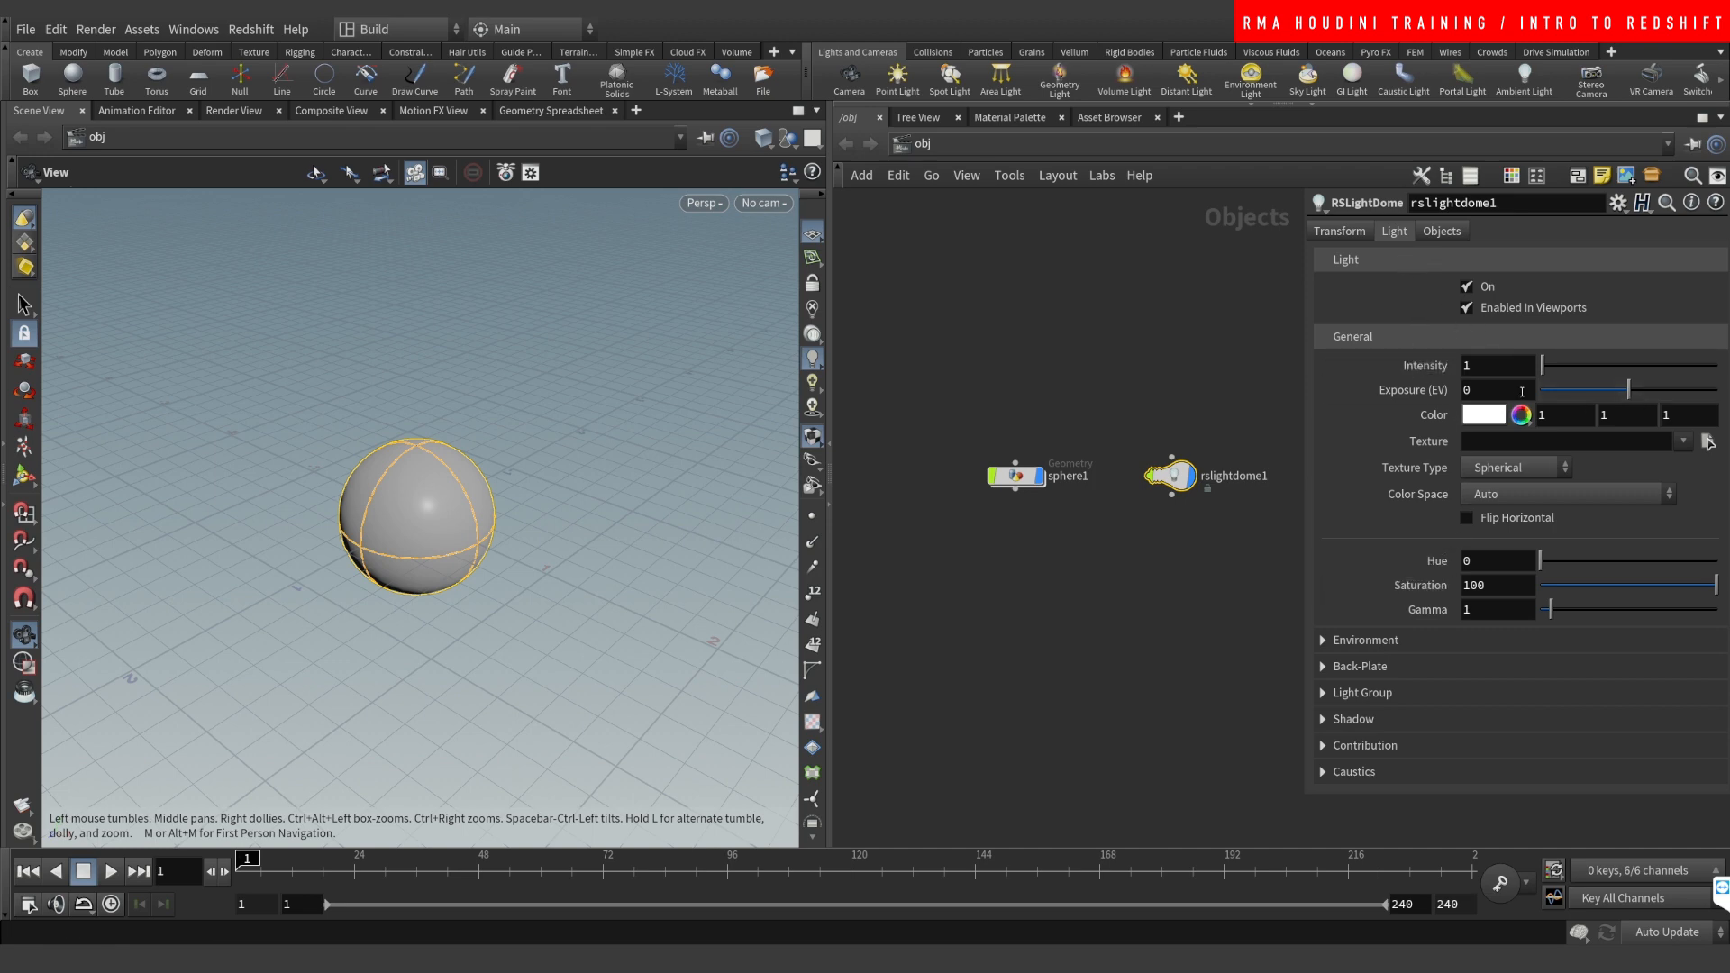
pyautogui.click(1377, 641)
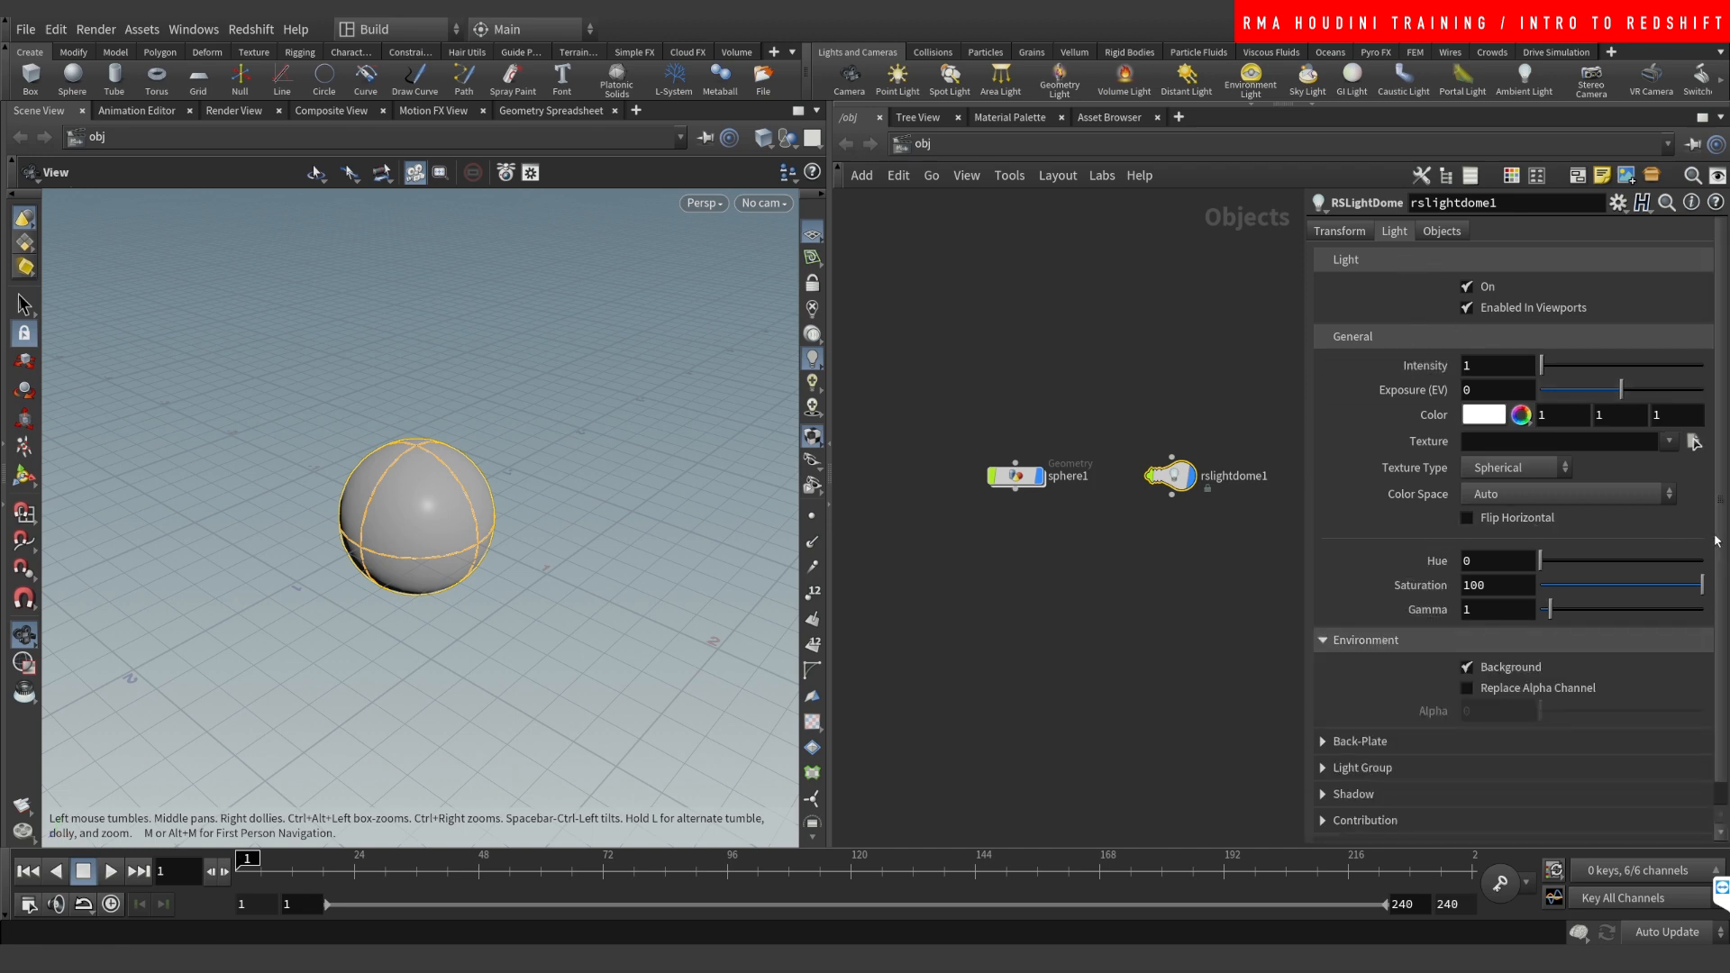
pyautogui.scroll(-1, 1706, 596)
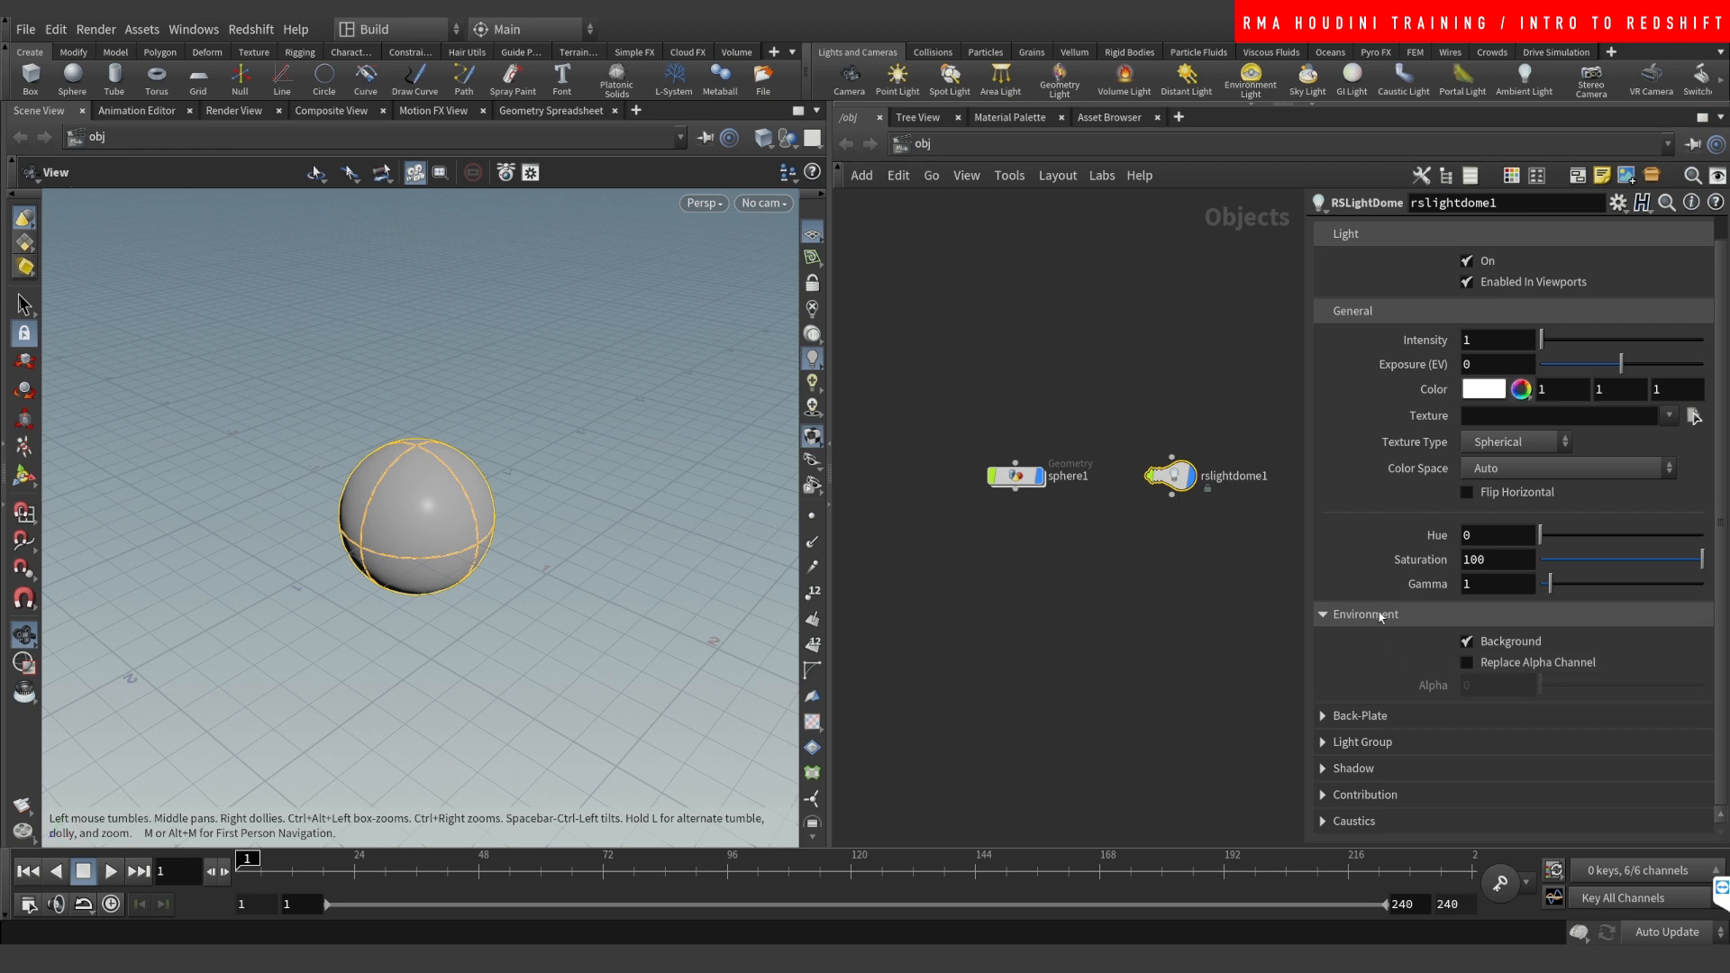
# Step: Open the image chooser for the dome light's texture and switch to the assets window in File Explorer, enlarging it
pyautogui.click(1694, 416)
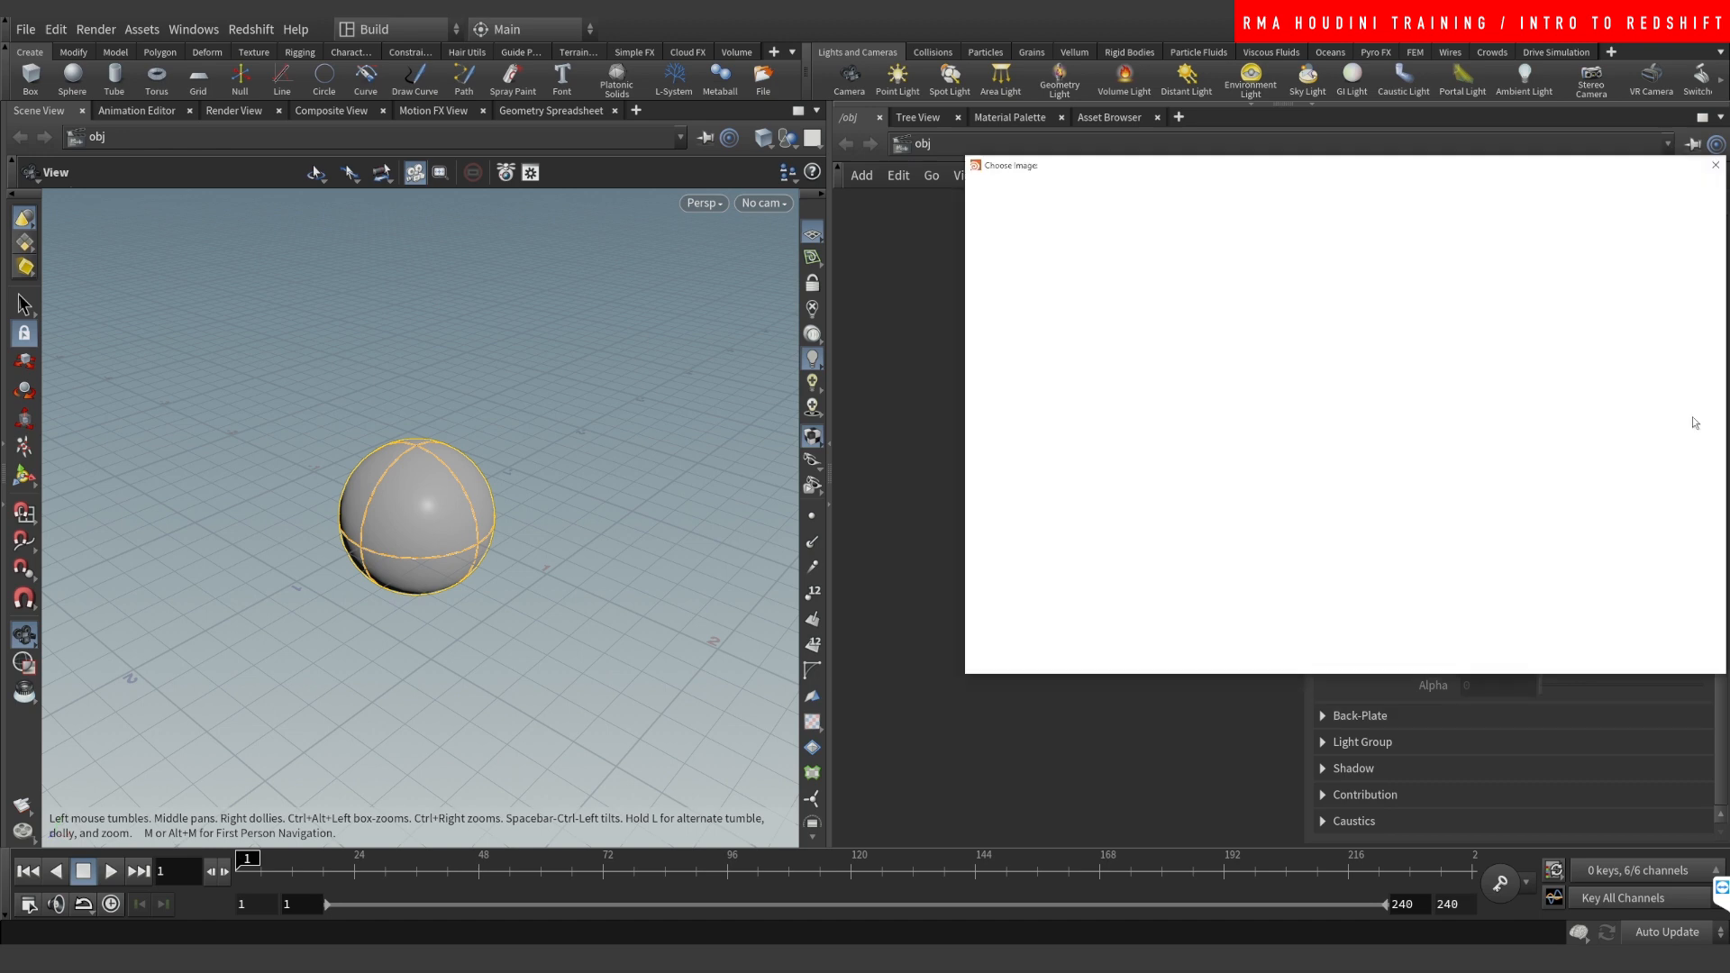
pyautogui.moveTo(1507, 178); pyautogui.dragTo(1034, 180)
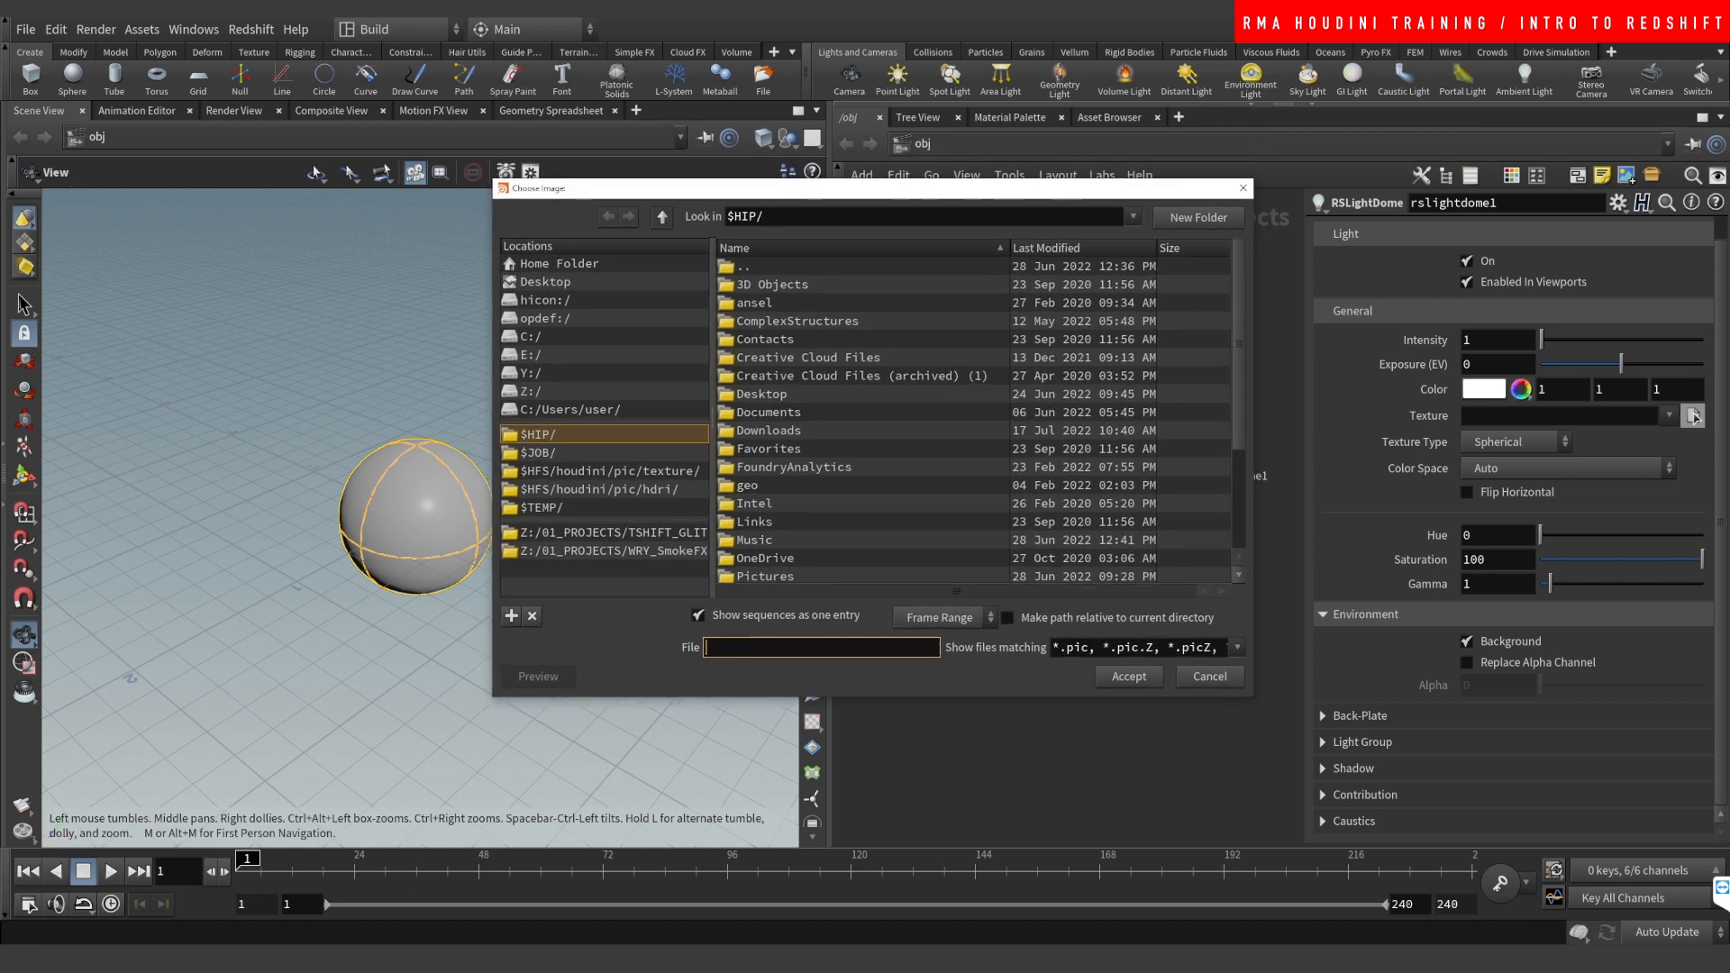
pyautogui.moveTo(99, 959)
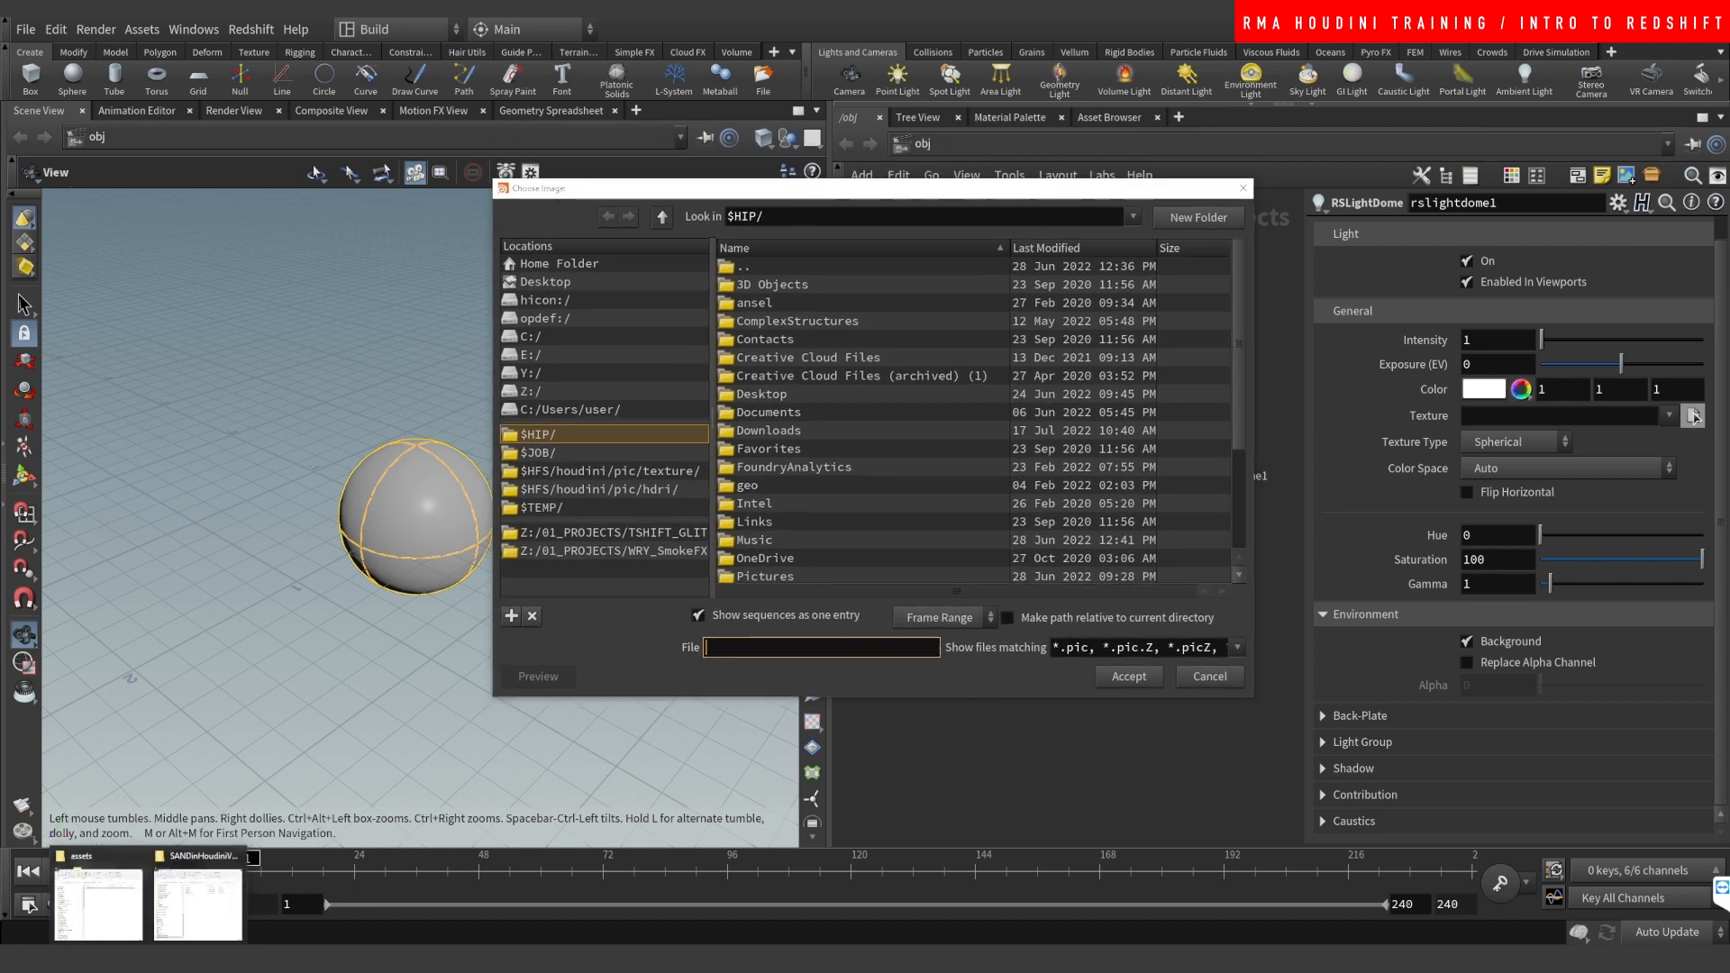
pyautogui.click(120, 924)
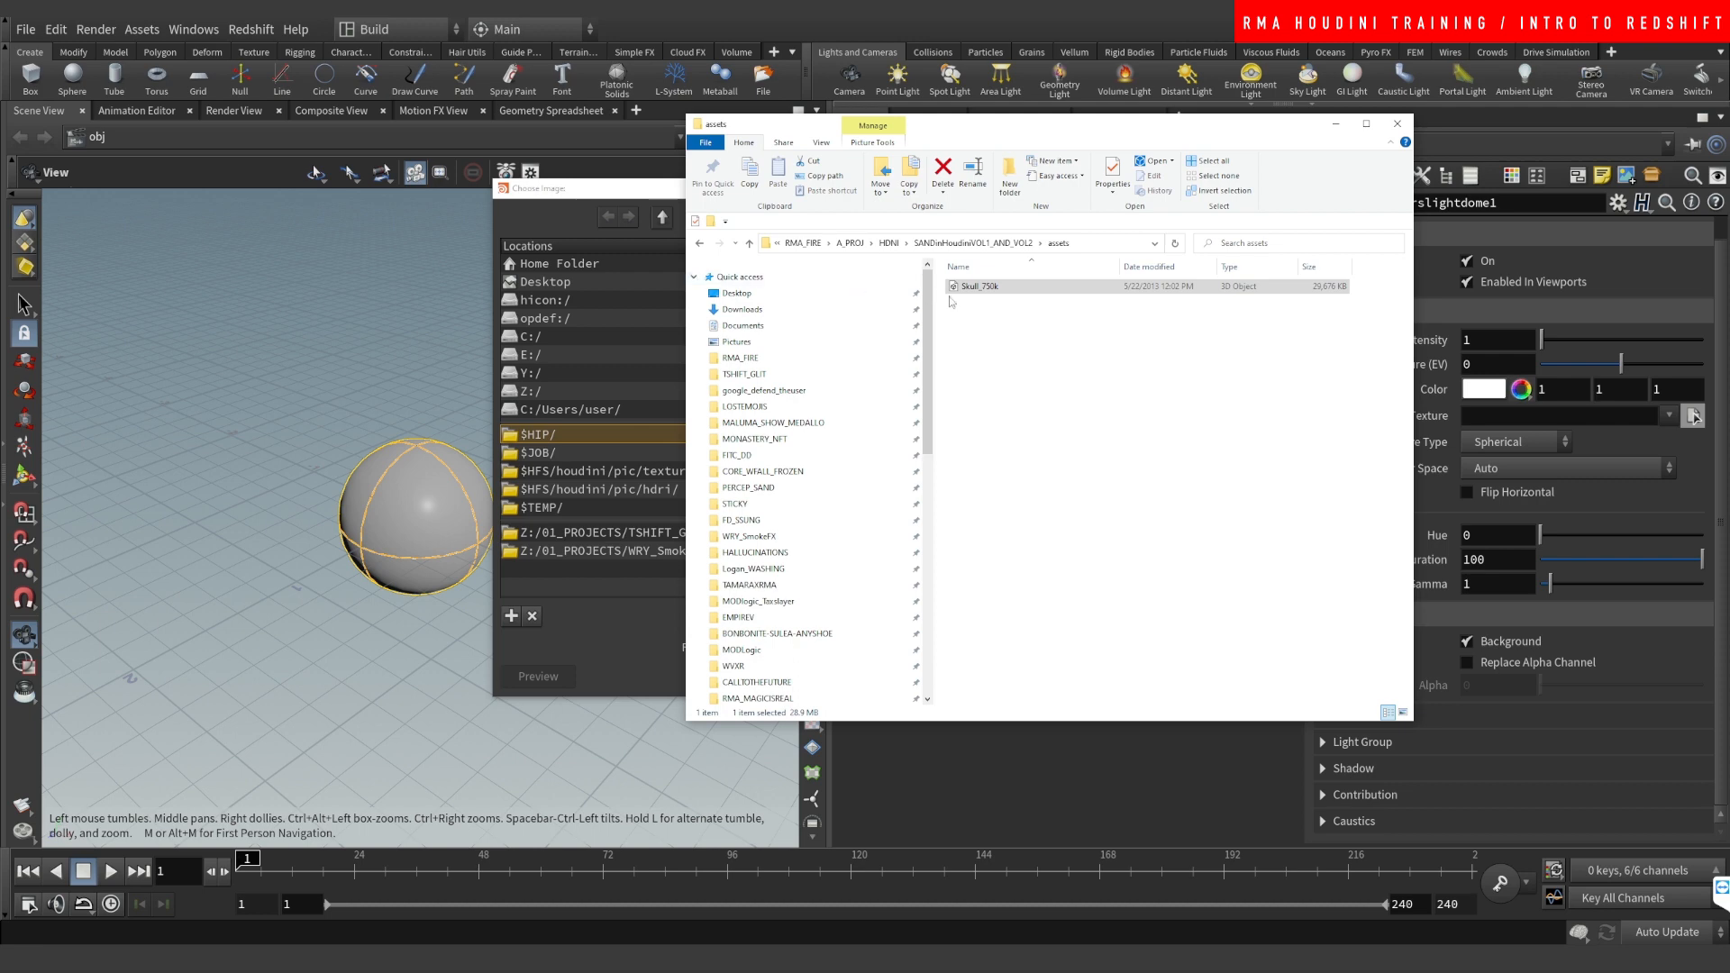
pyautogui.moveTo(688, 343); pyautogui.dragTo(394, 346)
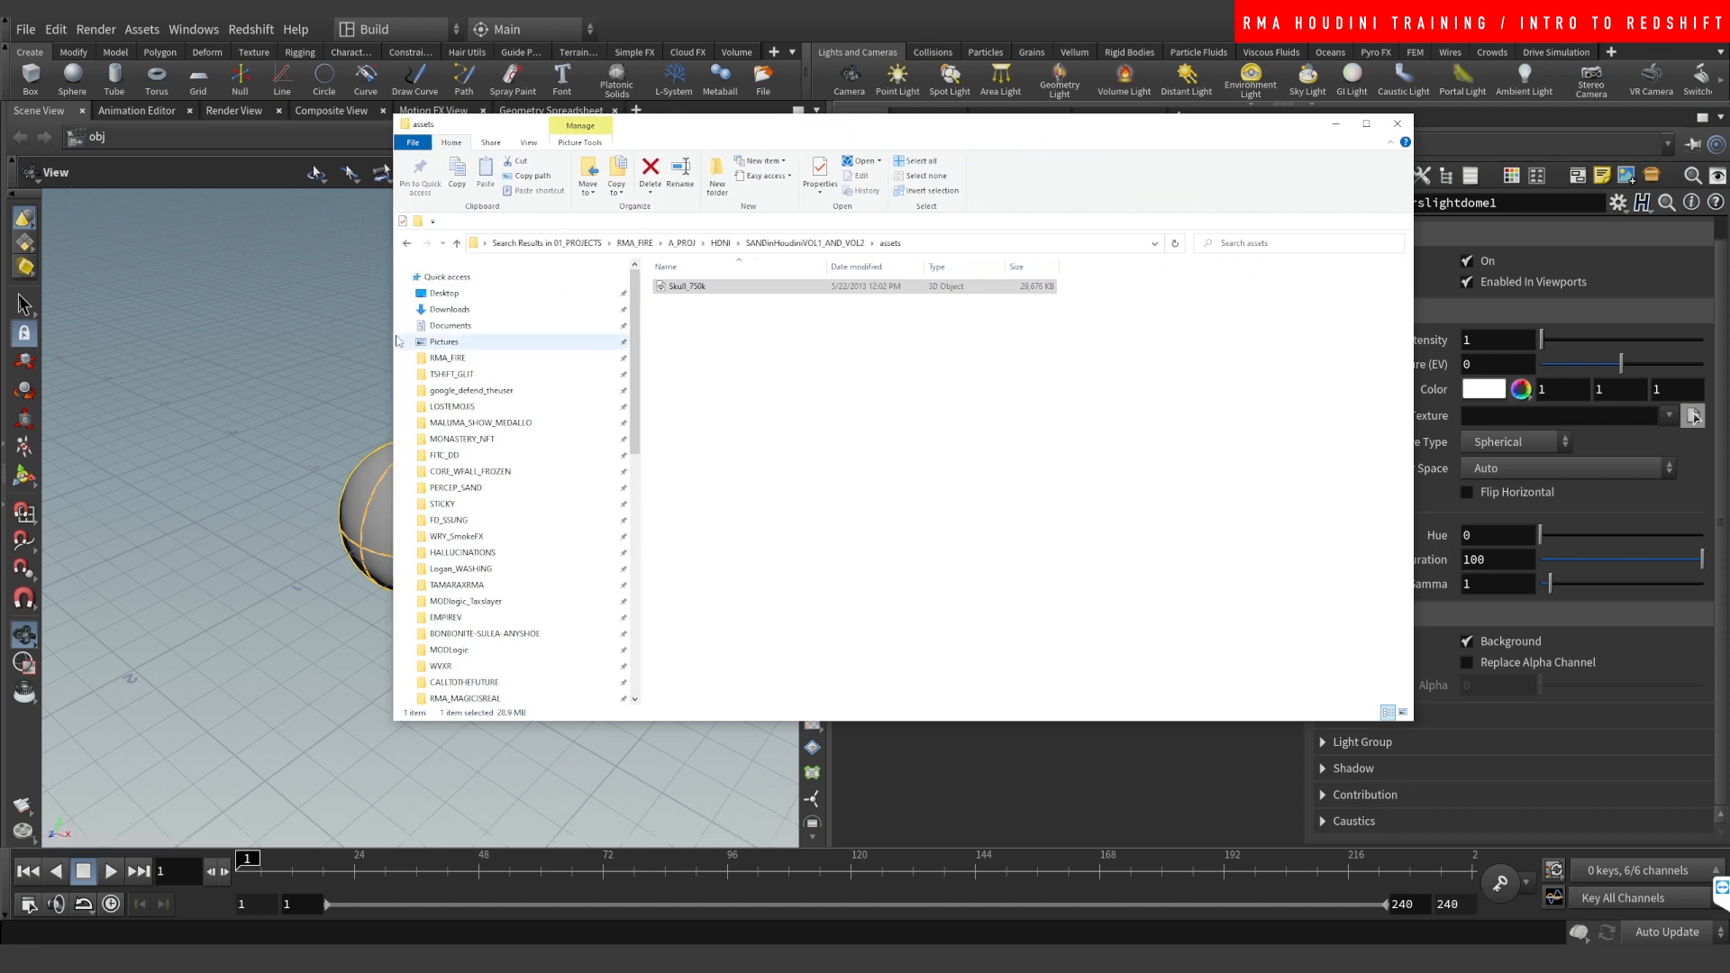
# Step: Browse up to the 01_PROJECTS folder on the Z drive and open the HDRI_PACKS folder
pyautogui.click(683, 243)
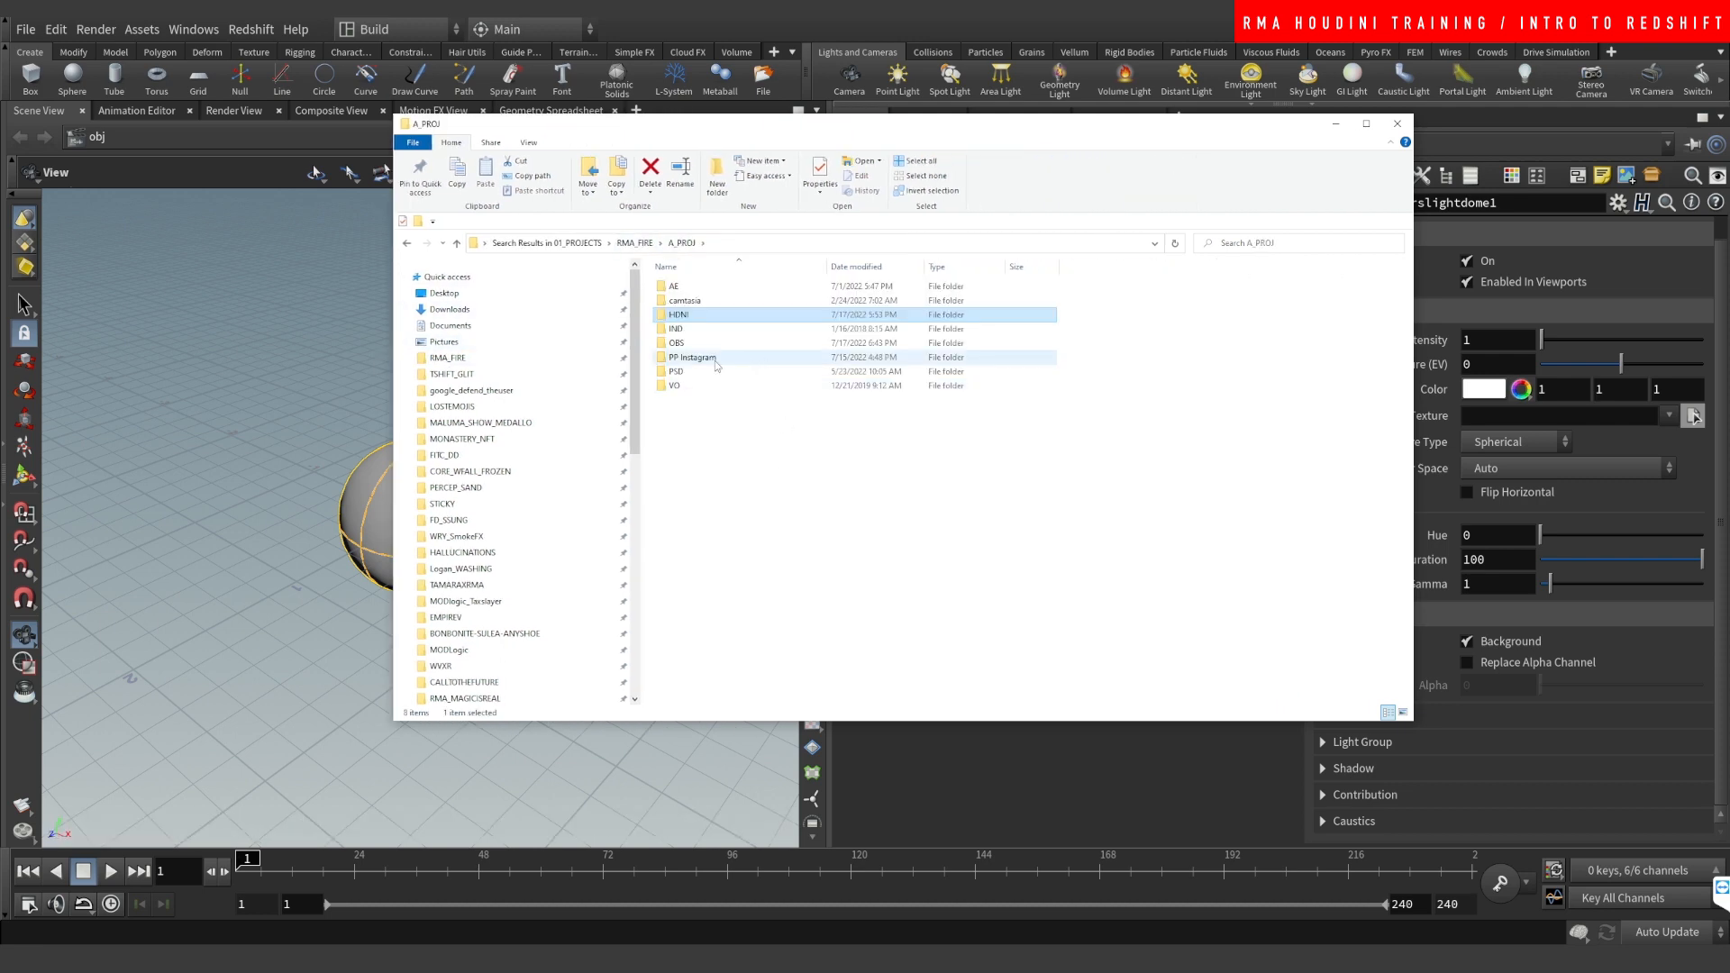
pyautogui.click(635, 243)
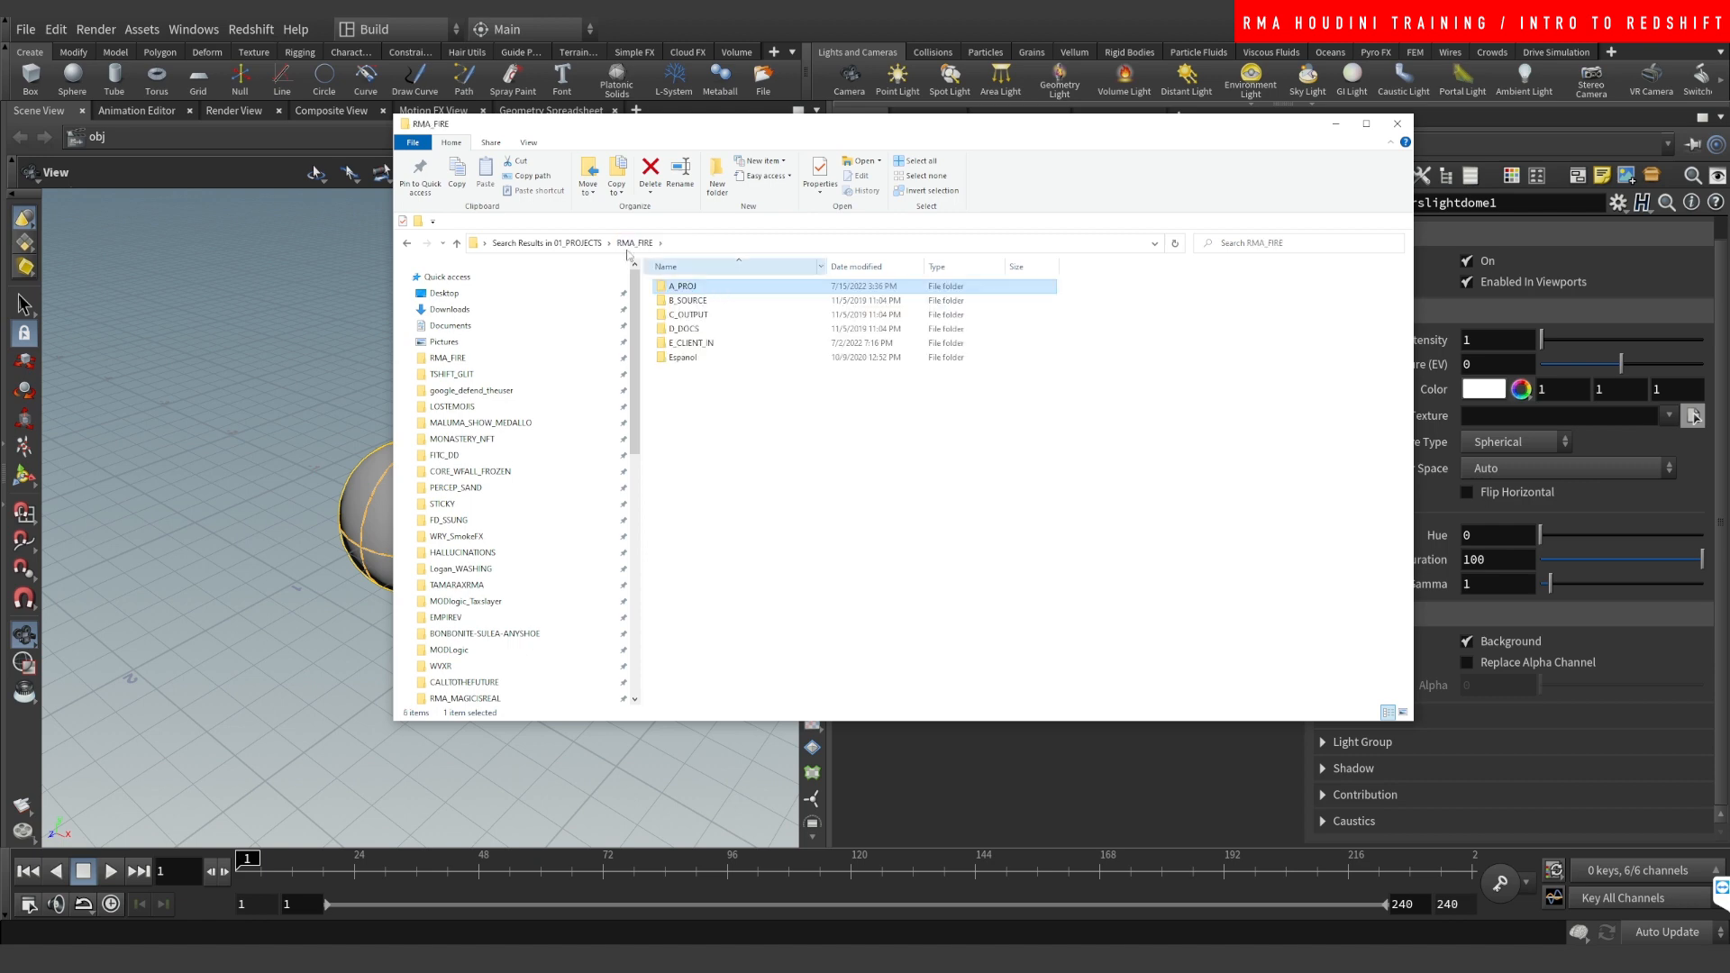
pyautogui.click(518, 359)
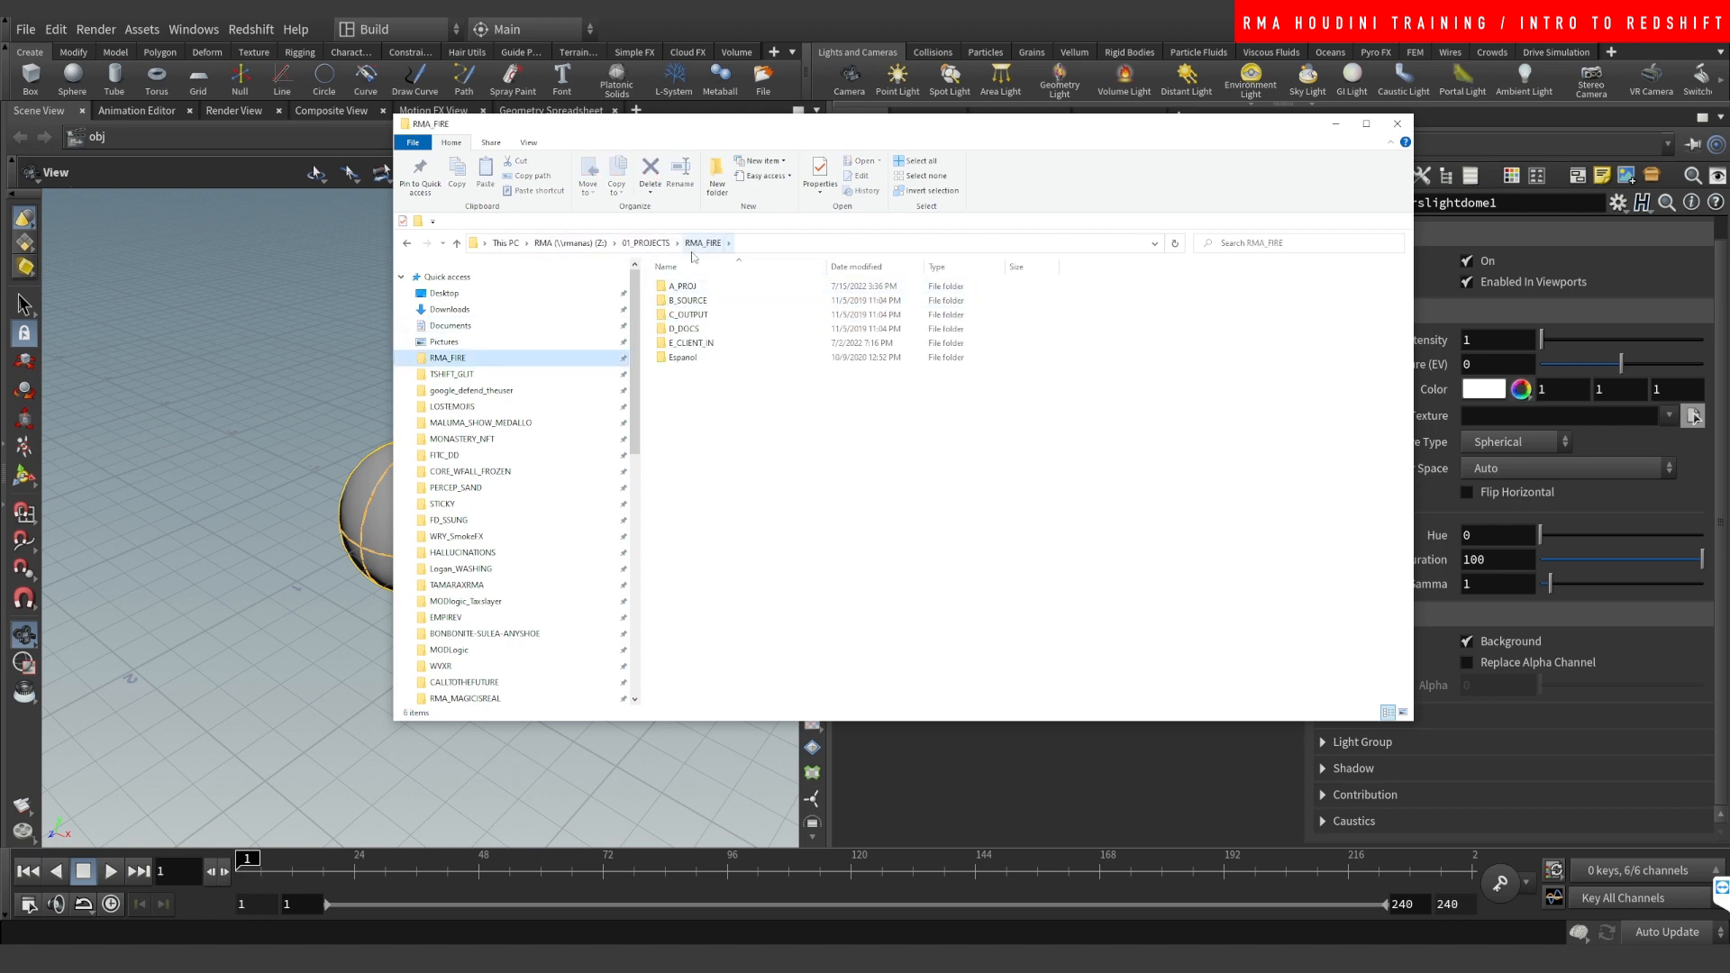
pyautogui.click(645, 243)
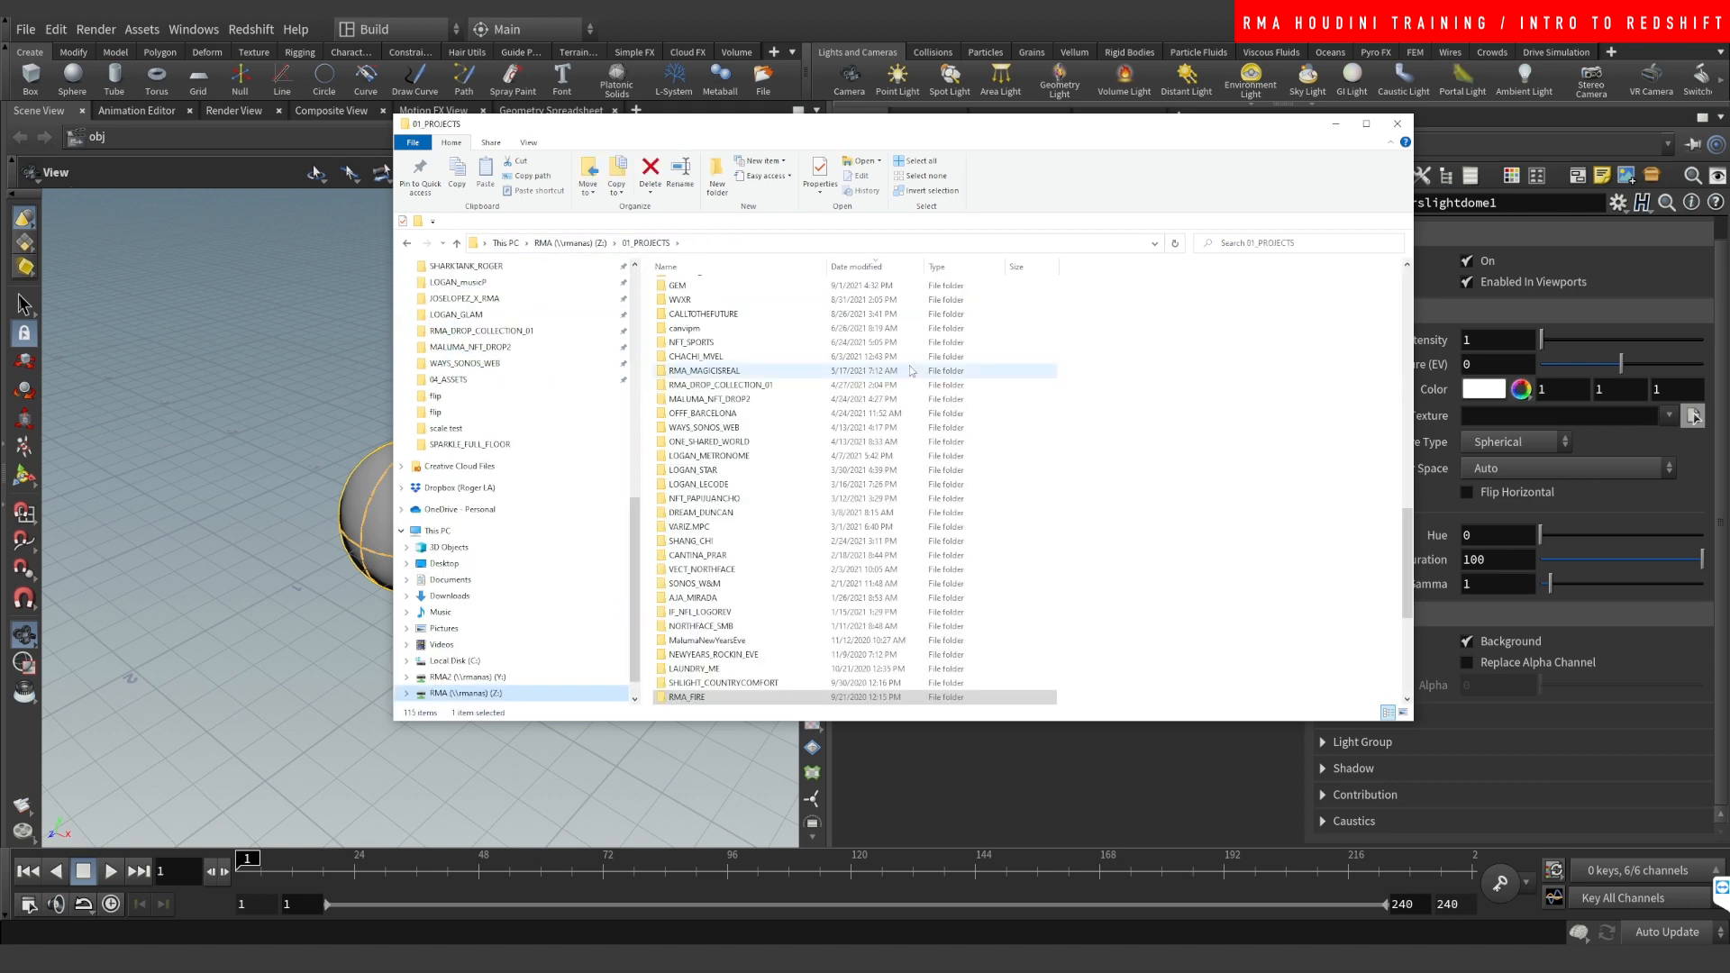
pyautogui.moveTo(1411, 545); pyautogui.dragTo(1424, 303)
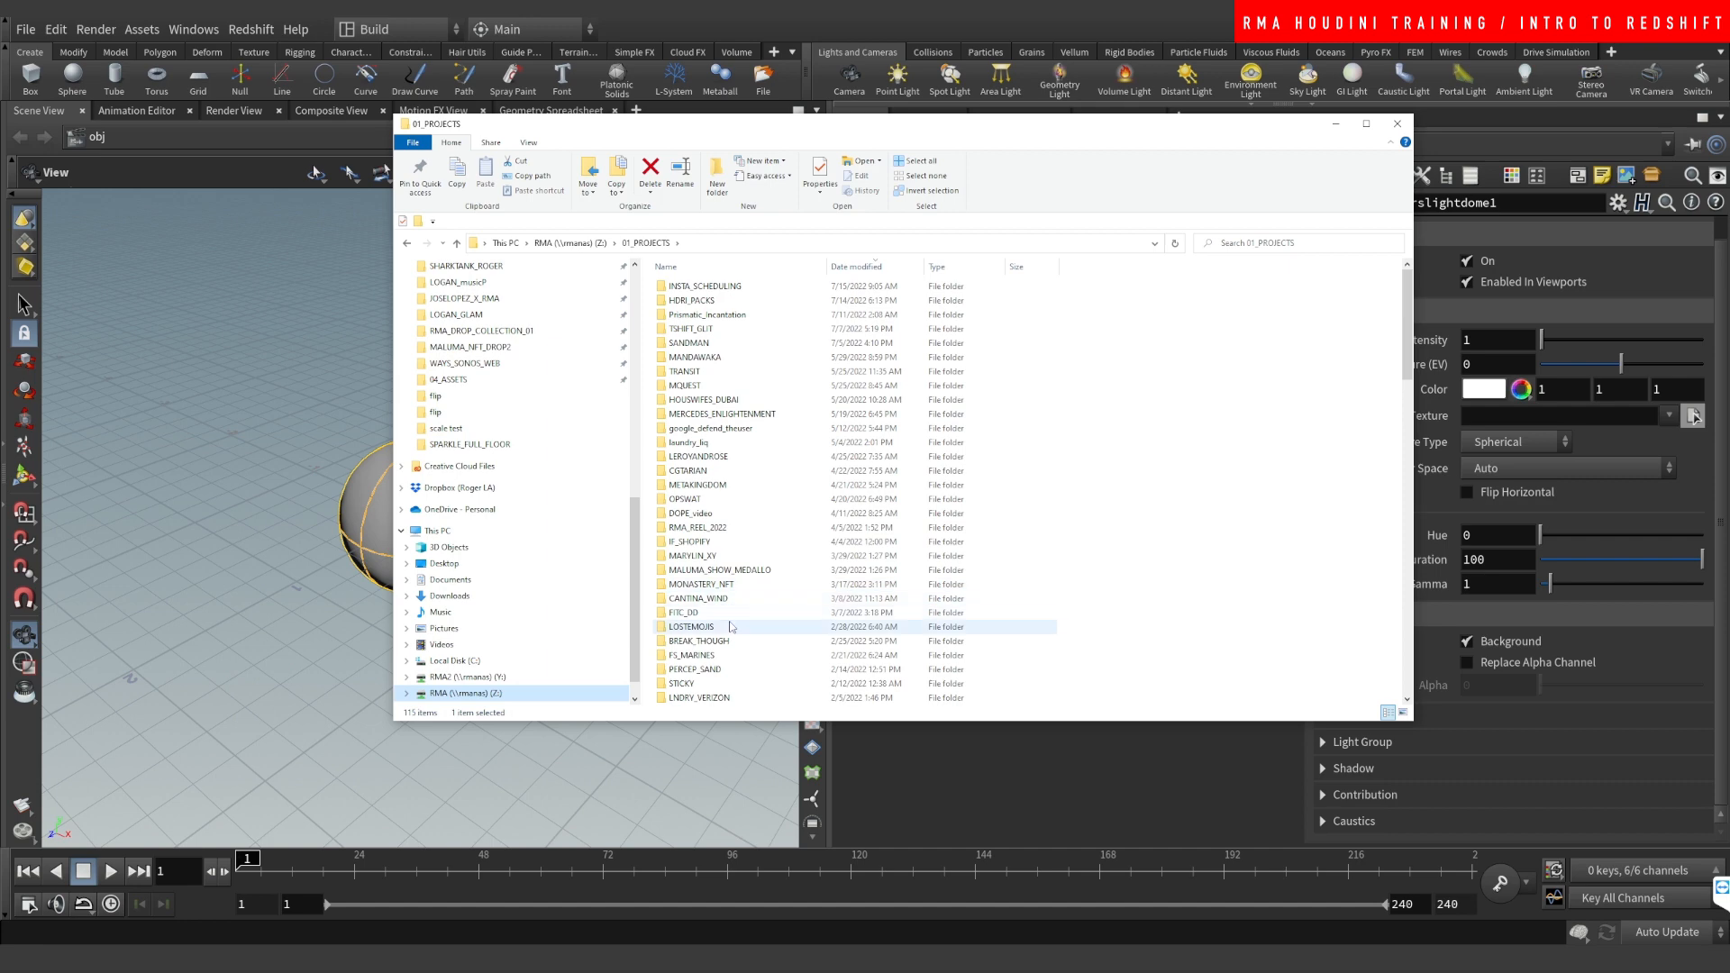
pyautogui.click(741, 304)
pyautogui.doubleClick(753, 306)
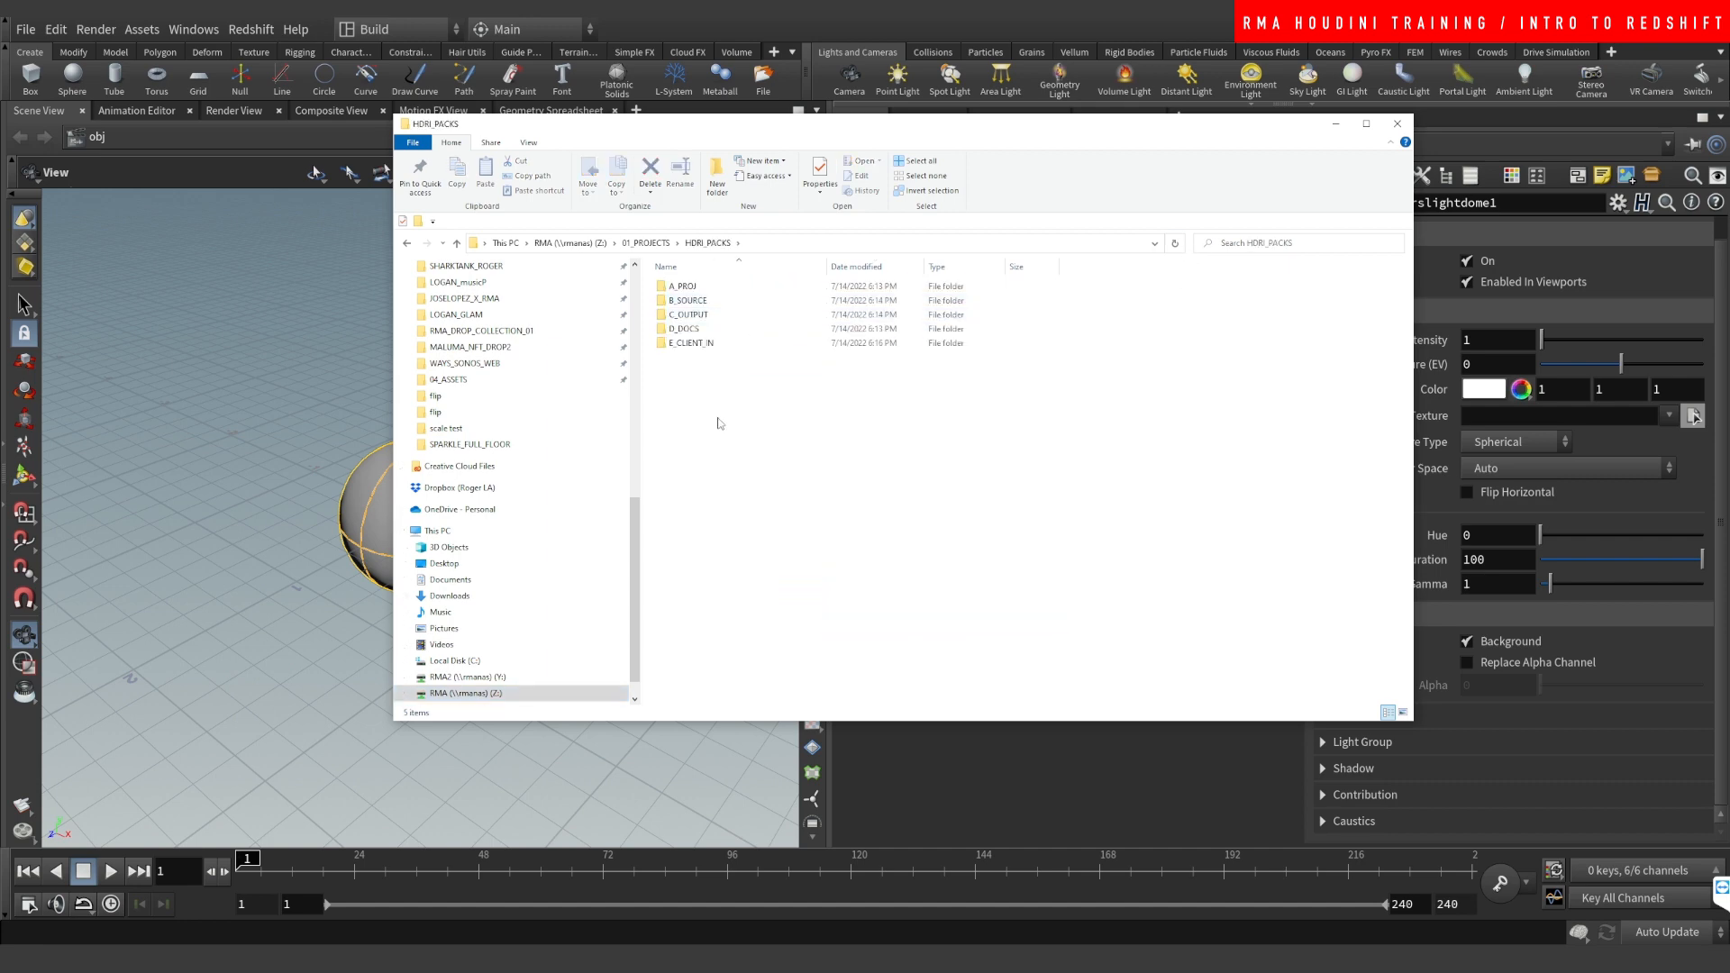
pyautogui.click(699, 320)
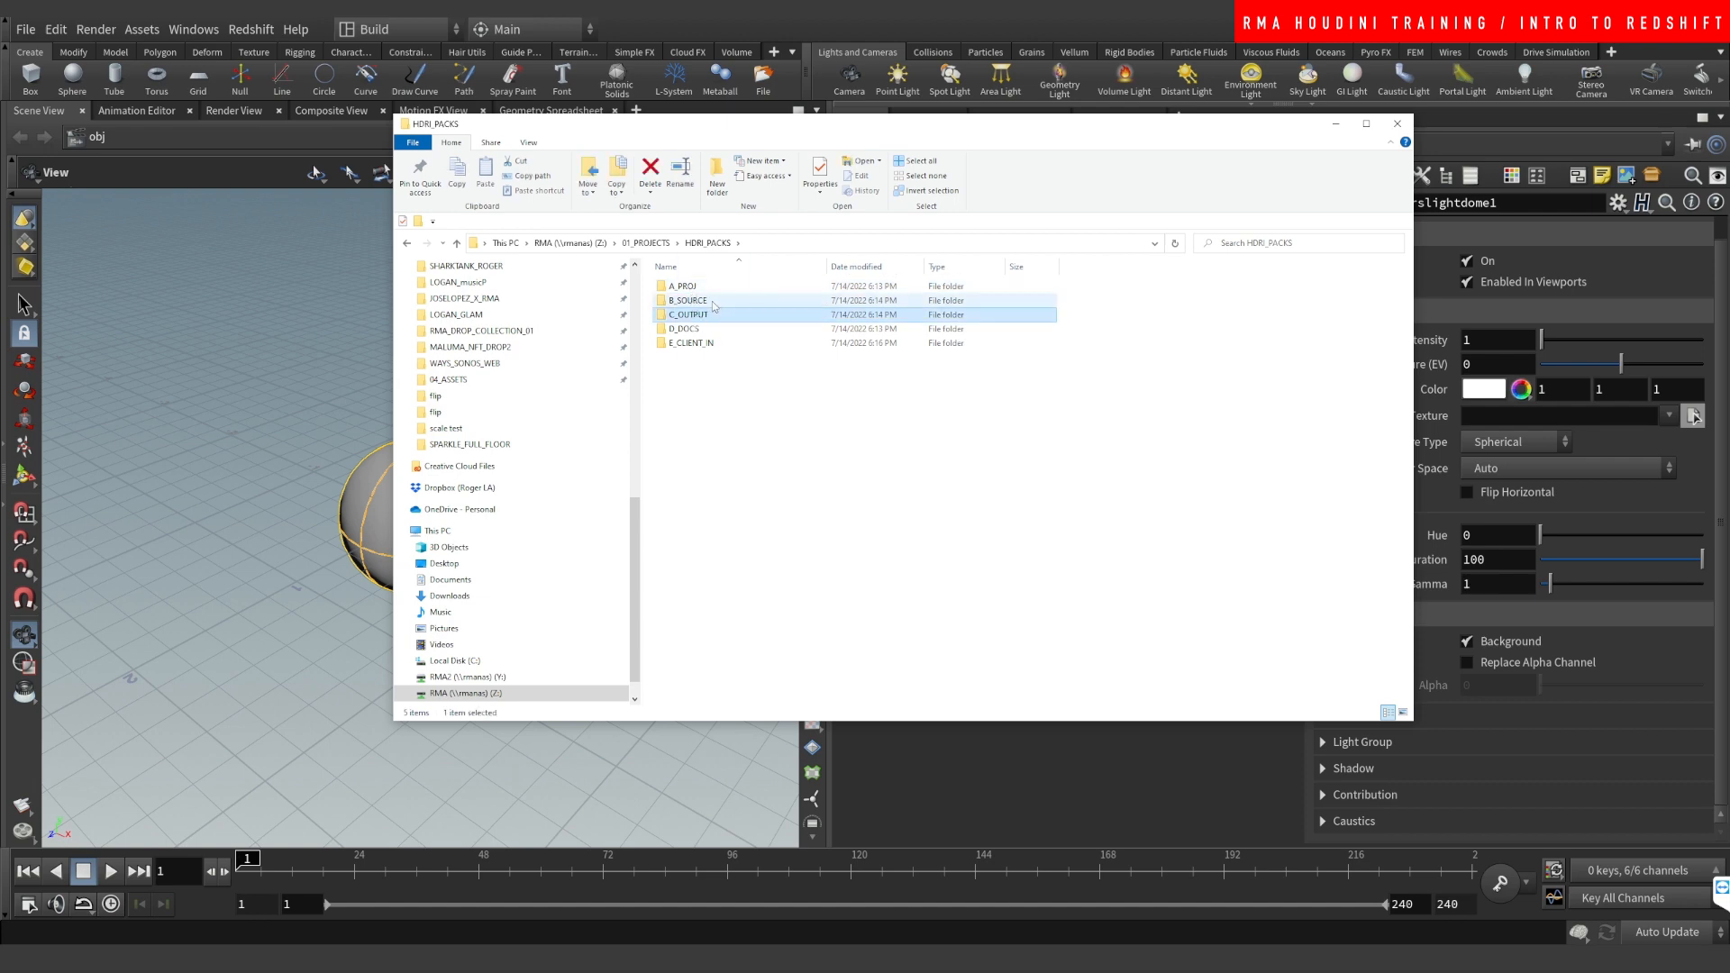
pyautogui.doubleClick(714, 303)
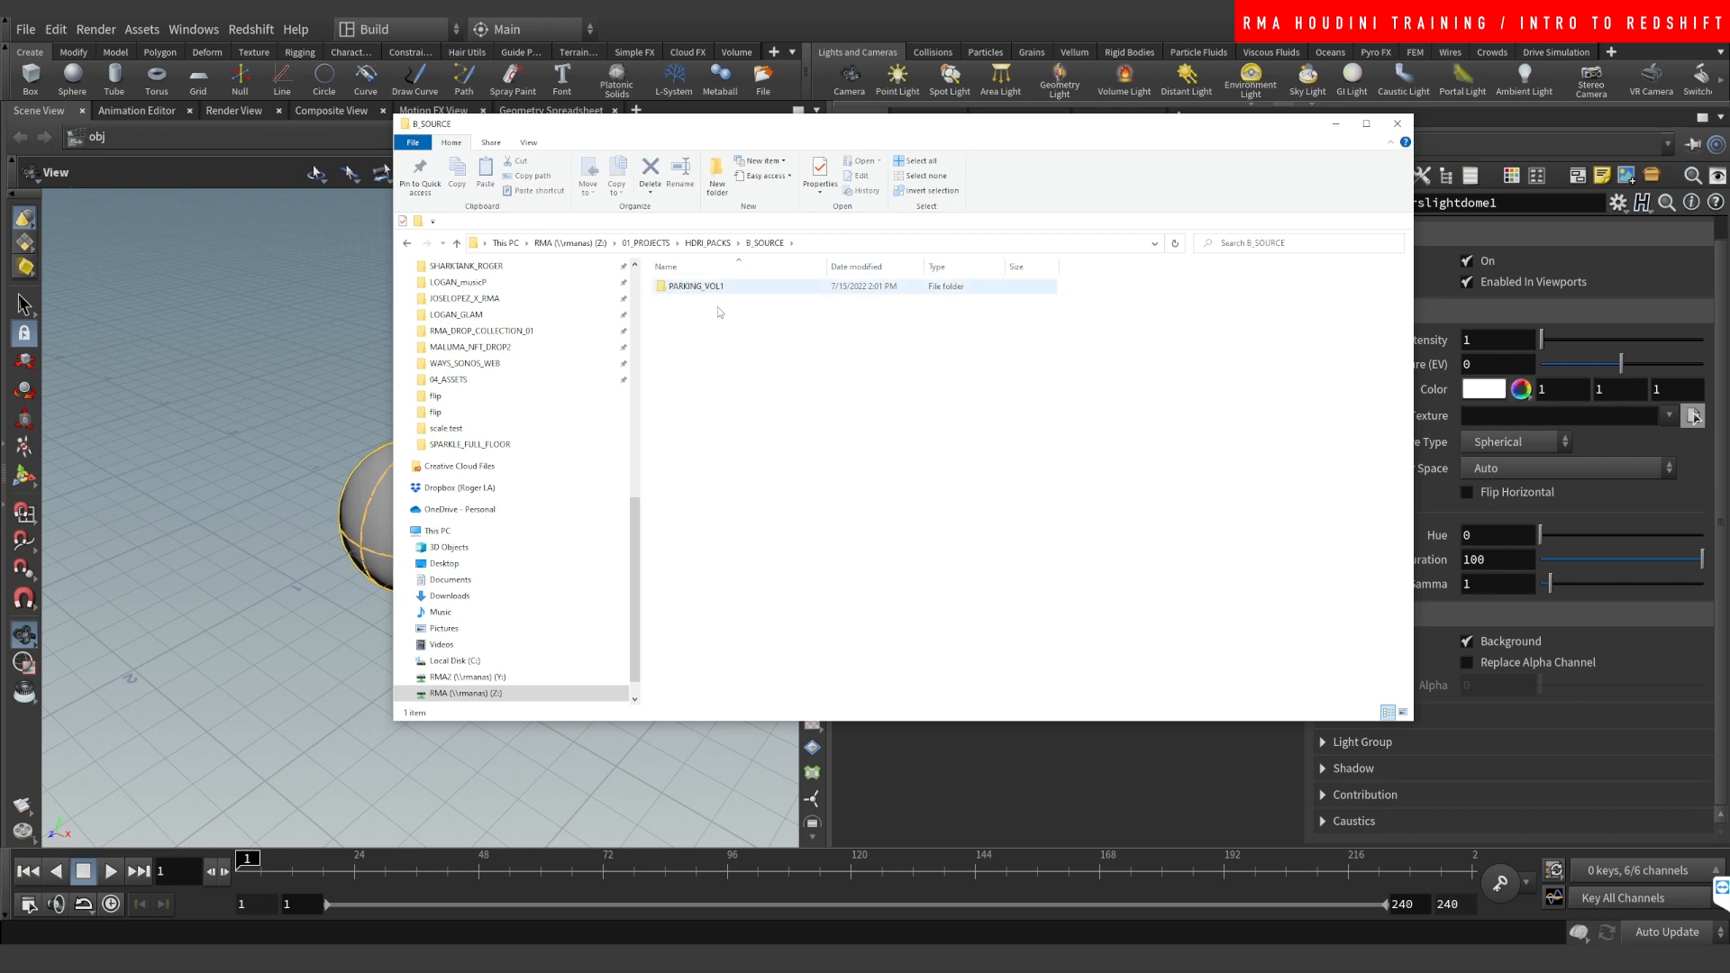
pyautogui.doubleClick(717, 287)
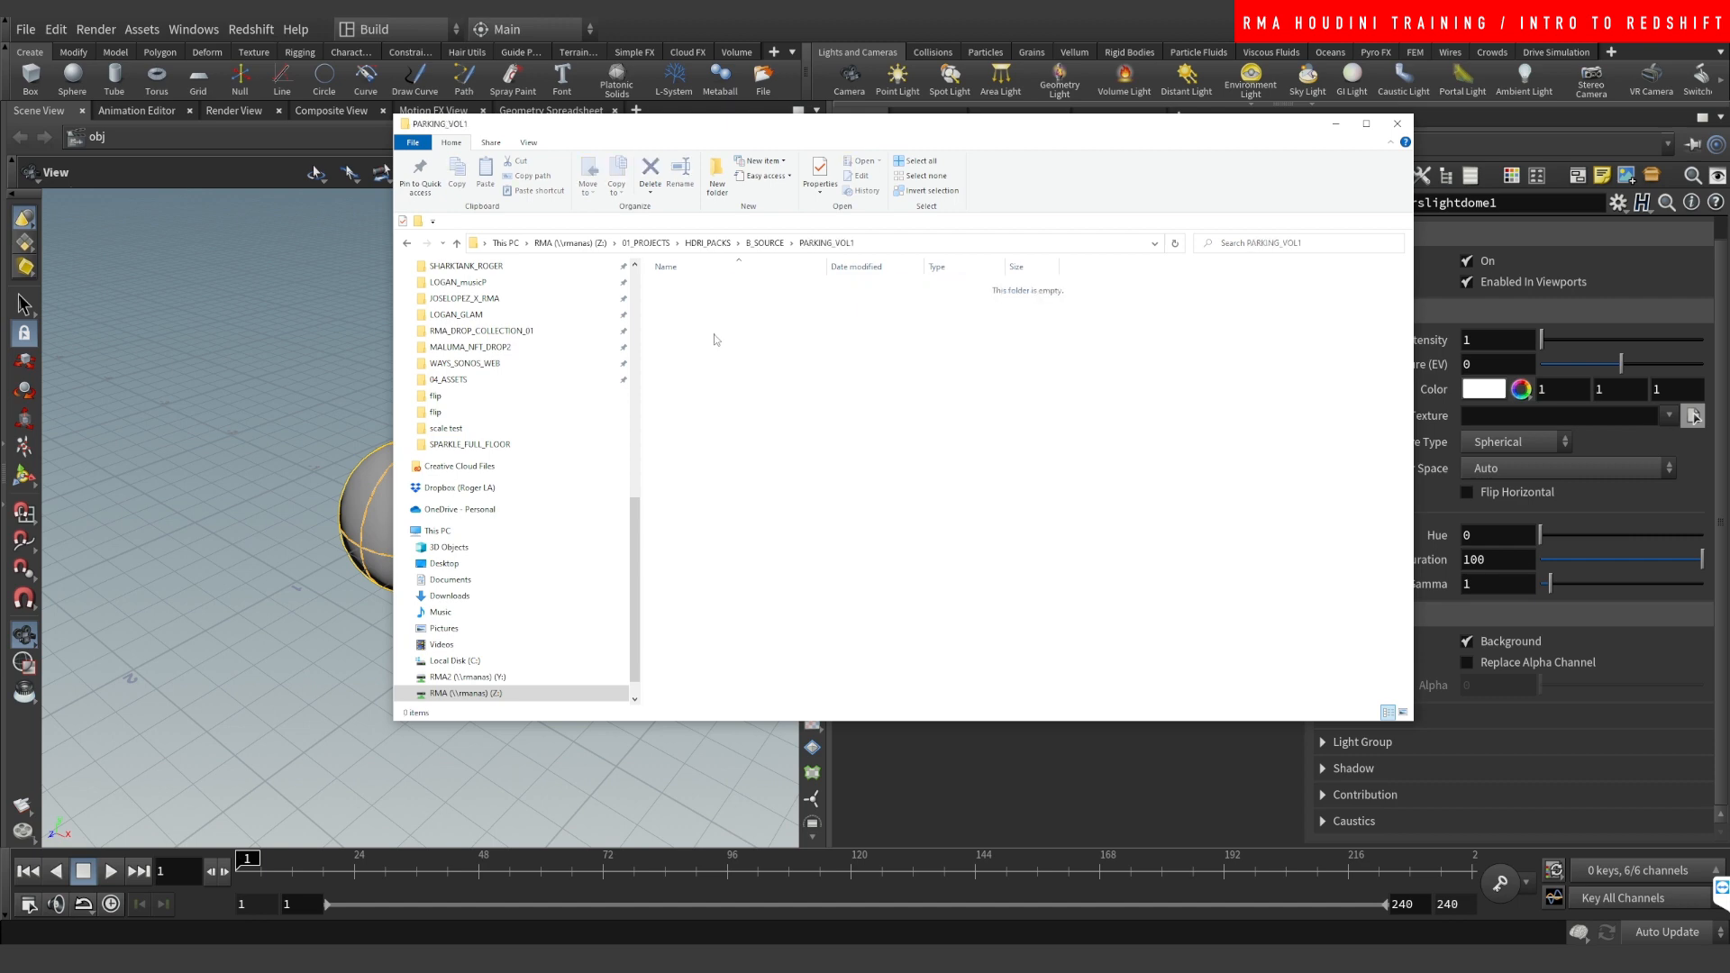
pyautogui.hotkey('alt', 'Up')
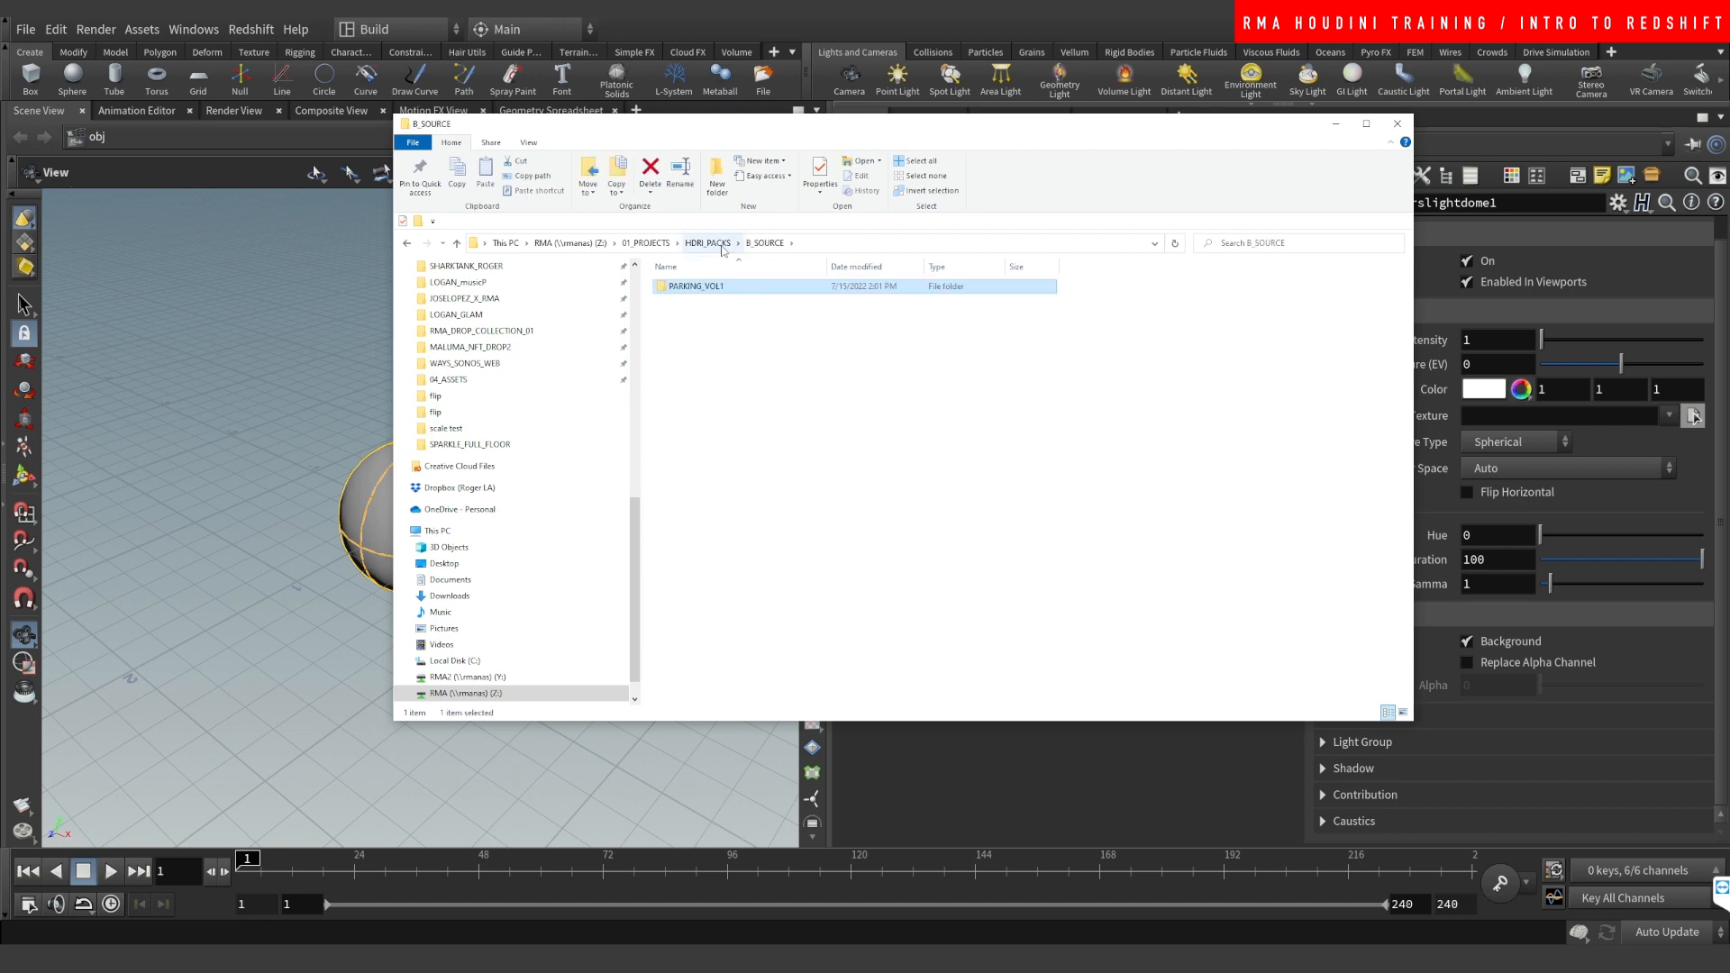
pyautogui.hotkey('alt', 'Up')
# Step: Open the HDRI folder inside C_OUTPUT/PARKING_VOL1 and copy its full path
pyautogui.doubleClick(711, 315)
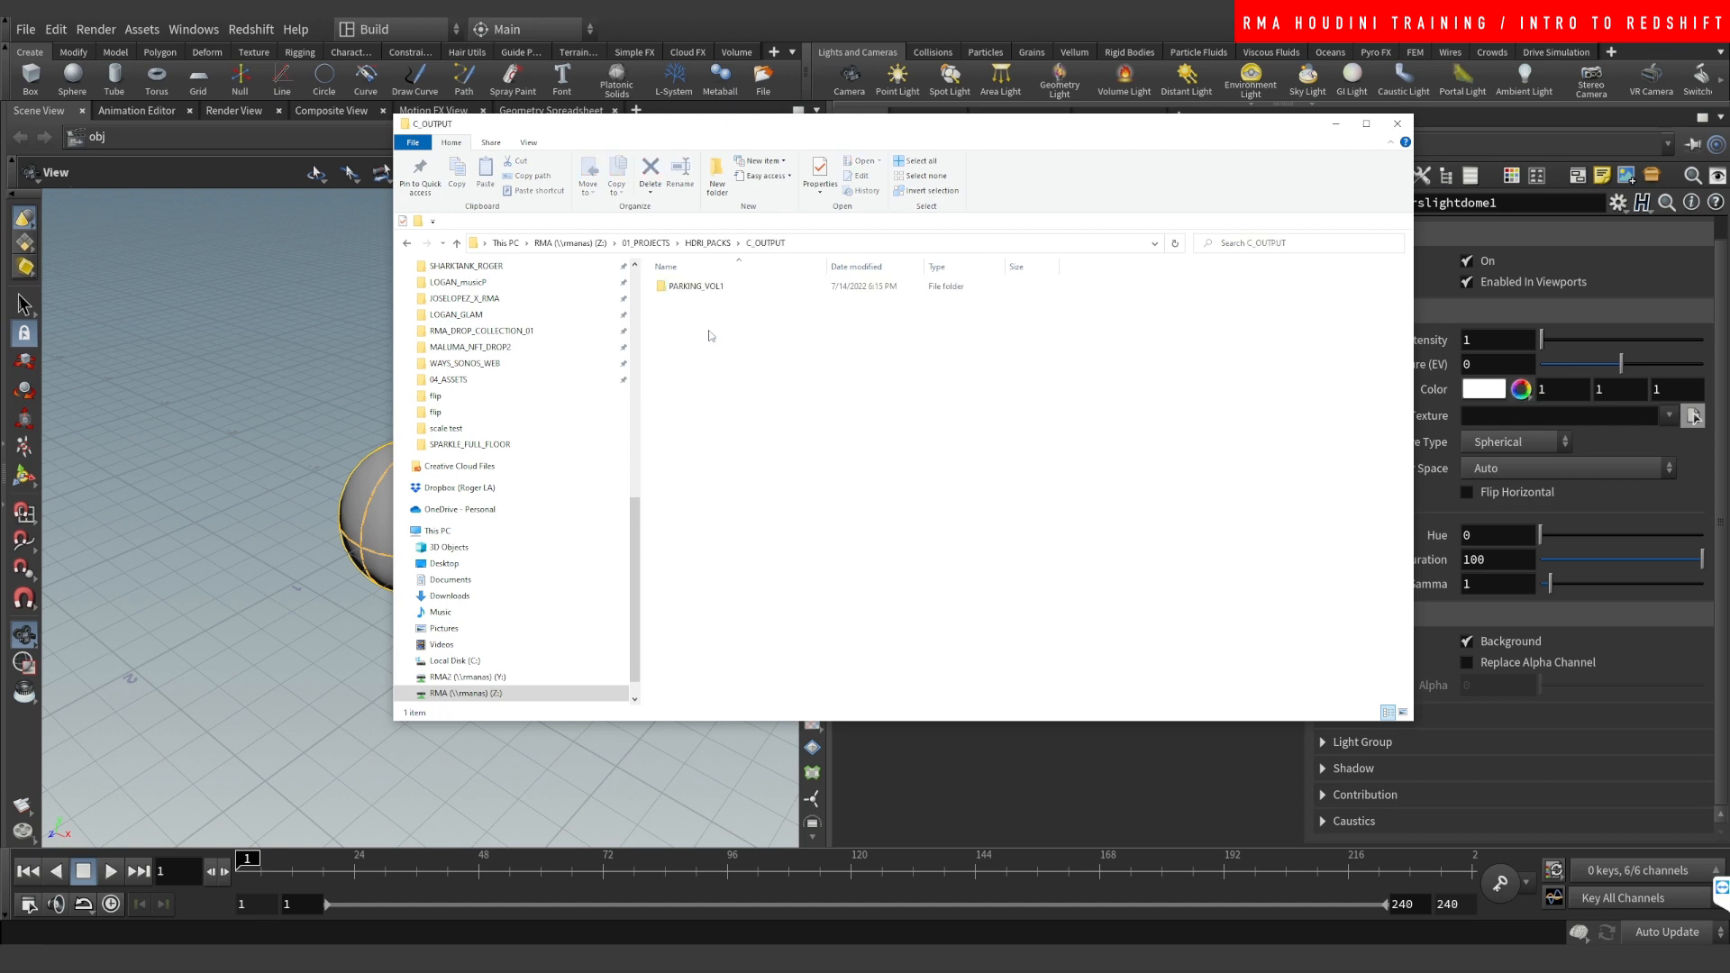
pyautogui.doubleClick(714, 286)
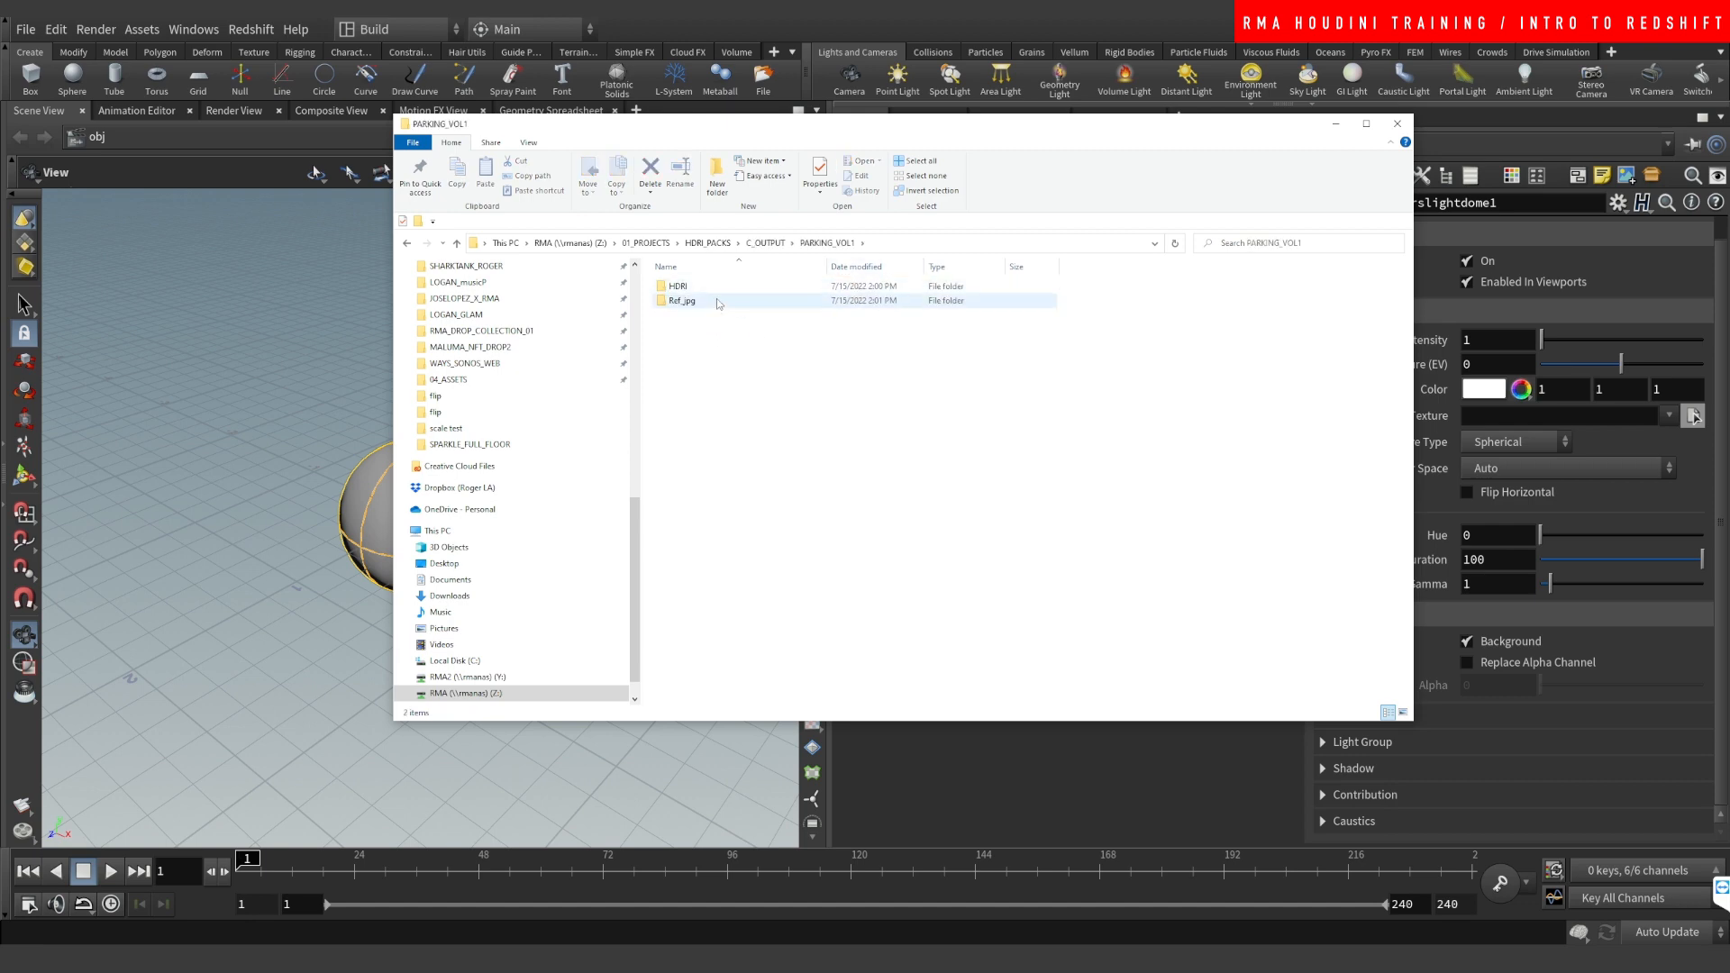
pyautogui.click(721, 290)
pyautogui.doubleClick(721, 289)
pyautogui.click(936, 245)
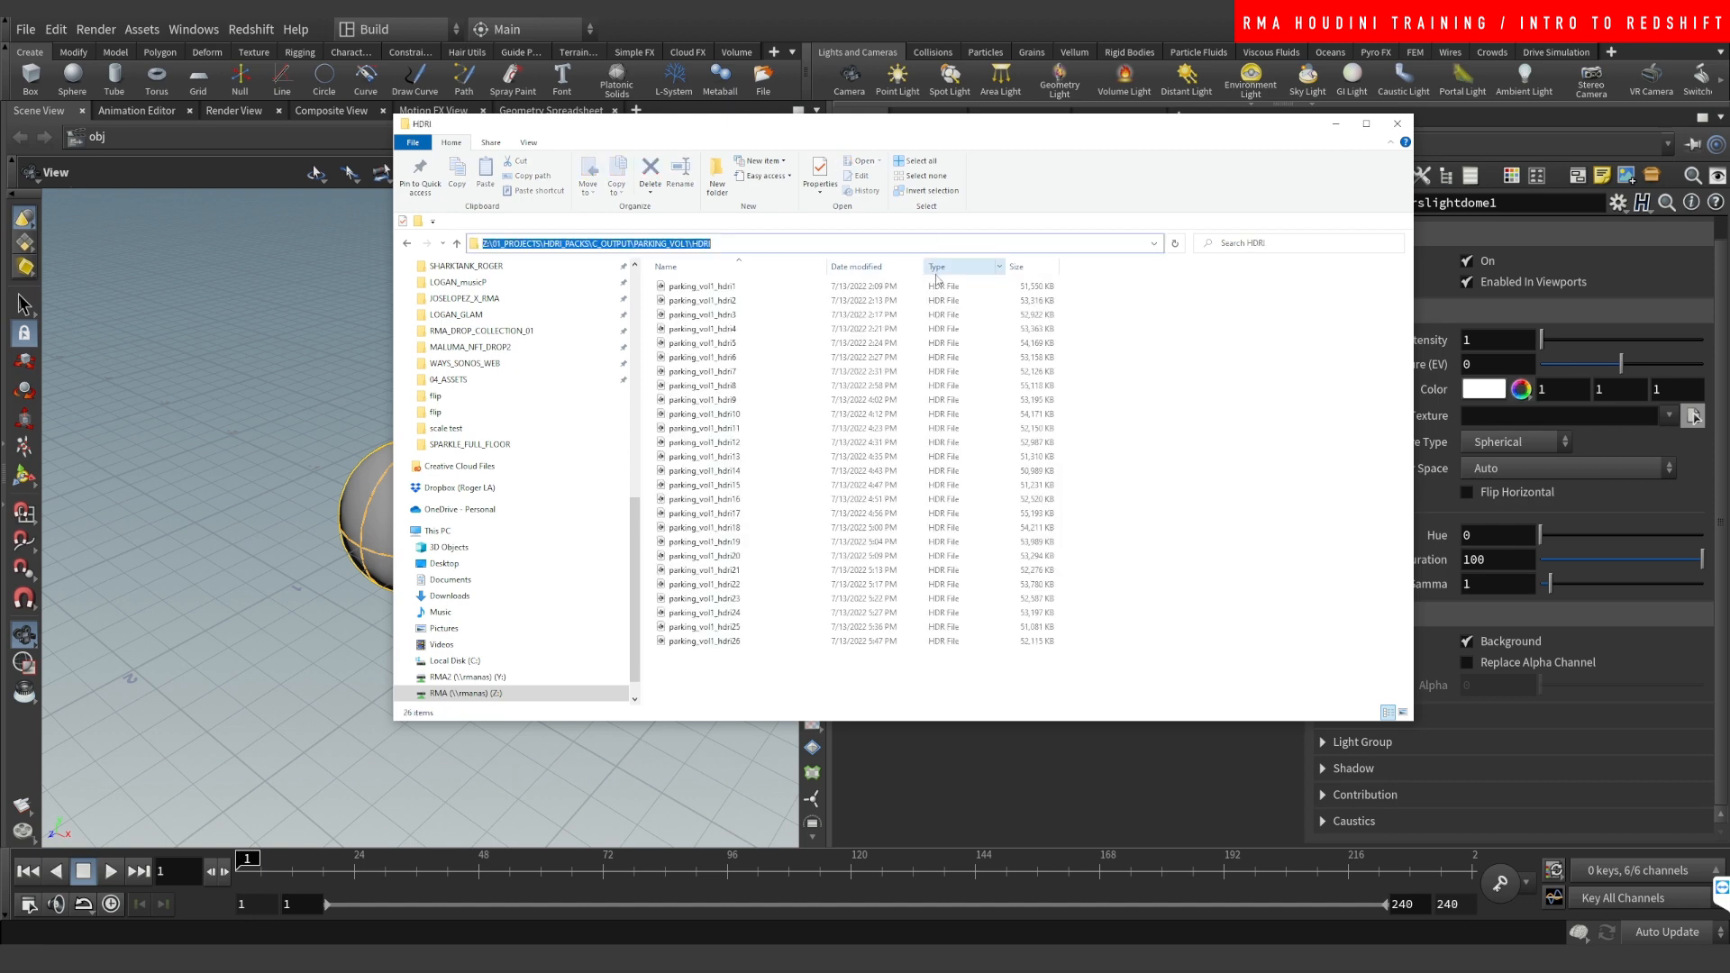
# Step: Return to Houdini's image chooser and set its location to Z:/01_PROJECTS/HDRI_PACKS/C_OUTPUT/PARKING_VOL1/HDRI/
pyautogui.click(934, 782)
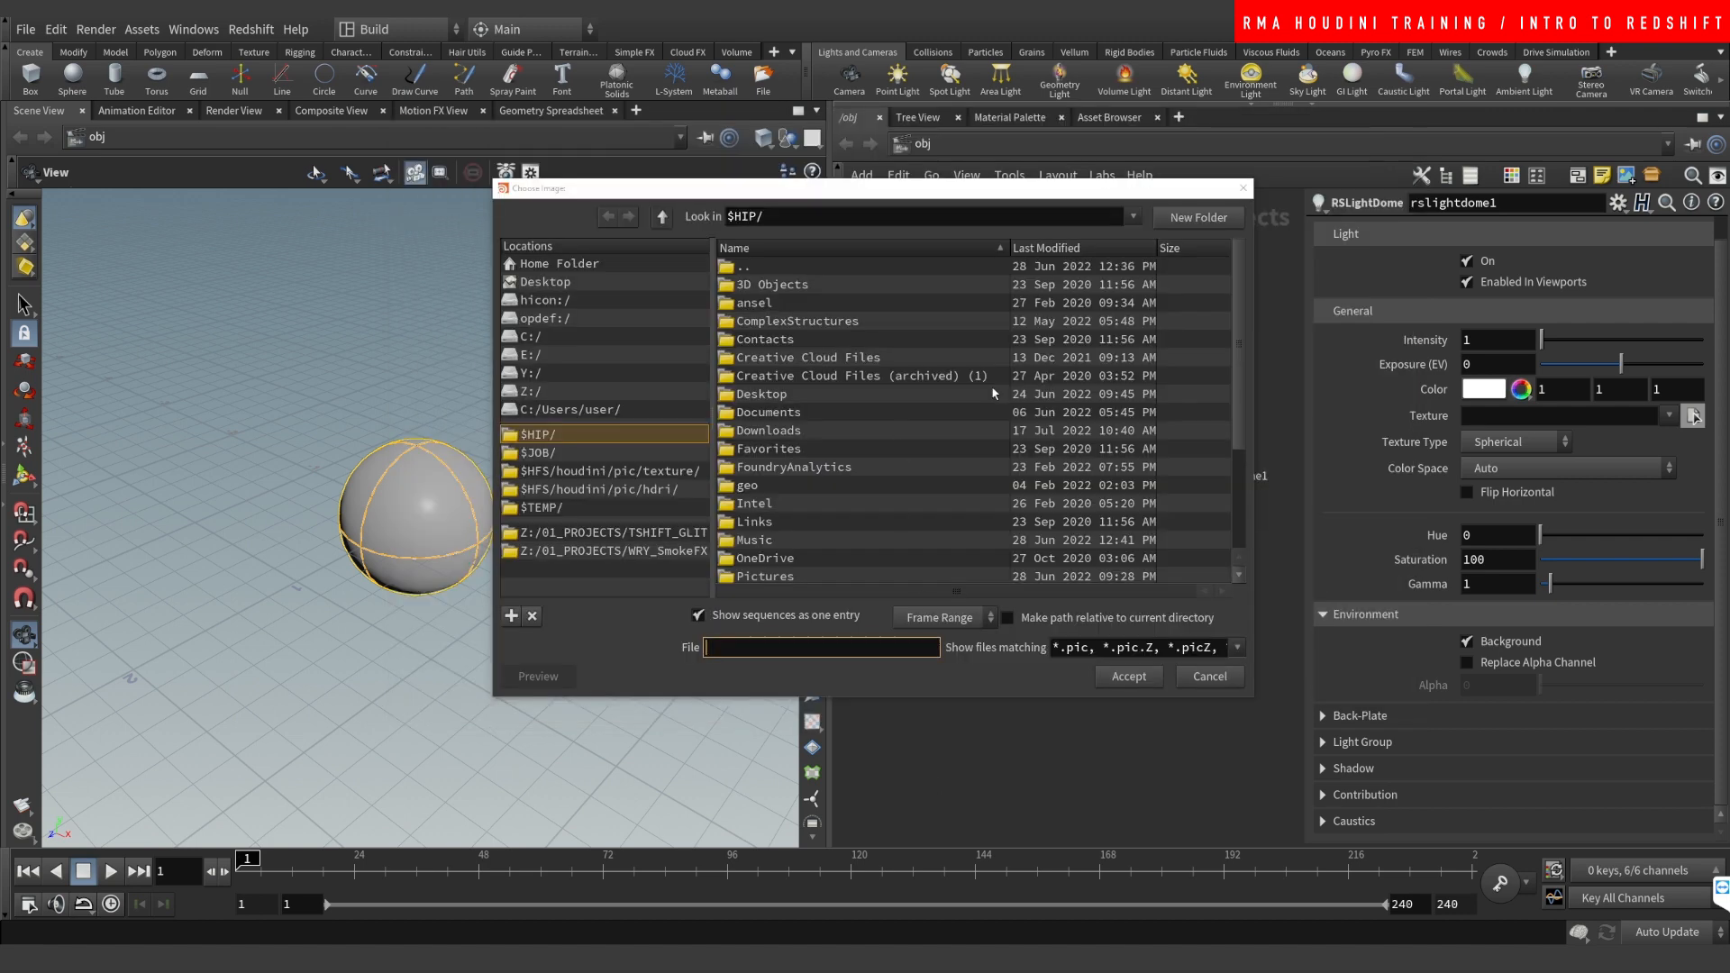
pyautogui.tripleClick(775, 224)
pyautogui.write('Z:/01_PROJECTS/HDRI_PACKS/C_OUTPUT/PARKING_VOL1/HDRI/')
pyautogui.press('Return')
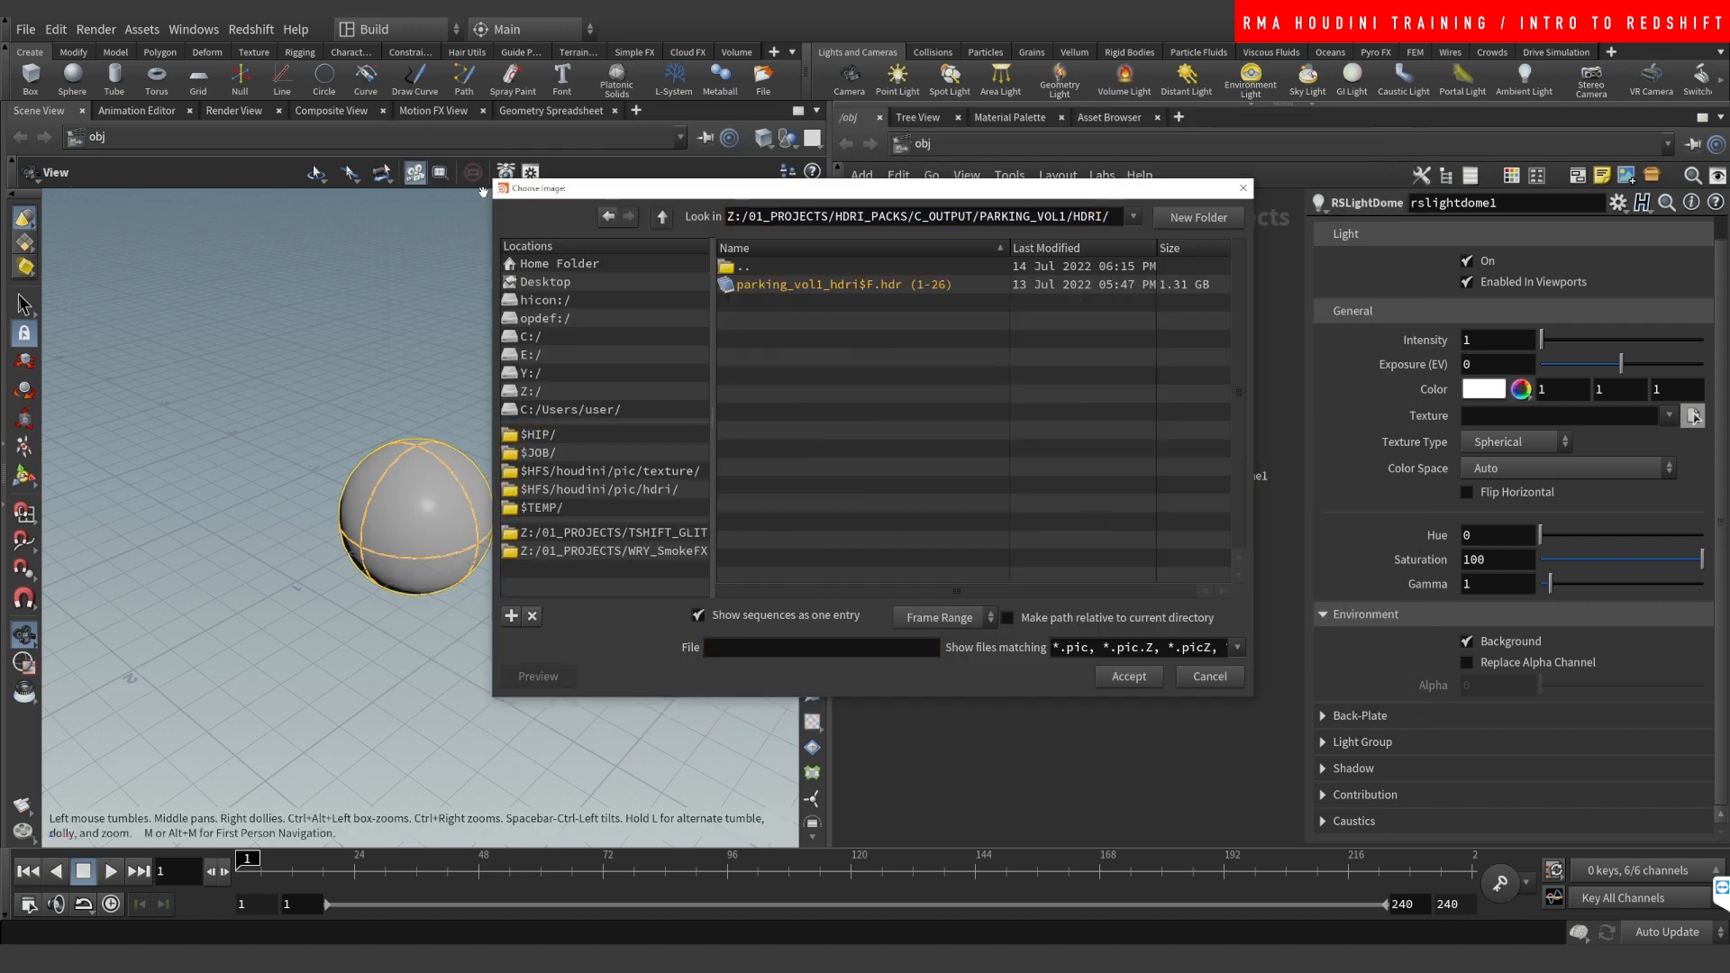
# Step: List the sequence's images as separate files and load parking_vol1_hdri2.hdr as the dome light's texture
pyautogui.click(699, 615)
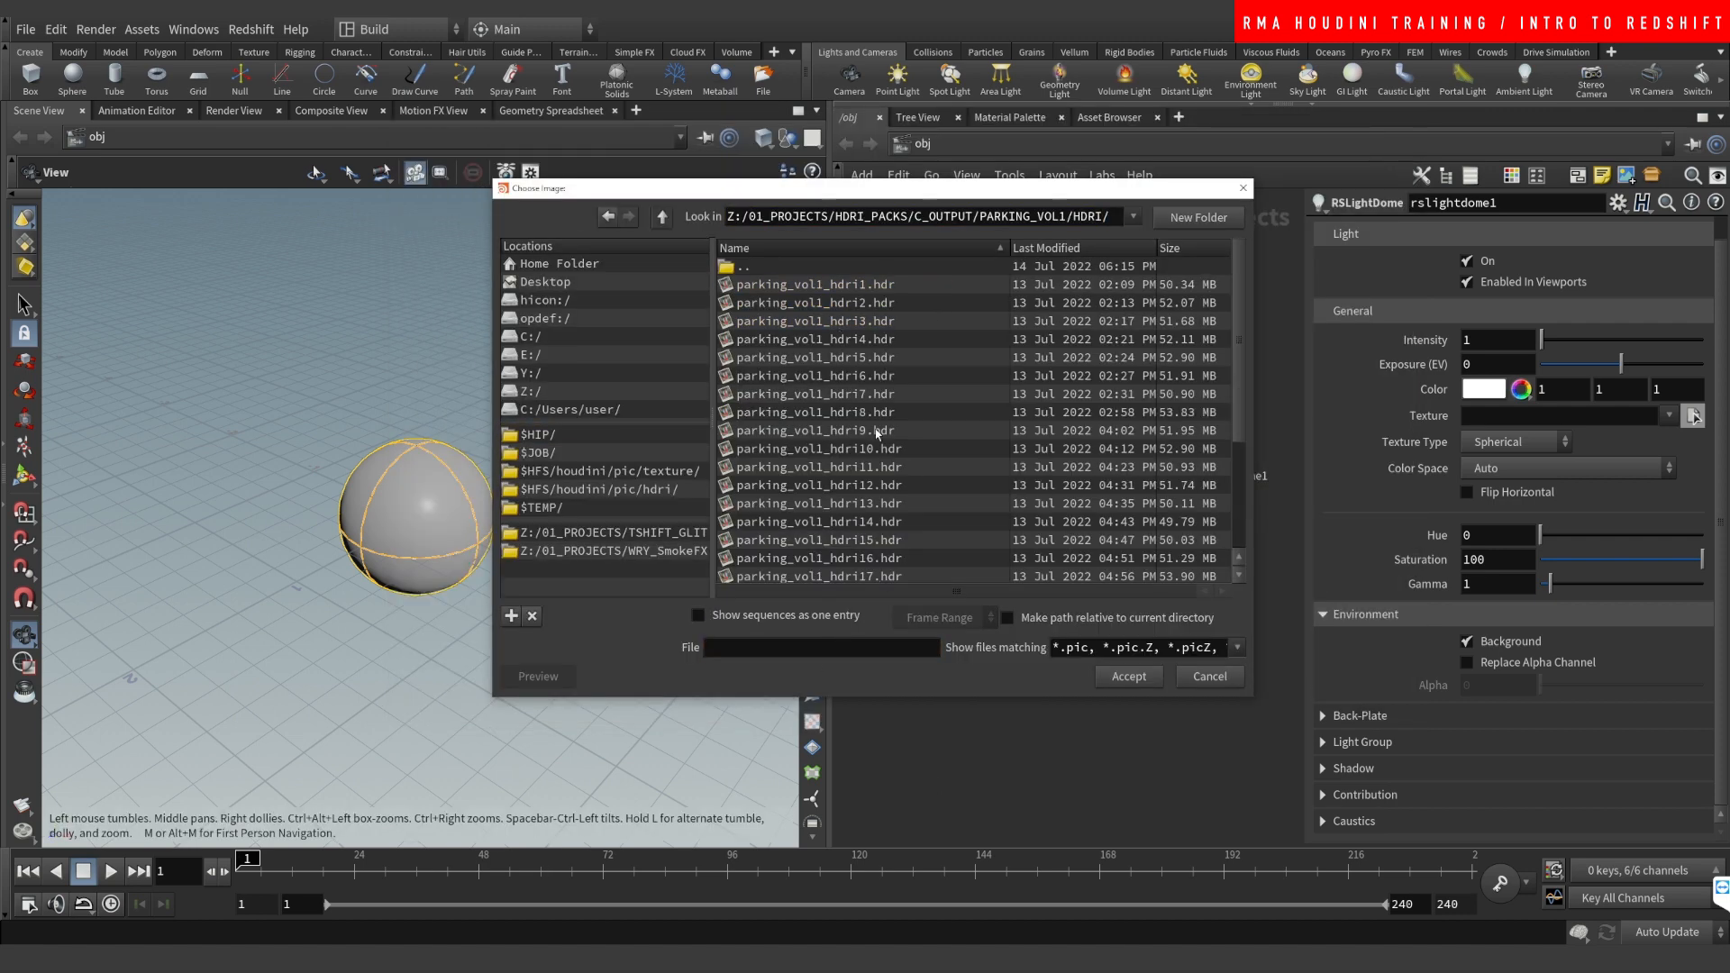
pyautogui.click(875, 304)
pyautogui.click(1130, 677)
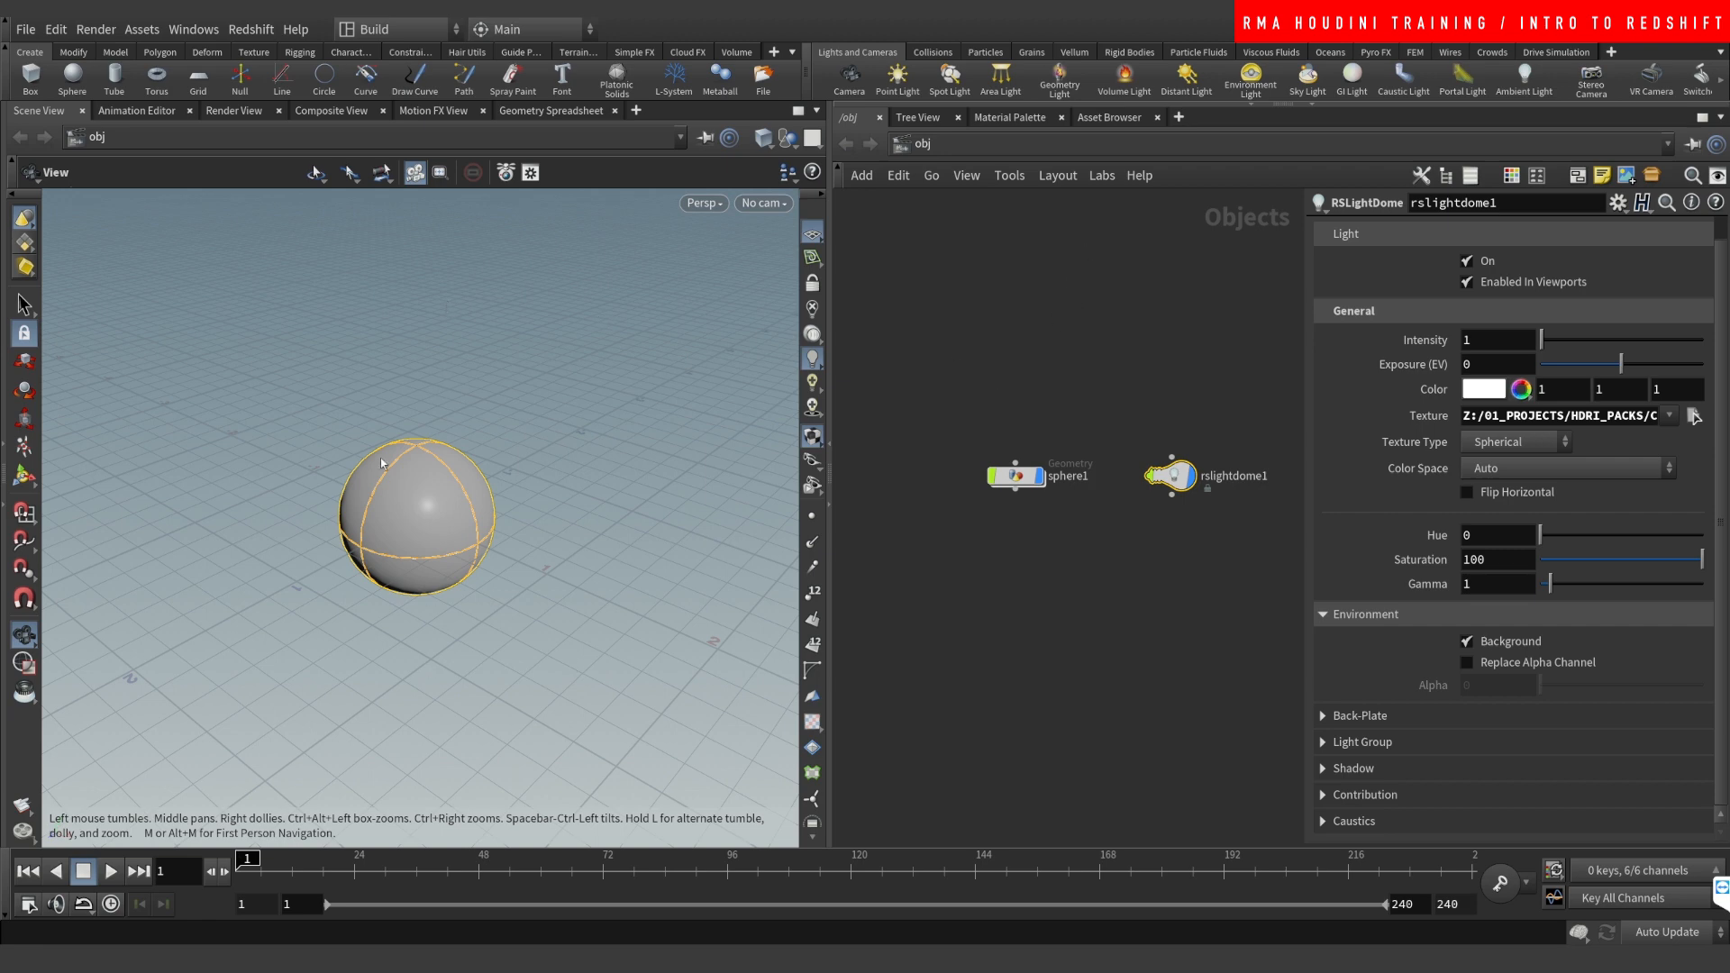
# Step: Disable the dome light's Enabled In Viewports option and its Environment Background option
pyautogui.moveTo(462, 523); pyautogui.dragTo(240, 499)
pyautogui.moveTo(531, 530); pyautogui.dragTo(573, 629)
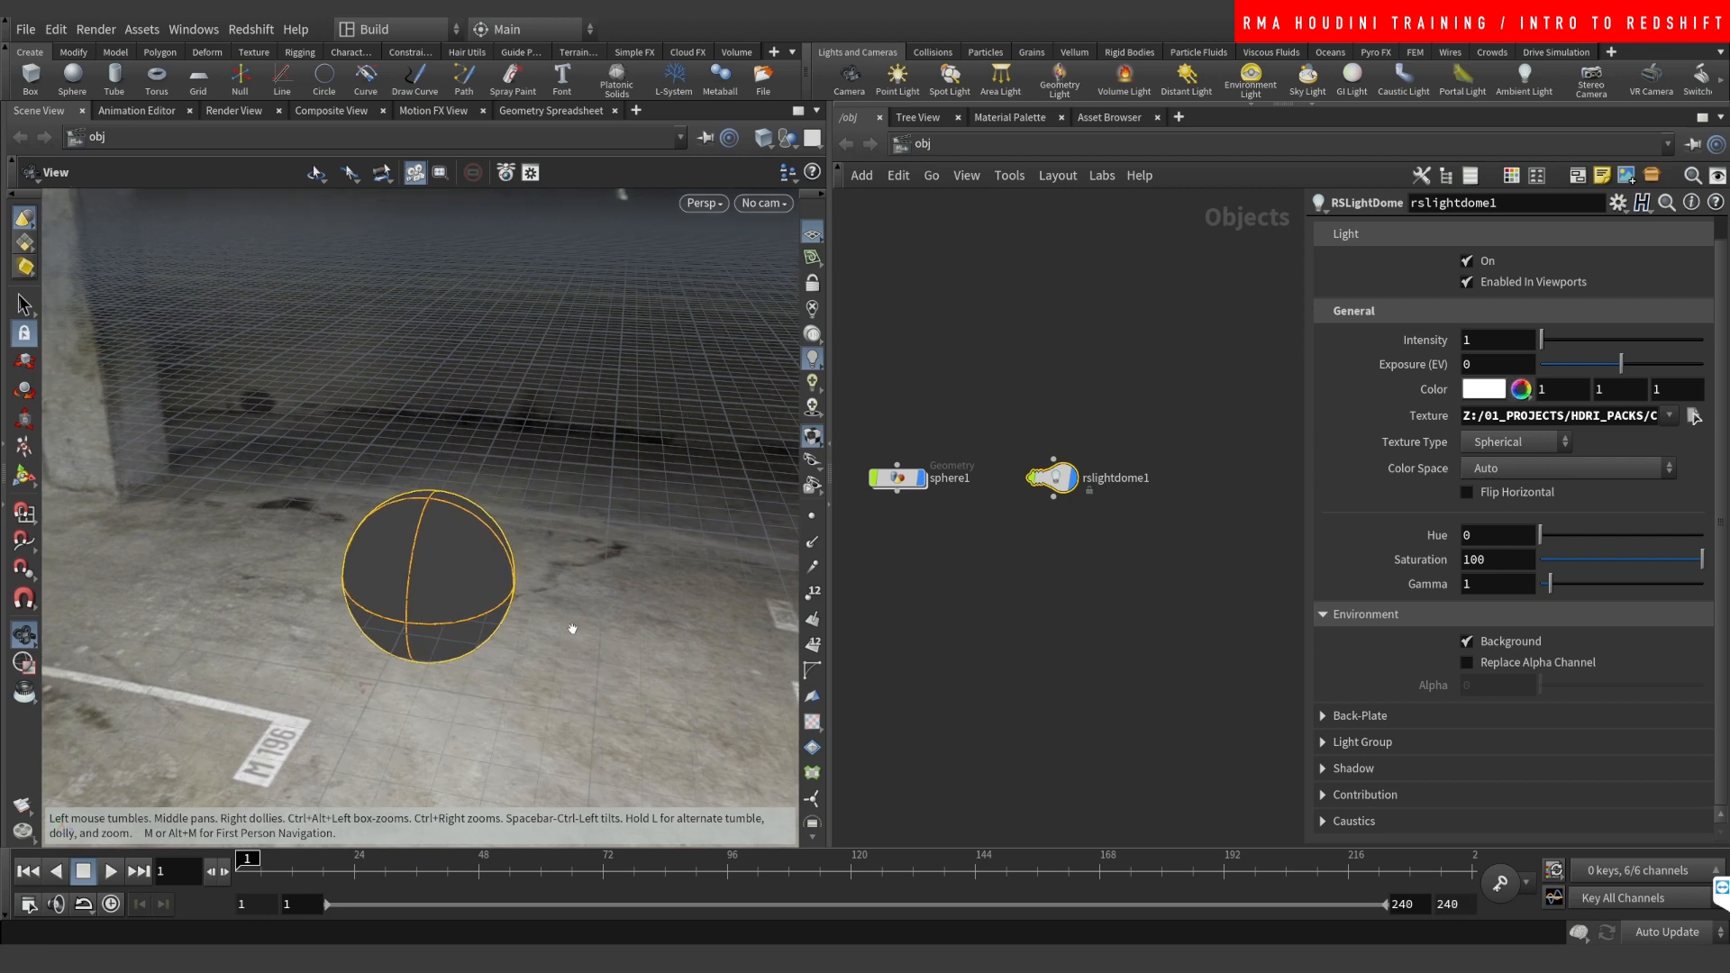
pyautogui.moveTo(1089, 610); pyautogui.dragTo(1073, 615, button='middle')
pyautogui.moveTo(1004, 385); pyautogui.dragTo(1095, 577)
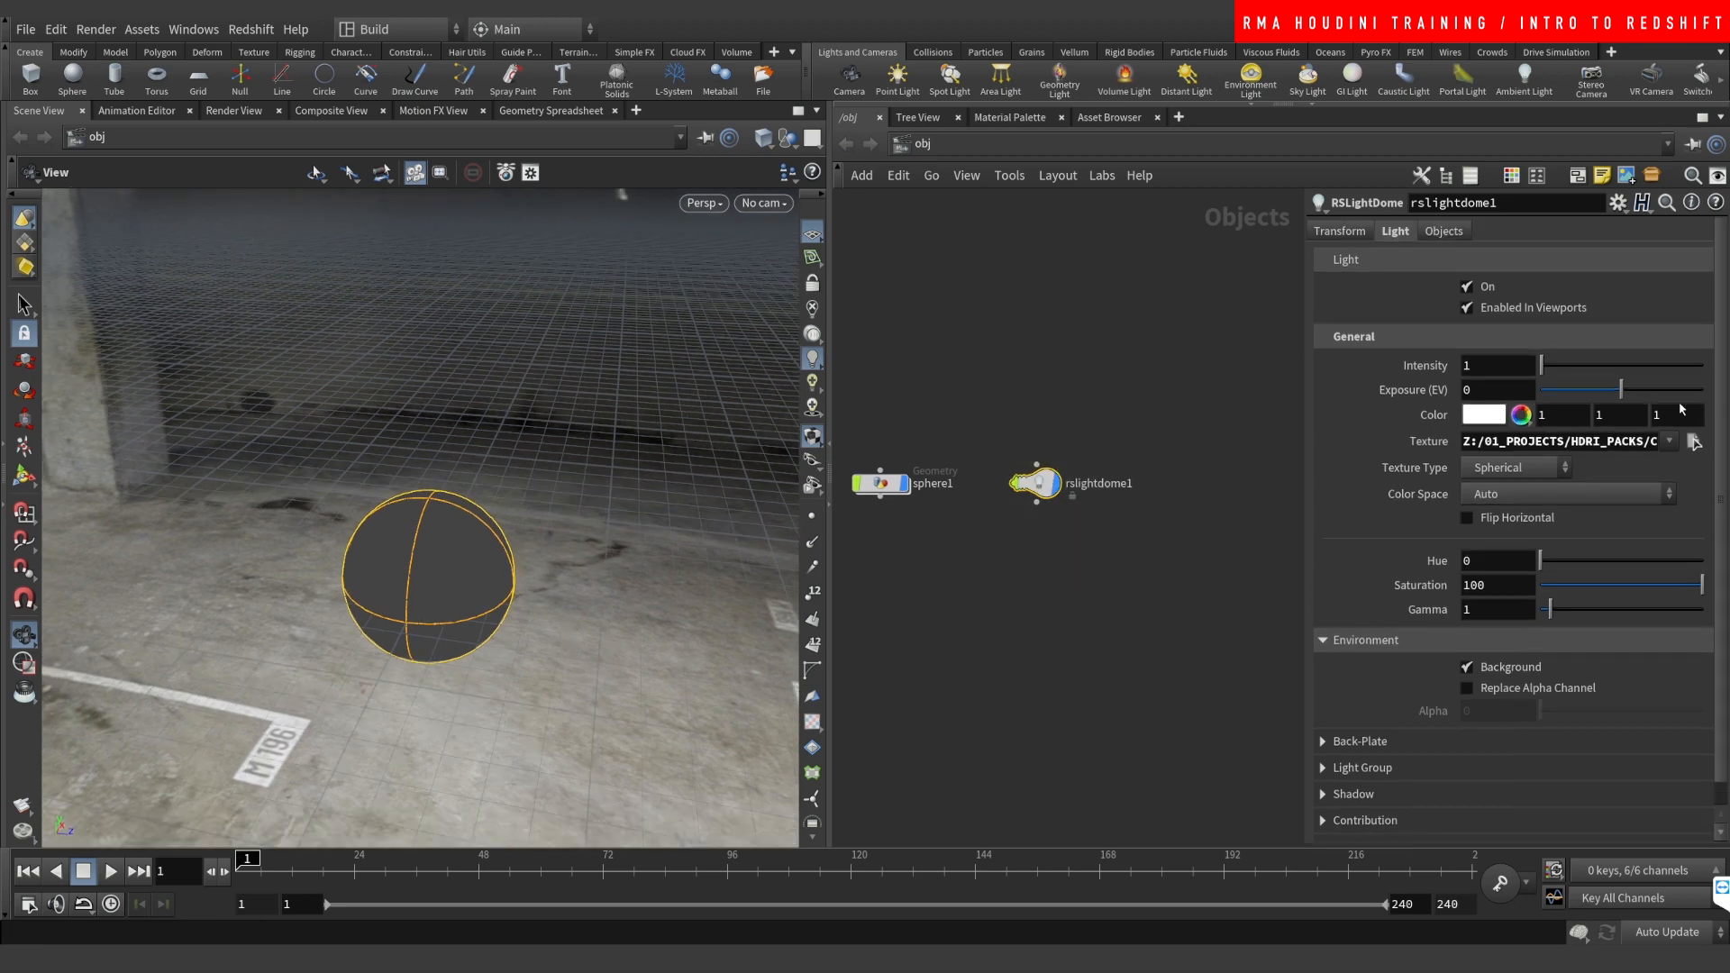
pyautogui.click(1532, 307)
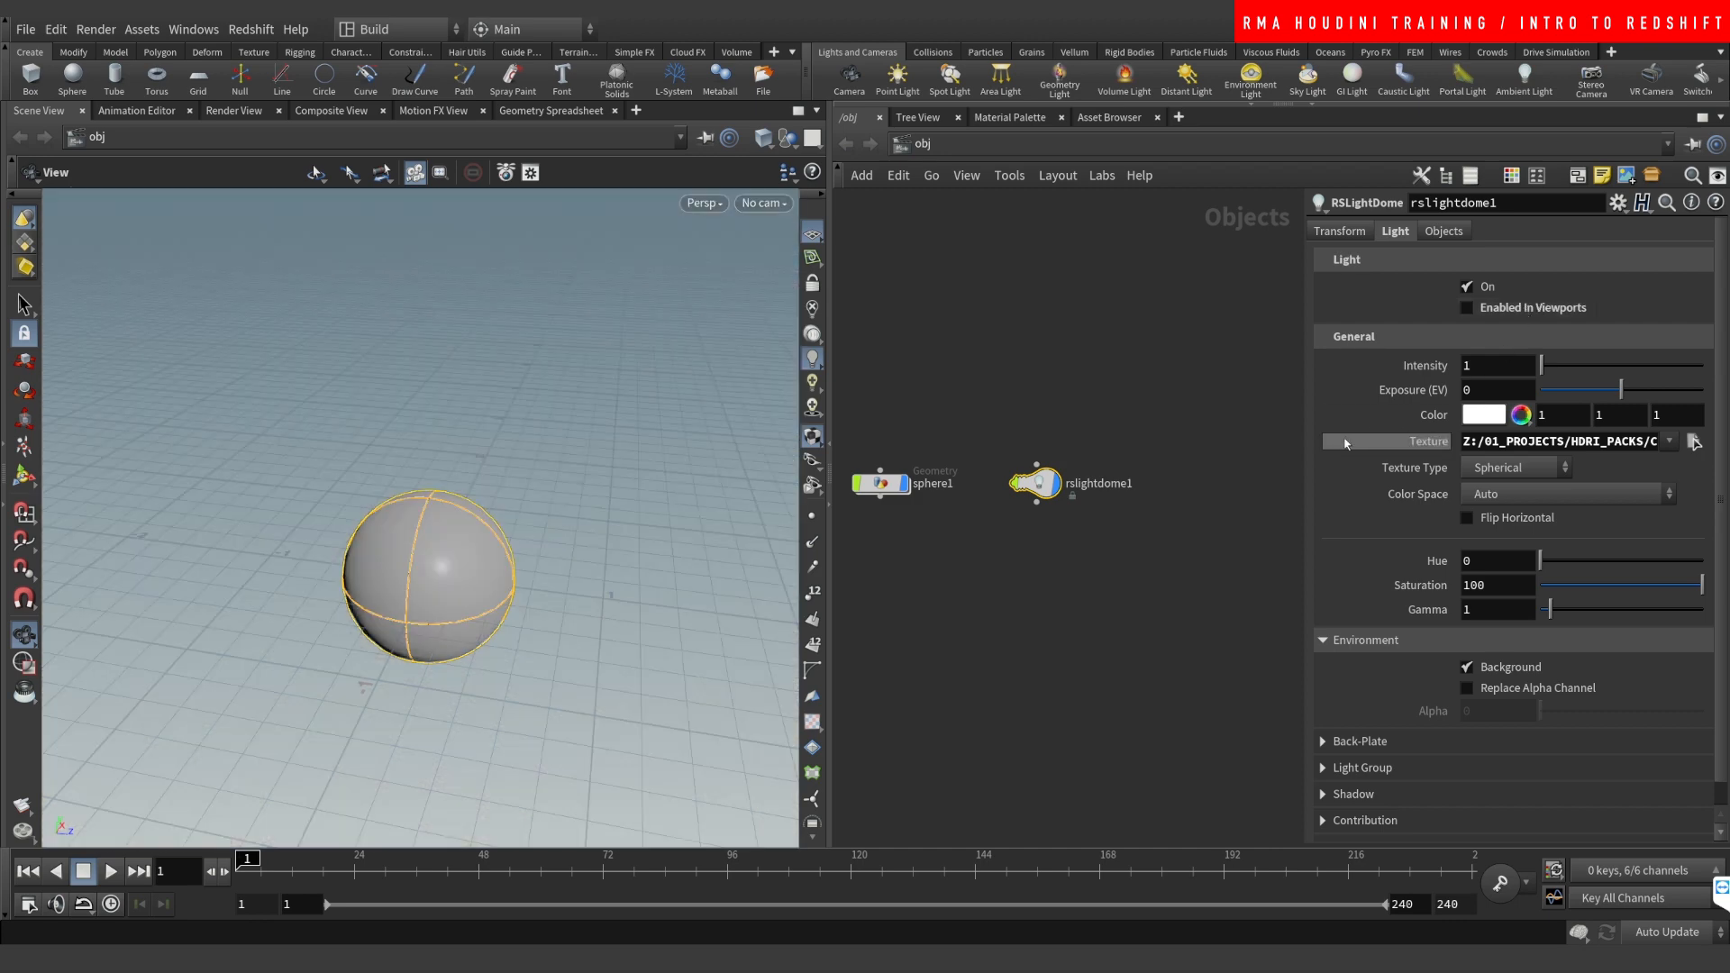
pyautogui.moveTo(439, 548); pyautogui.dragTo(434, 514)
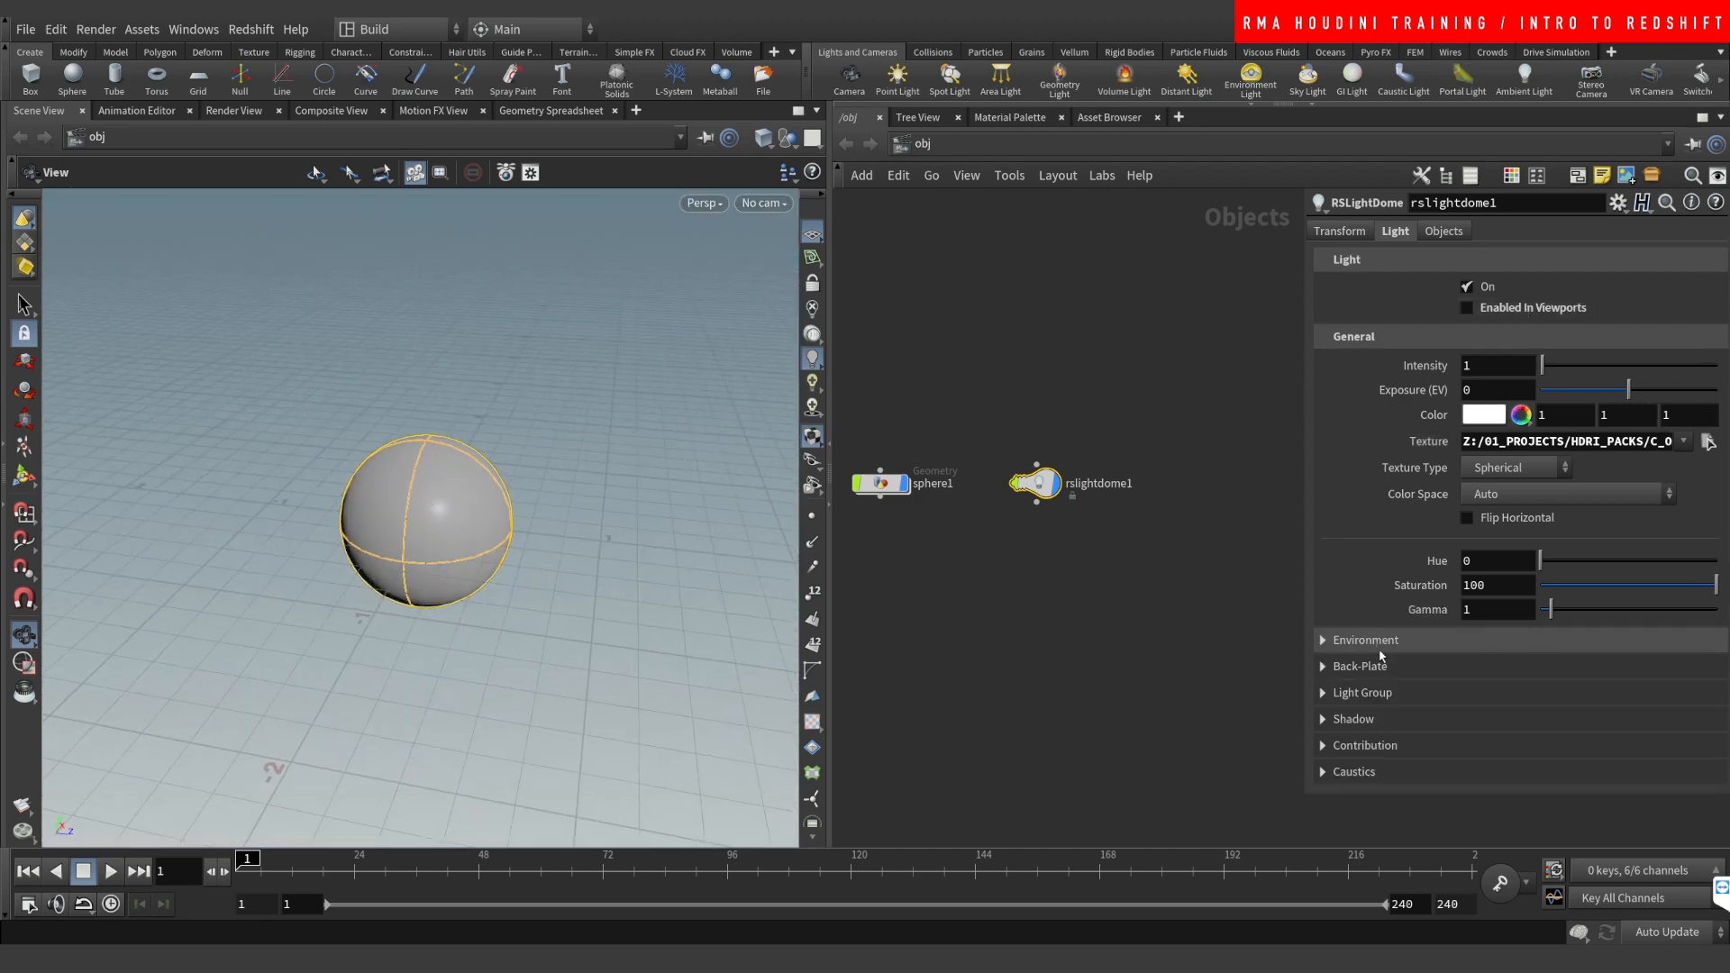
pyautogui.click(1500, 674)
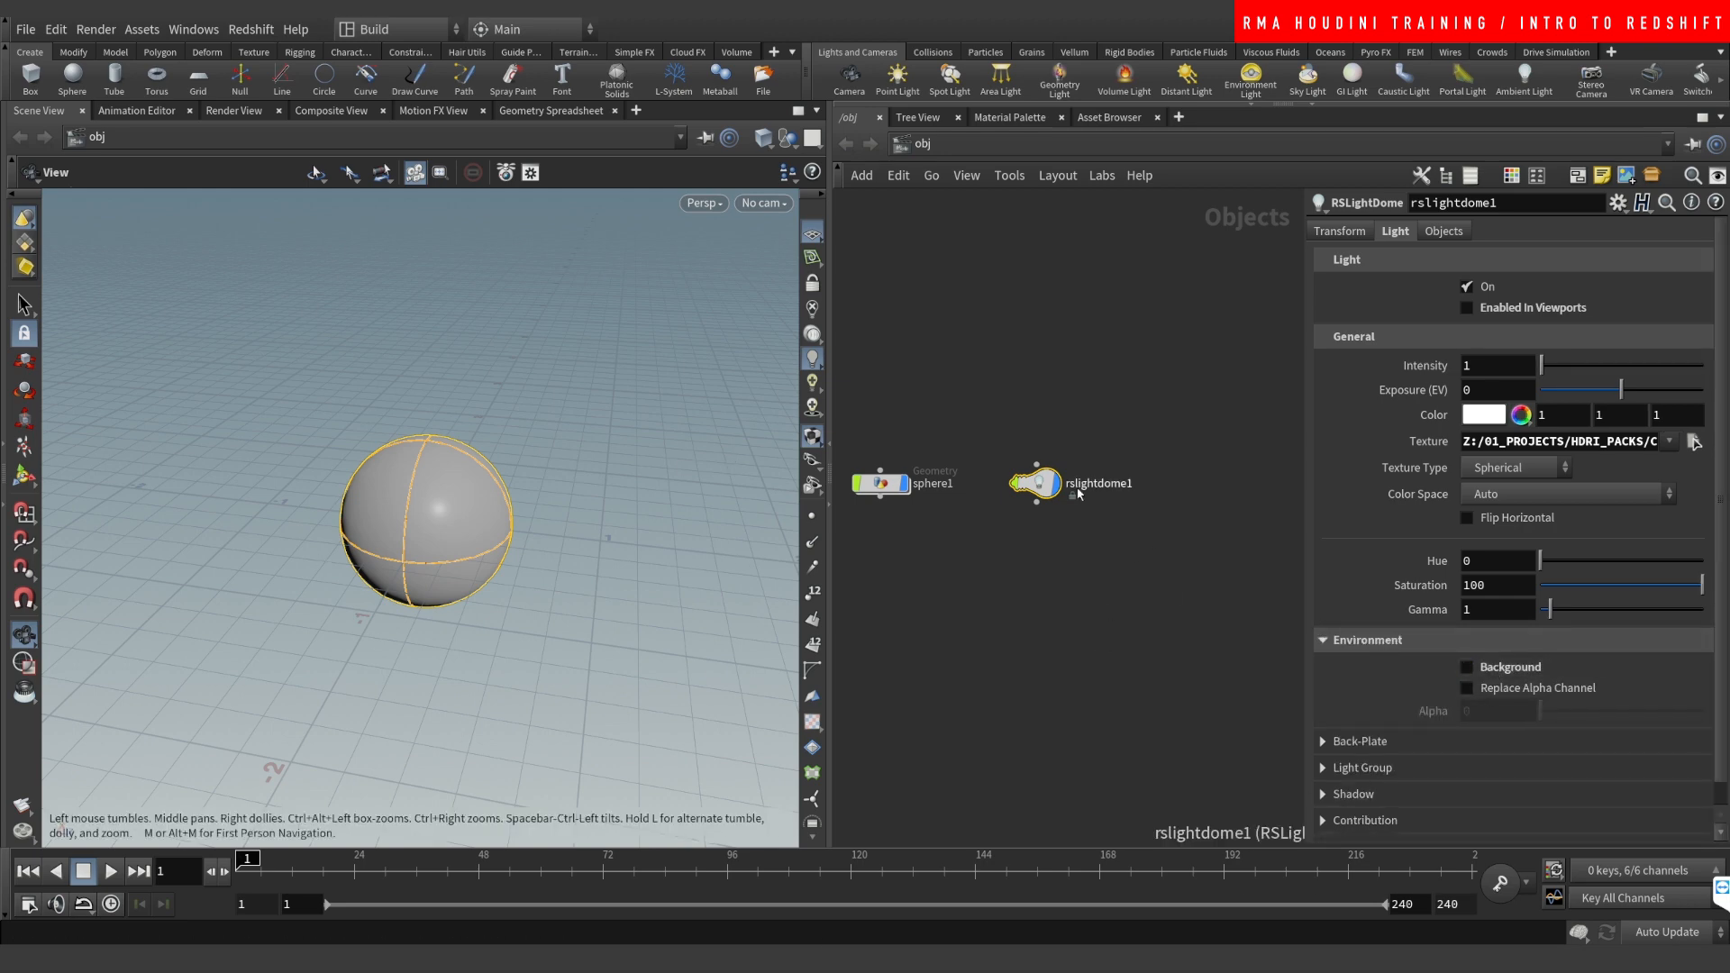
# Step: Add an RSLight node and place it below the dome light node in the object network
pyautogui.press('Tab')
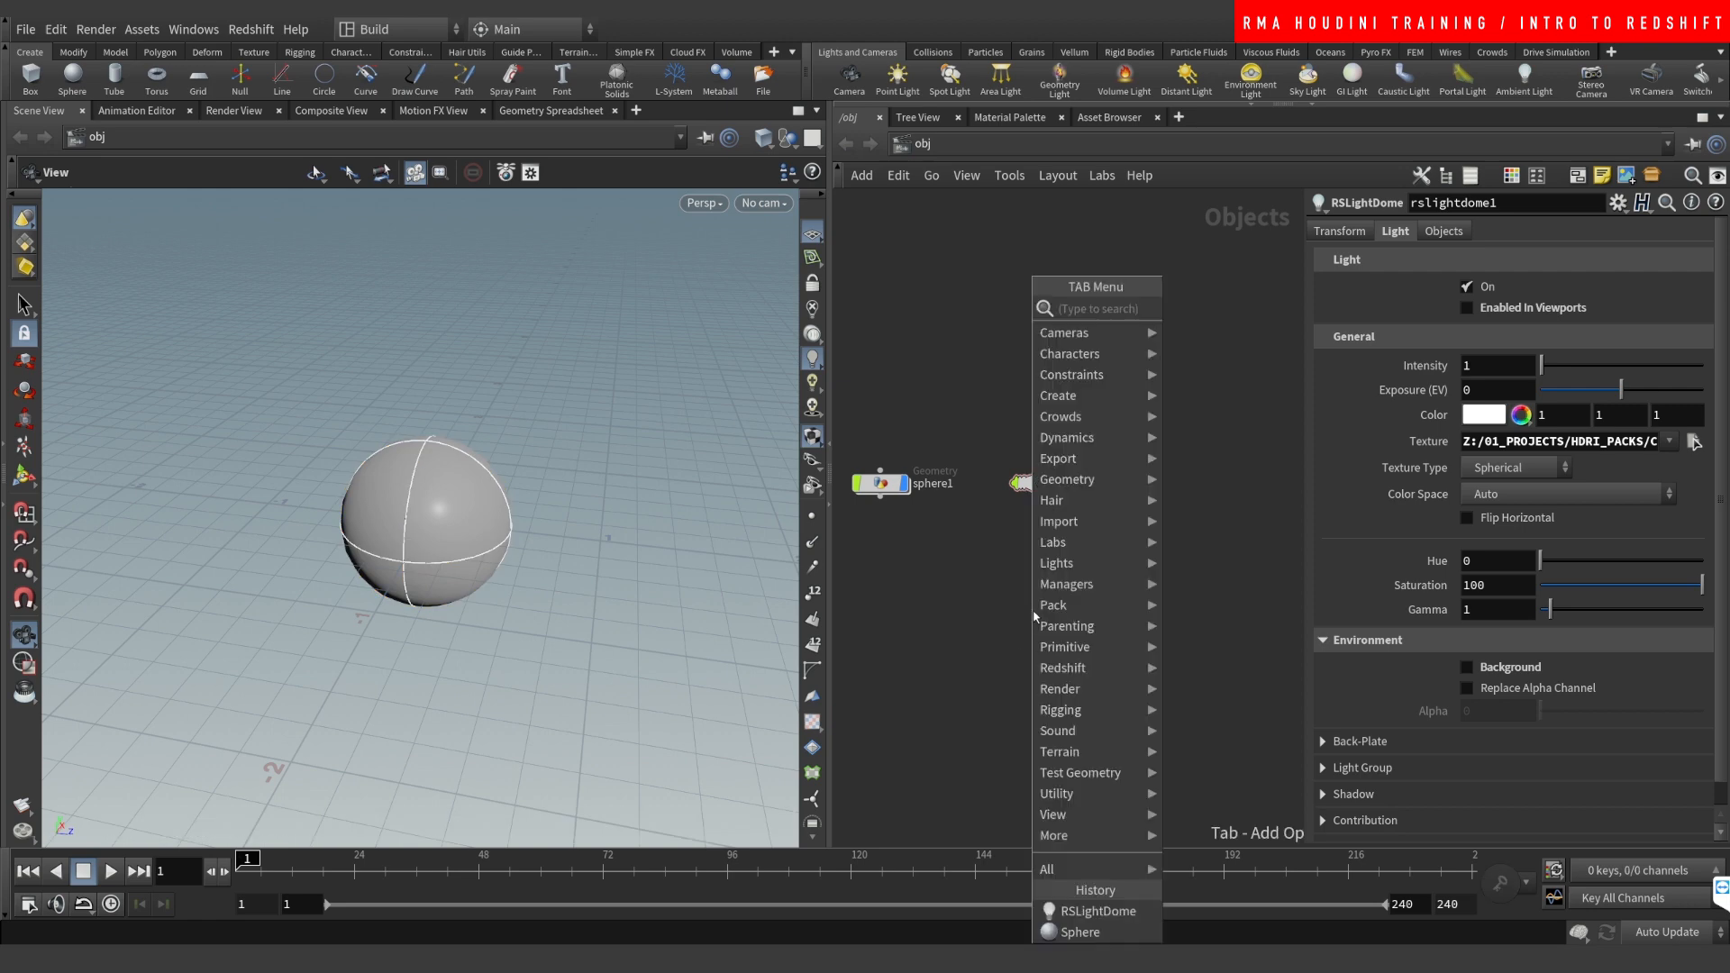
pyautogui.write('rsd')
pyautogui.press('BackSpace')
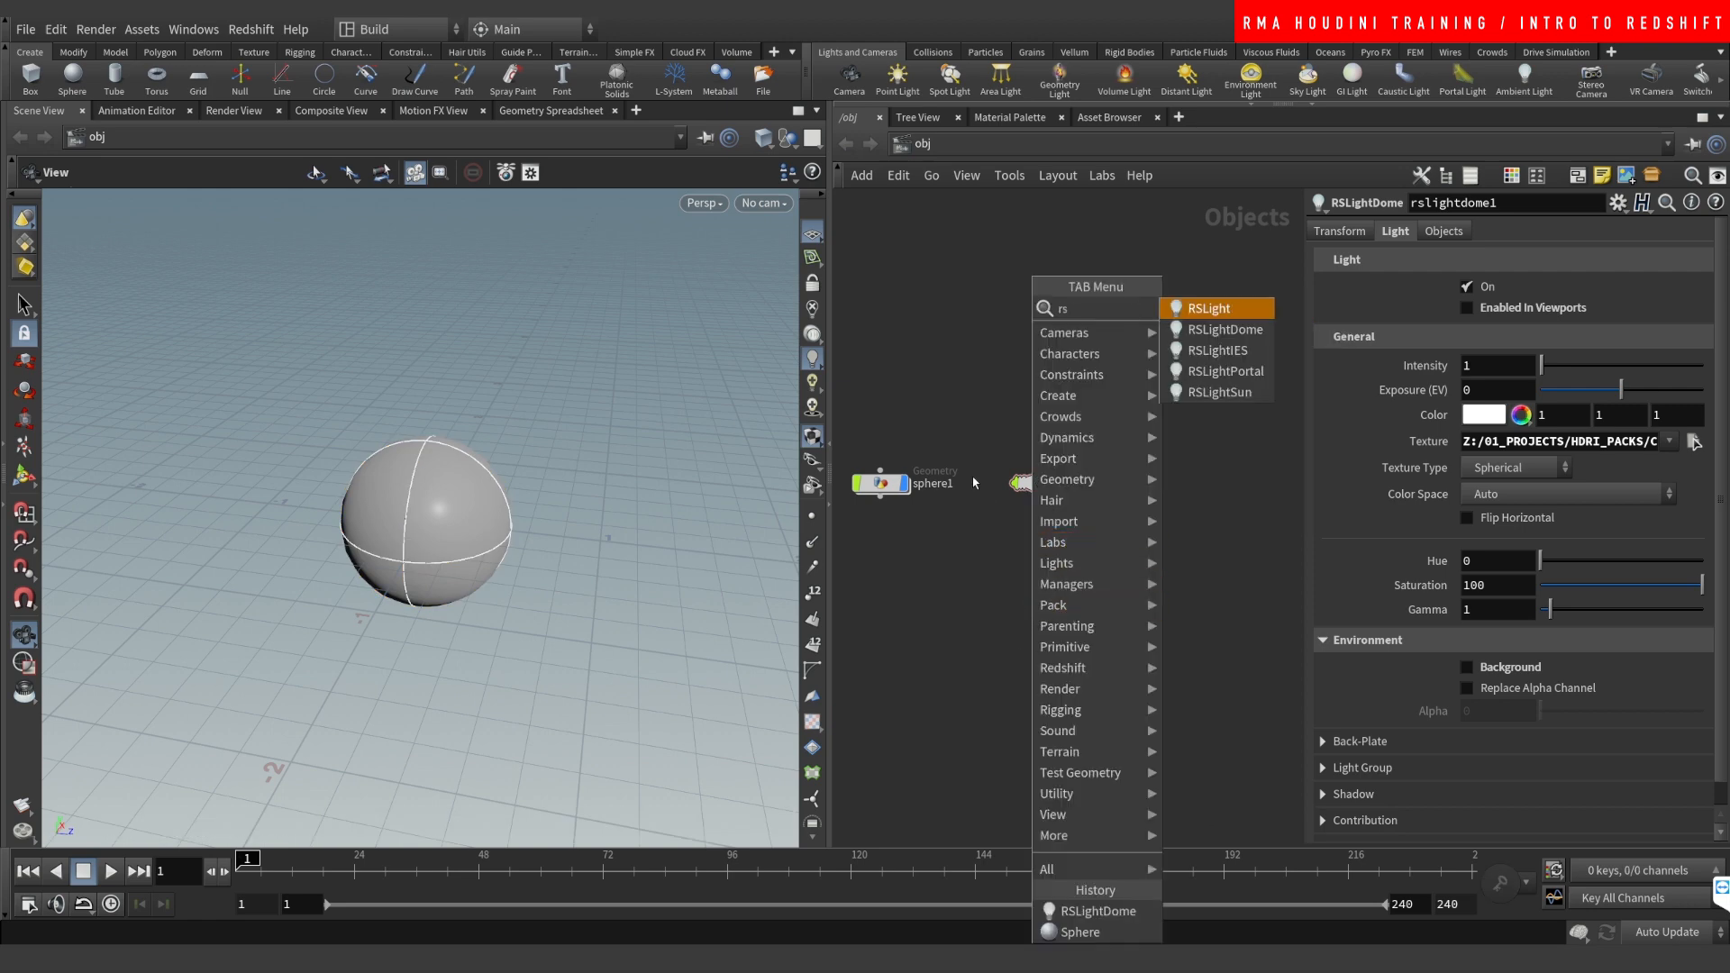
pyautogui.press('Return')
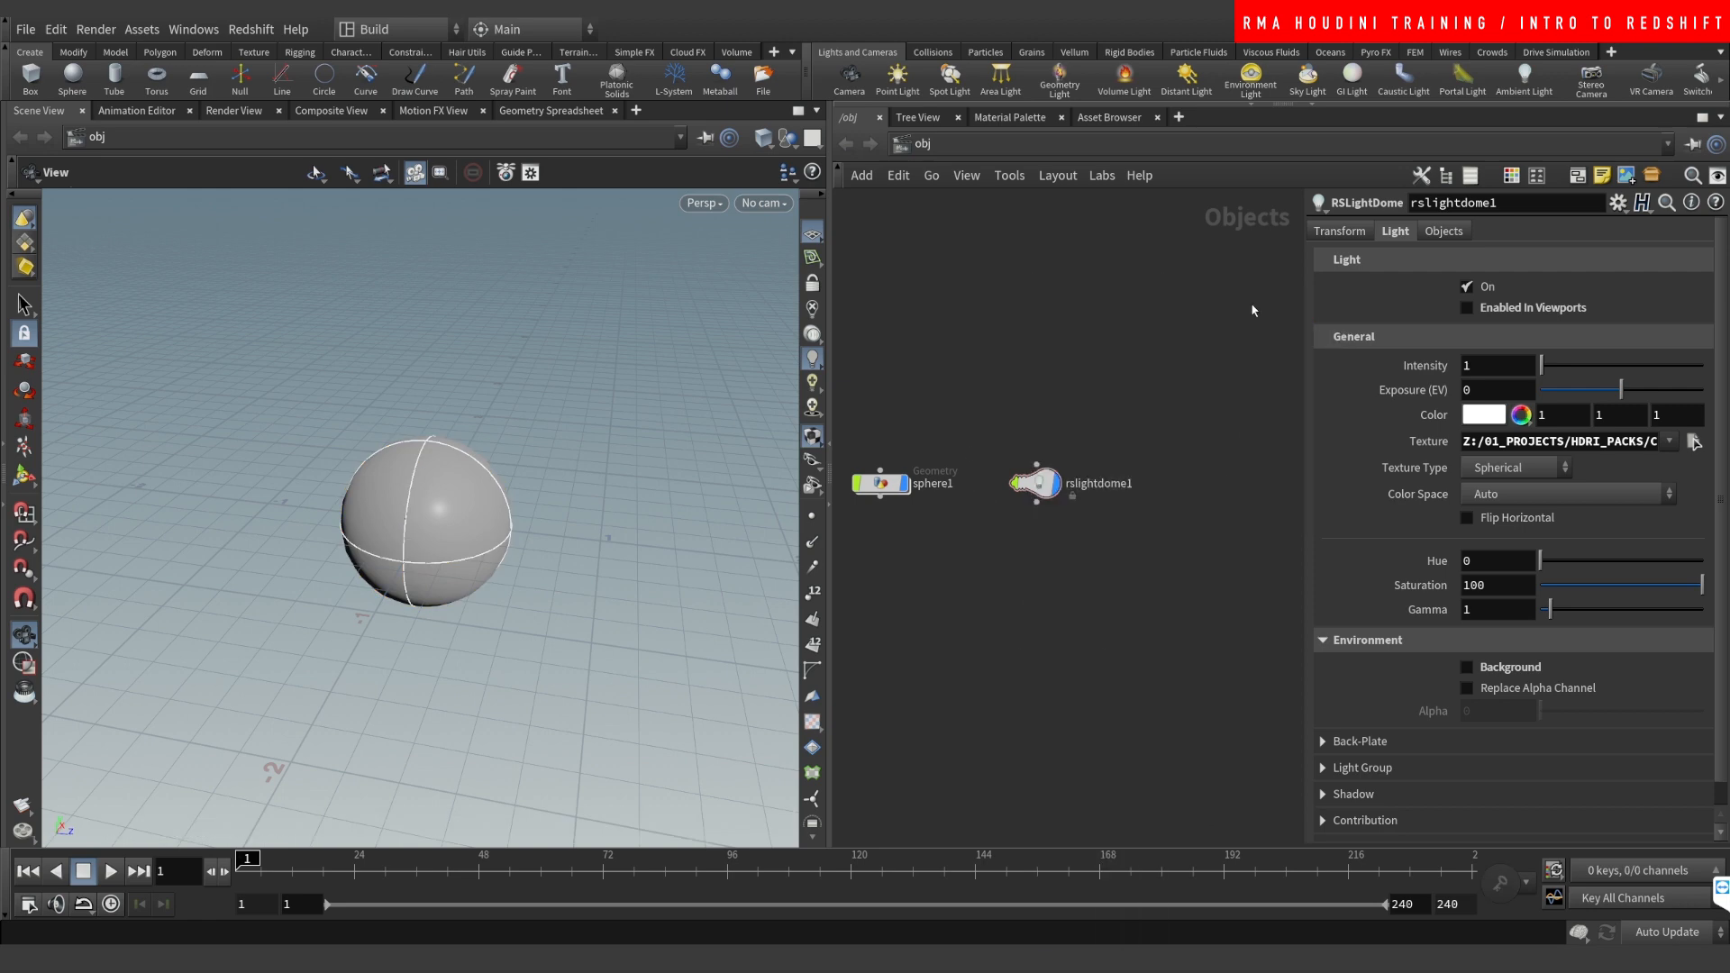
pyautogui.click(1046, 548)
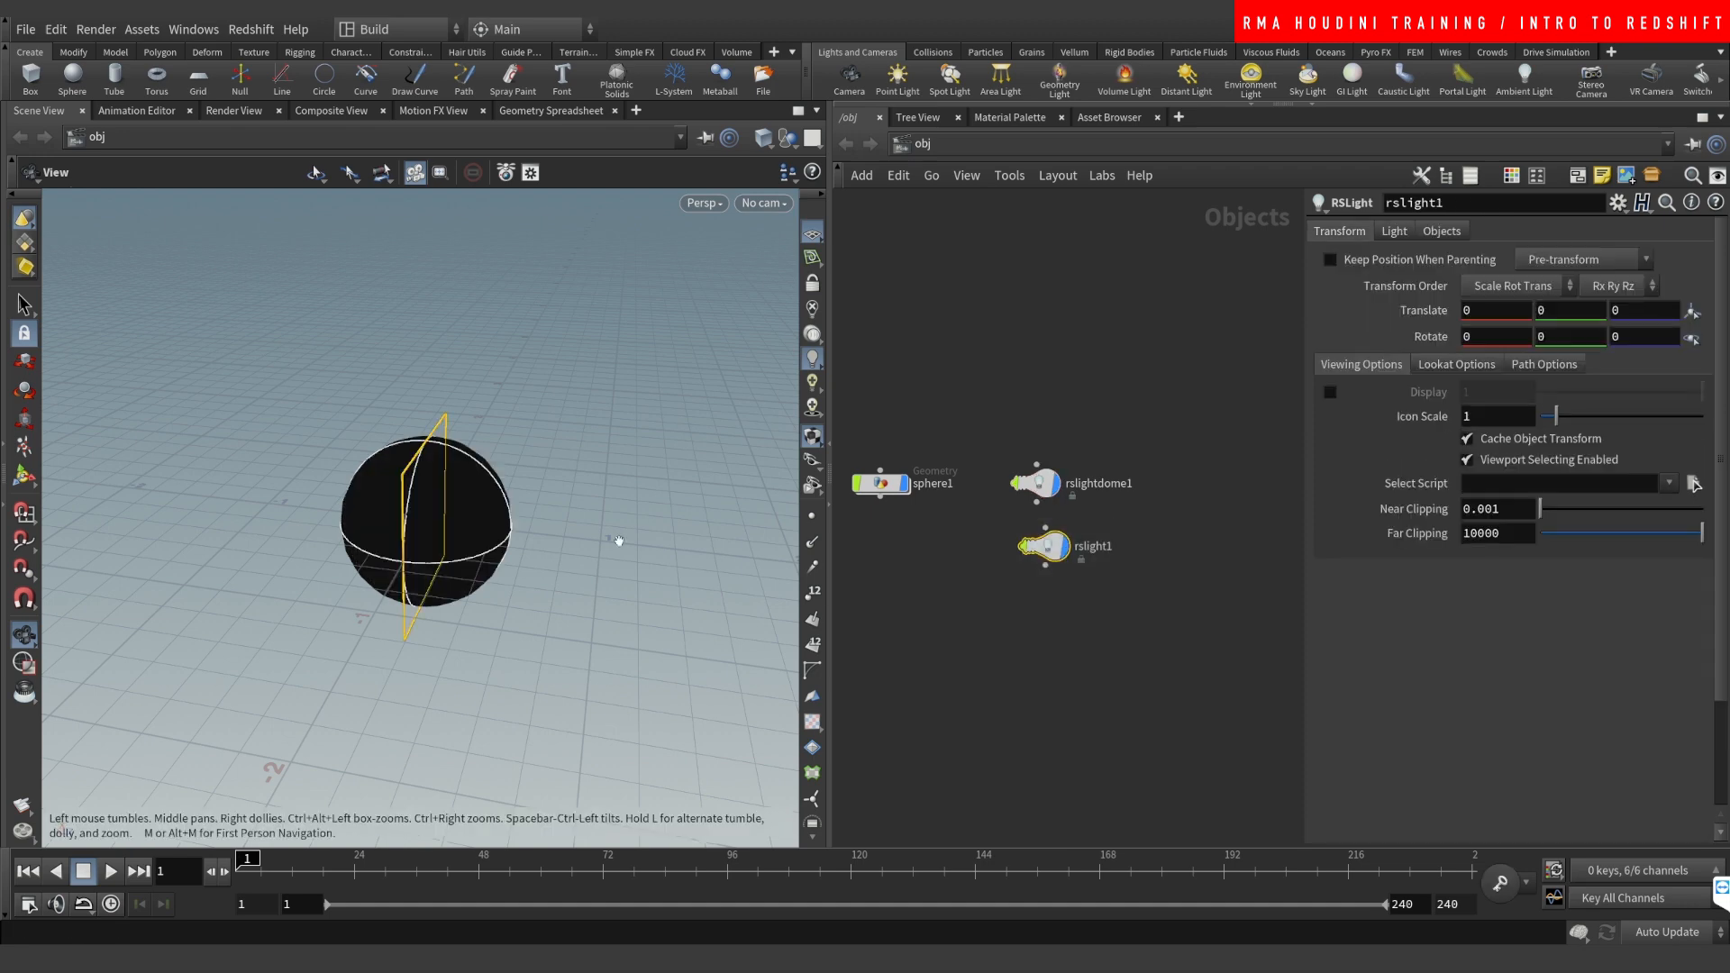
# Step: Move the new area light to about (-2.48, 0.73, -3.07) and rotate it to about (-203, -41, -170)
pyautogui.scroll(-5, 290, 606)
pyautogui.moveTo(416, 539); pyautogui.dragTo(408, 482)
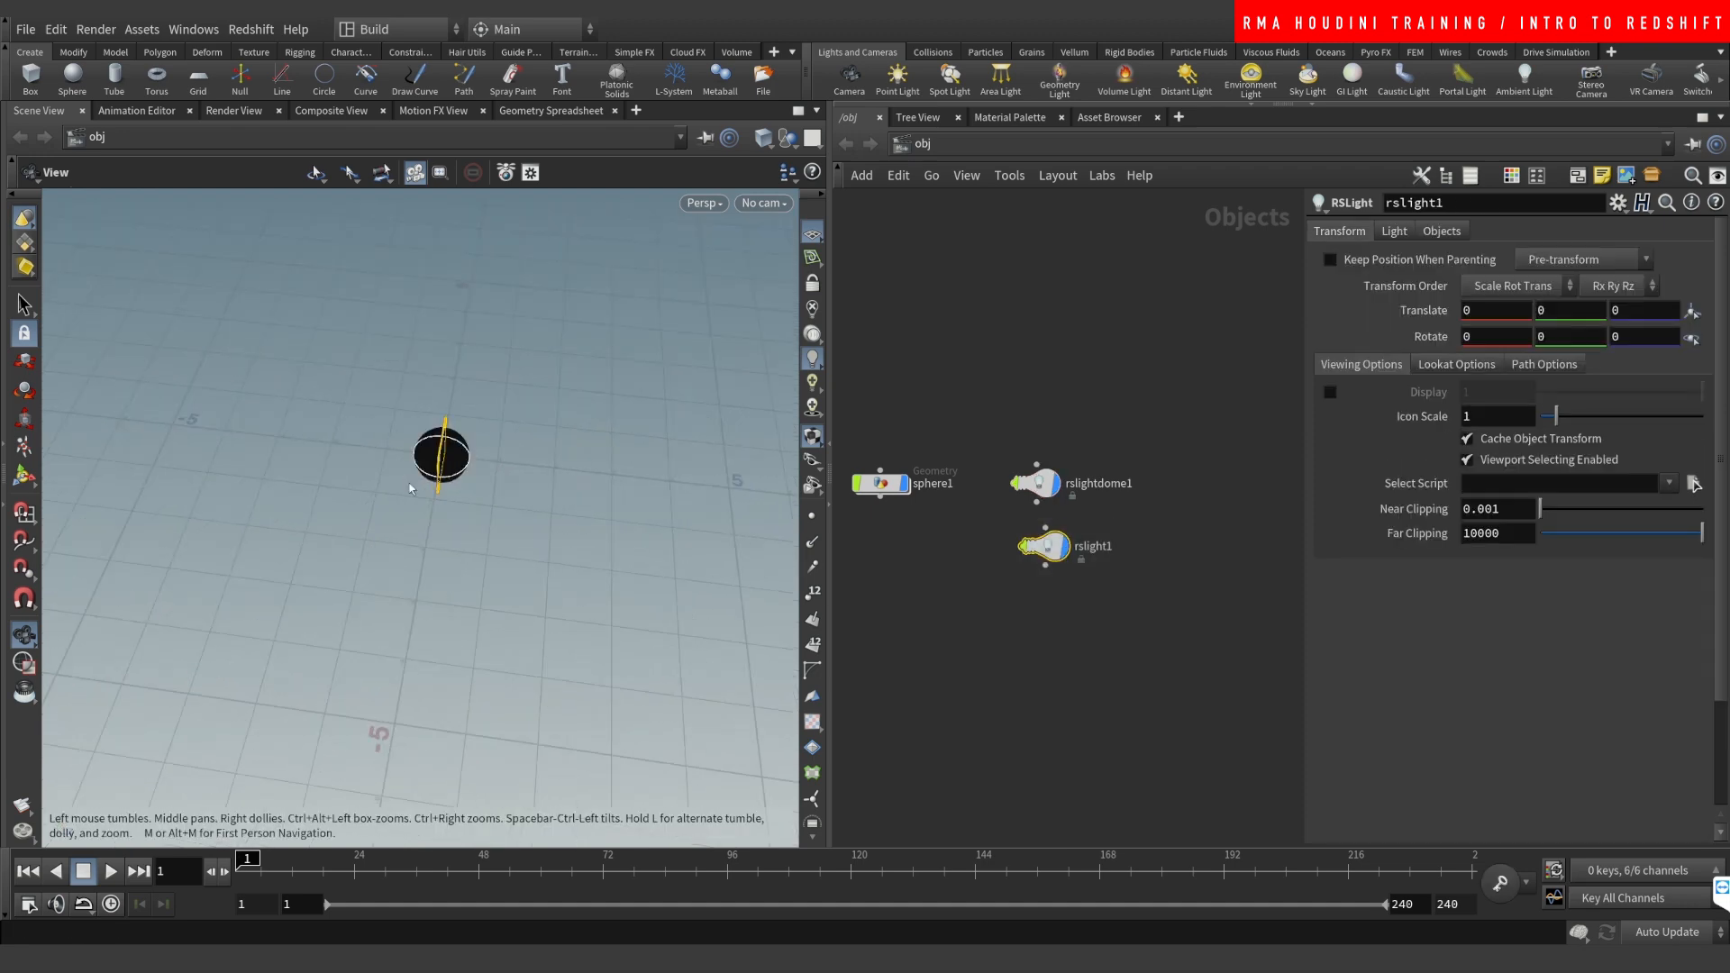
pyautogui.press('Return')
pyautogui.moveTo(541, 449); pyautogui.dragTo(330, 452)
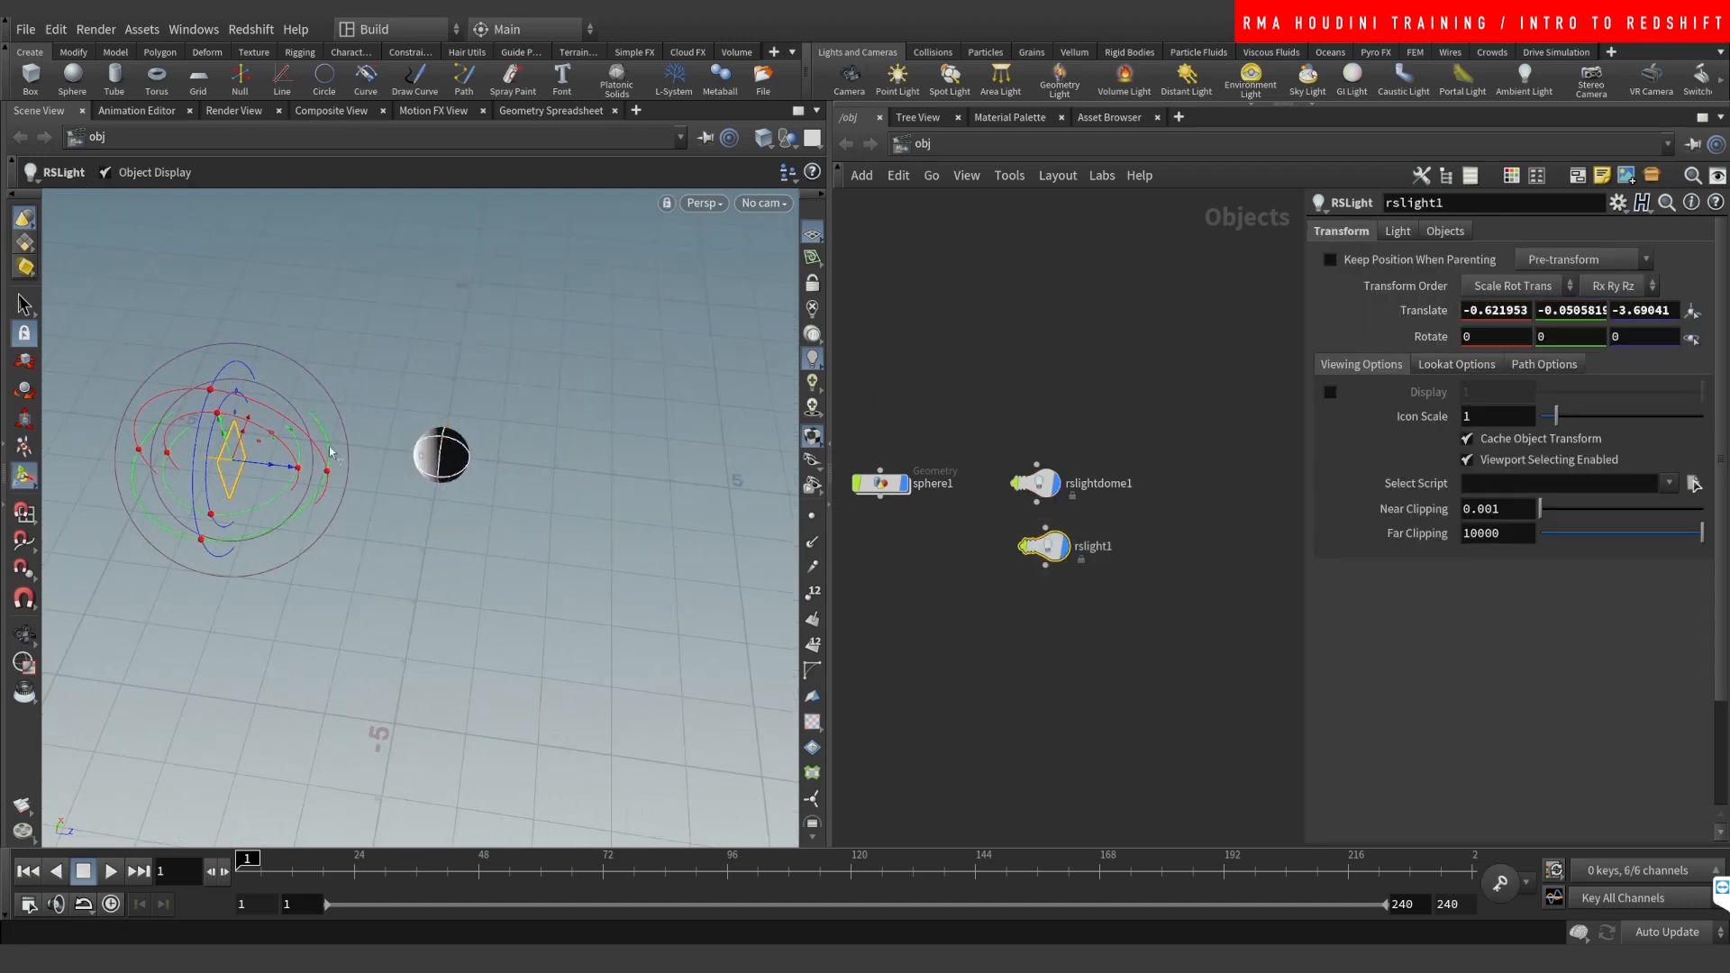
pyautogui.keyDown('alt'); pyautogui.moveTo(237, 484); pyautogui.dragTo(153, 397); pyautogui.keyUp('alt')
pyautogui.press('Escape')
pyautogui.keyDown('alt'); pyautogui.moveTo(255, 438); pyautogui.dragTo(341, 541); pyautogui.keyUp('alt')
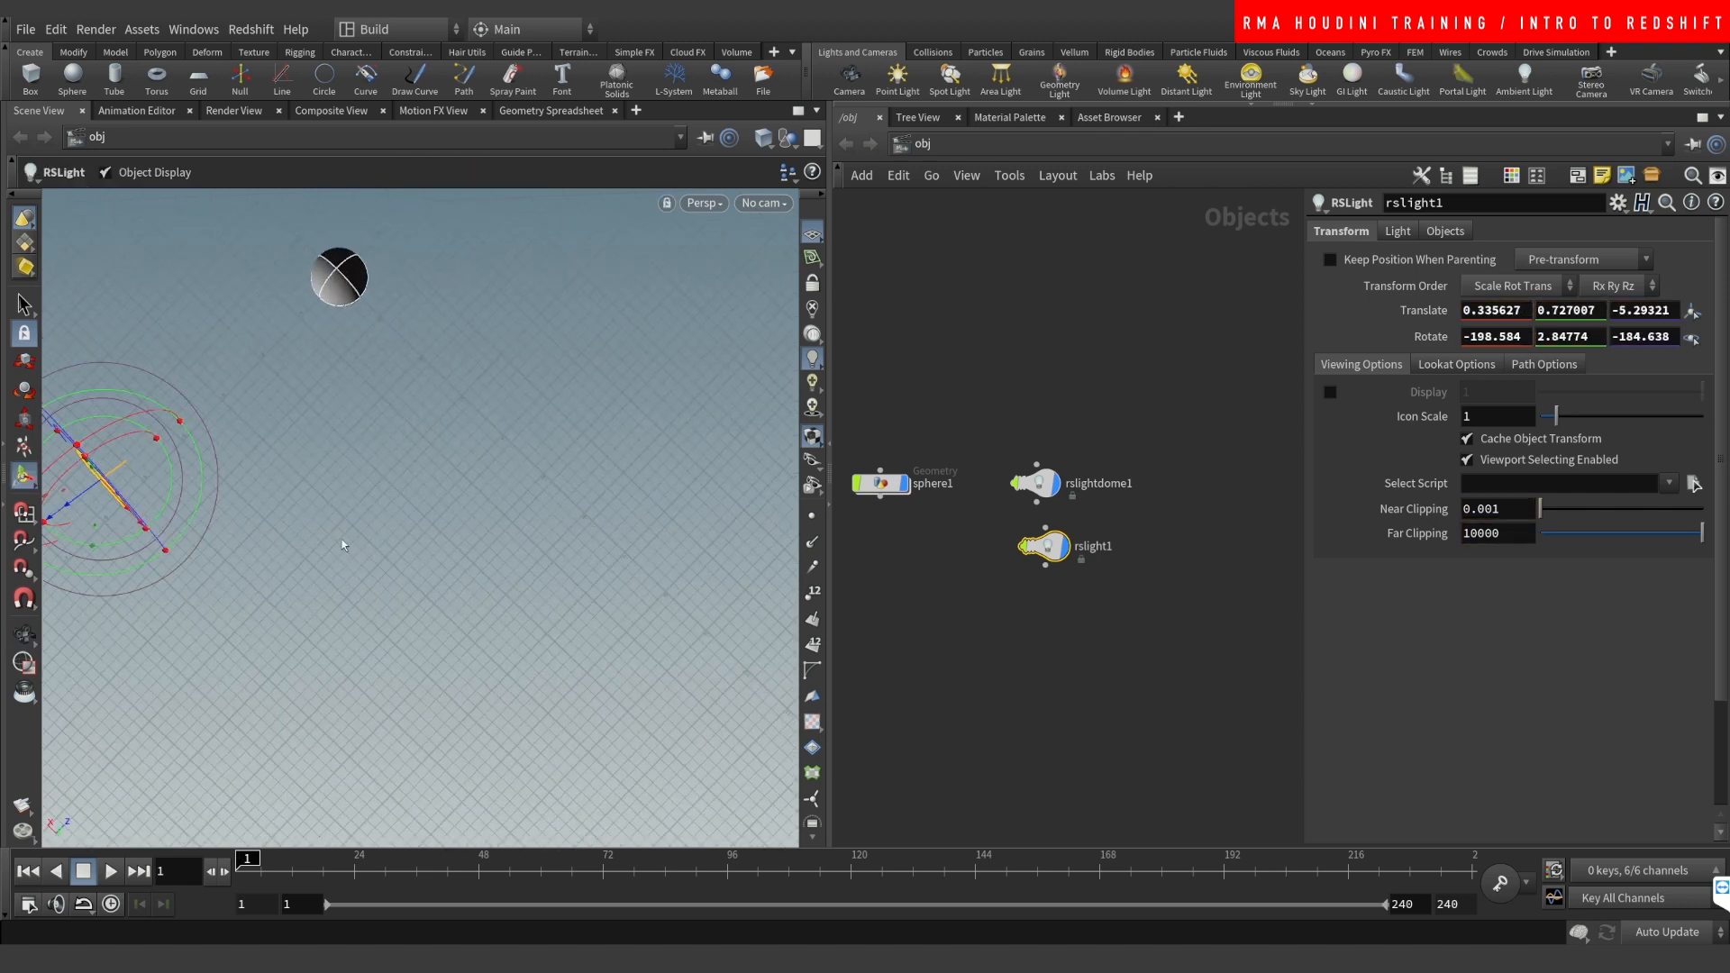
pyautogui.moveTo(101, 475); pyautogui.dragTo(309, 507)
pyautogui.keyDown('alt'); pyautogui.moveTo(354, 312); pyautogui.dragTo(289, 234); pyautogui.keyUp('alt')
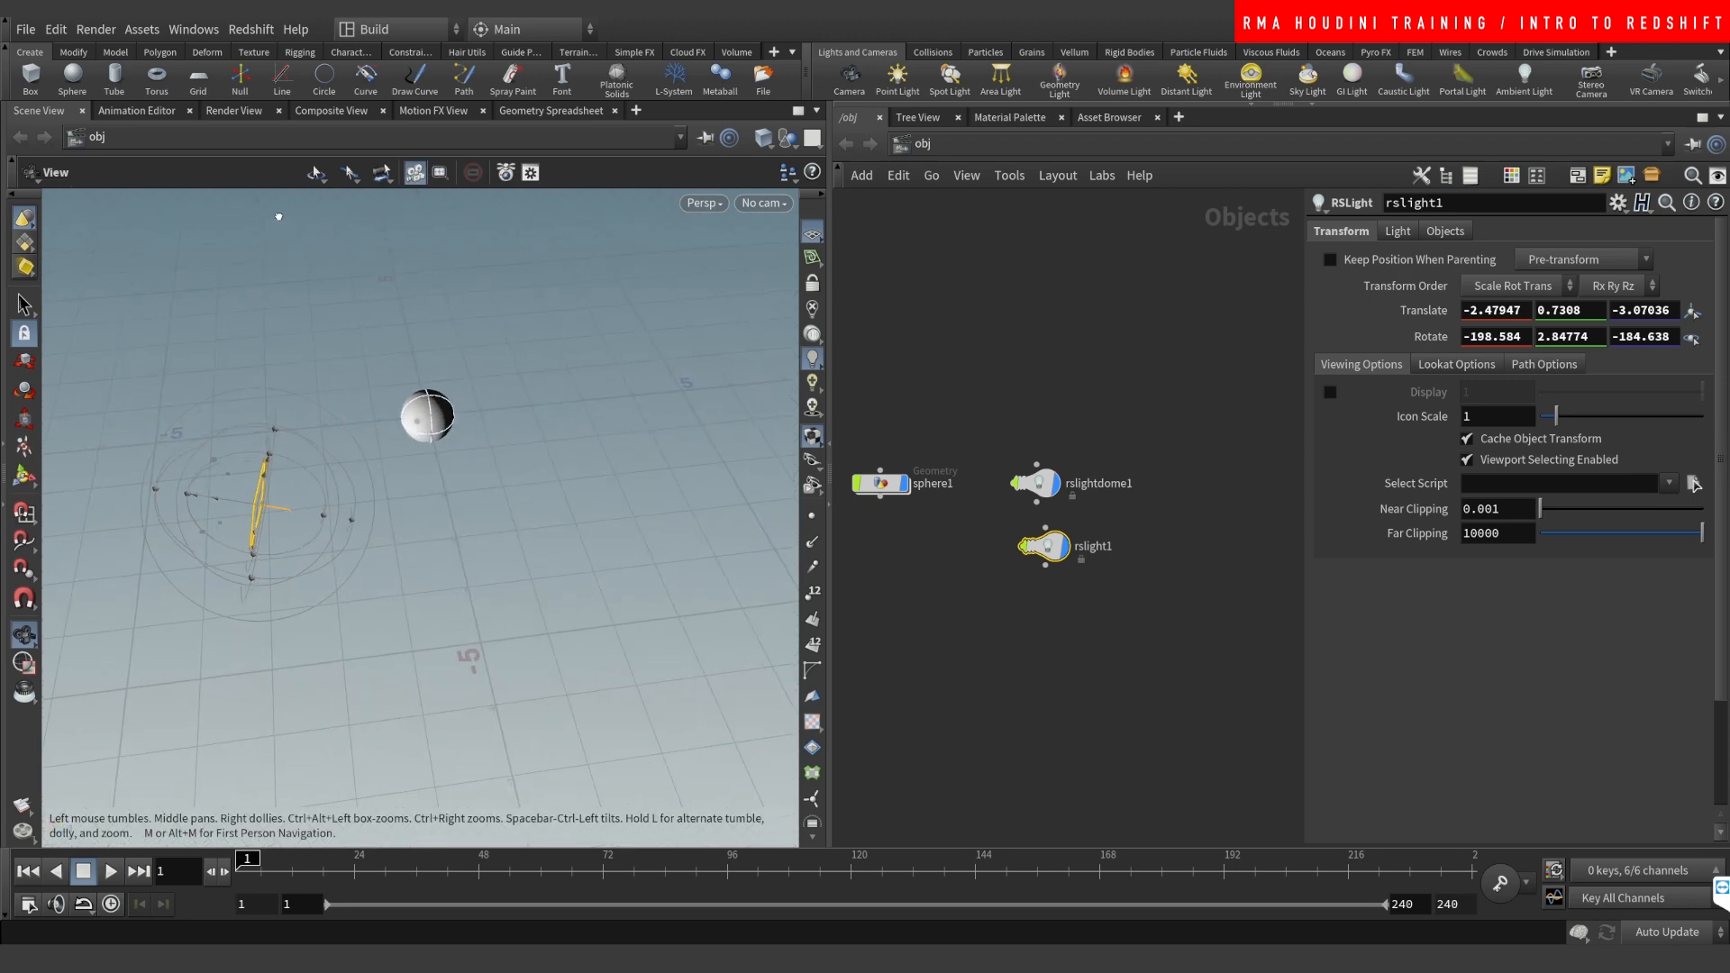
pyautogui.press('r')
pyautogui.moveTo(259, 566); pyautogui.dragTo(312, 561)
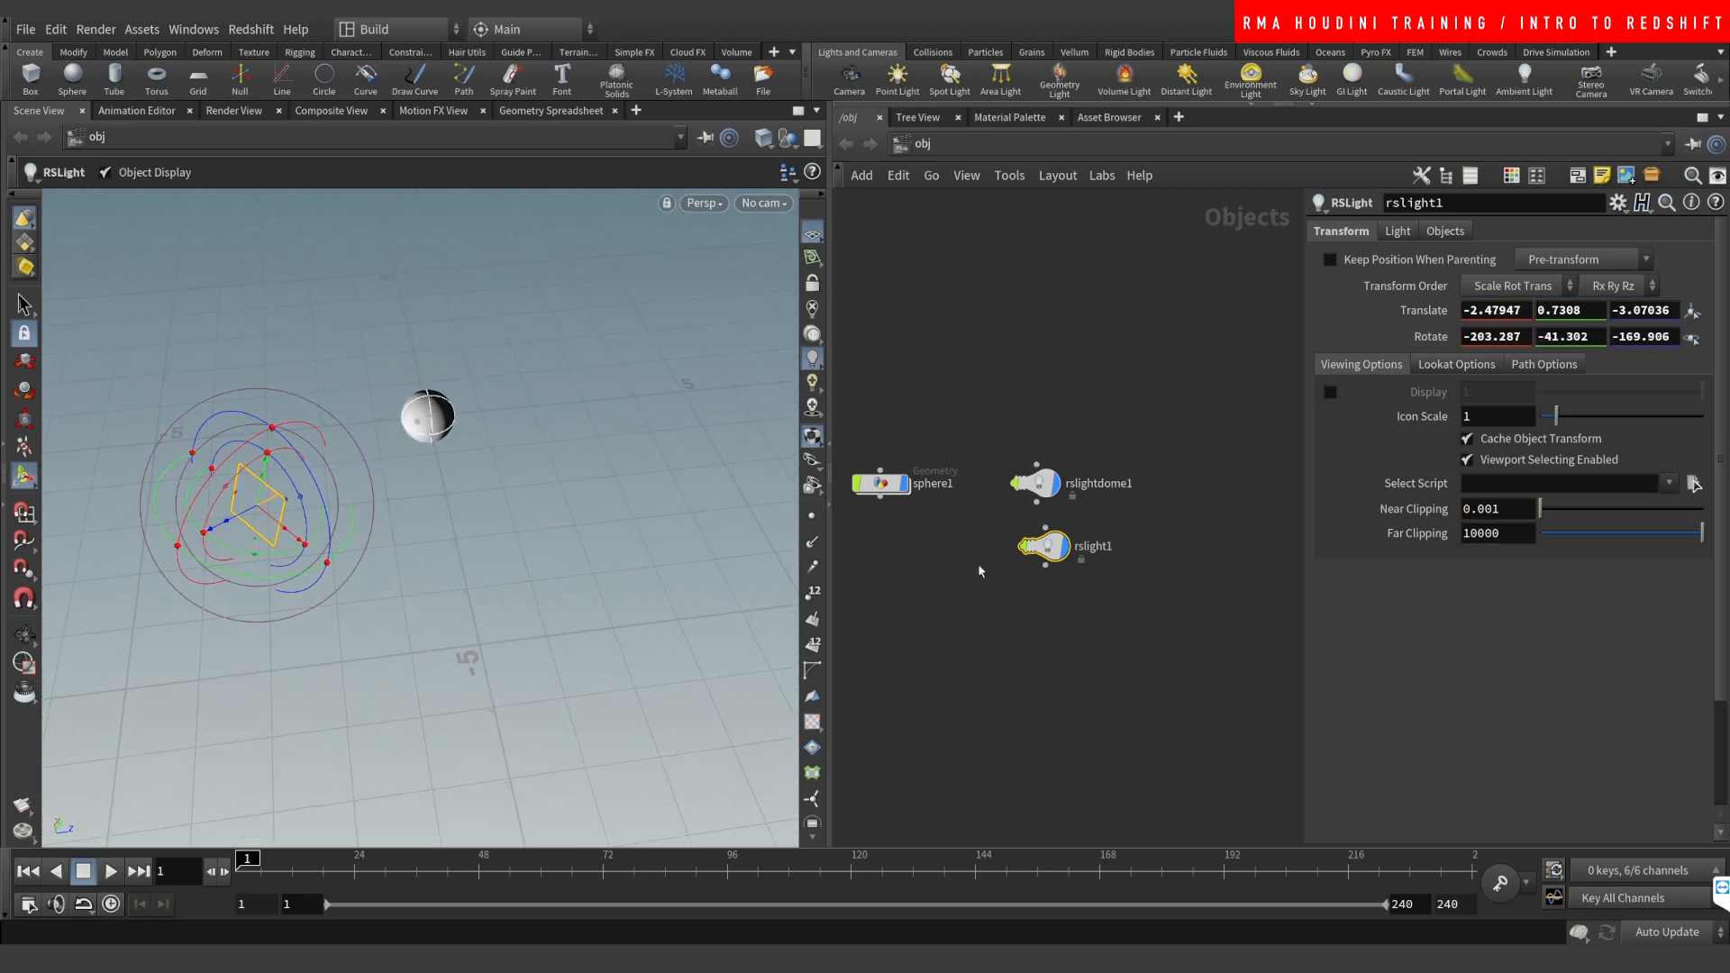
# Step: Duplicate the area light and place the copy across the sphere at about (-1.95, 2.04, 3.85), rotated about (-379, -25, -12)
pyautogui.keyDown('alt'); pyautogui.moveTo(1044, 546); pyautogui.dragTo(1139, 559); pyautogui.keyUp('alt')
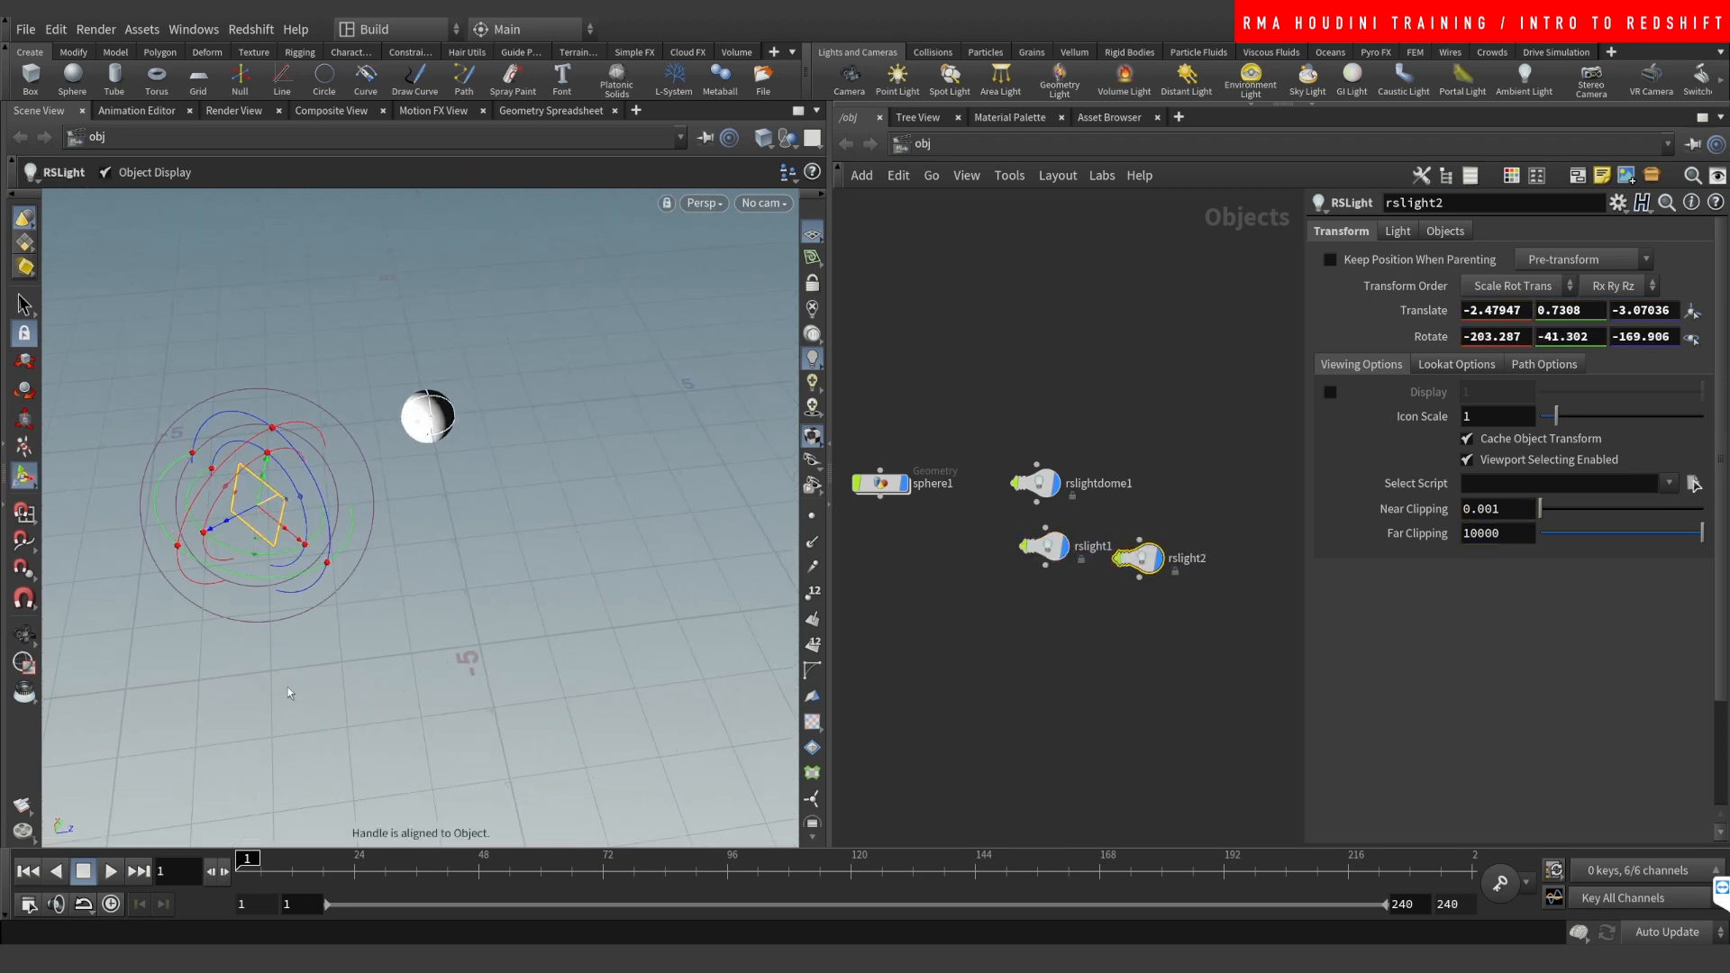
pyautogui.moveTo(288, 693); pyautogui.dragTo(421, 533, button='middle')
pyautogui.moveTo(664, 421)
pyautogui.mouseDown()
pyautogui.moveTo(707, 441)
pyautogui.moveTo(774, 368)
pyautogui.moveTo(676, 416)
pyautogui.mouseUp()
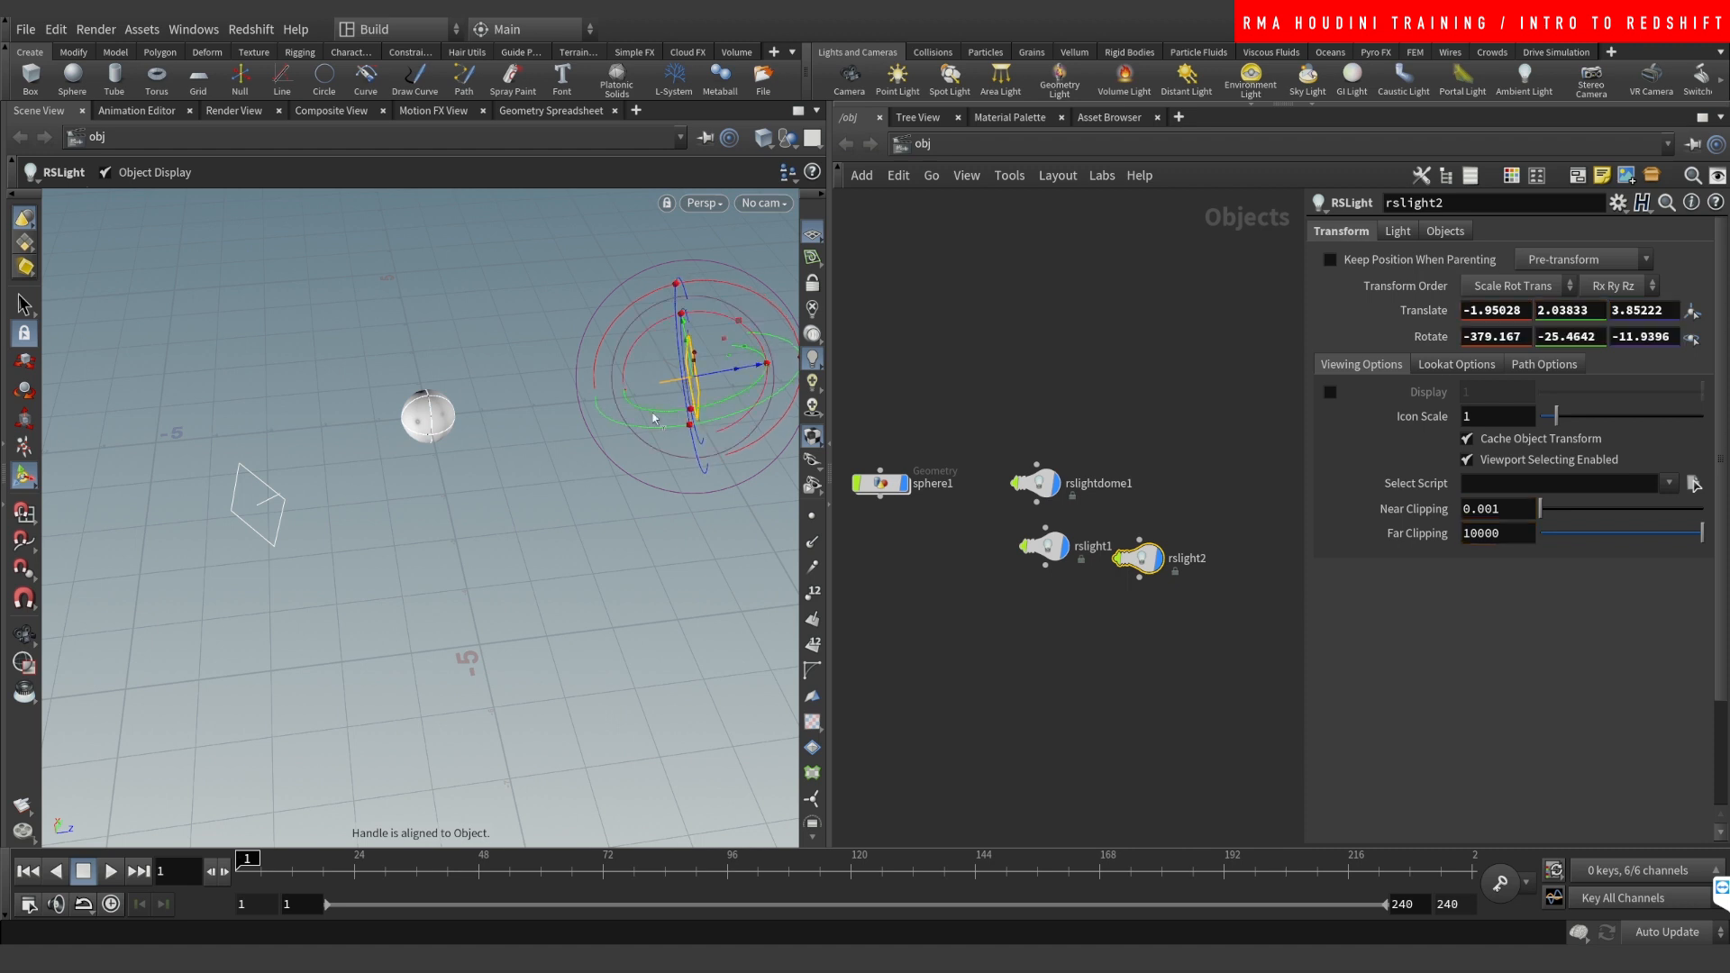
pyautogui.keyDown('alt'); pyautogui.moveTo(487, 406); pyautogui.dragTo(415, 406); pyautogui.keyUp('alt')
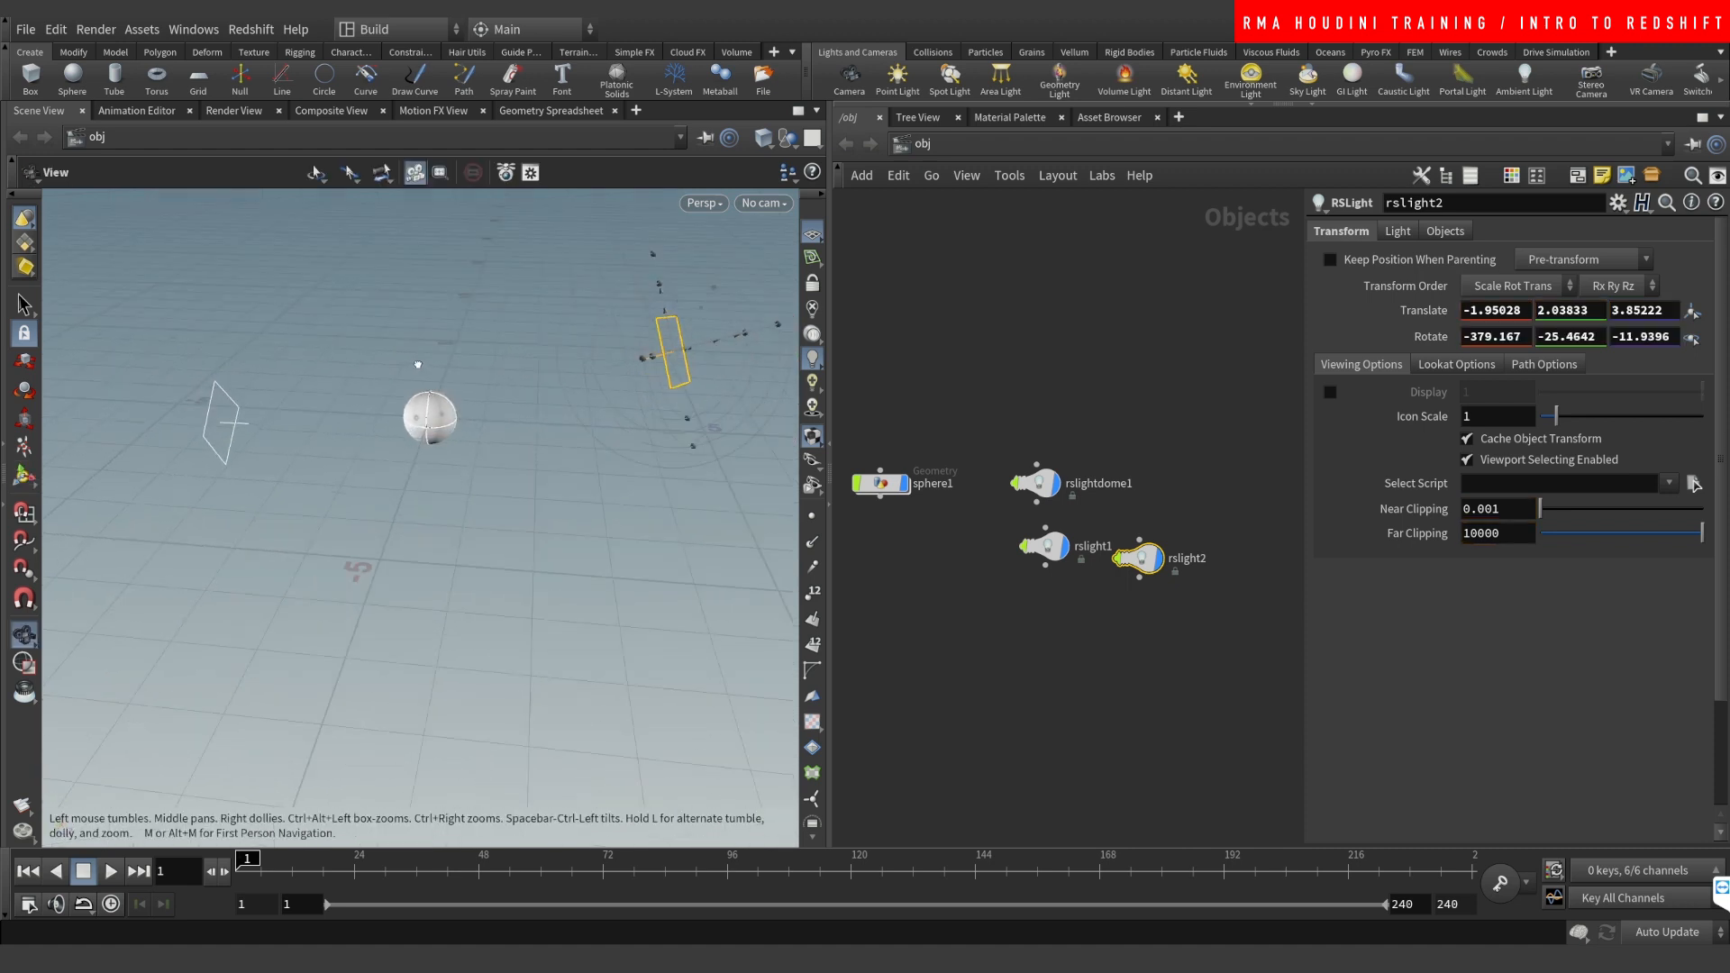
pyautogui.press('Escape')
# Step: Select rslight1 and rslight2 together and set their intensity to 111
pyautogui.moveTo(968, 533); pyautogui.dragTo(1165, 622)
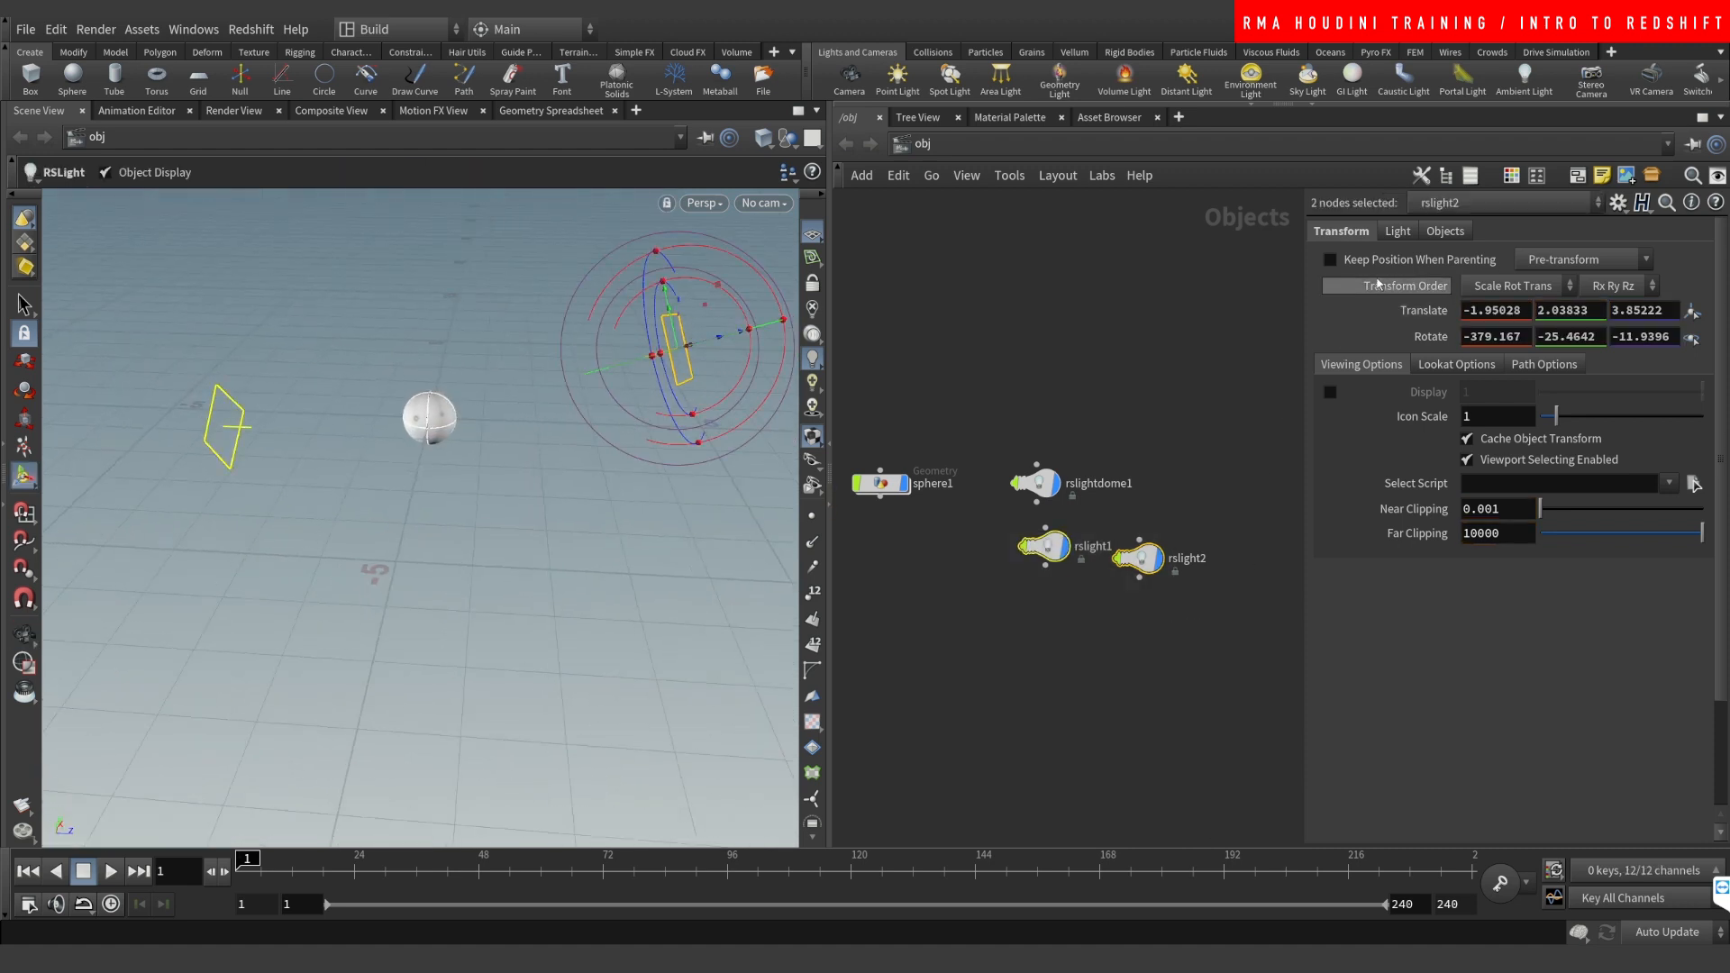
pyautogui.click(1397, 233)
pyautogui.click(1479, 393)
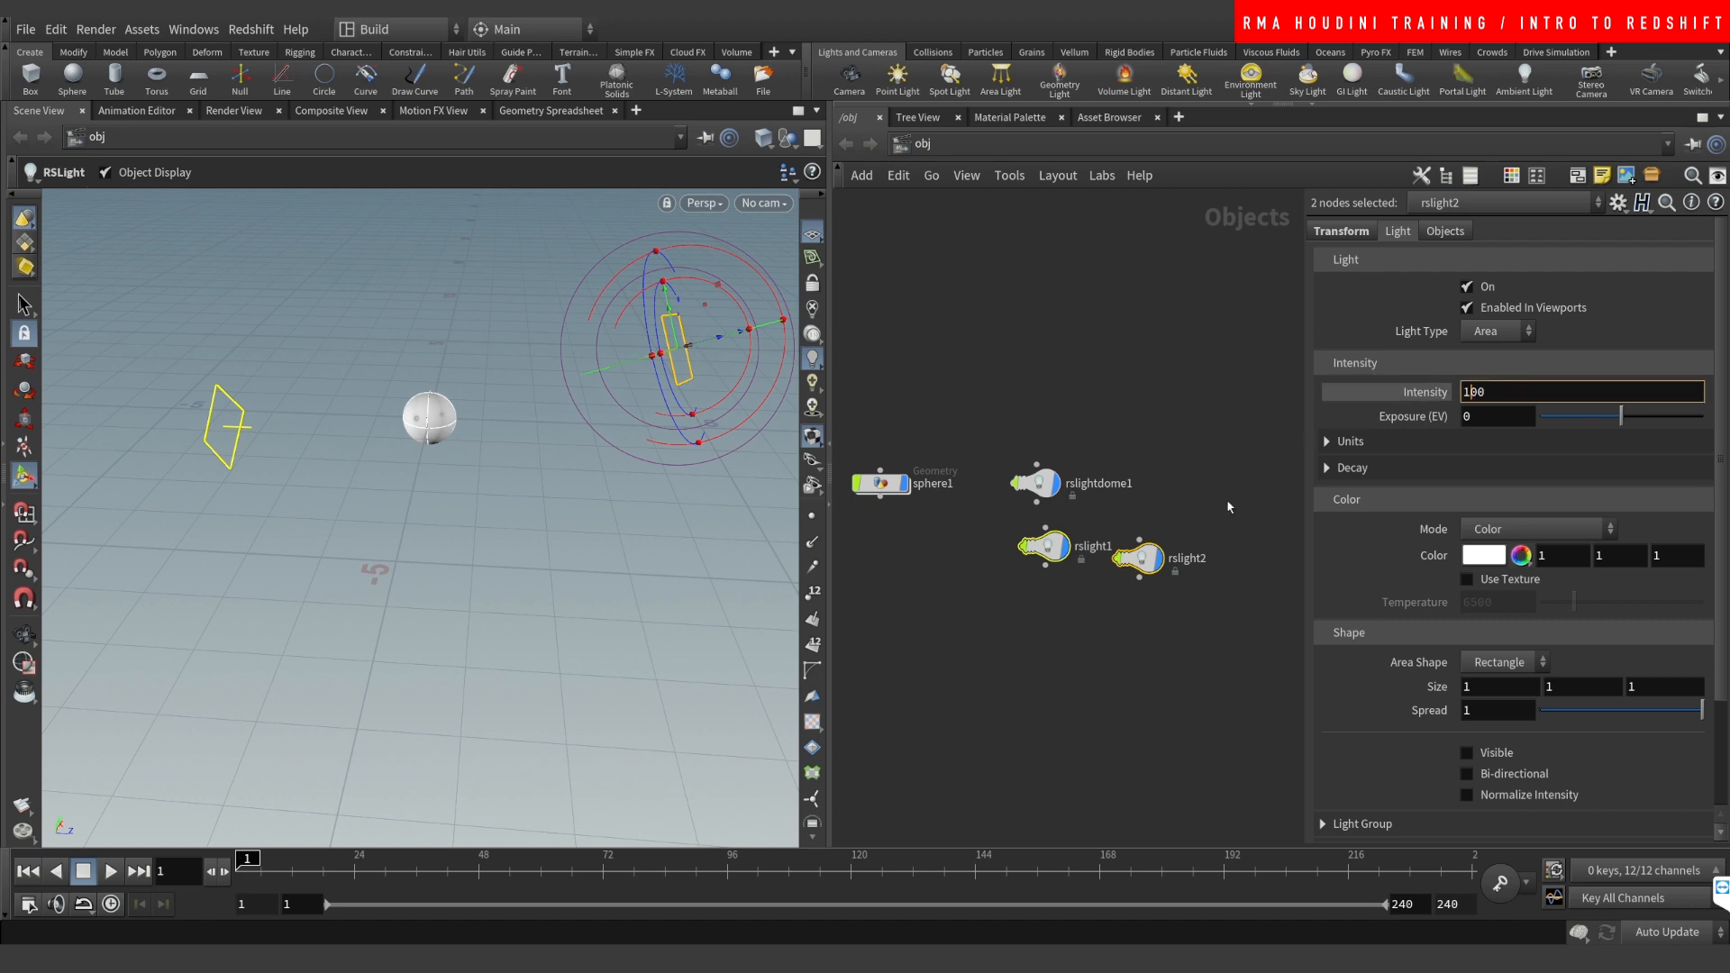
pyautogui.moveTo(1516, 394); pyautogui.dragTo(1431, 394)
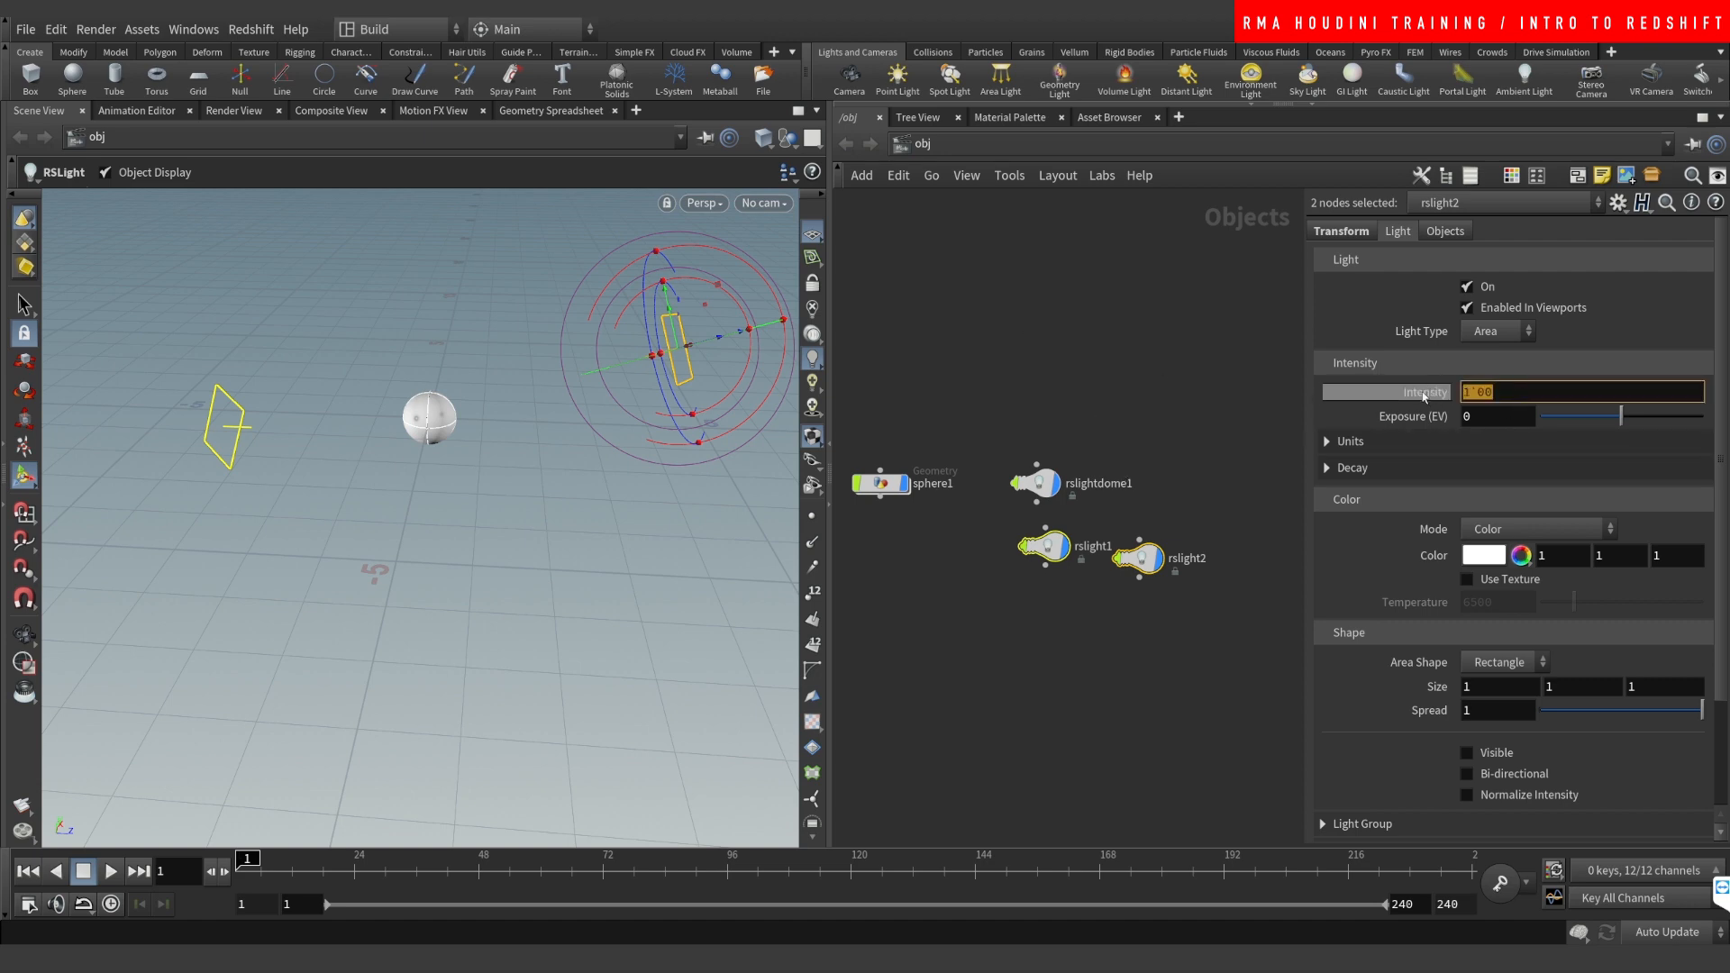
pyautogui.write('111')
pyautogui.click(1122, 349)
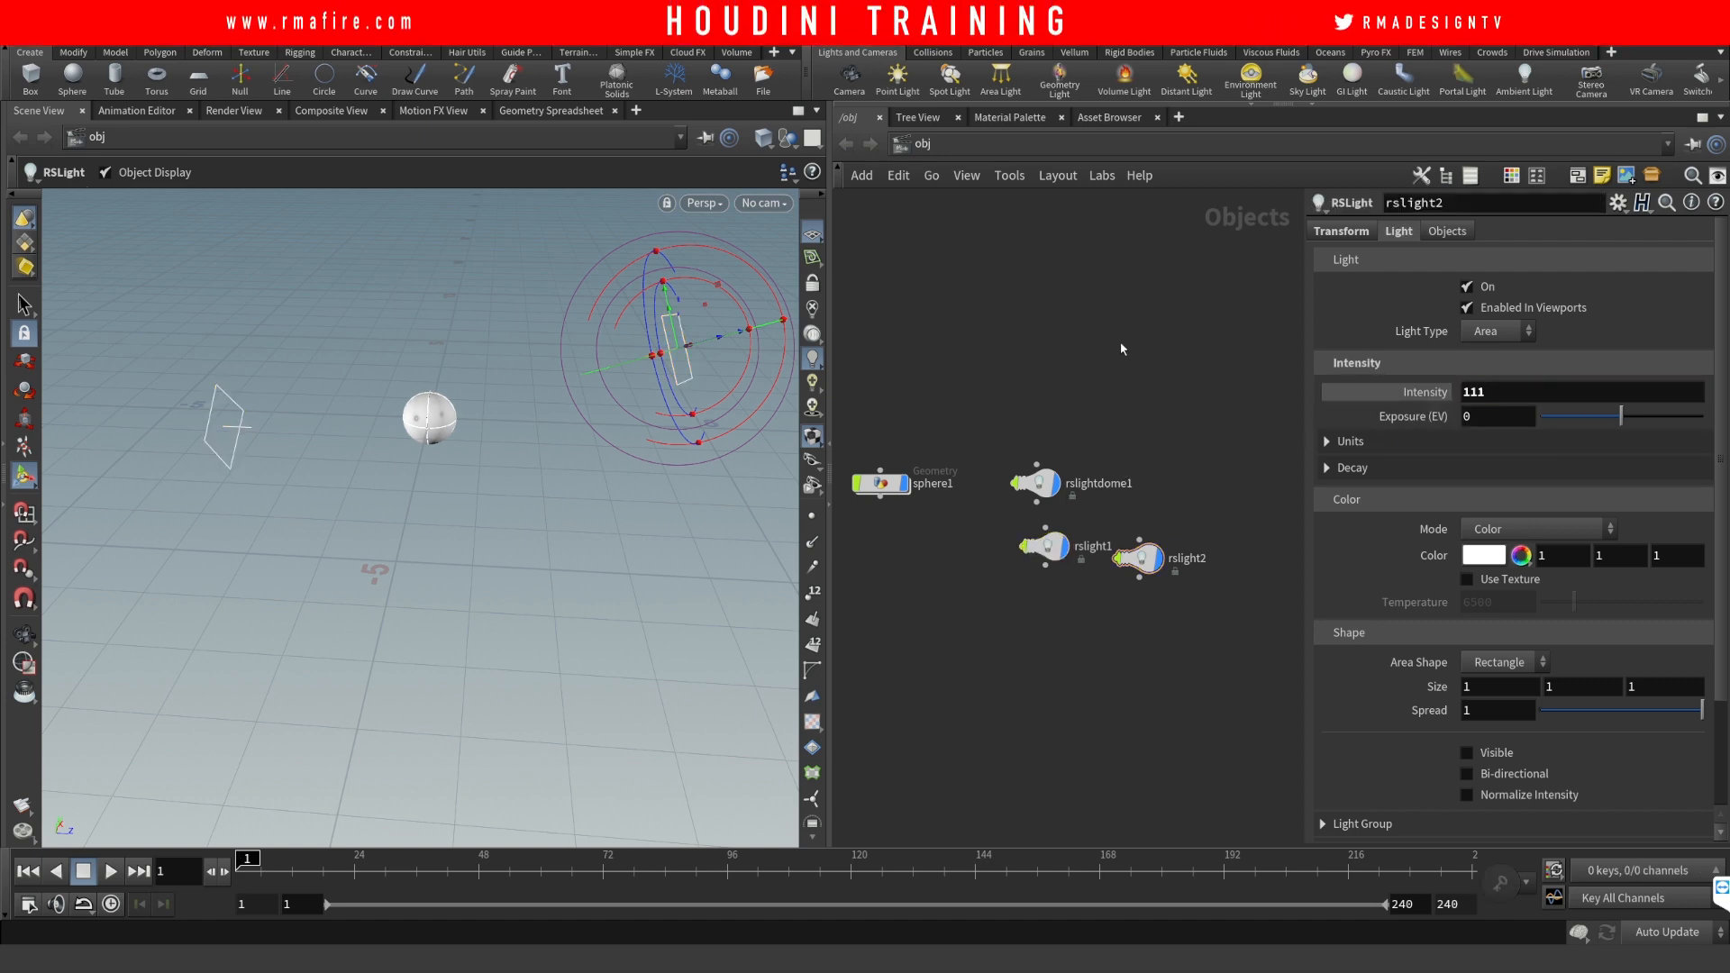
# Step: Set rslight2's intensity to 11 and undo the last move of that light
pyautogui.click(1503, 394)
pyautogui.press('BackSpace')
pyautogui.click(983, 355)
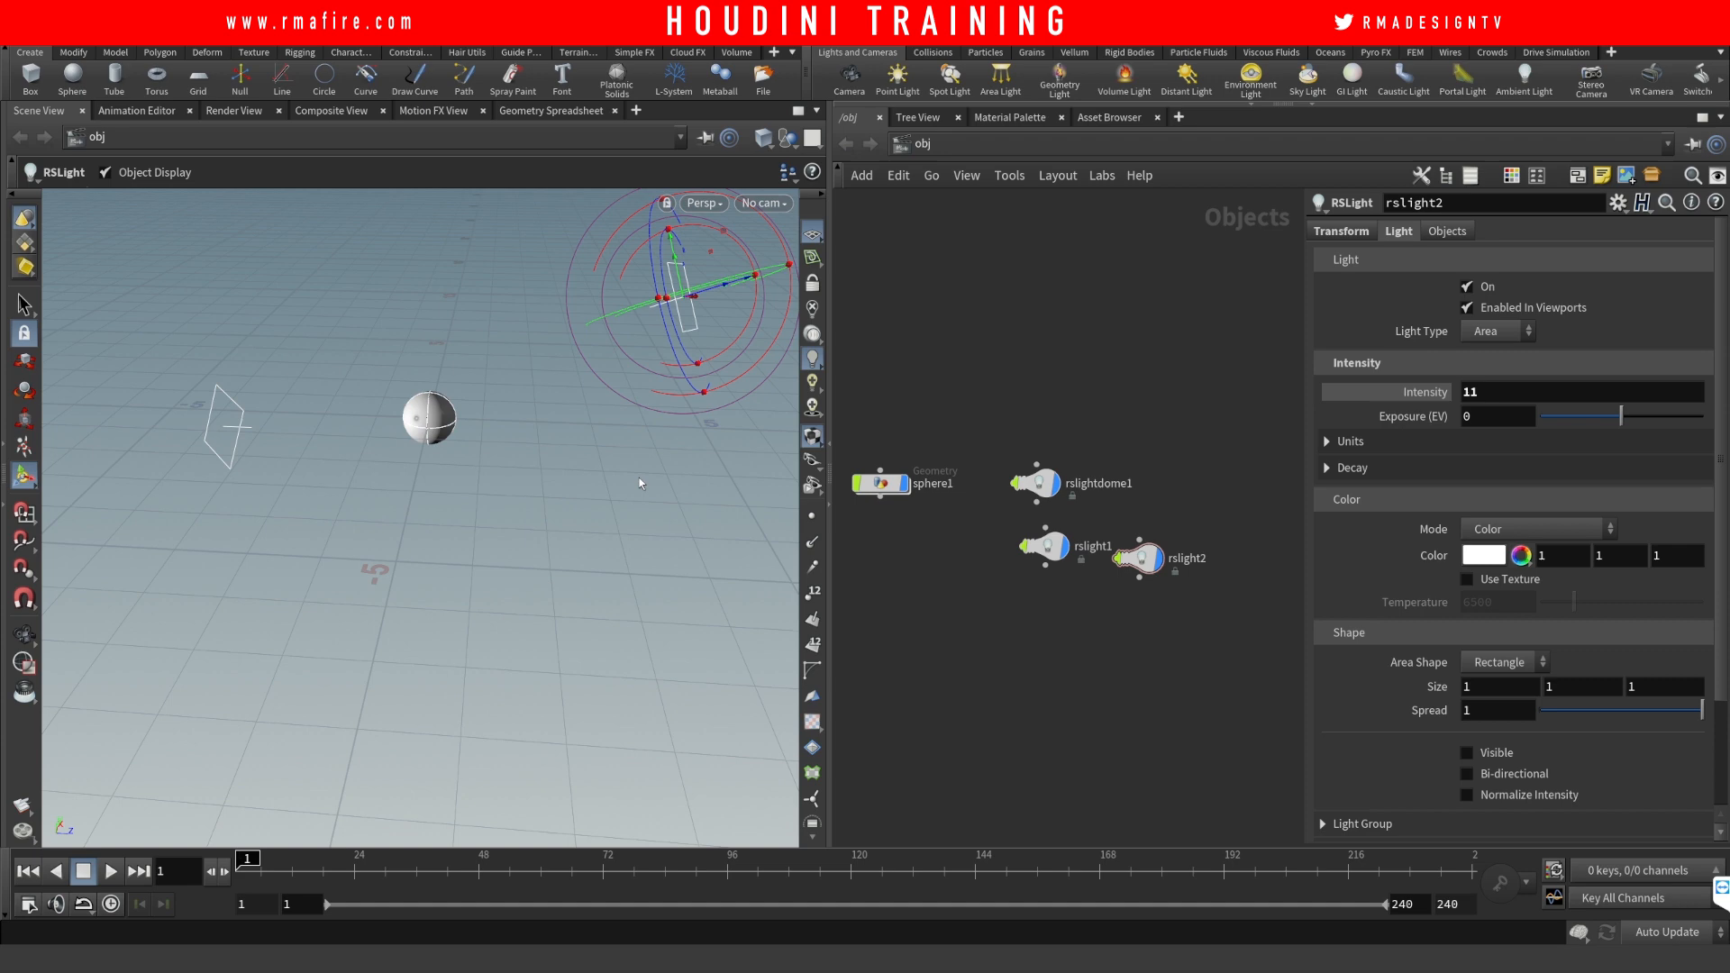
pyautogui.hotkey('ctrl', 'z')
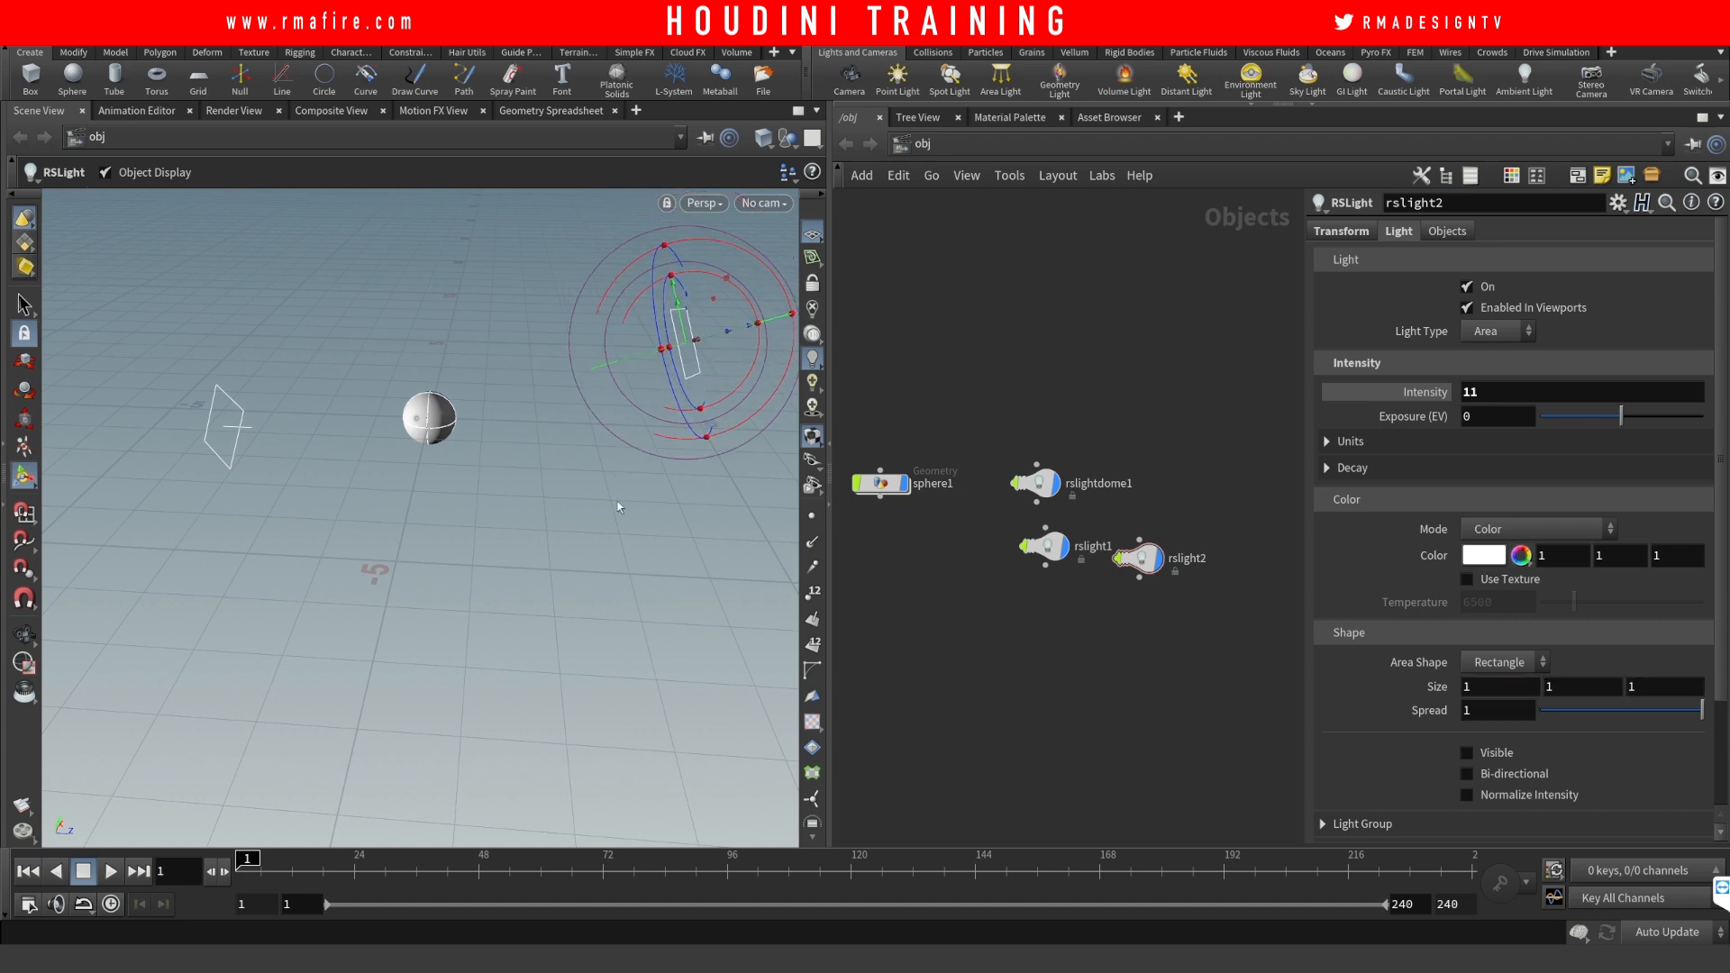
# Step: Line up the two area light nodes in a column below the dome light node and check the color mode options
pyautogui.moveTo(1046, 547); pyautogui.dragTo(1038, 611)
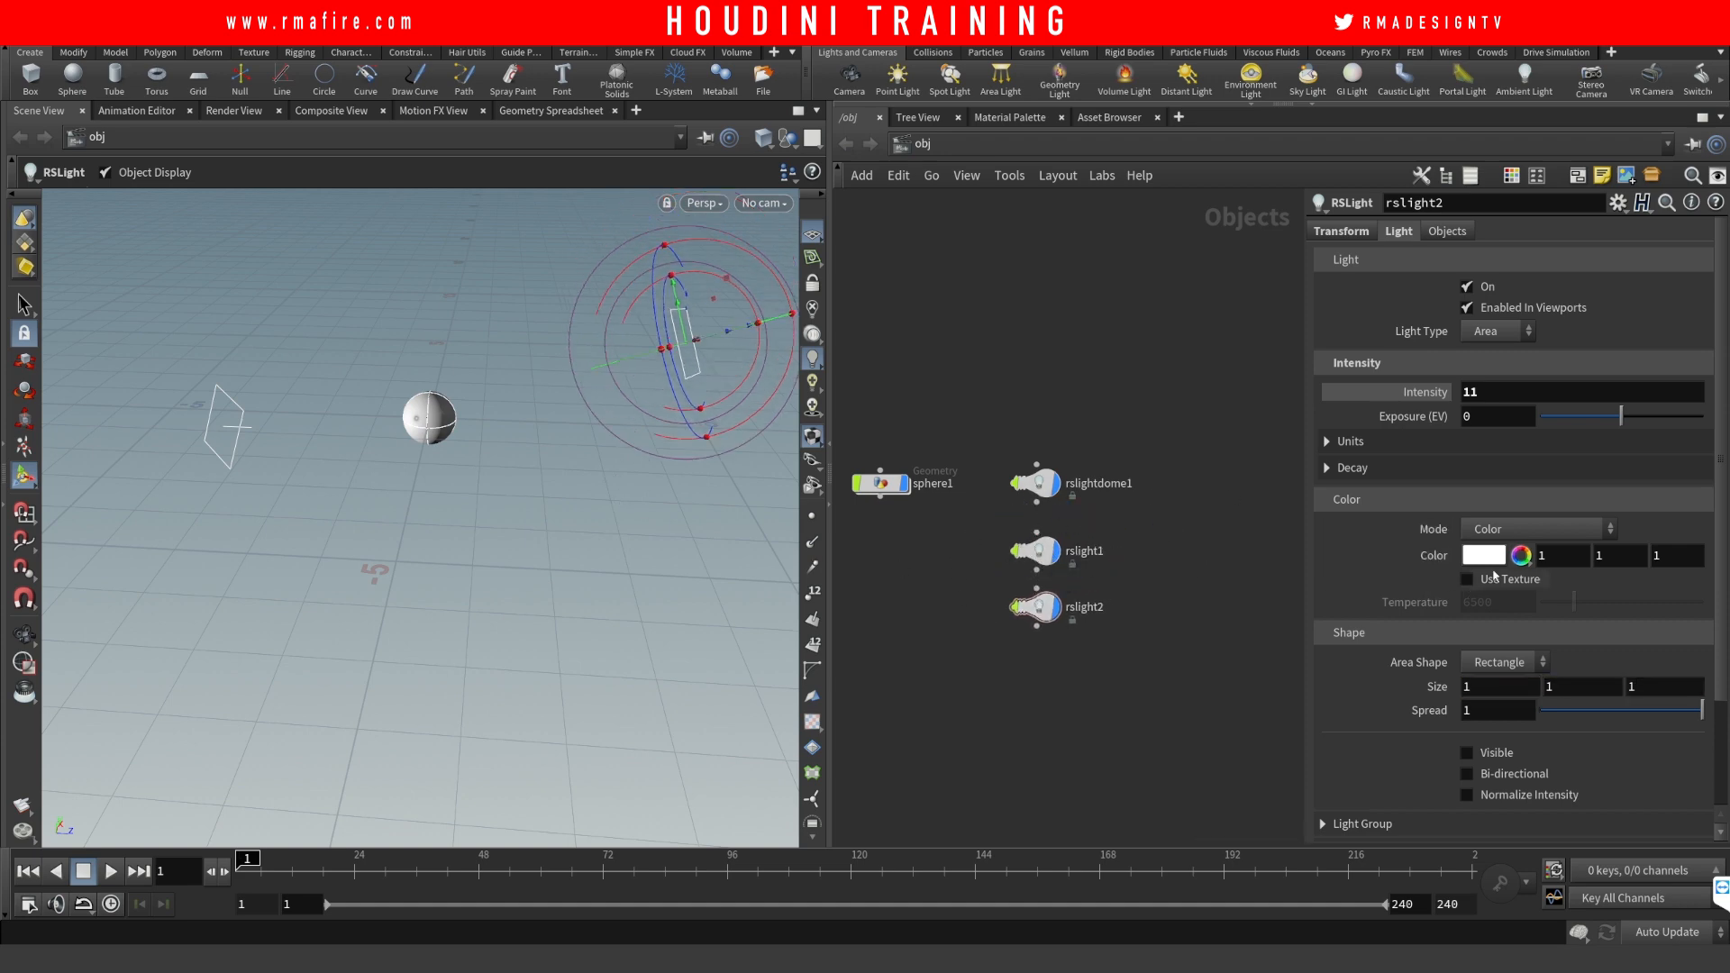
pyautogui.click(1514, 530)
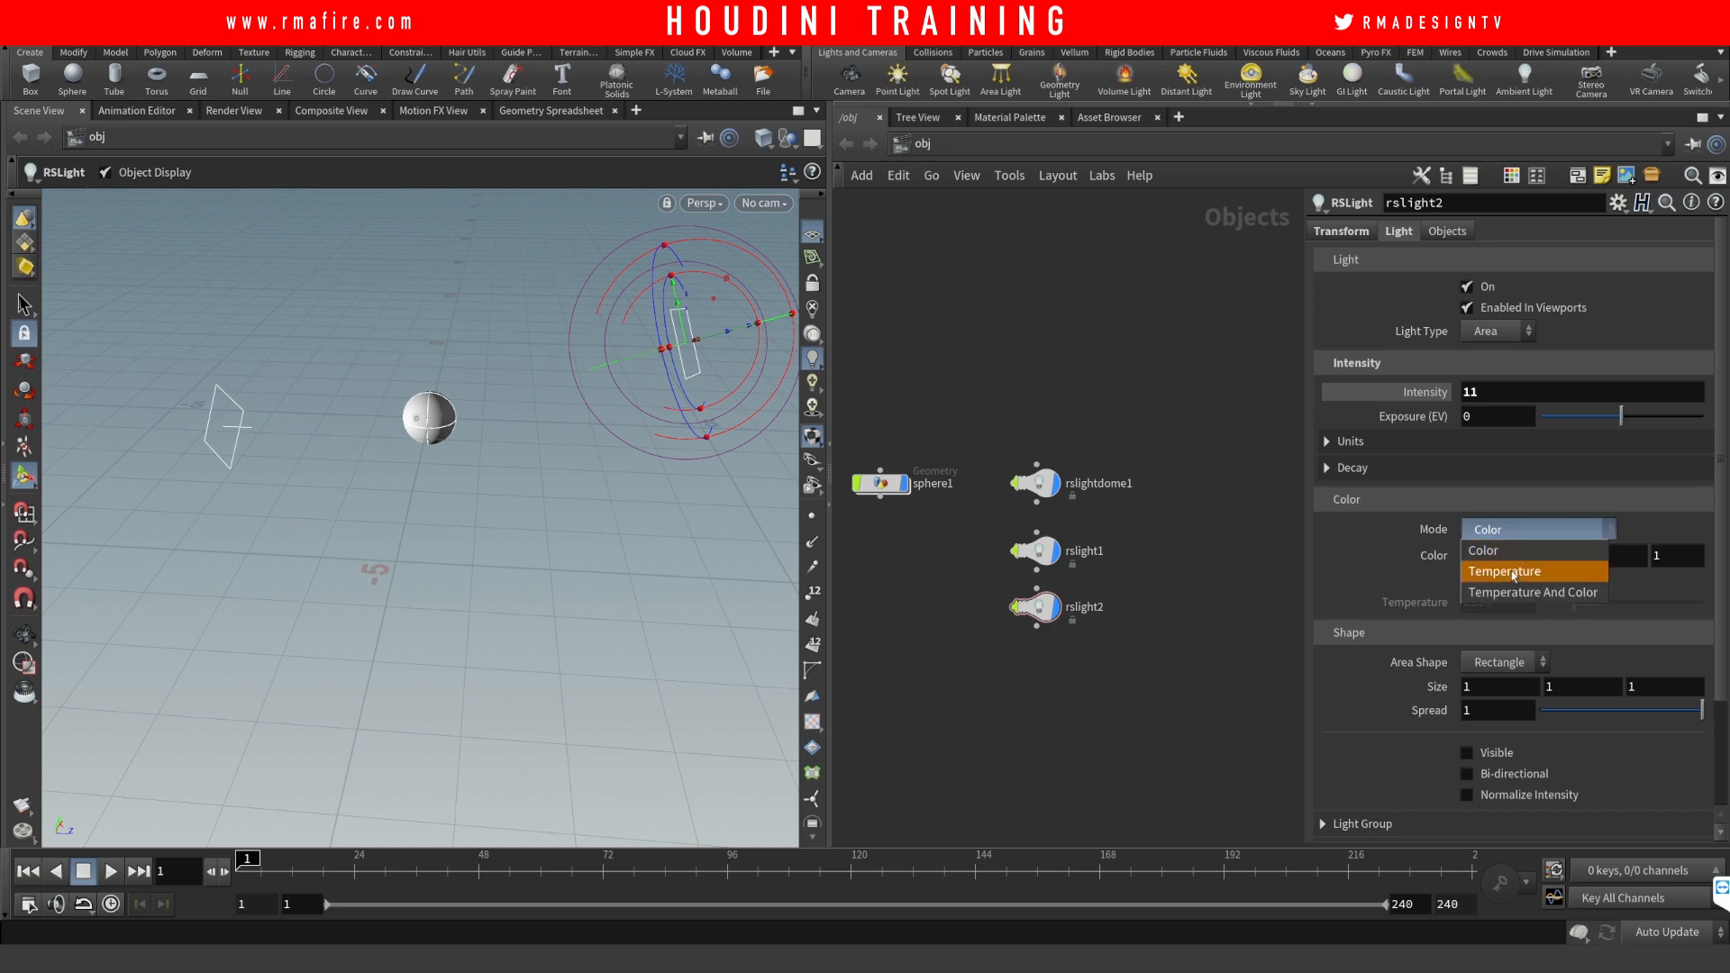
pyautogui.click(1260, 581)
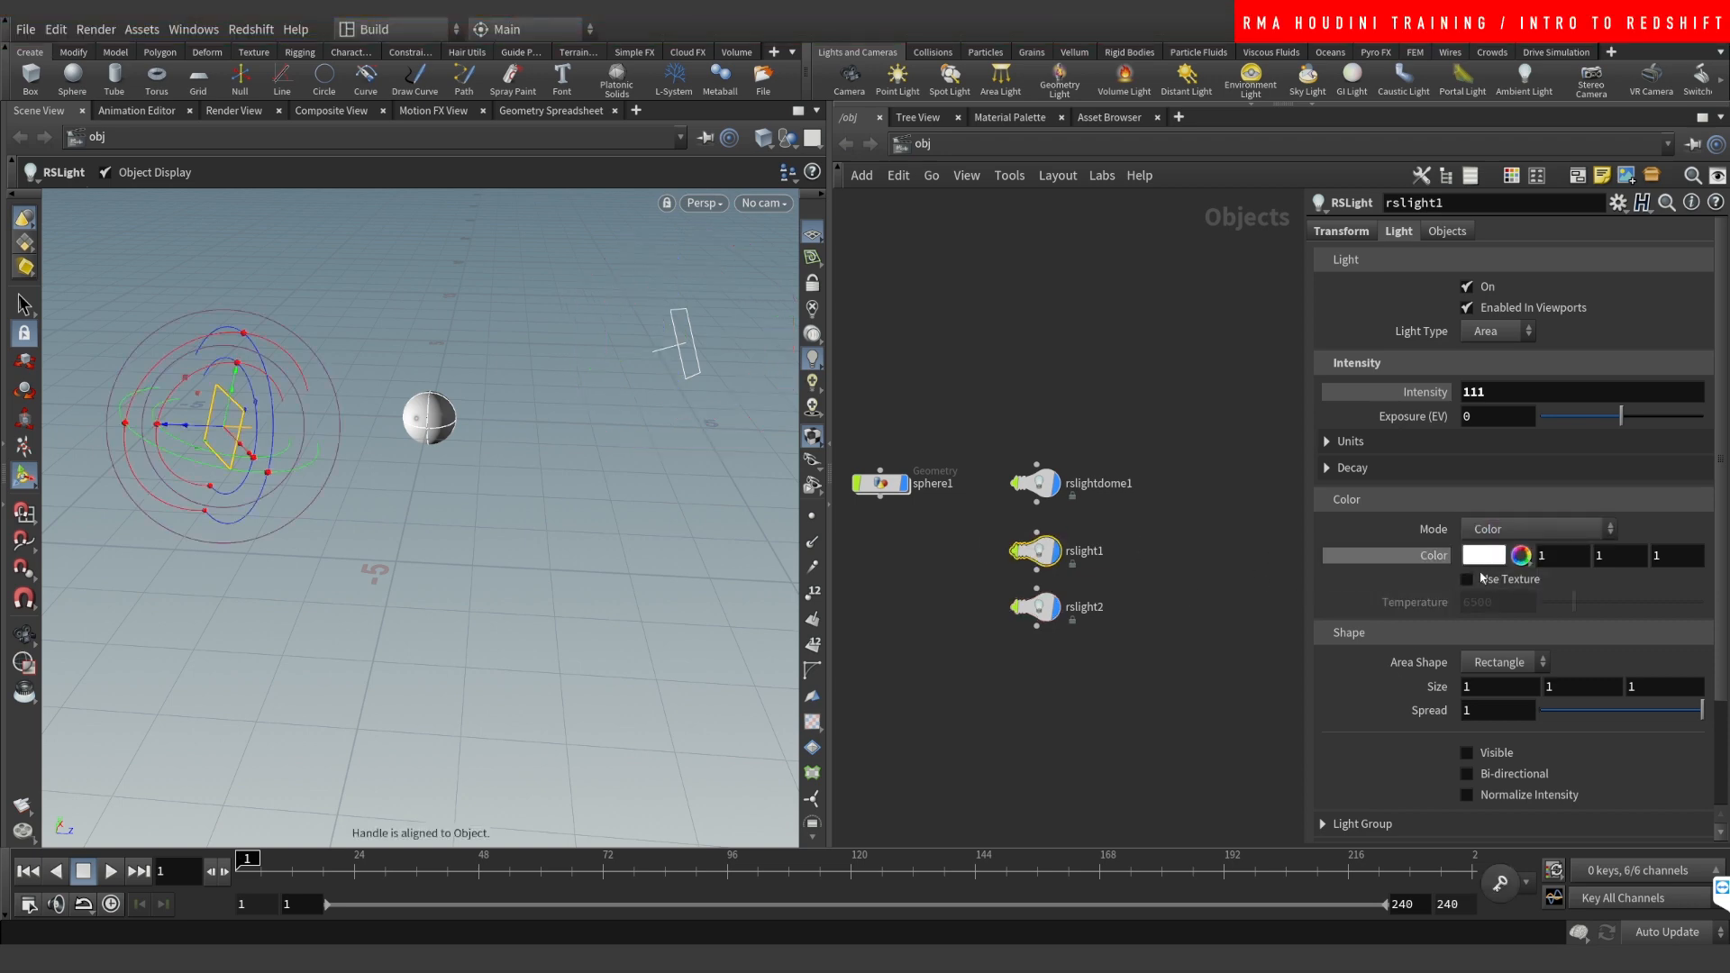
# Step: Set rslight1's color to a pale warm orange of 1, 0.917, 0.834
pyautogui.click(1484, 555)
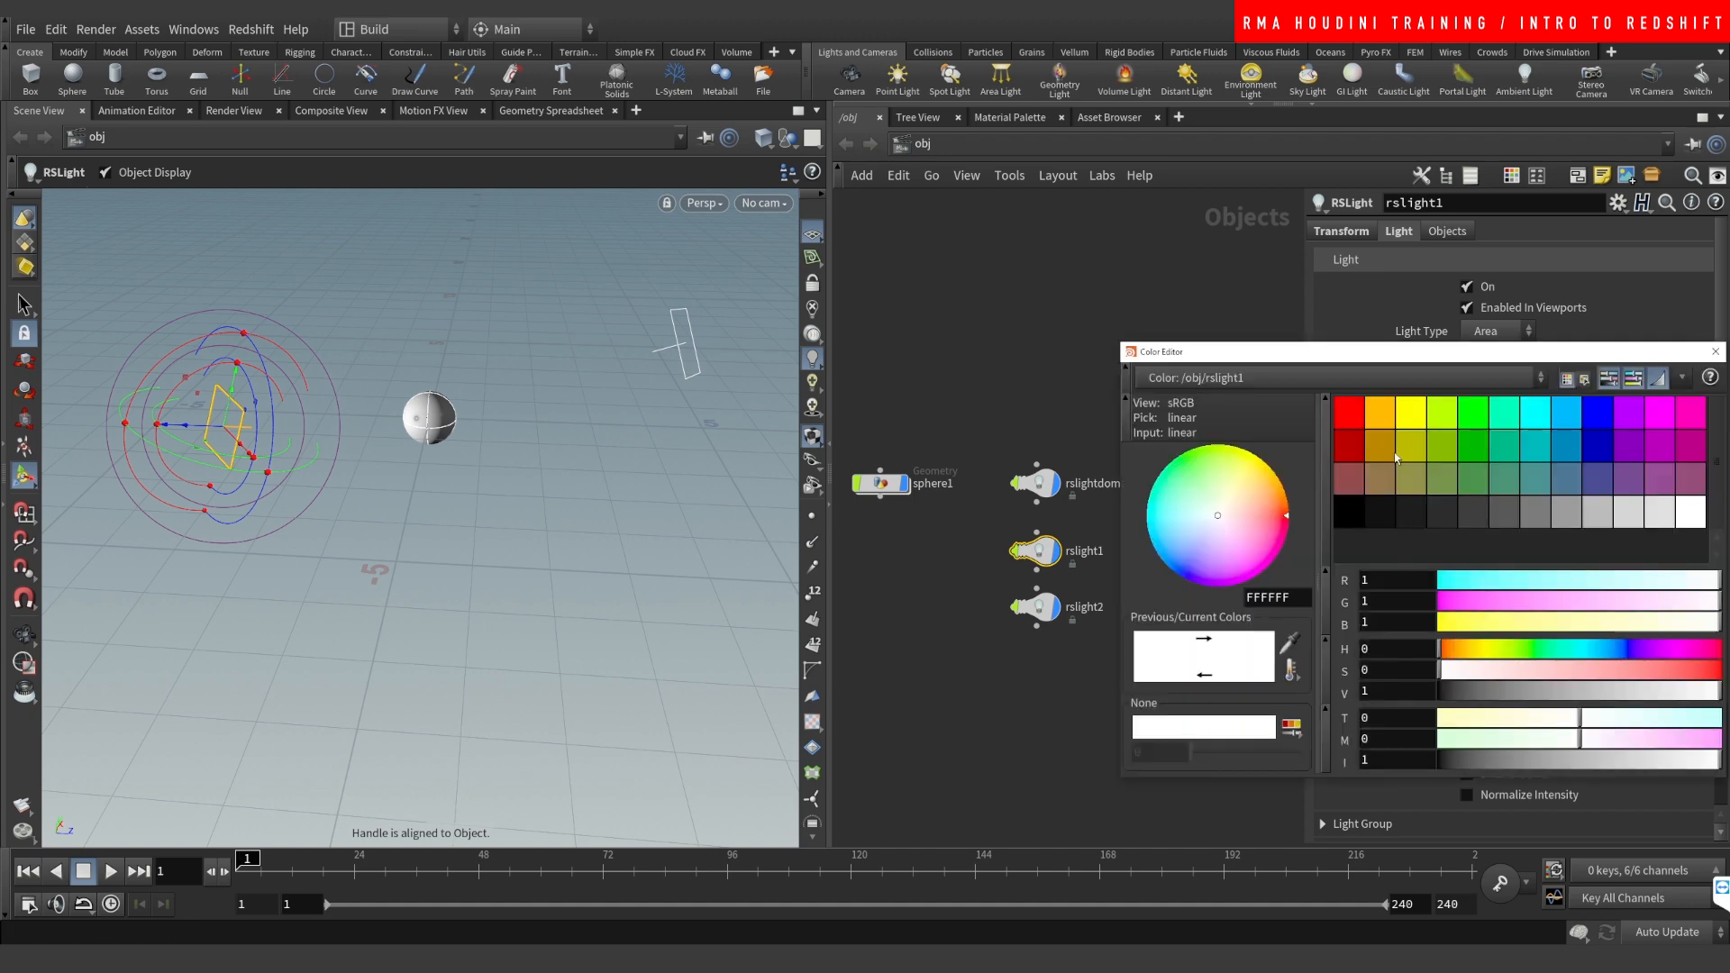
pyautogui.click(1381, 416)
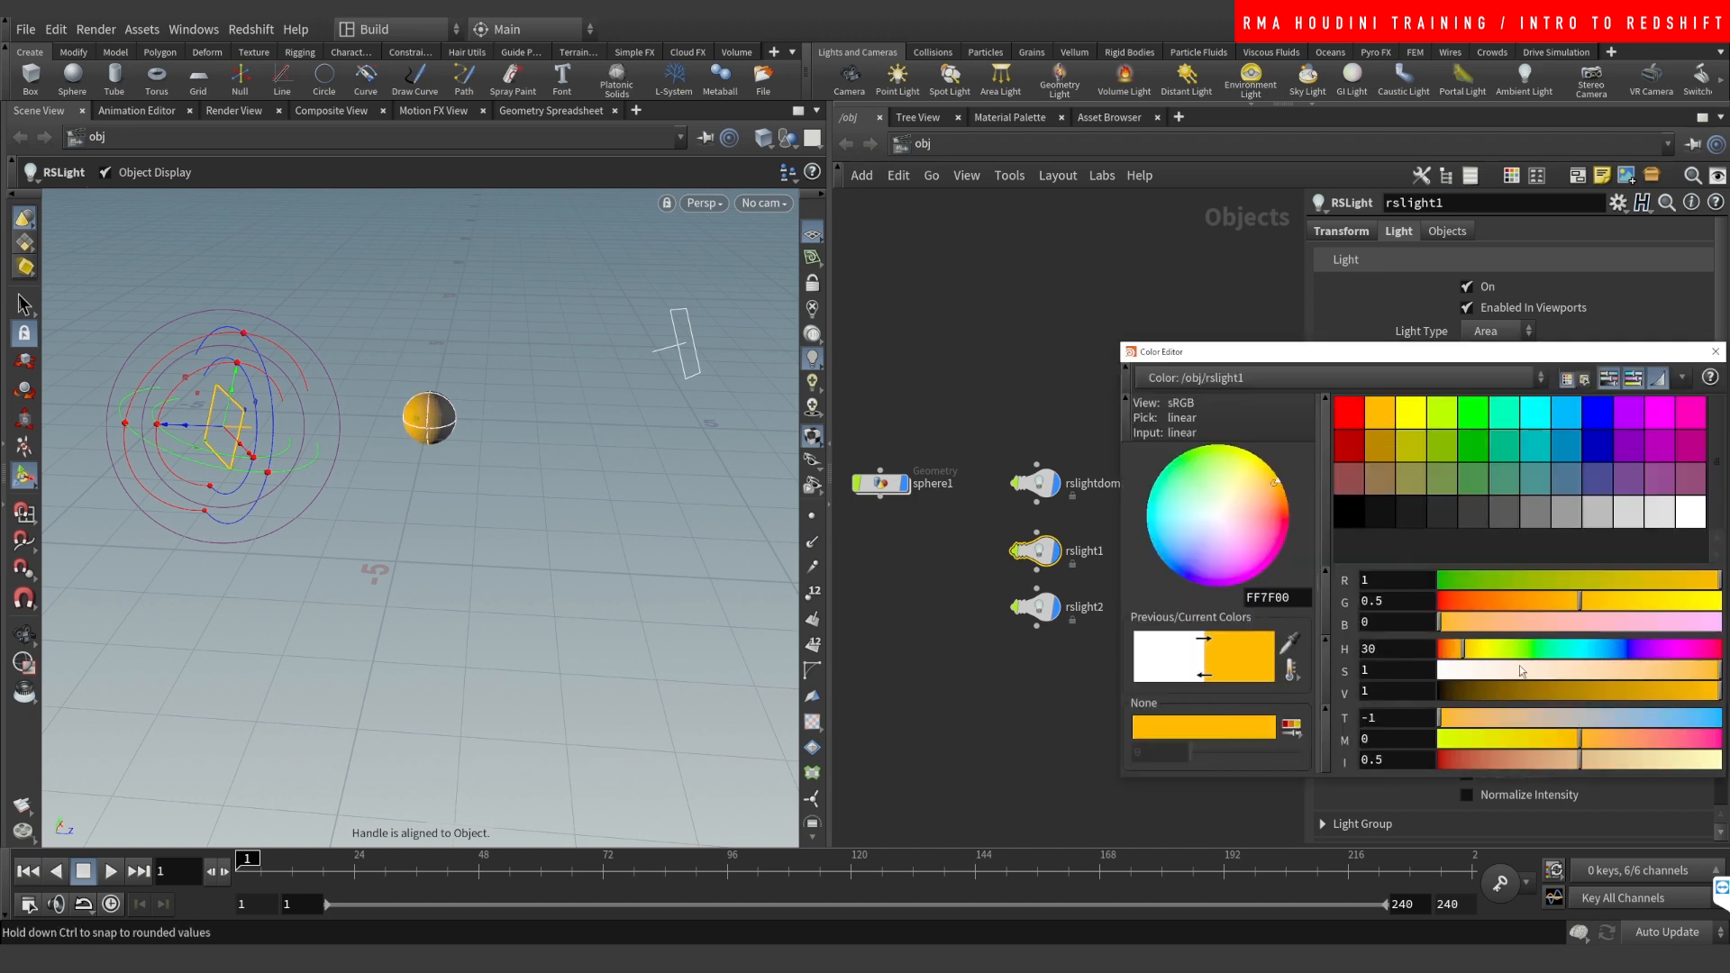
pyautogui.click(1486, 670)
pyautogui.click(1715, 352)
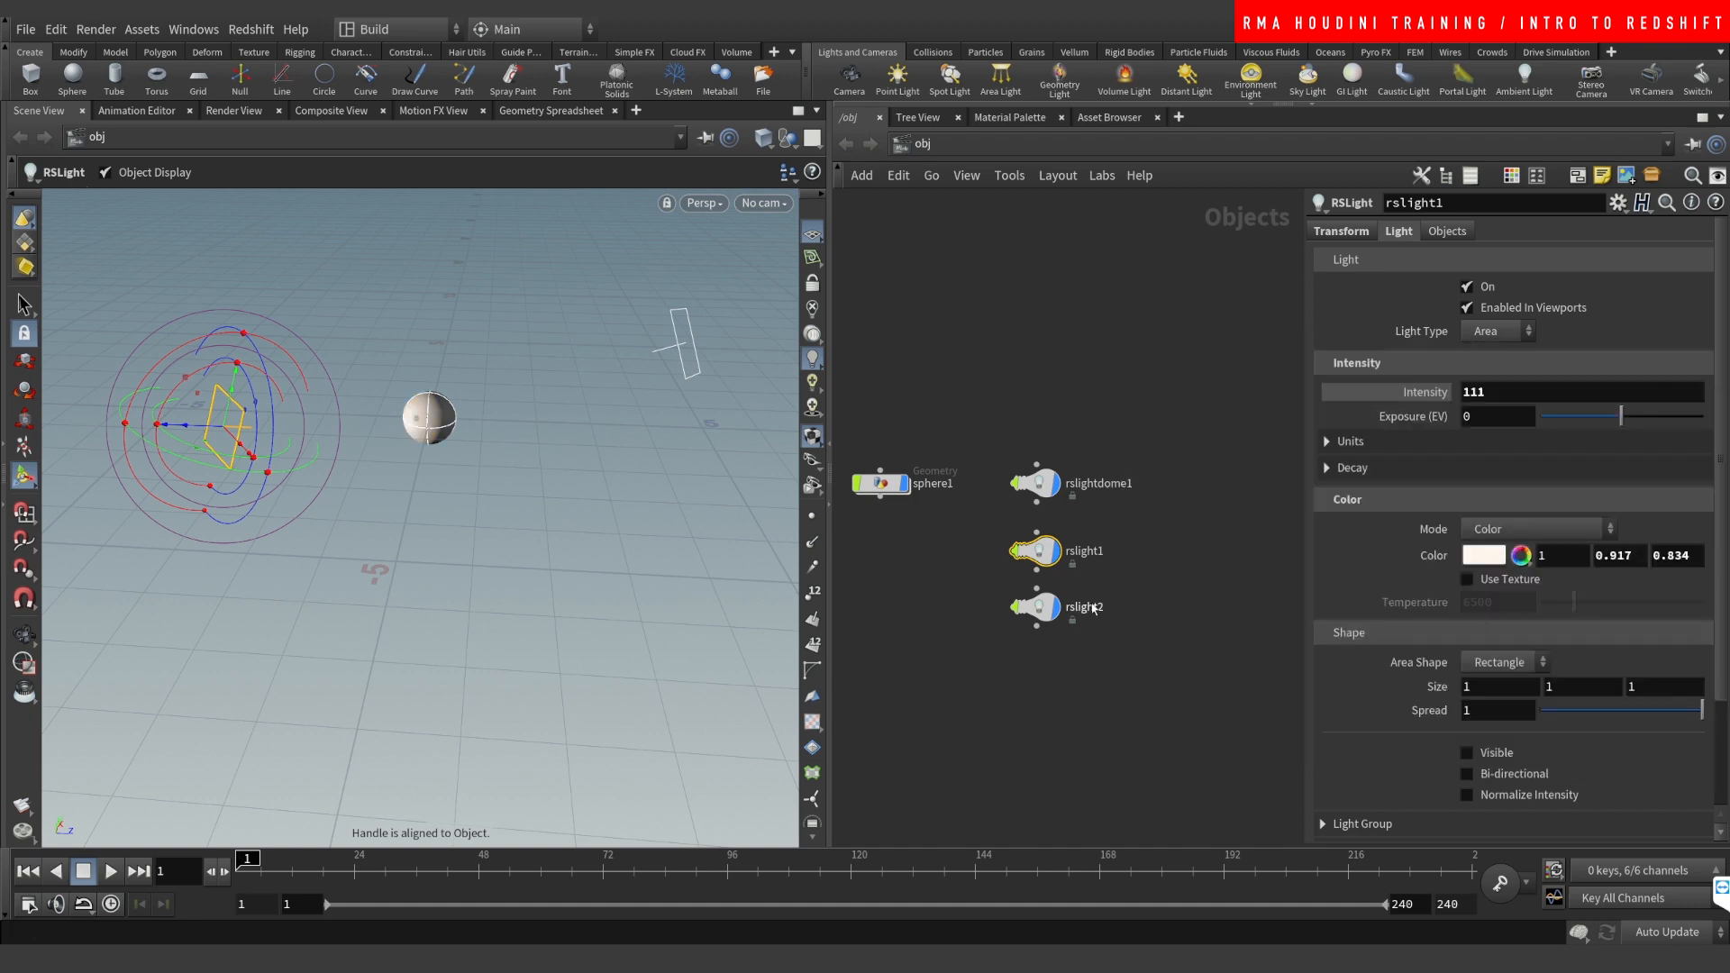
# Step: Set rslight2's color to a pale cyan of 0.74, 1, 1 and deselect the light
pyautogui.moveTo(1140, 592); pyautogui.dragTo(996, 645)
pyautogui.click(1484, 556)
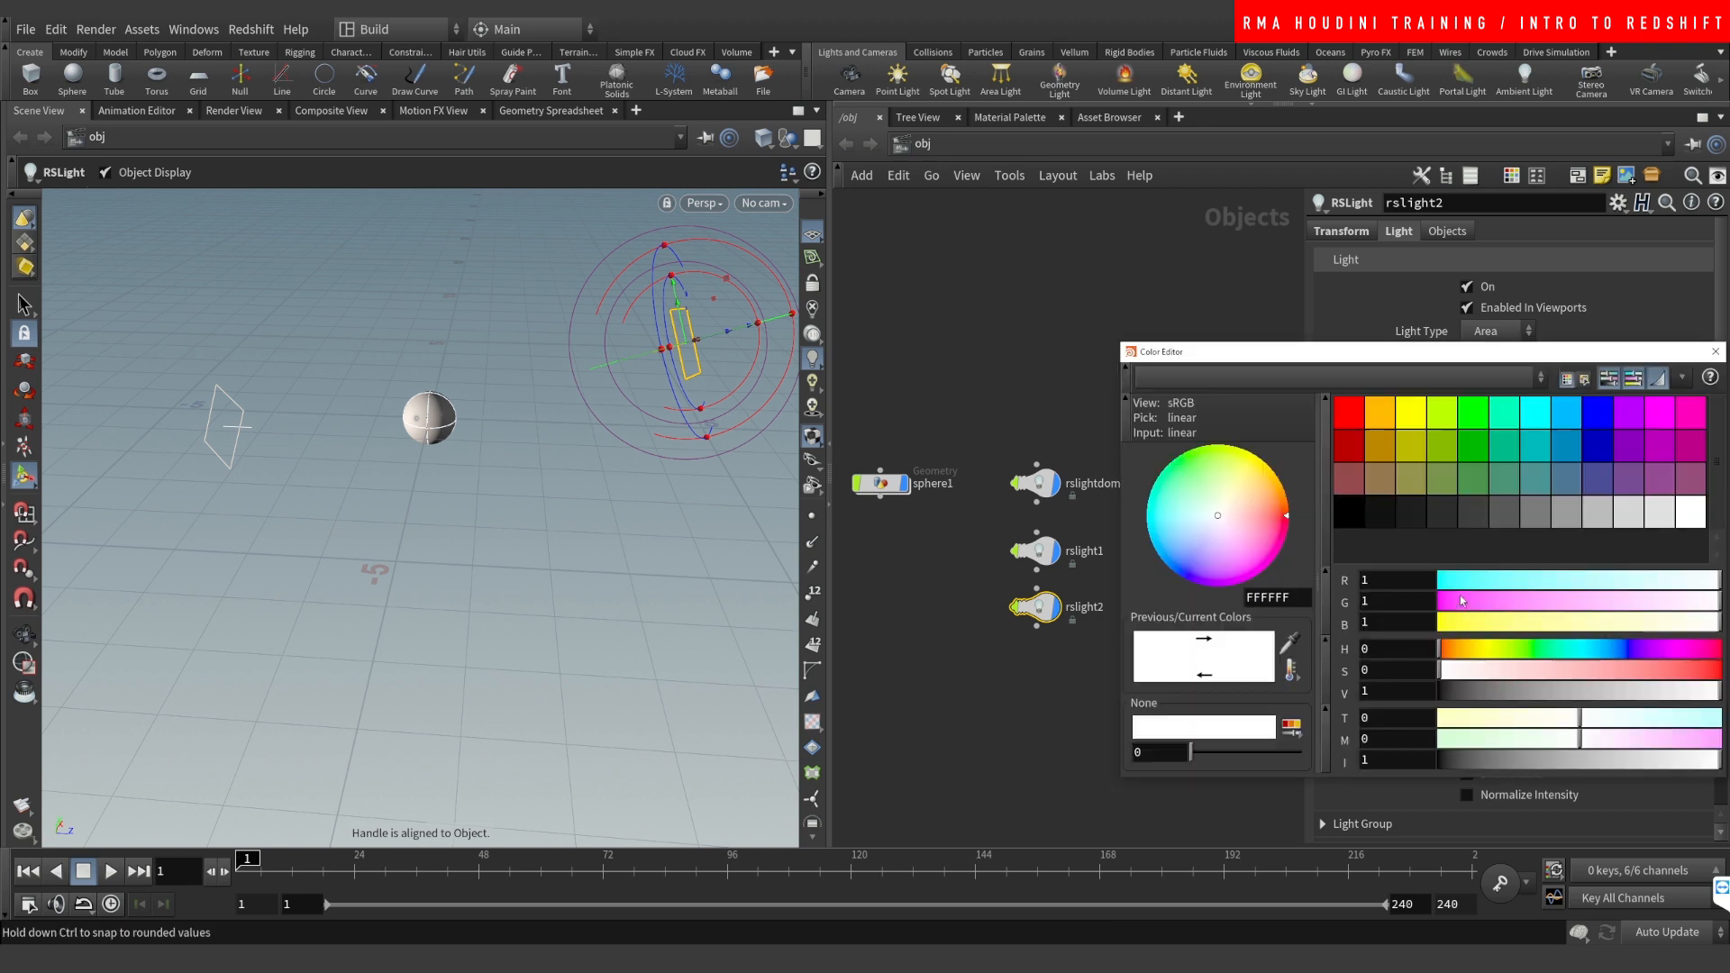
pyautogui.click(1532, 417)
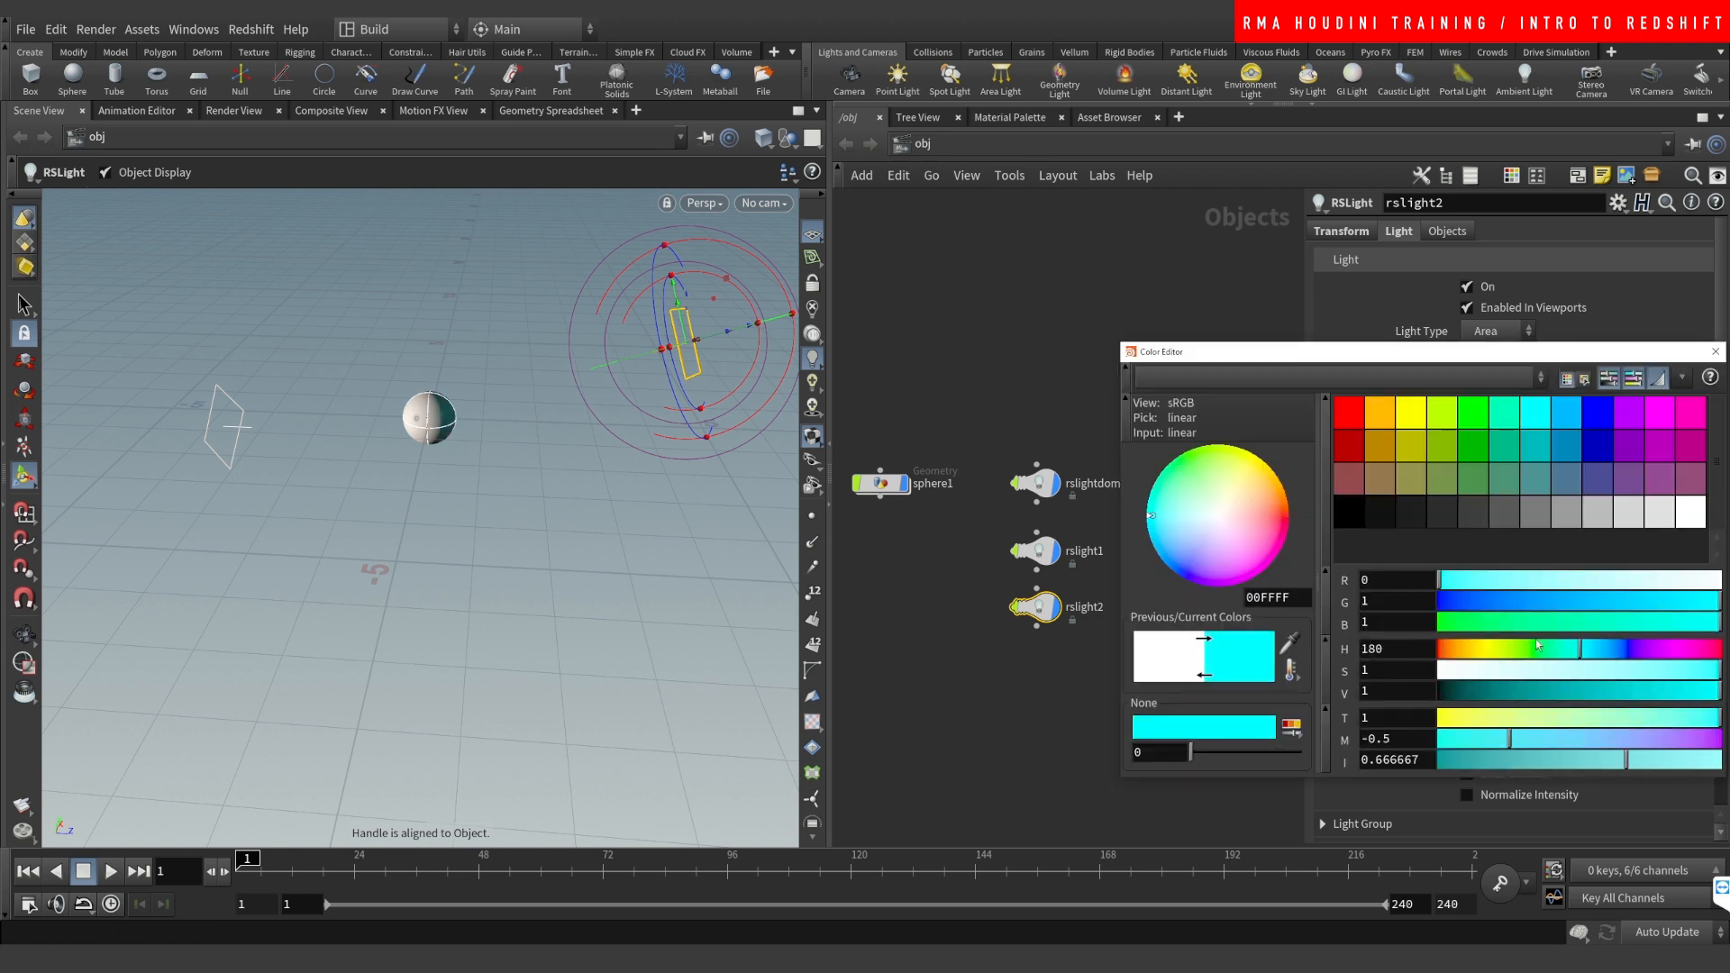
pyautogui.click(1514, 670)
pyautogui.click(1715, 351)
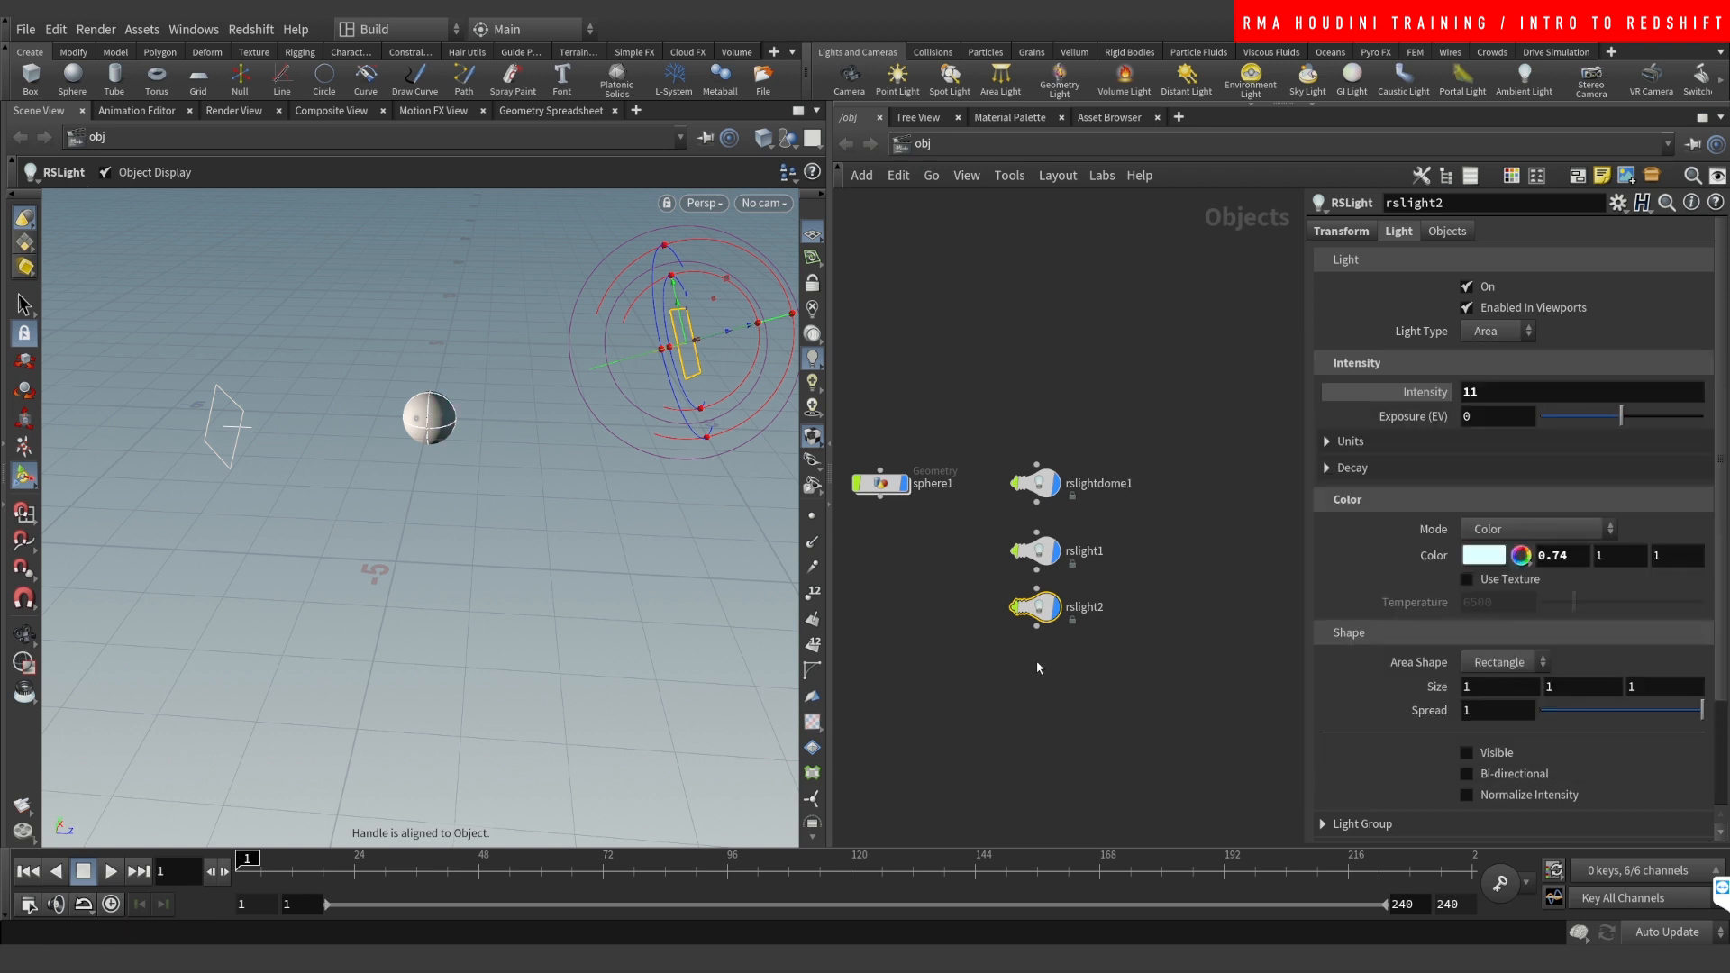
pyautogui.moveTo(1018, 625); pyautogui.dragTo(1057, 647, button='middle')
pyautogui.moveTo(1064, 459); pyautogui.dragTo(1065, 461)
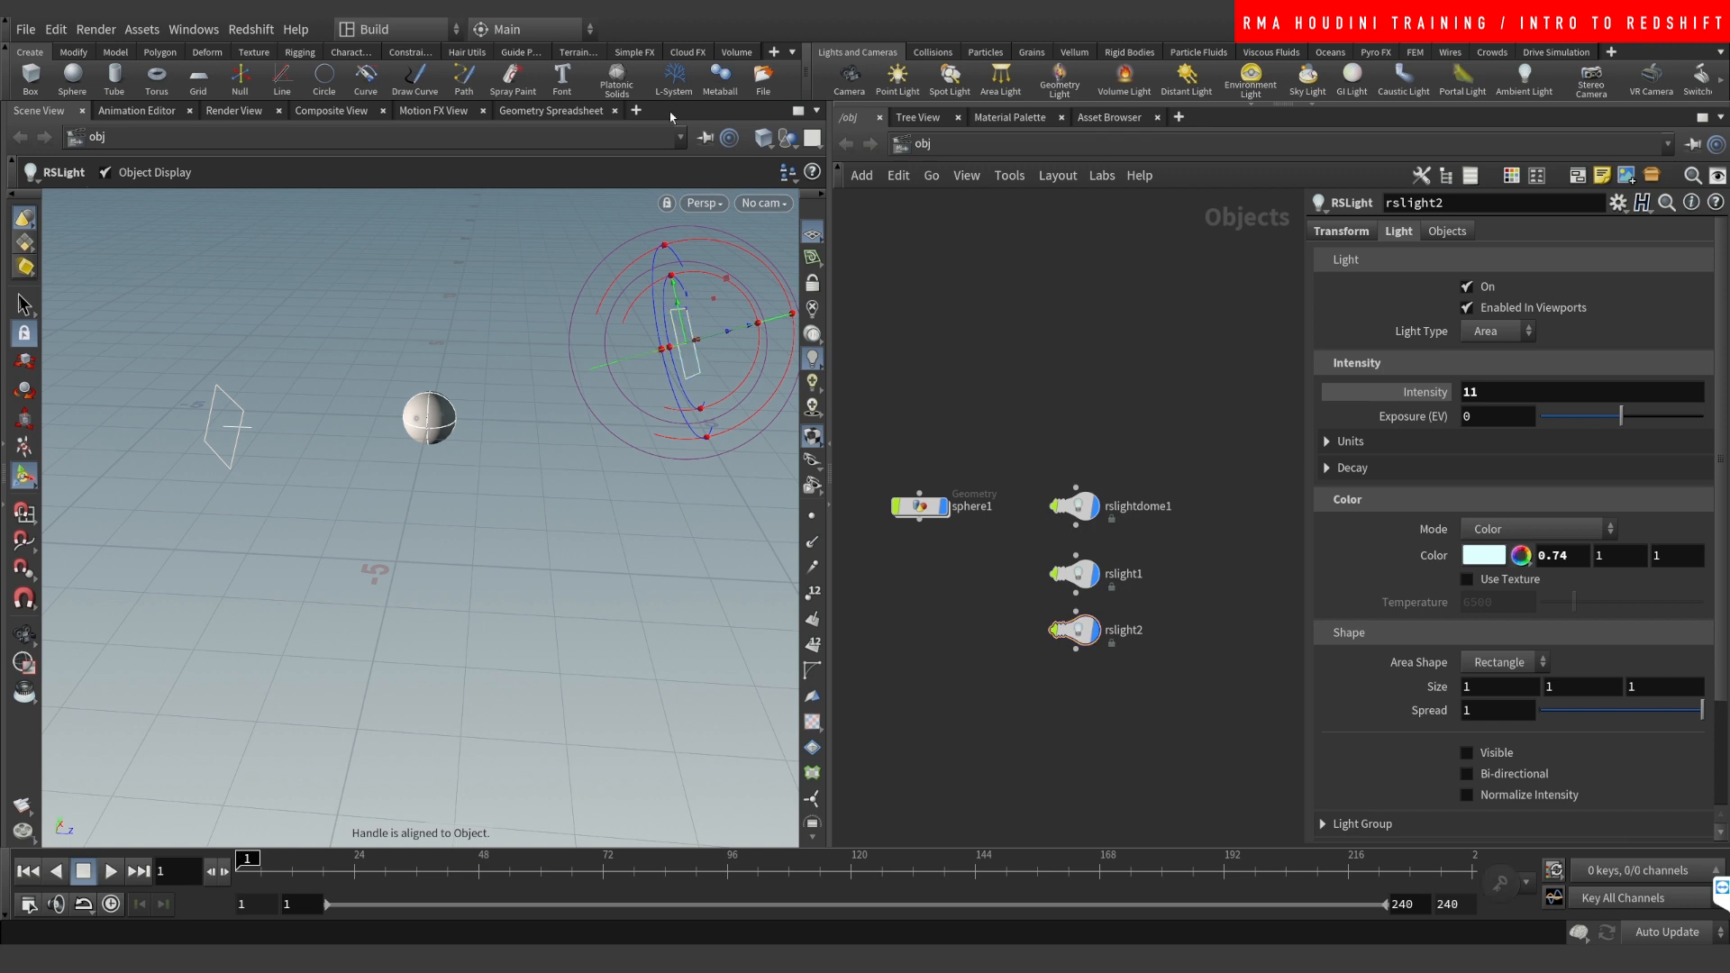
# Step: Widen the first shelf set, add the Redshift shelf to it, and make that shelf active
pyautogui.moveTo(805, 70); pyautogui.dragTo(976, 71)
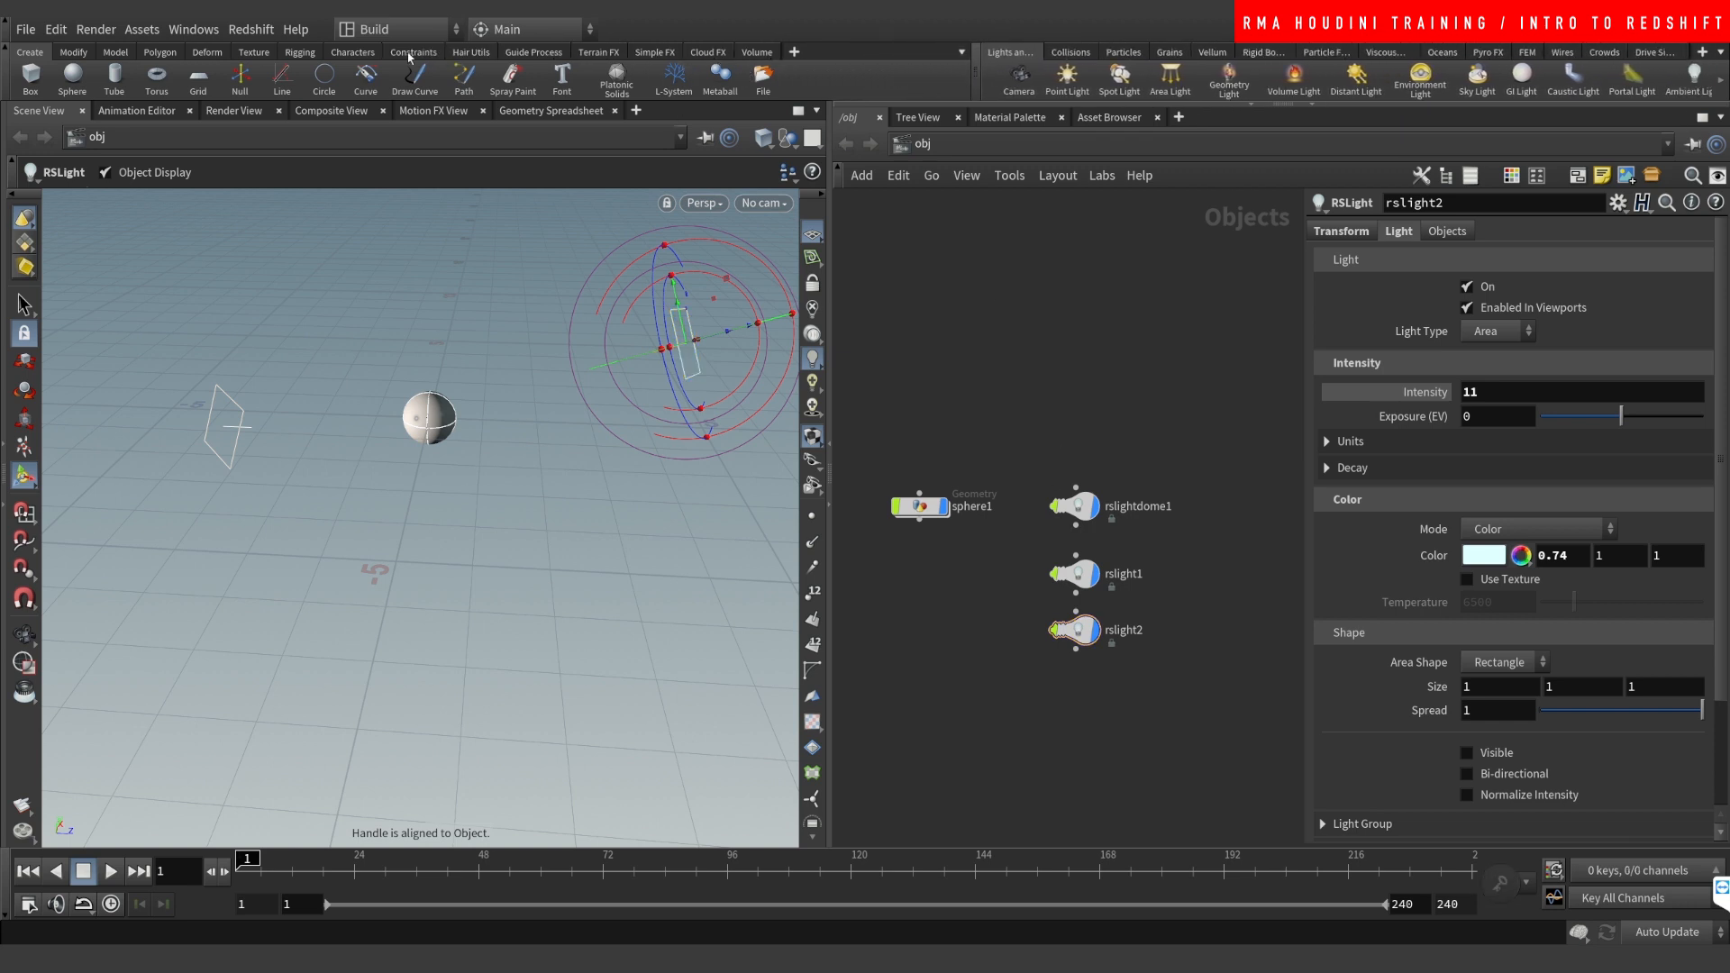
pyautogui.click(794, 53)
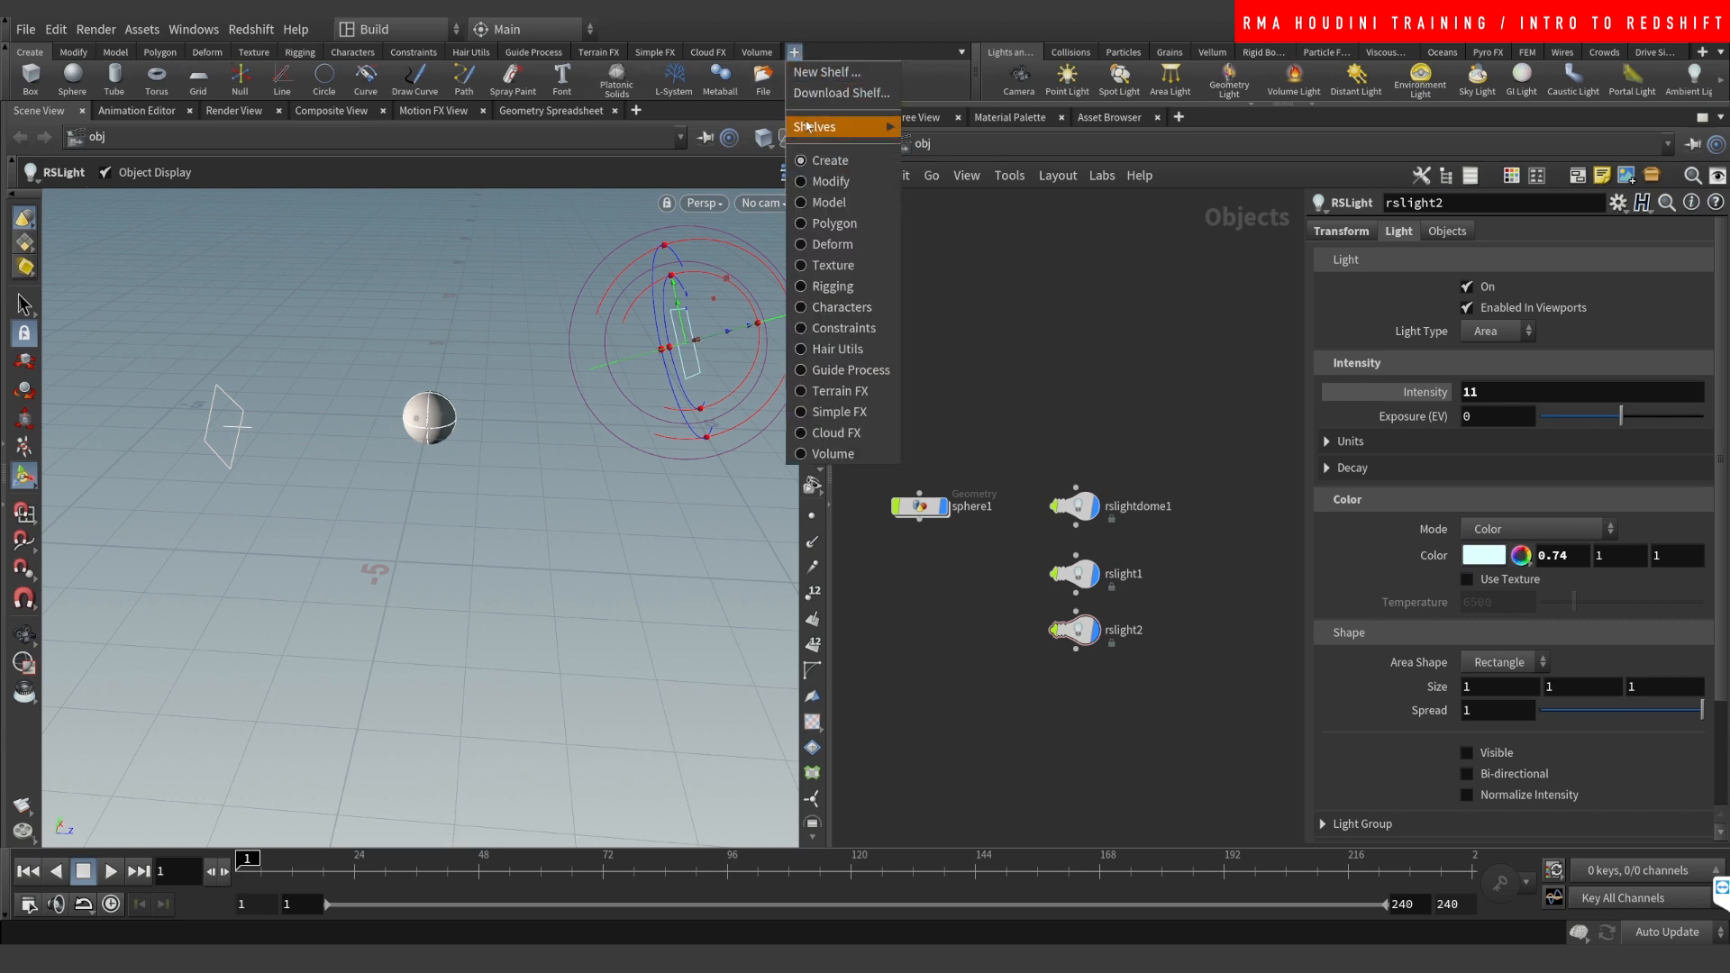
pyautogui.moveTo(817, 126)
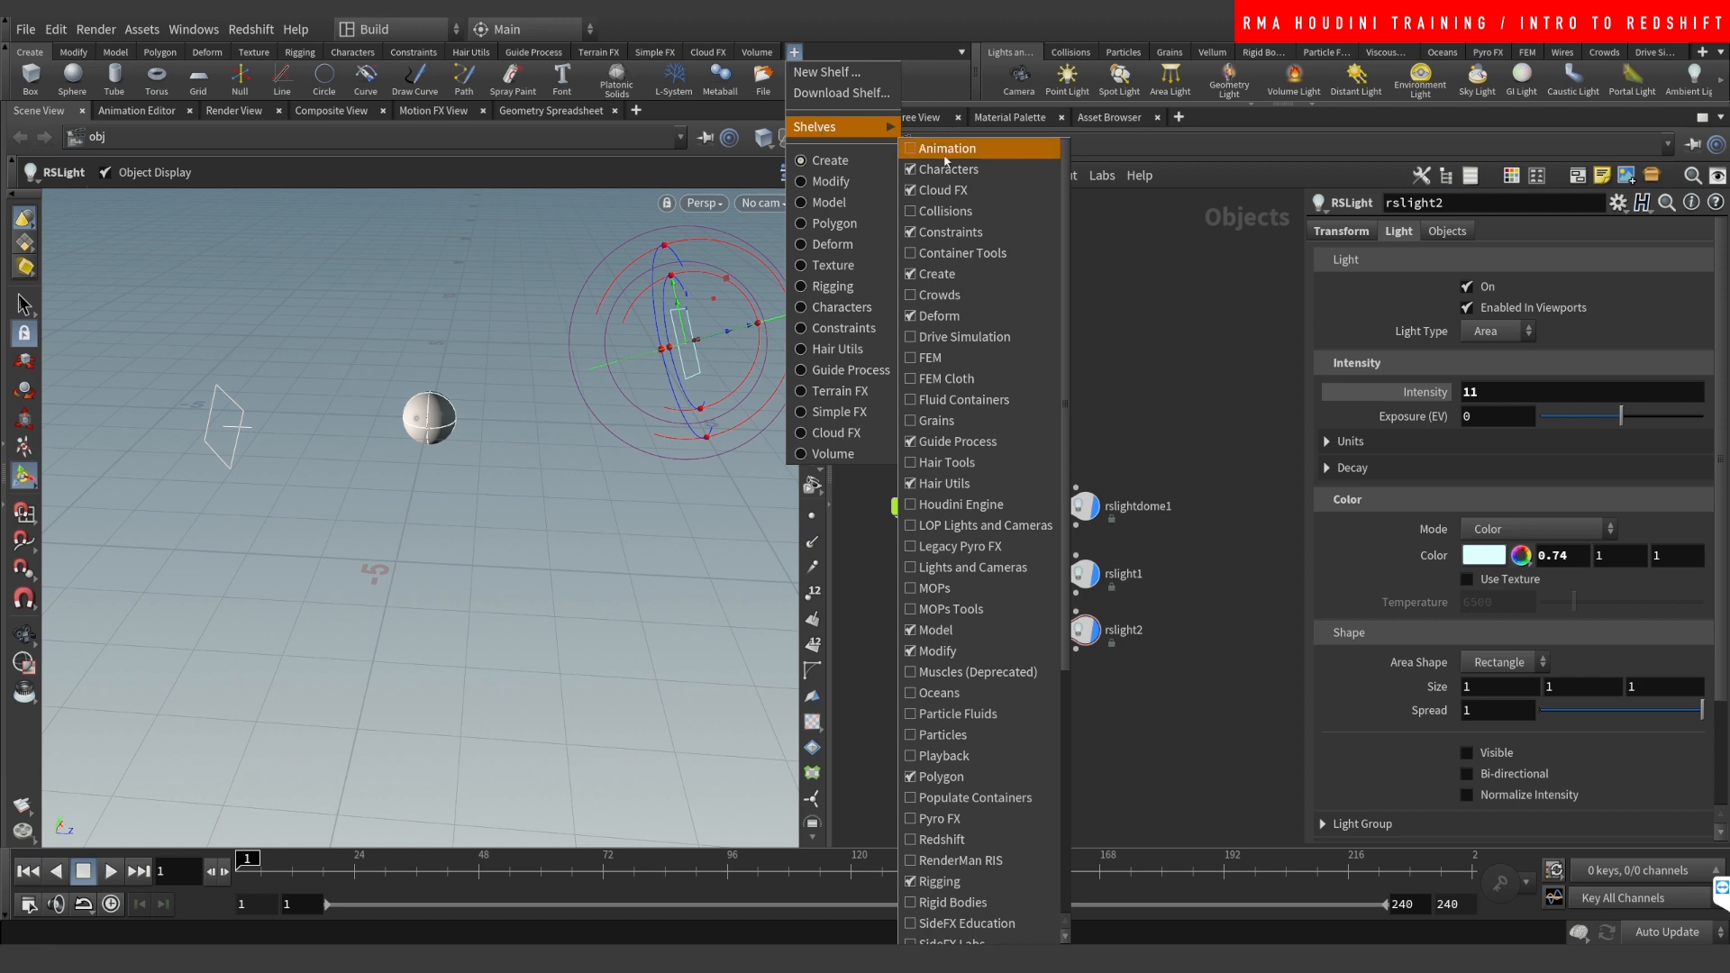
pyautogui.click(945, 840)
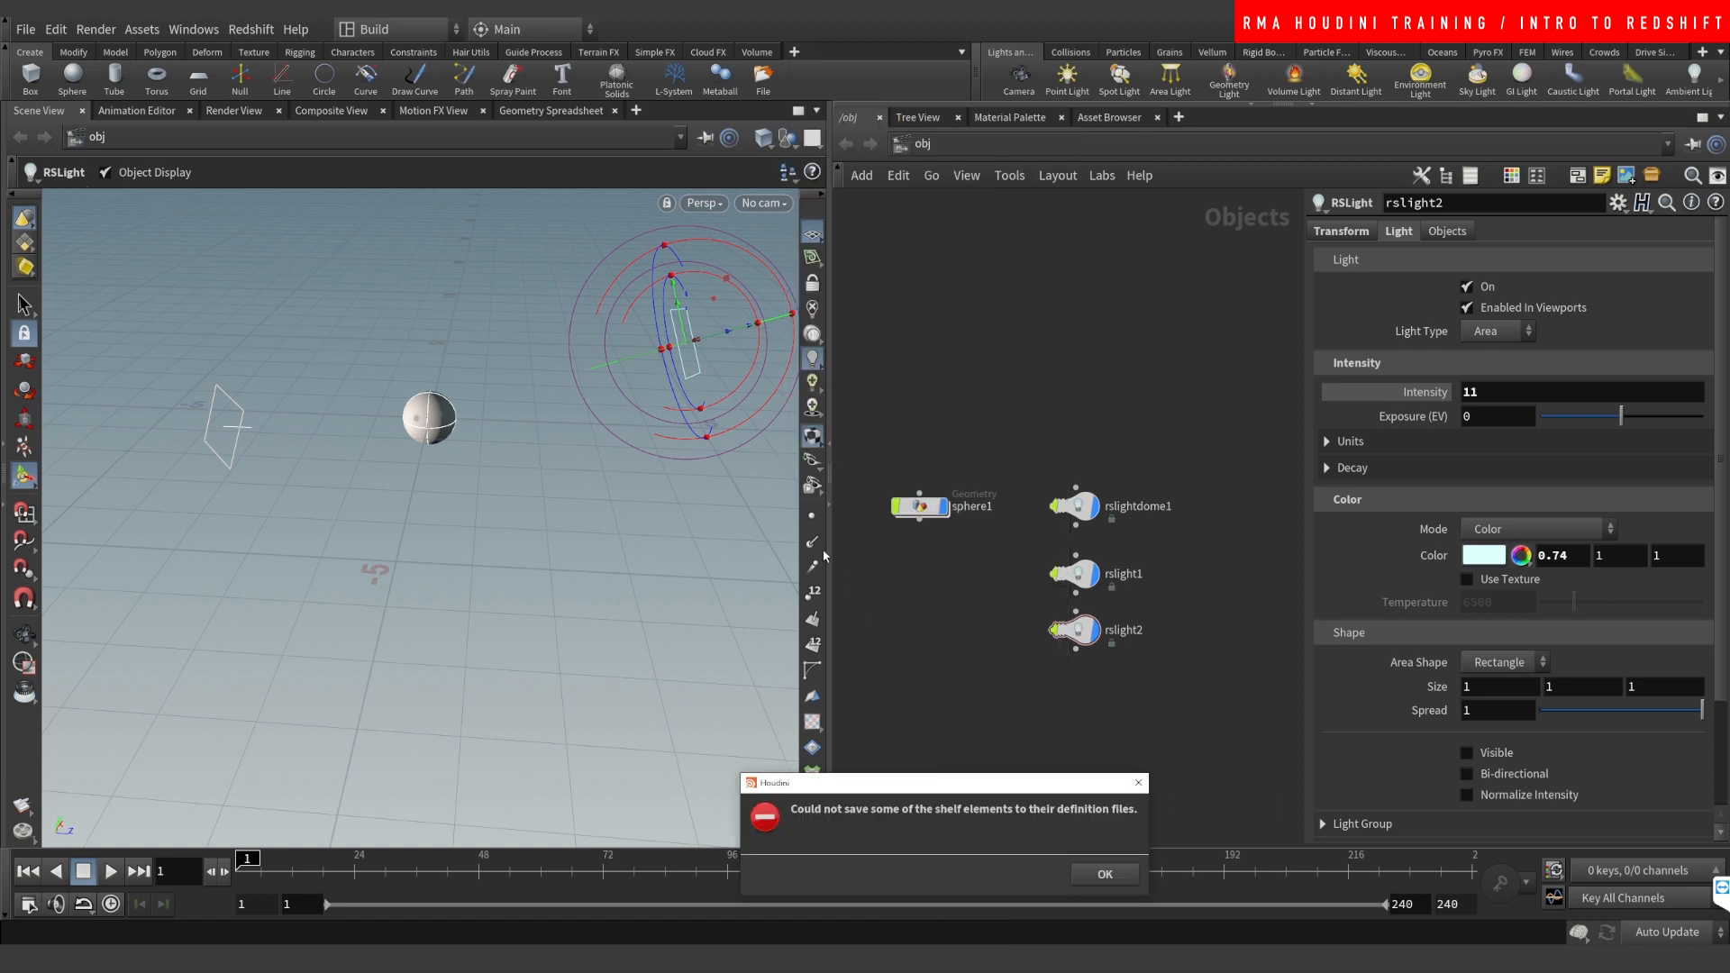
pyautogui.click(1084, 882)
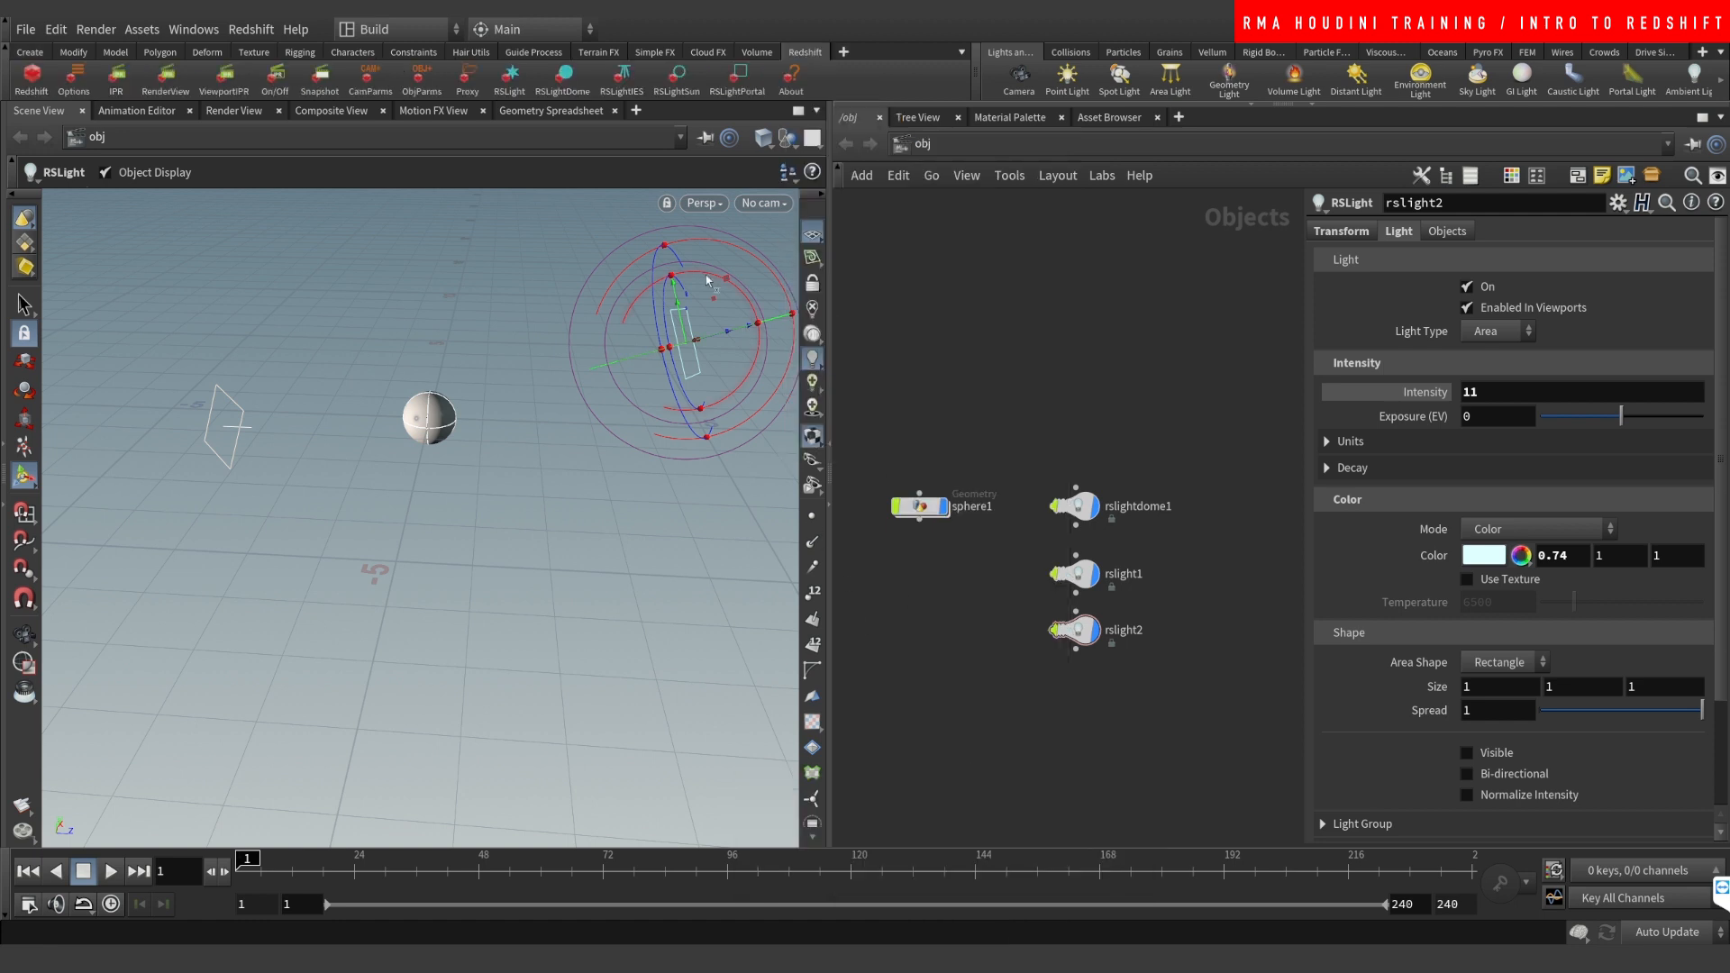
pyautogui.click(353, 52)
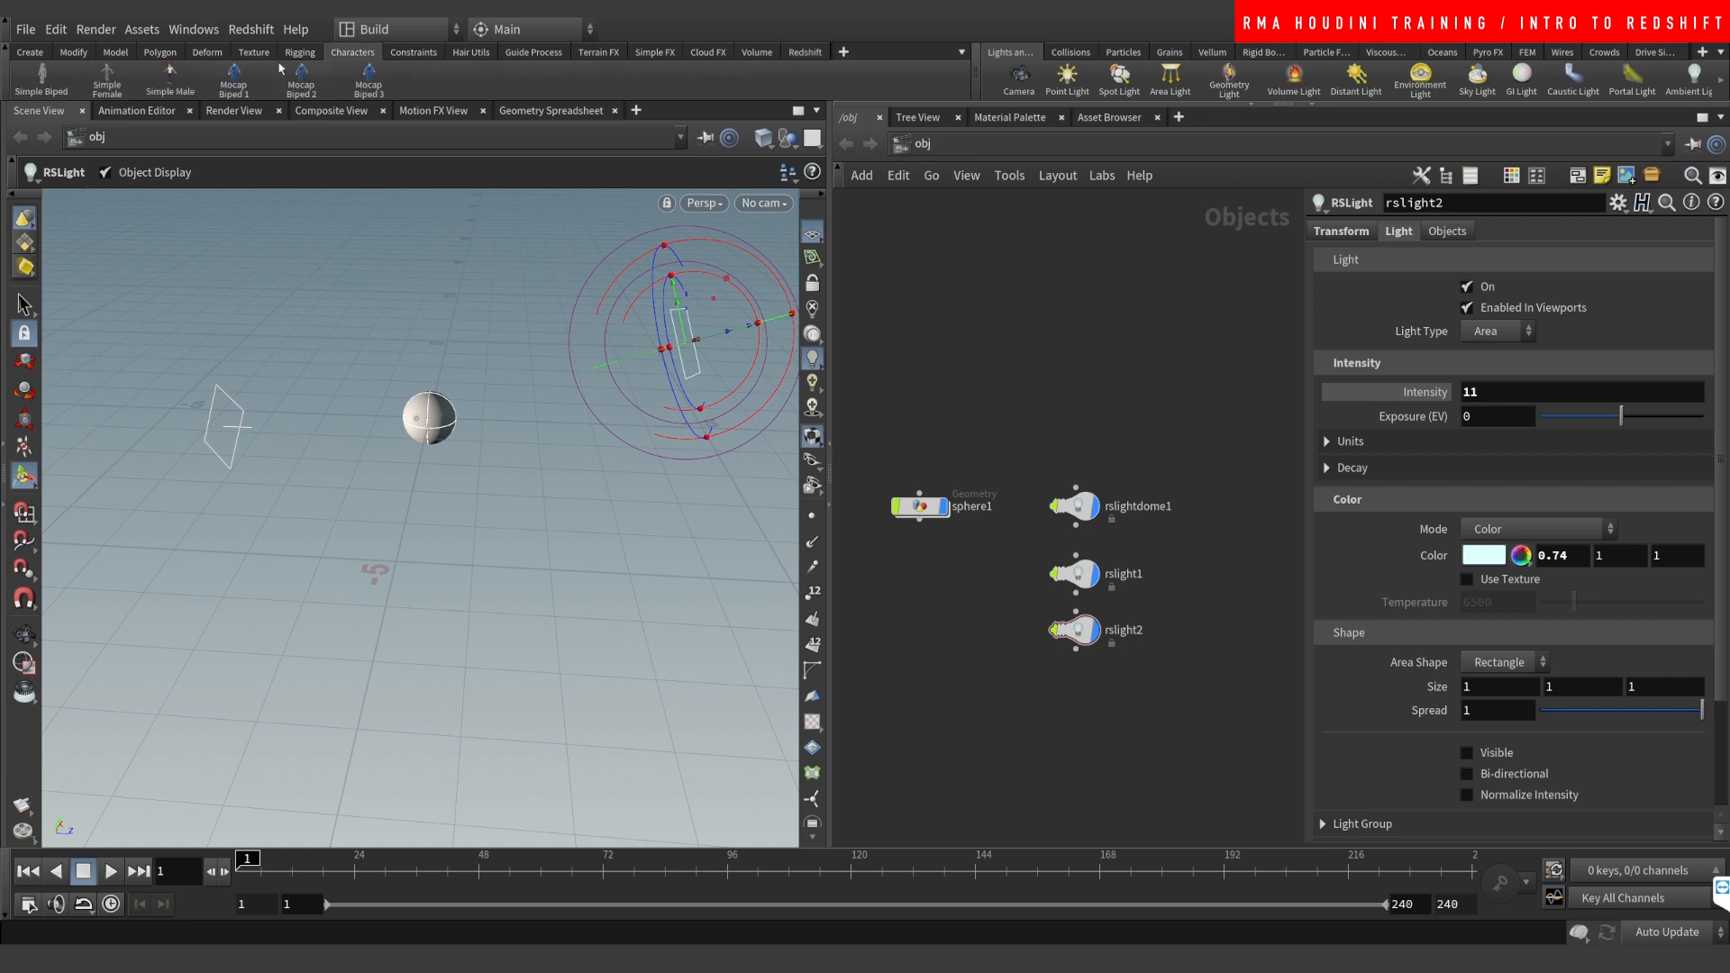
pyautogui.click(800, 52)
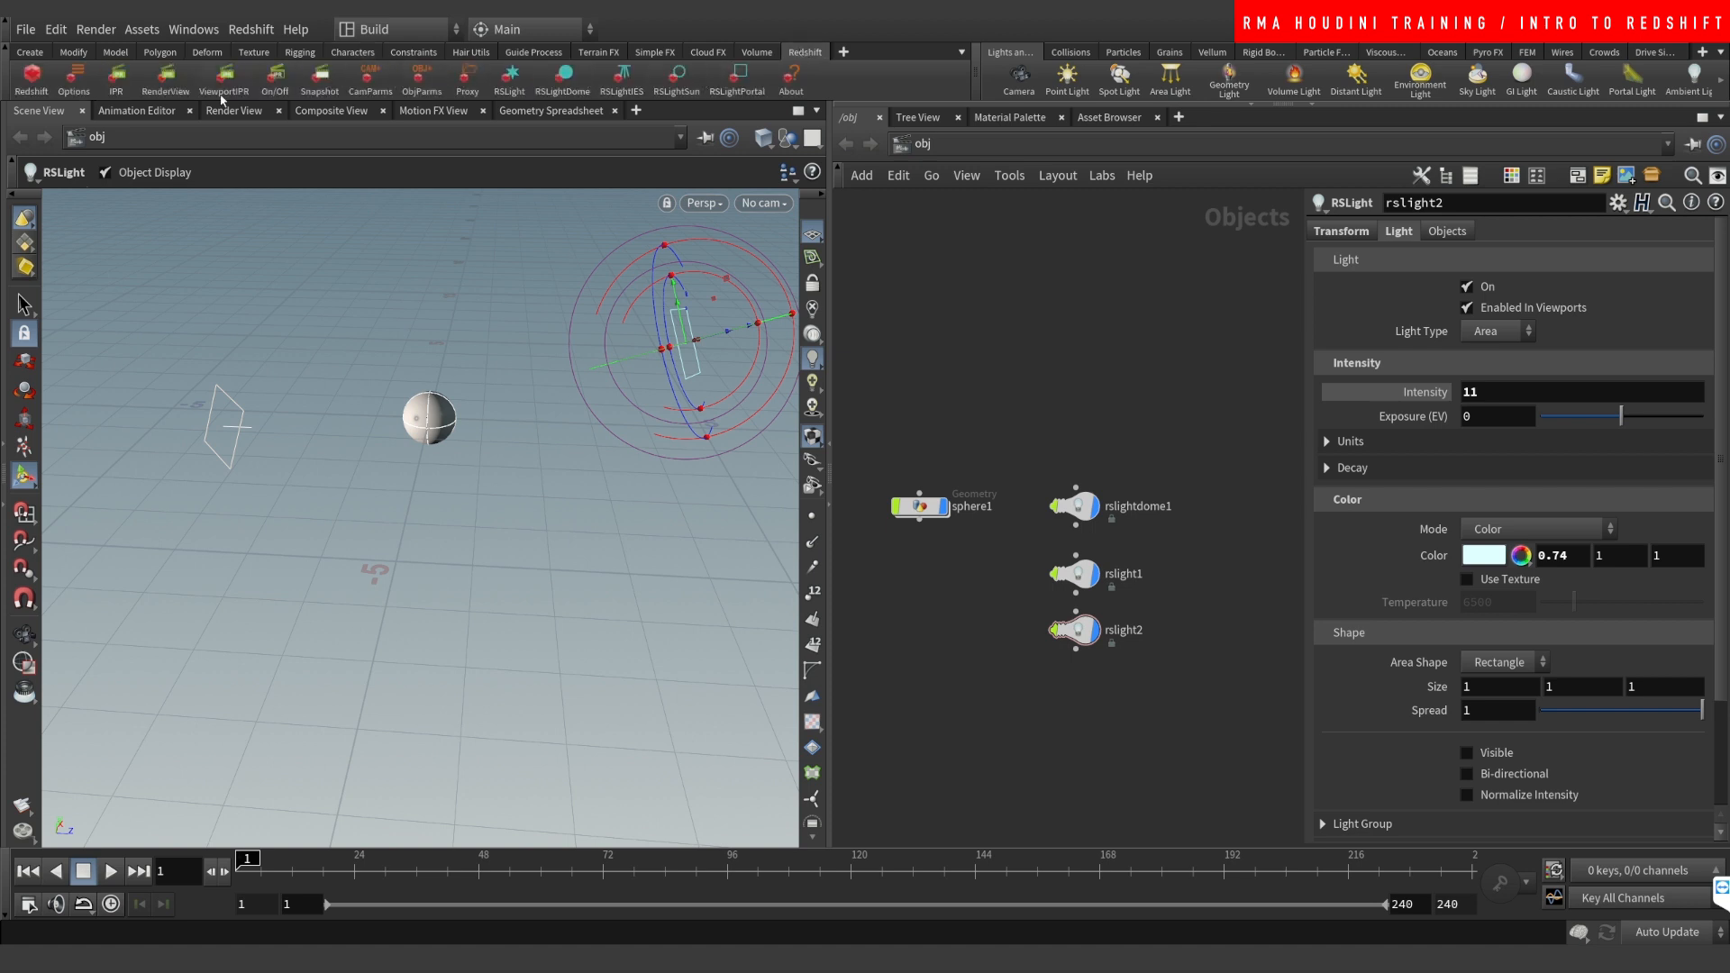
# Step: Show sphere1's Redshift OBJ parameters and widen the parameter pane so its categories are readable
pyautogui.moveTo(974, 438); pyautogui.dragTo(874, 627)
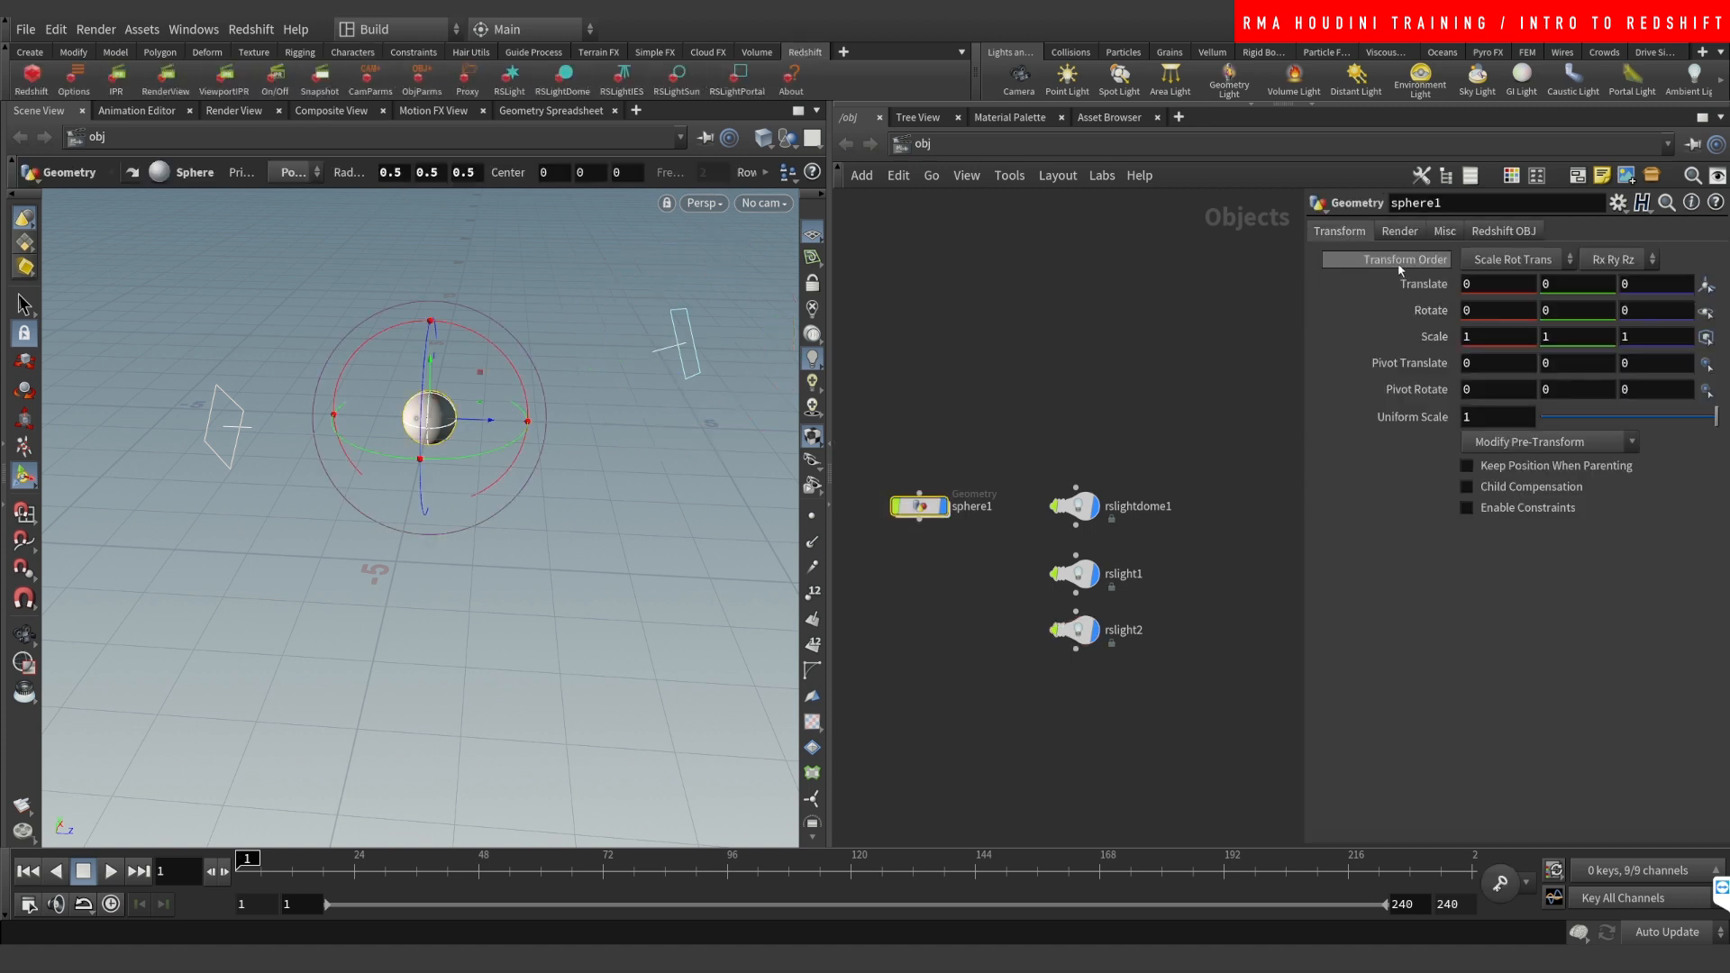
pyautogui.click(1498, 232)
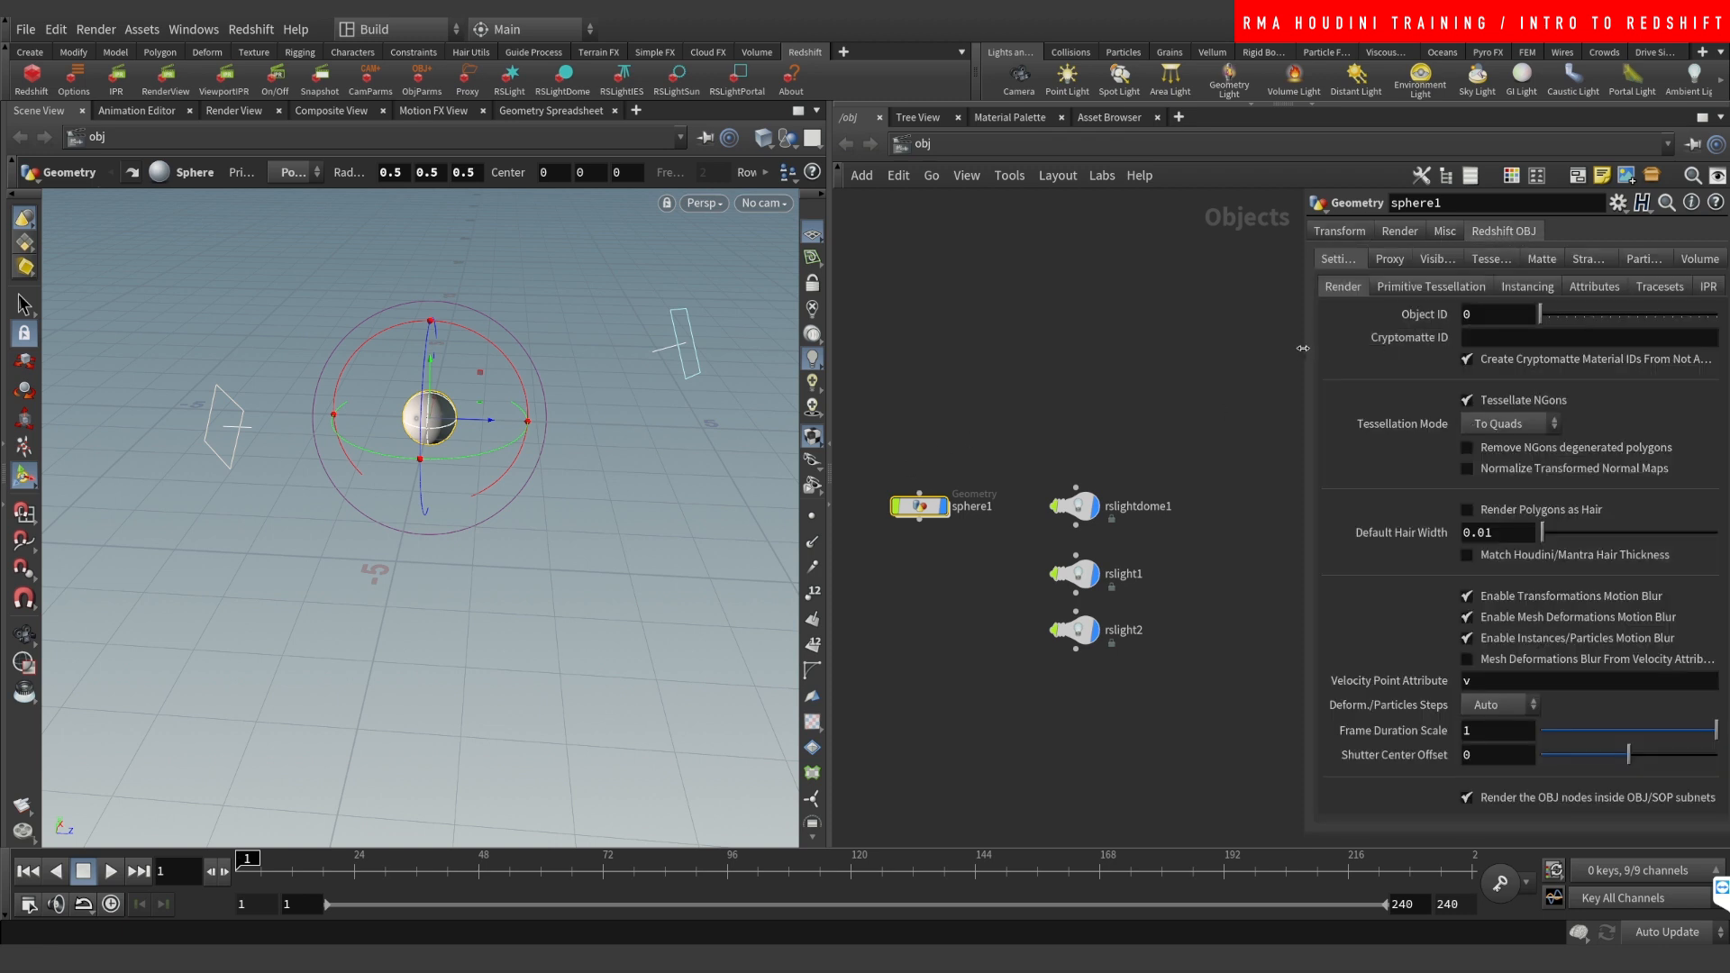
pyautogui.moveTo(1306, 351); pyautogui.dragTo(1217, 360)
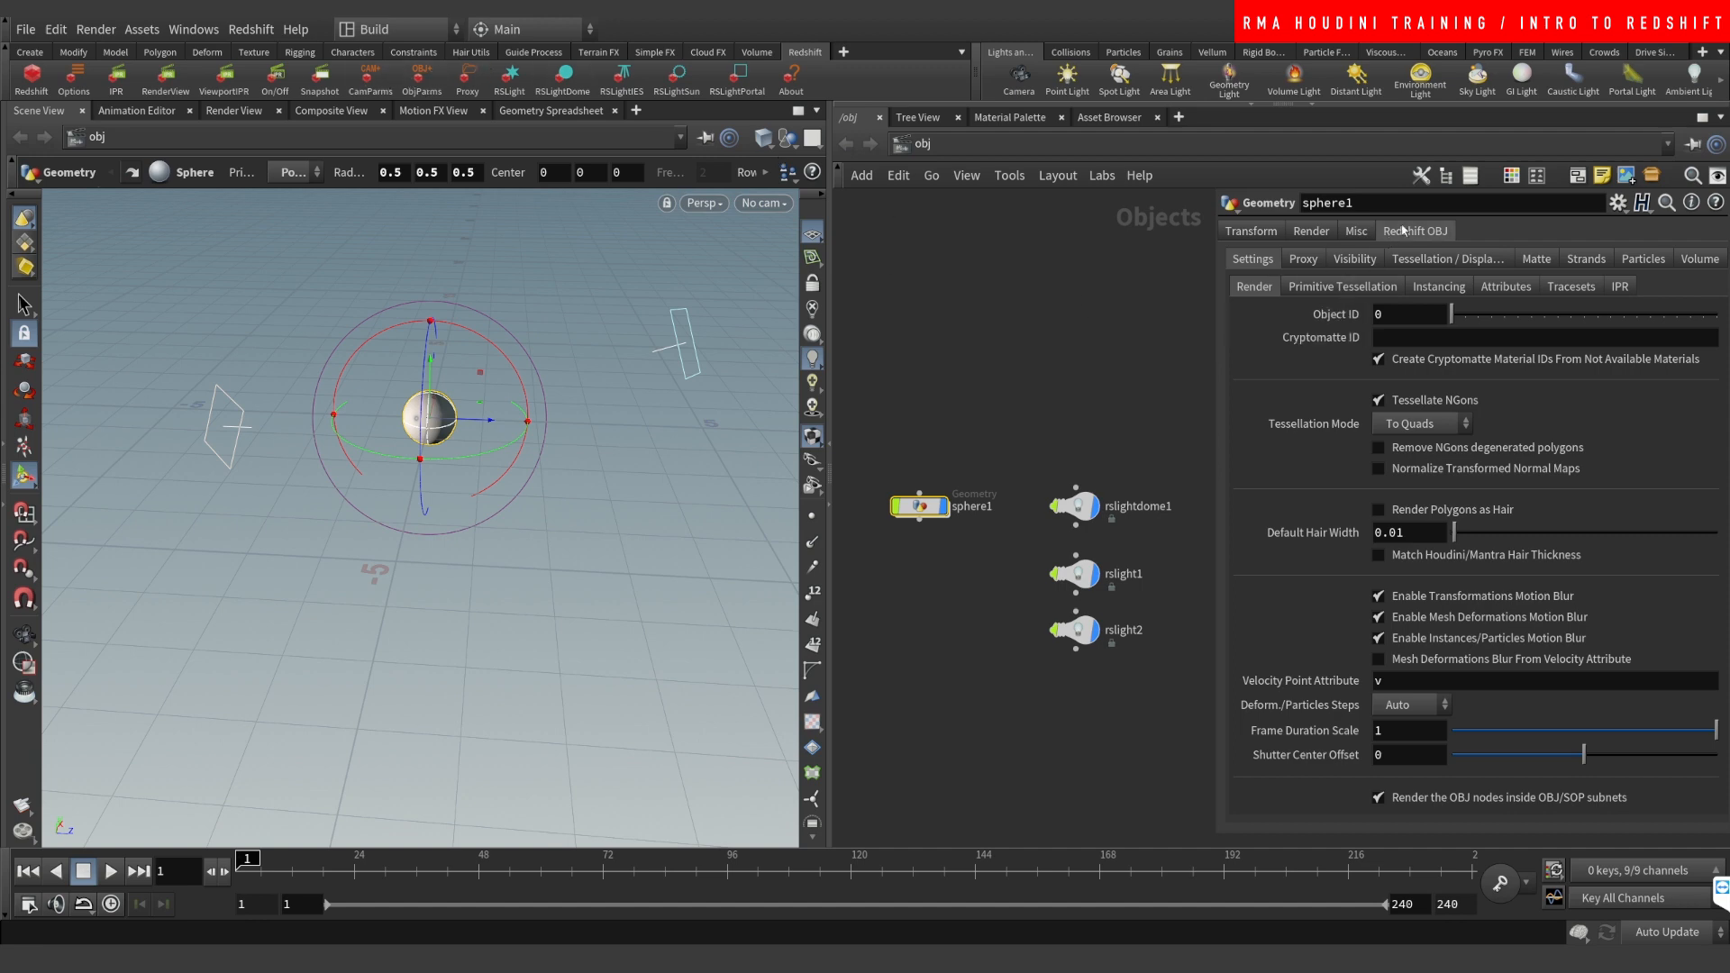
# Step: Add a camera node below sphere1 in the object network and show its Redshift Camera settings
pyautogui.press('h')
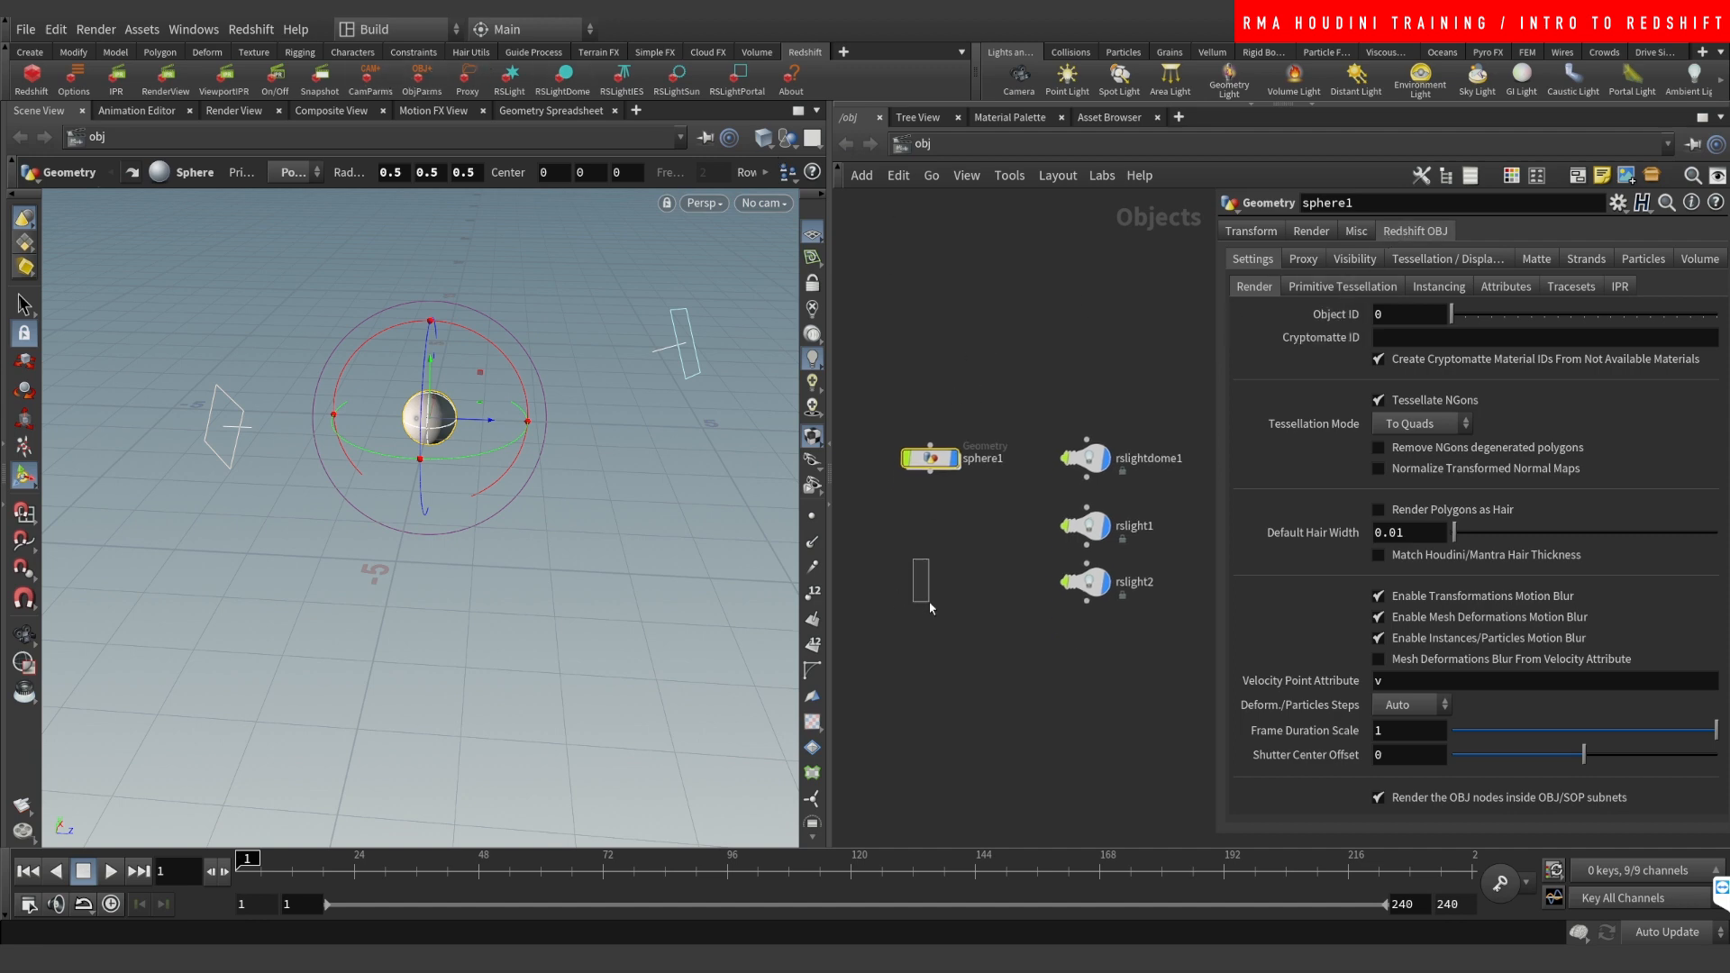
pyautogui.moveTo(930, 603); pyautogui.dragTo(933, 579)
pyautogui.press('Tab')
pyautogui.write('ca')
pyautogui.click(1108, 286)
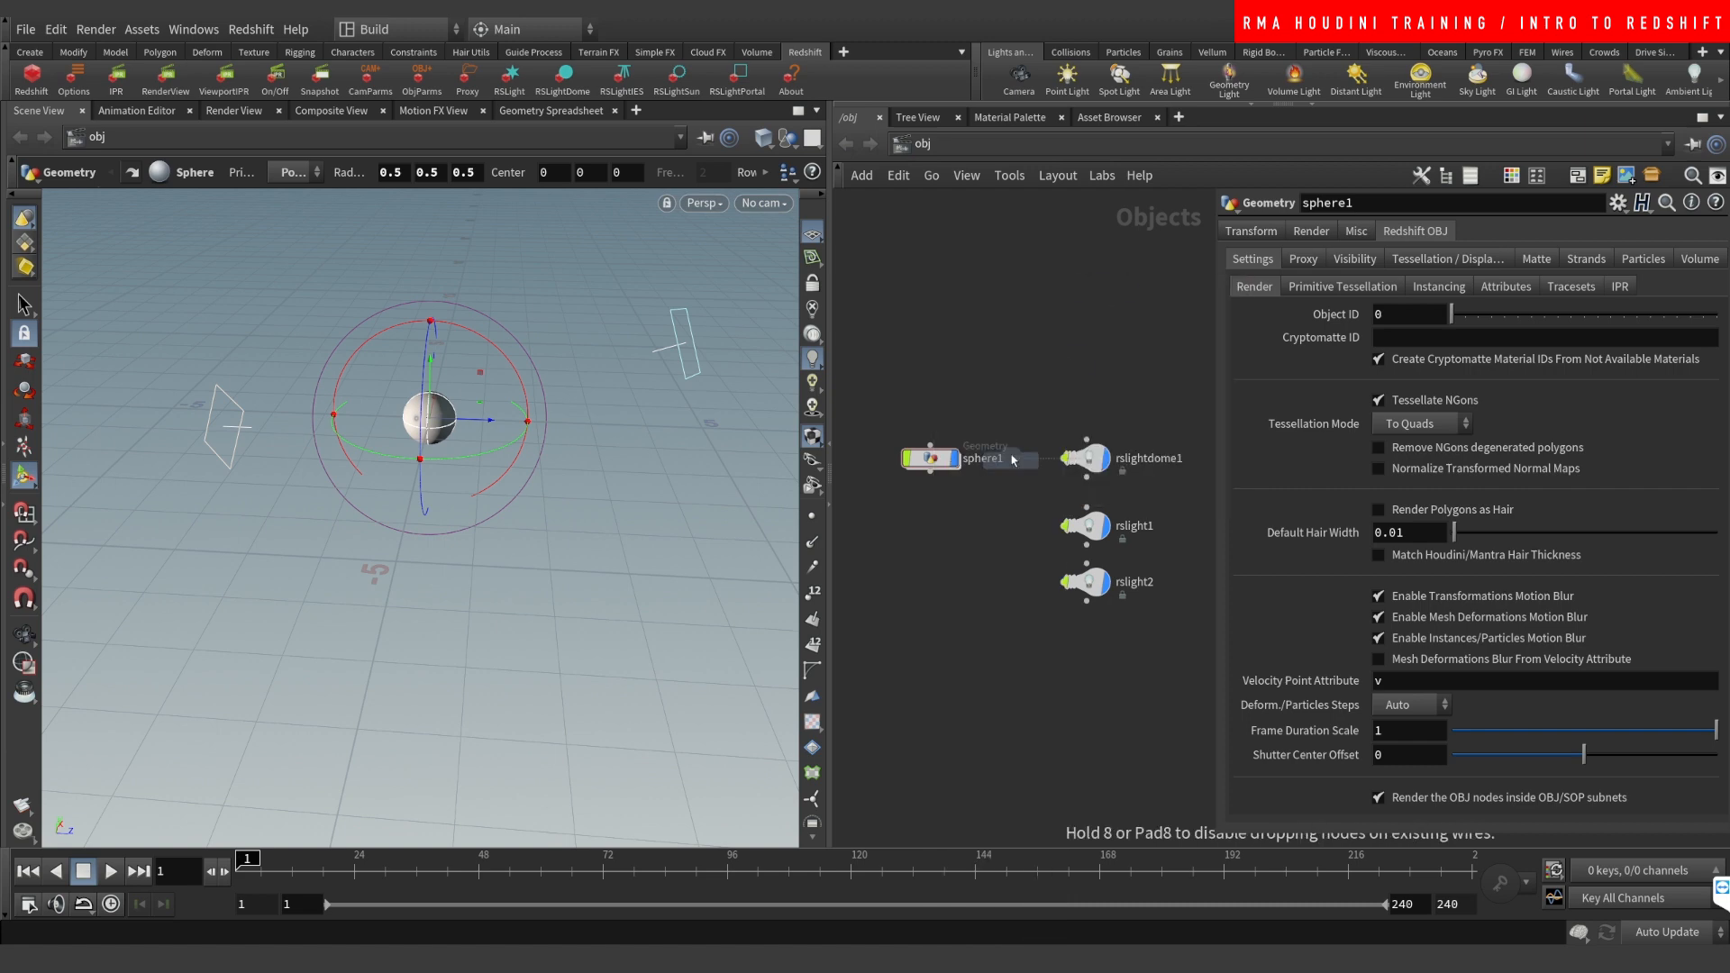
pyautogui.click(931, 533)
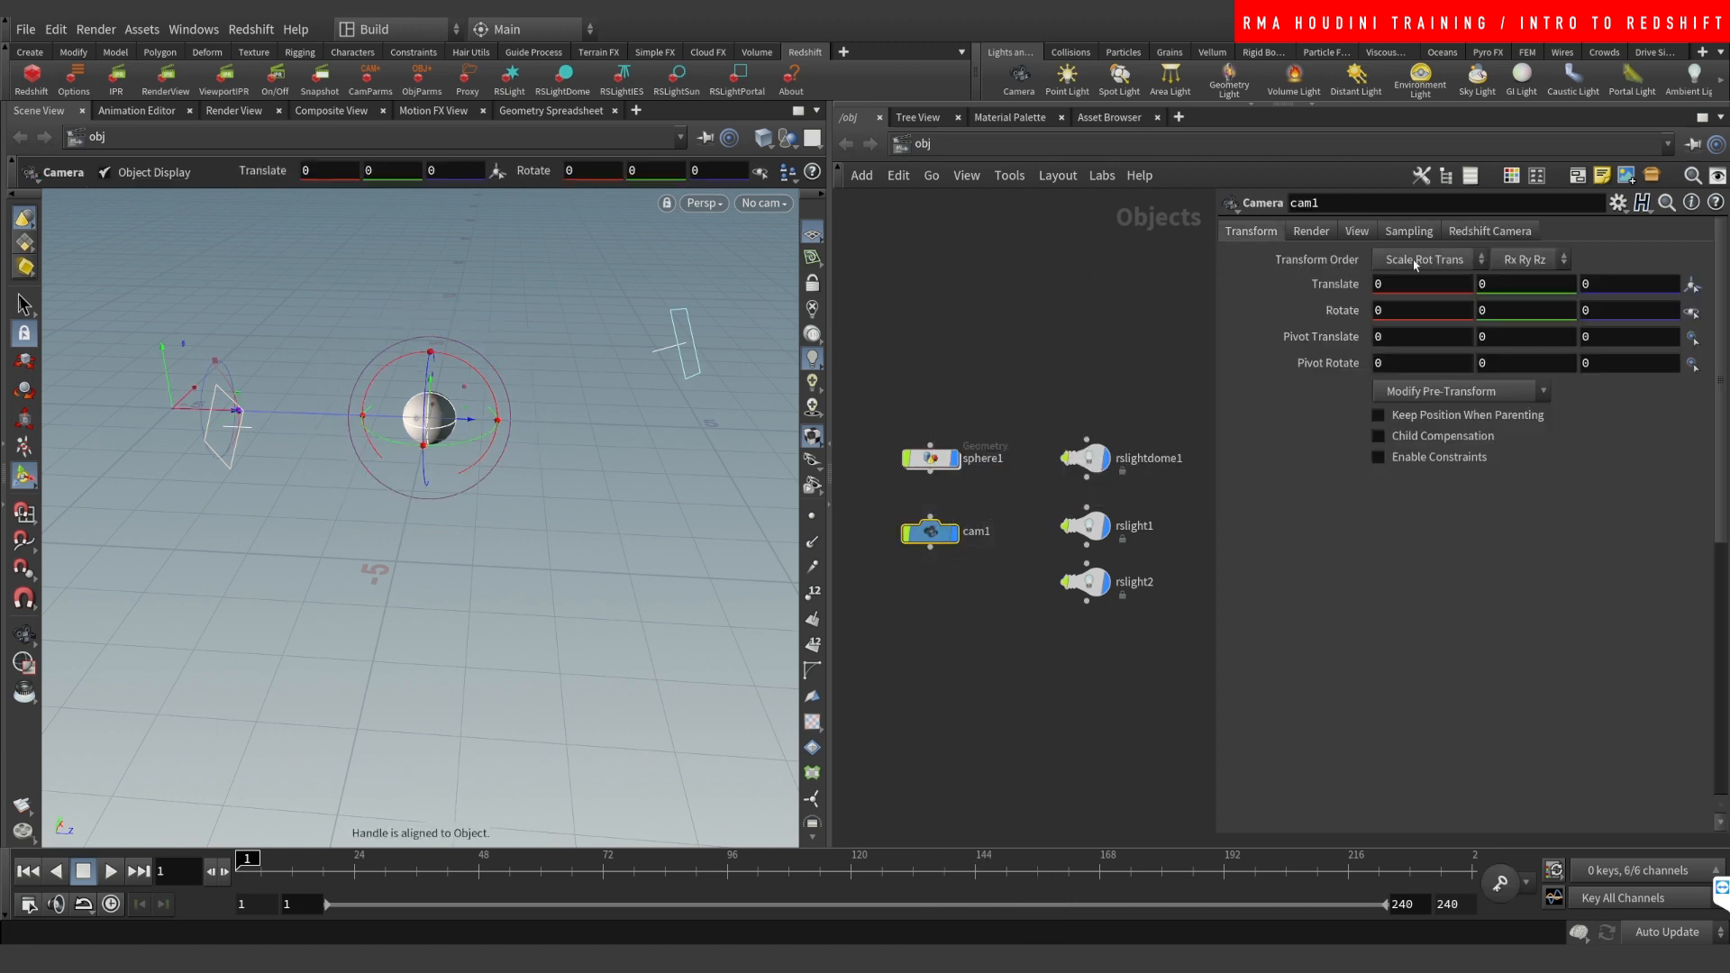
pyautogui.click(1472, 231)
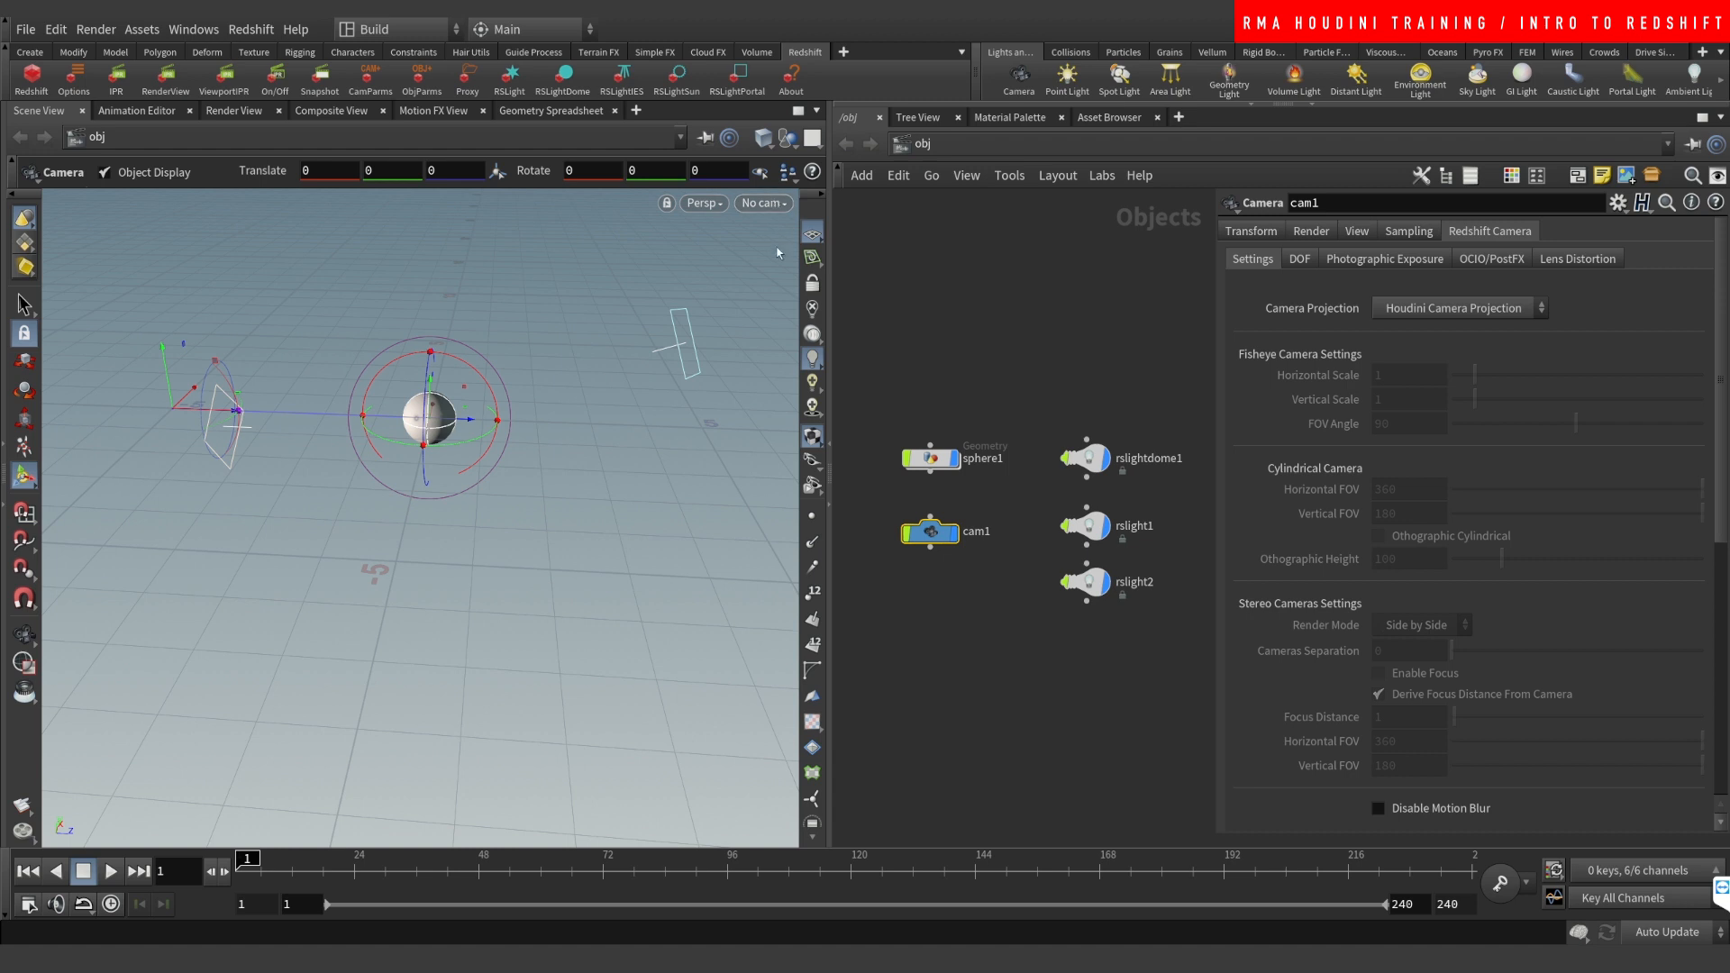
# Step: Look through cam1 with the camera locked to the view and frame the sphere near the centre of the shot
pyautogui.click(764, 203)
pyautogui.click(776, 301)
pyautogui.click(813, 283)
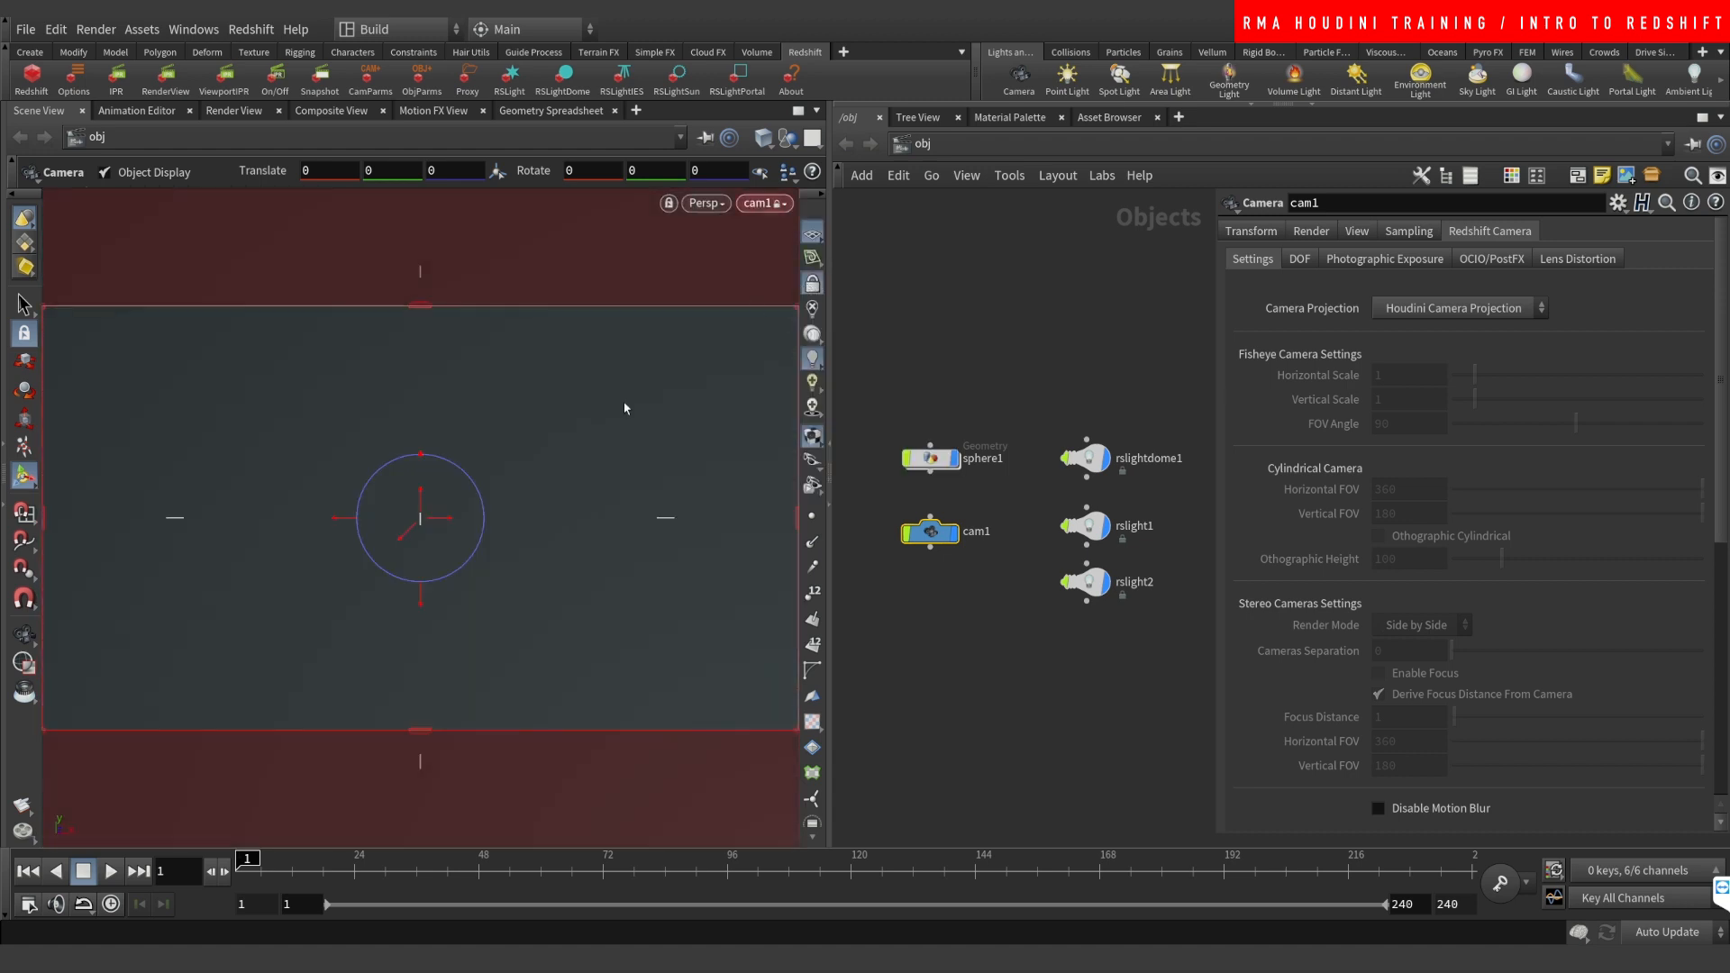
pyautogui.keyDown('alt'); pyautogui.moveTo(458, 514); pyautogui.dragTo(388, 515, button='right'); pyautogui.keyUp('alt')
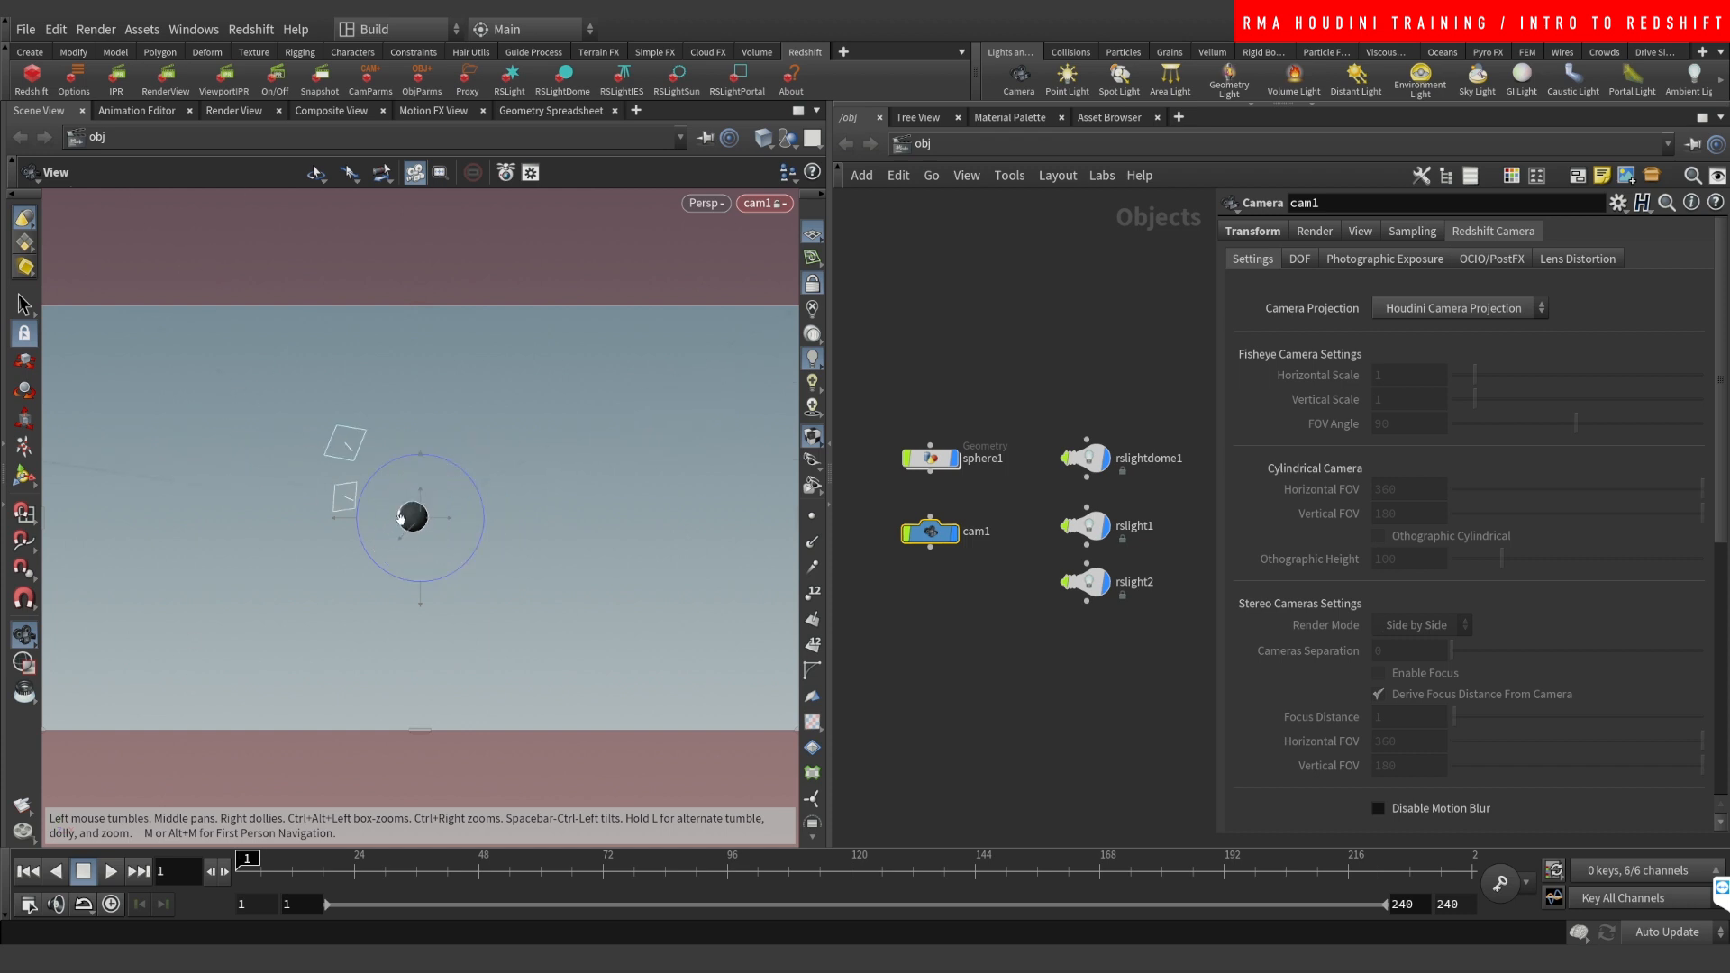
pyautogui.moveTo(388, 516); pyautogui.dragTo(413, 478)
pyautogui.moveTo(430, 455); pyautogui.dragTo(528, 441, button='right')
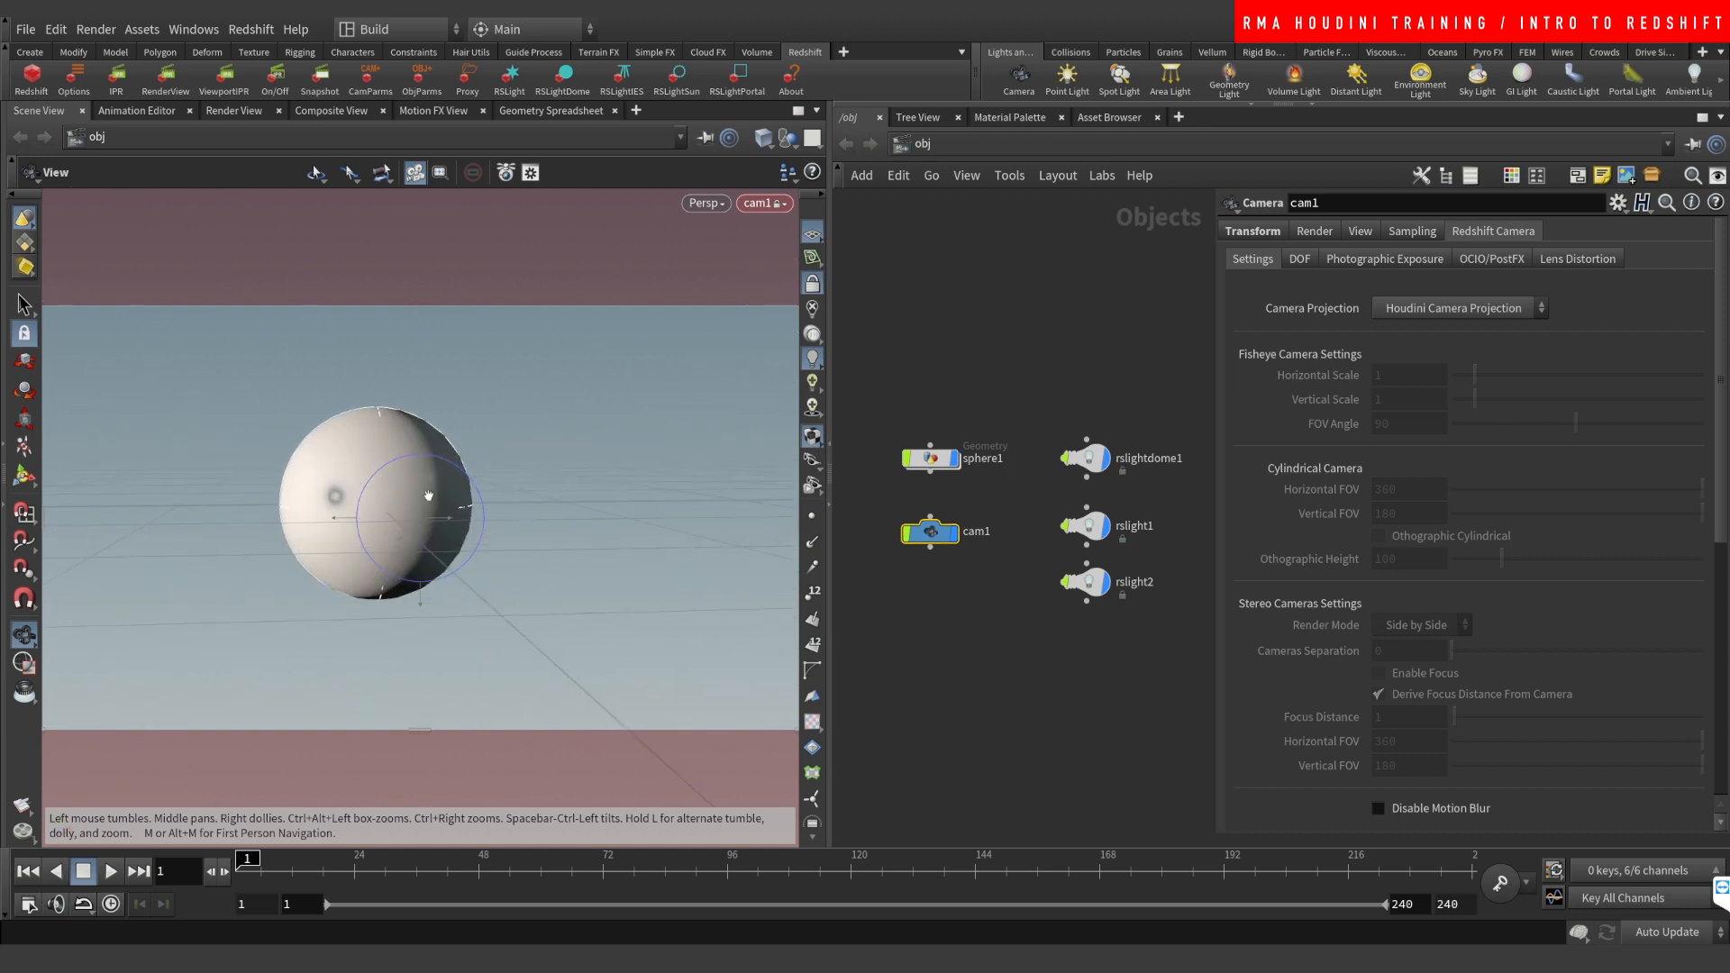
pyautogui.moveTo(430, 496); pyautogui.dragTo(429, 546)
pyautogui.press('Return')
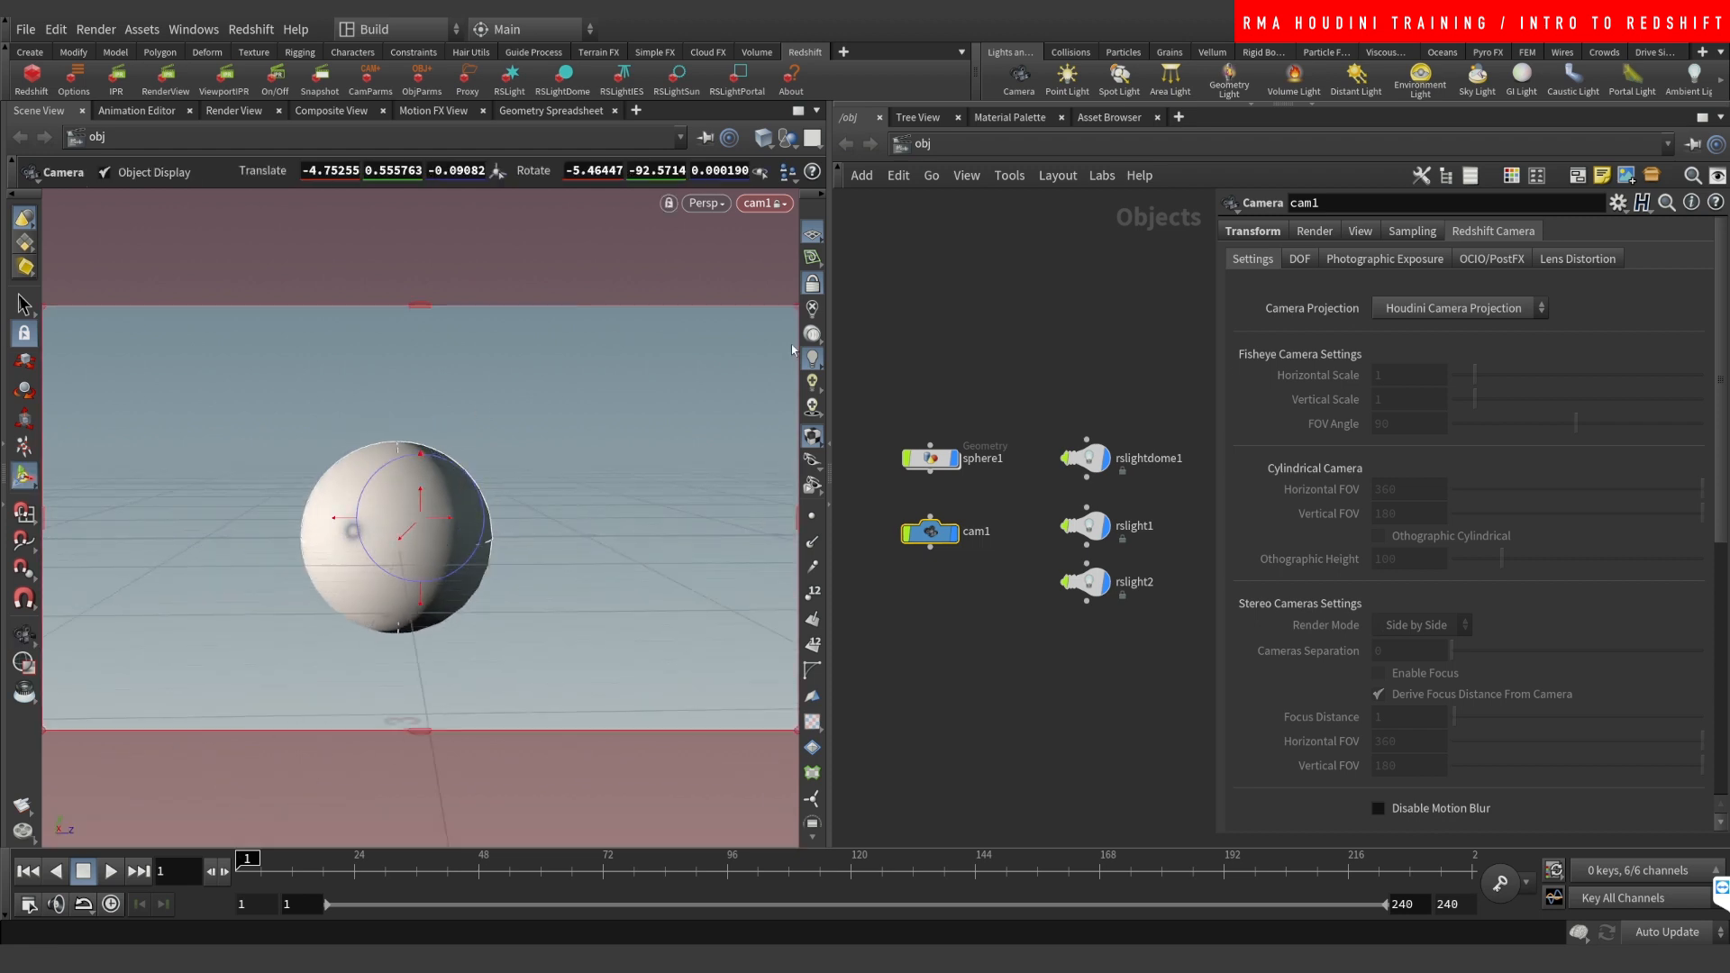
# Step: Widen the network pane and enable tessellation in sphere1's Redshift Tessellation / Displacement settings
pyautogui.moveTo(830, 478); pyautogui.dragTo(728, 478)
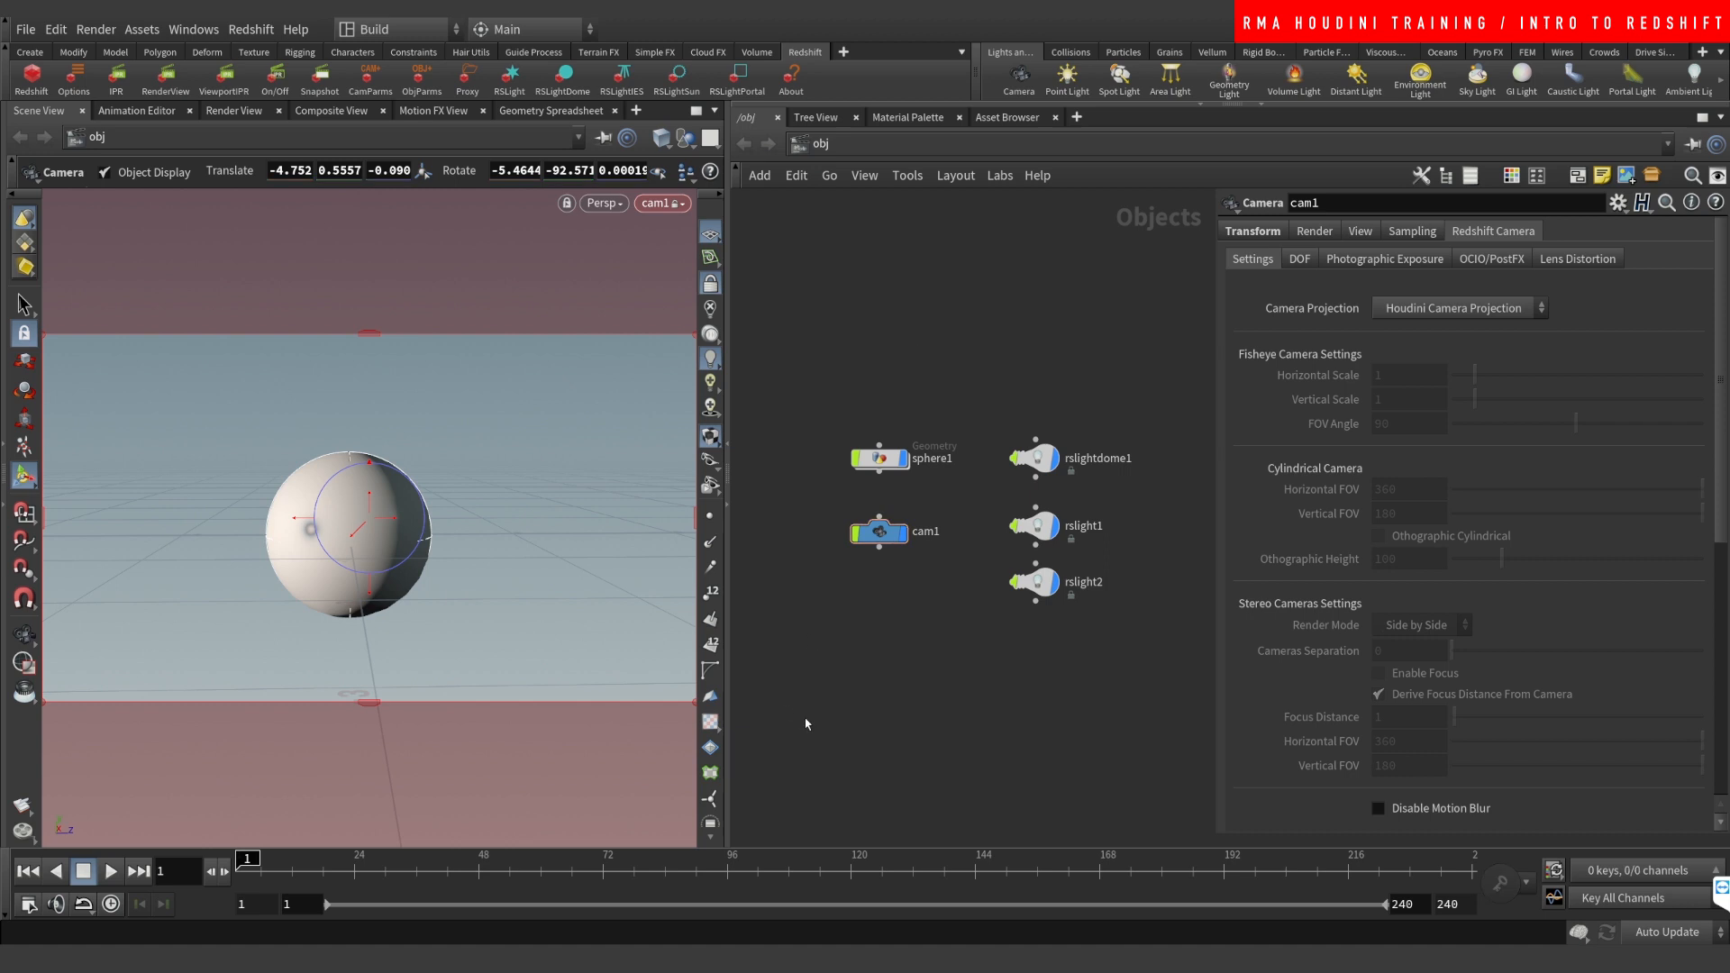
pyautogui.click(855, 461)
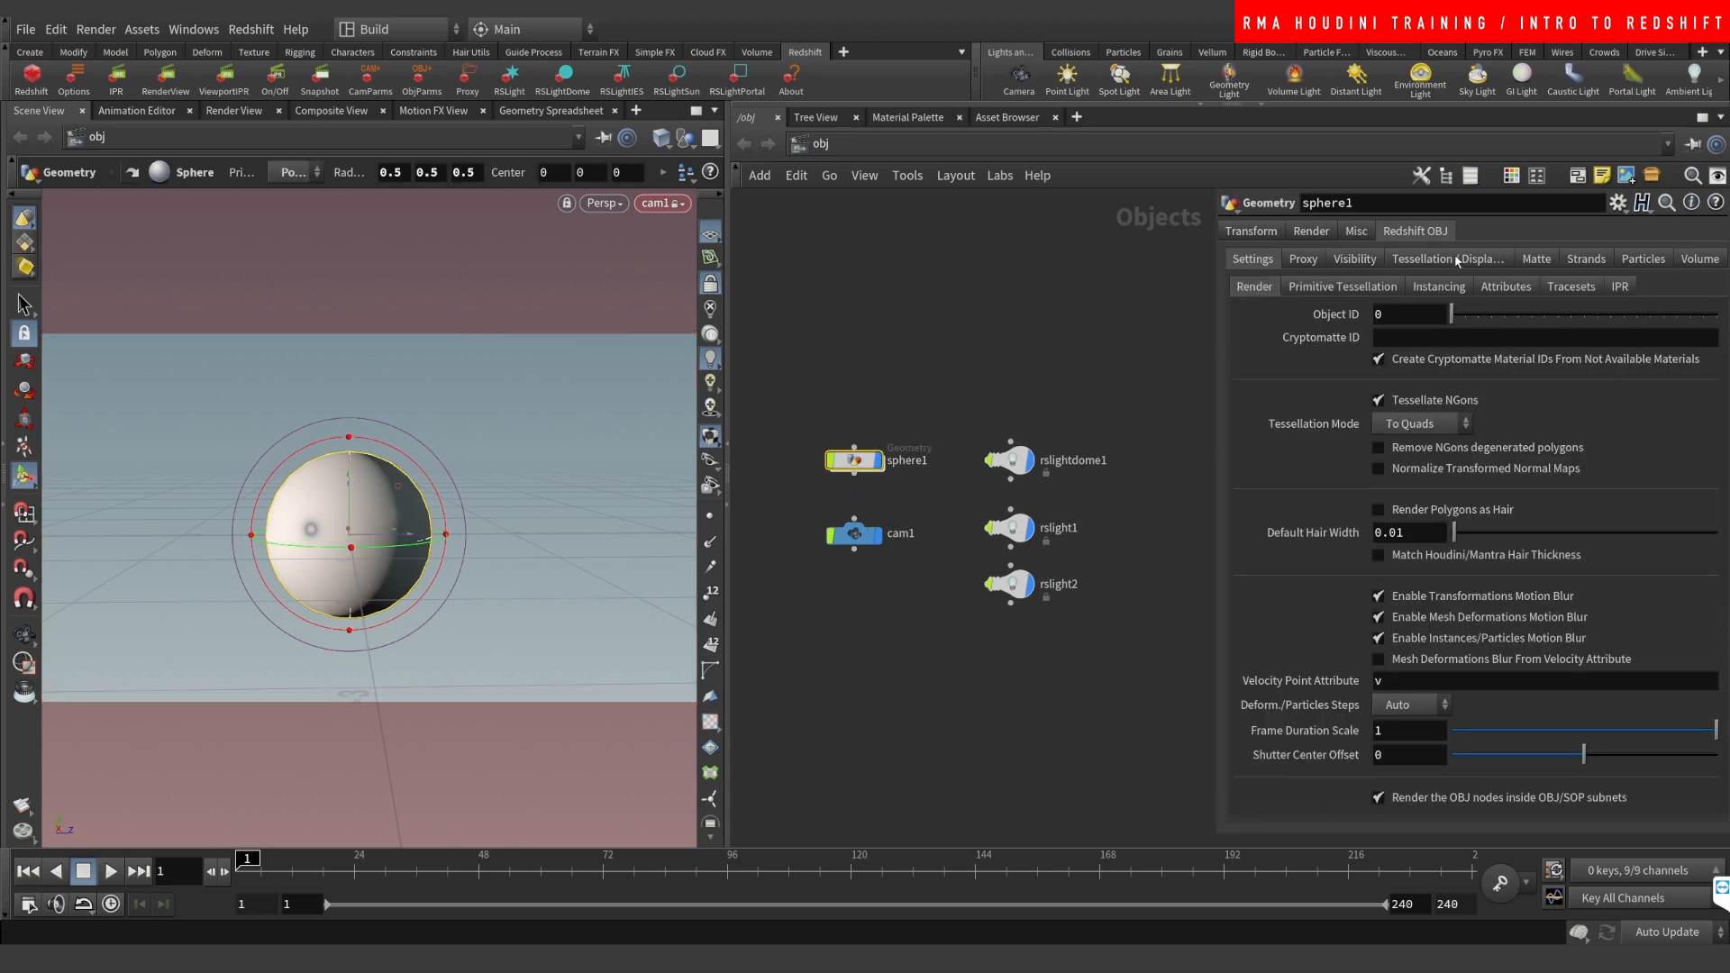
pyautogui.click(1433, 258)
pyautogui.click(1440, 306)
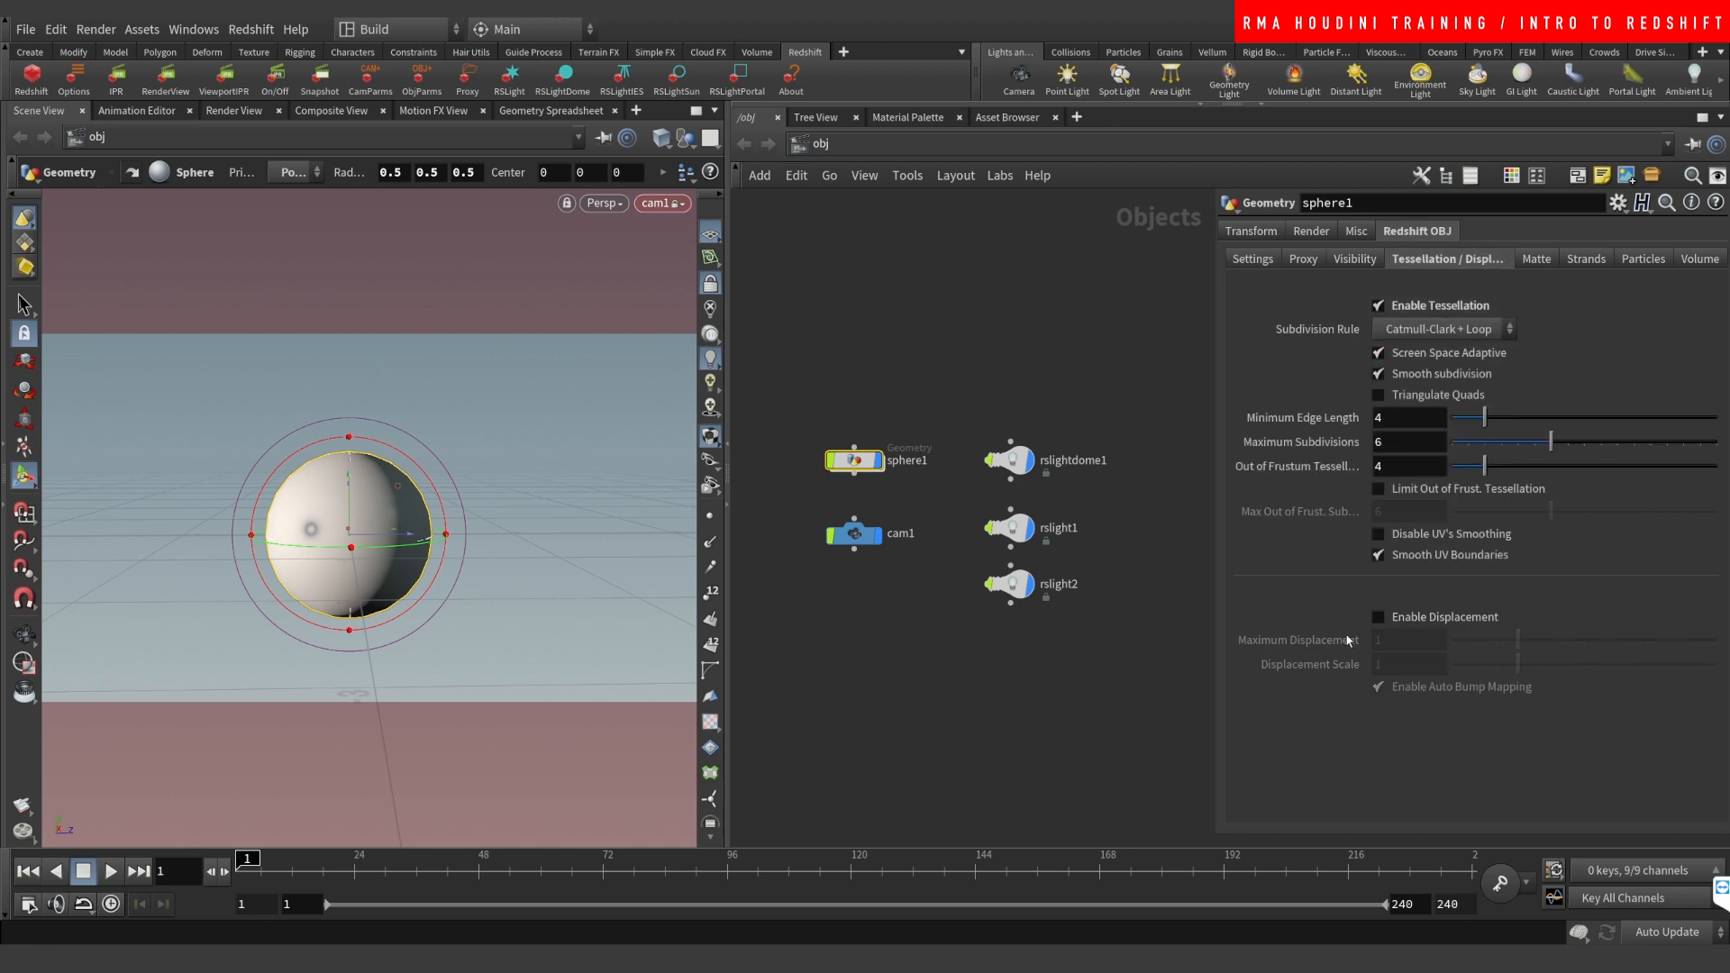
pyautogui.moveTo(1002, 345); pyautogui.dragTo(1002, 345)
pyautogui.click(1437, 308)
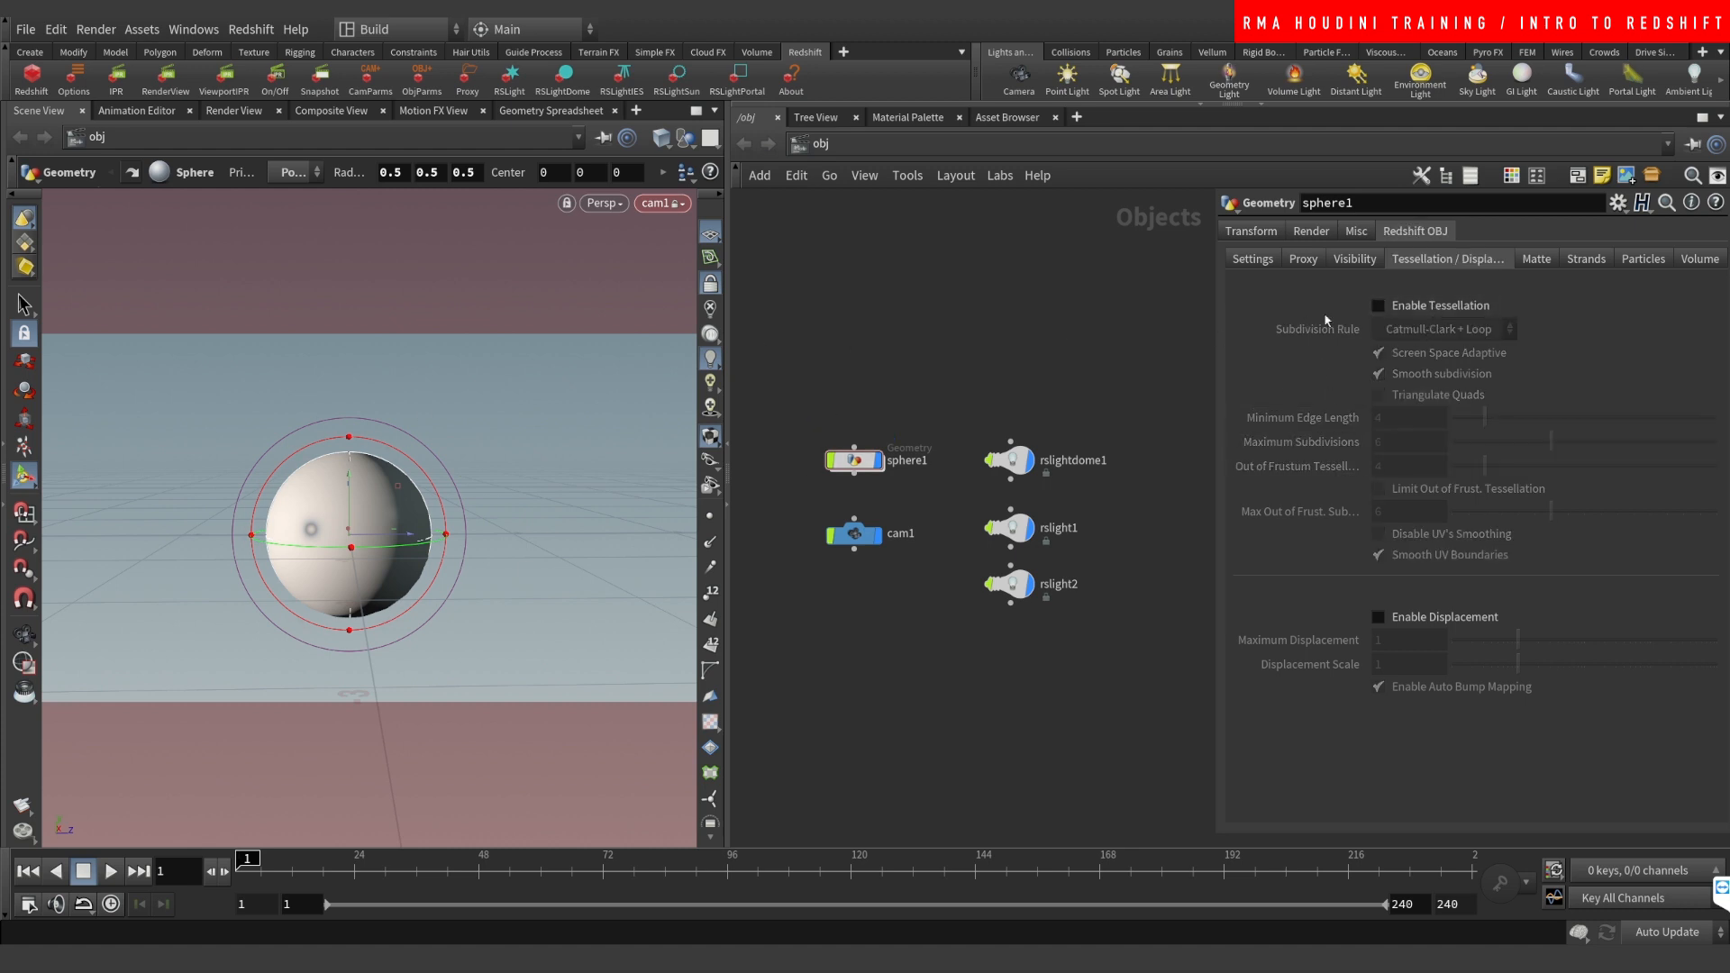
pyautogui.click(1422, 308)
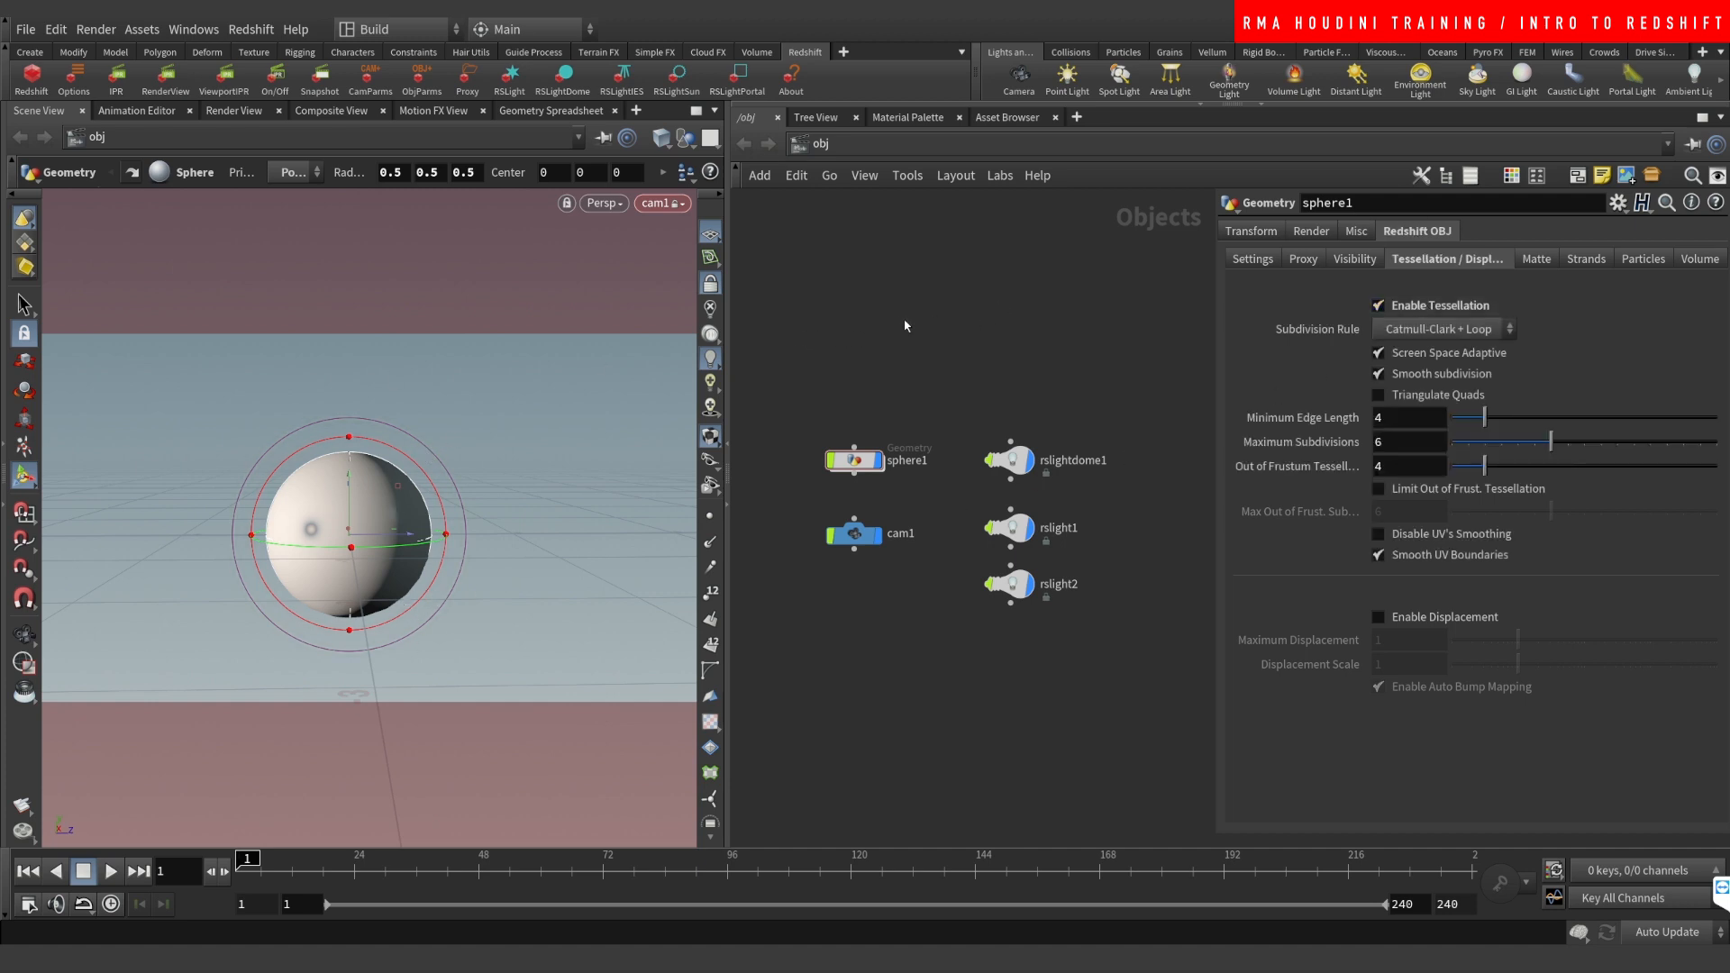
# Step: Move the cam1 node slightly closer to sphere1, unlock the camera from the view and leave the camera view
pyautogui.moveTo(906, 325); pyautogui.dragTo(886, 264, button='middle')
pyautogui.moveTo(849, 487); pyautogui.dragTo(849, 475)
pyautogui.click(709, 282)
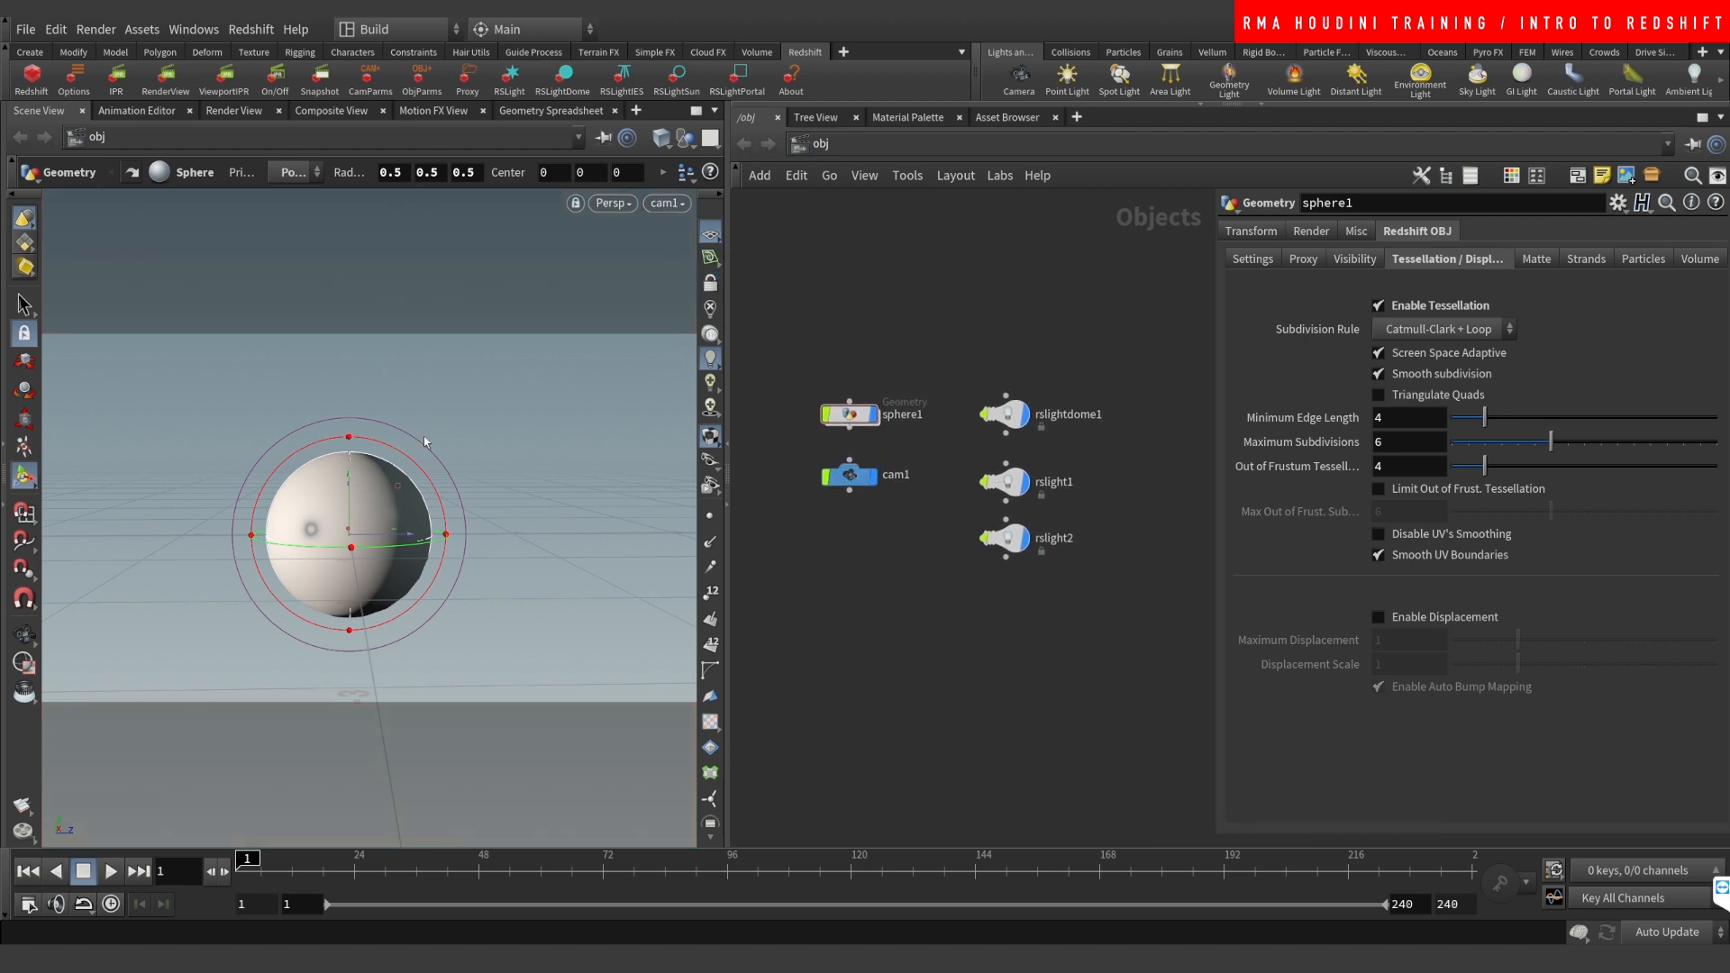
pyautogui.keyDown('alt'); pyautogui.moveTo(500, 397); pyautogui.dragTo(347, 467, button='right'); pyautogui.keyUp('alt')
pyautogui.moveTo(347, 467); pyautogui.dragTo(495, 464)
pyautogui.press('Return')
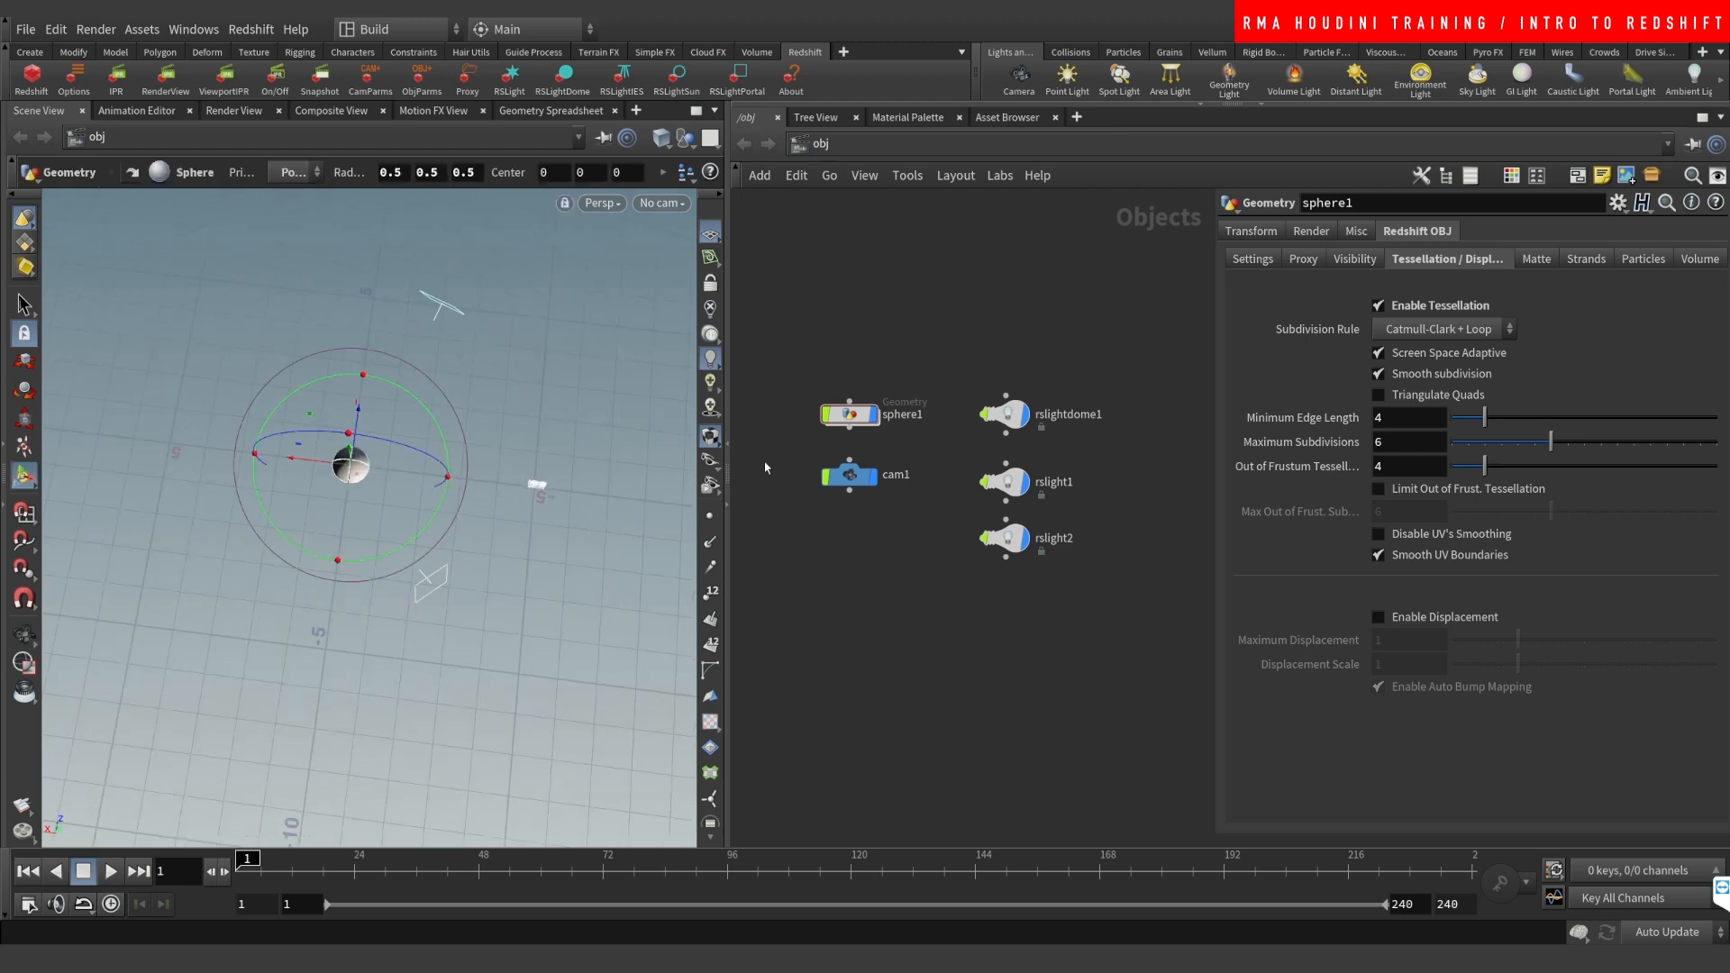
# Step: Place cam1's focus handle at the sphere and enable DOF in its Redshift Camera settings
pyautogui.click(852, 475)
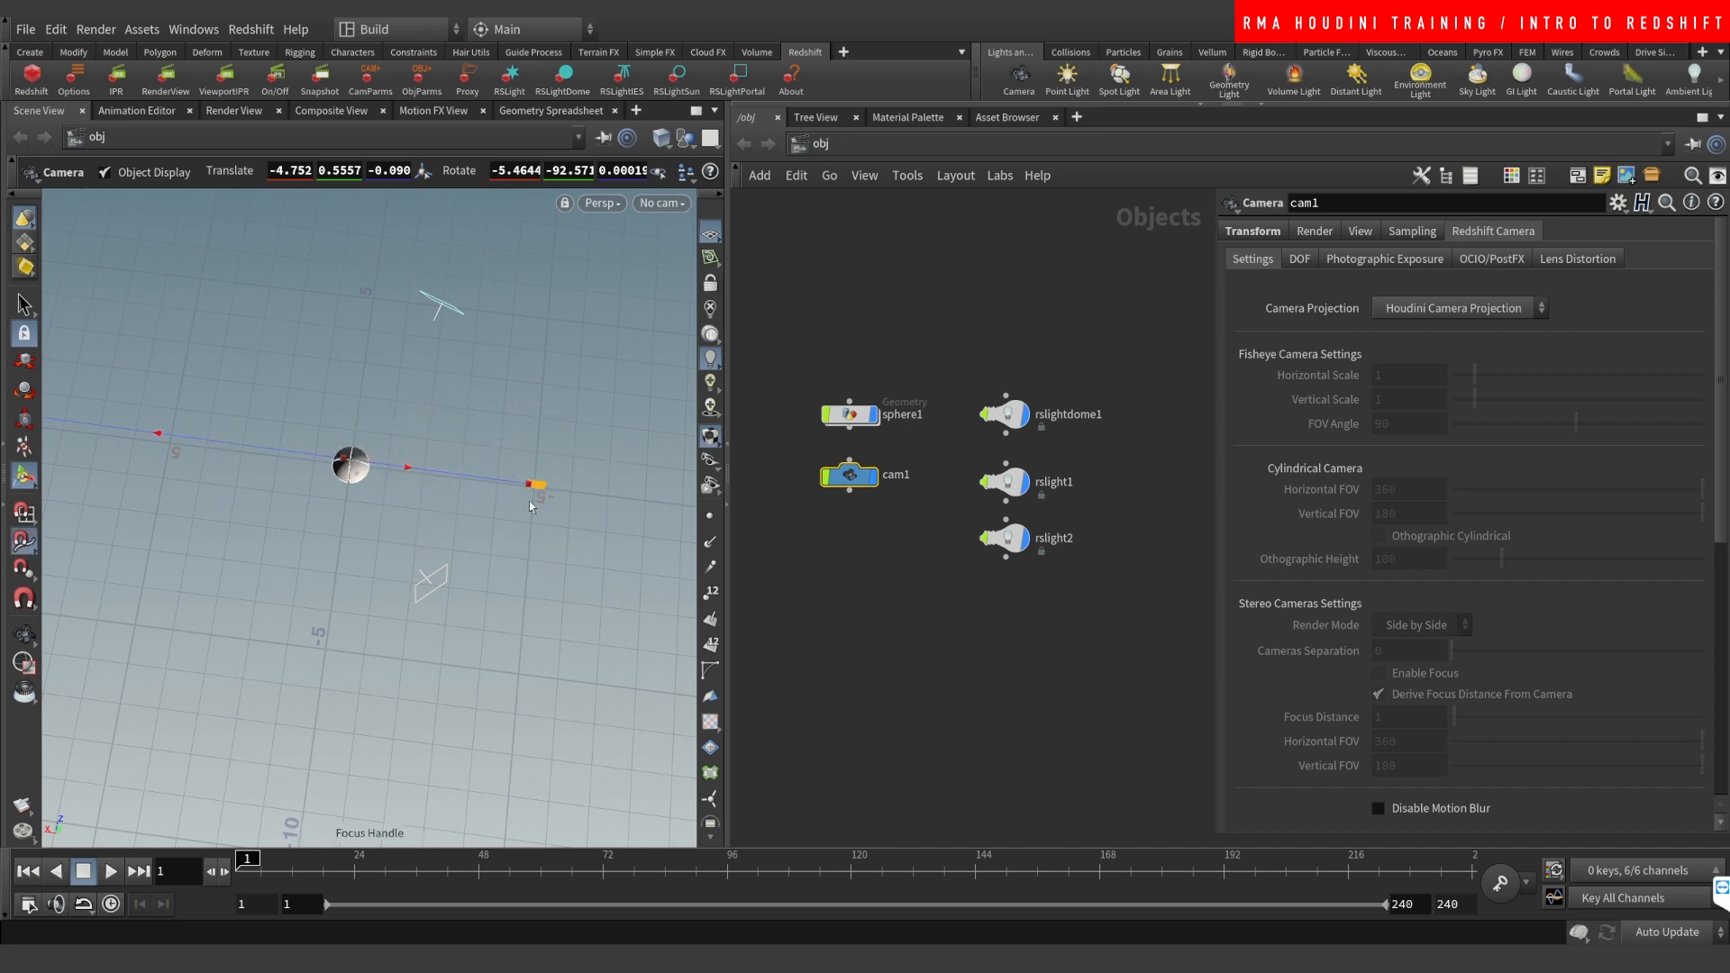
pyautogui.moveTo(301, 485); pyautogui.dragTo(364, 469)
pyautogui.click(1301, 259)
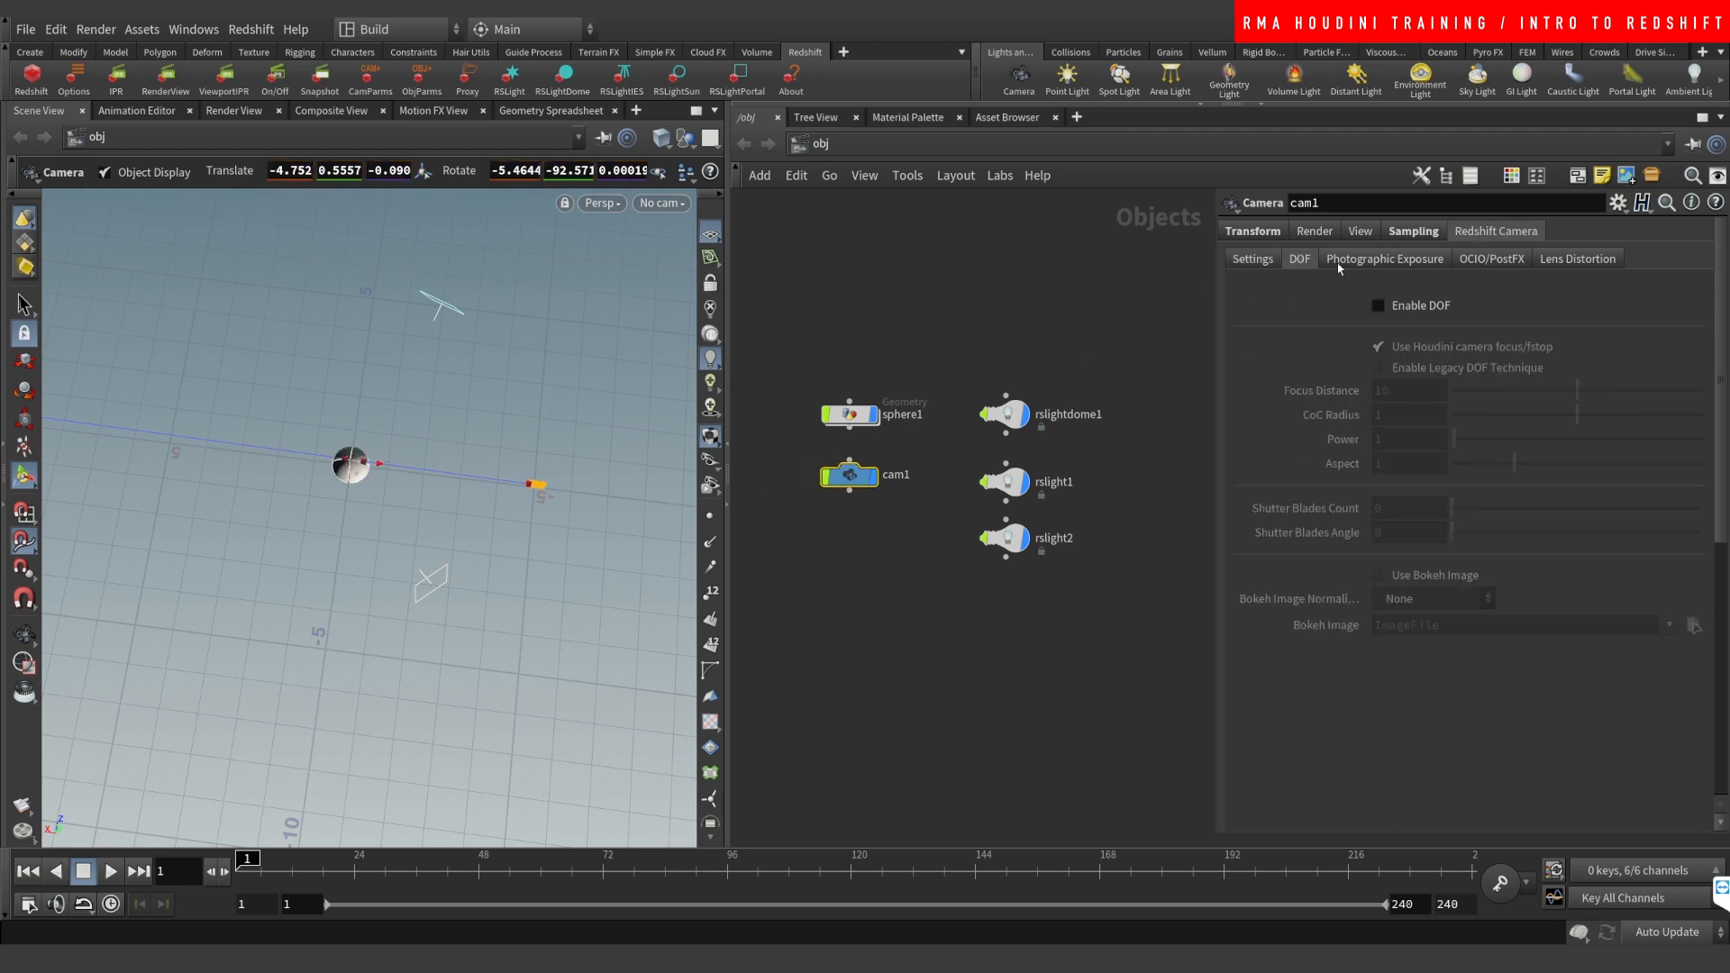
pyautogui.click(1437, 308)
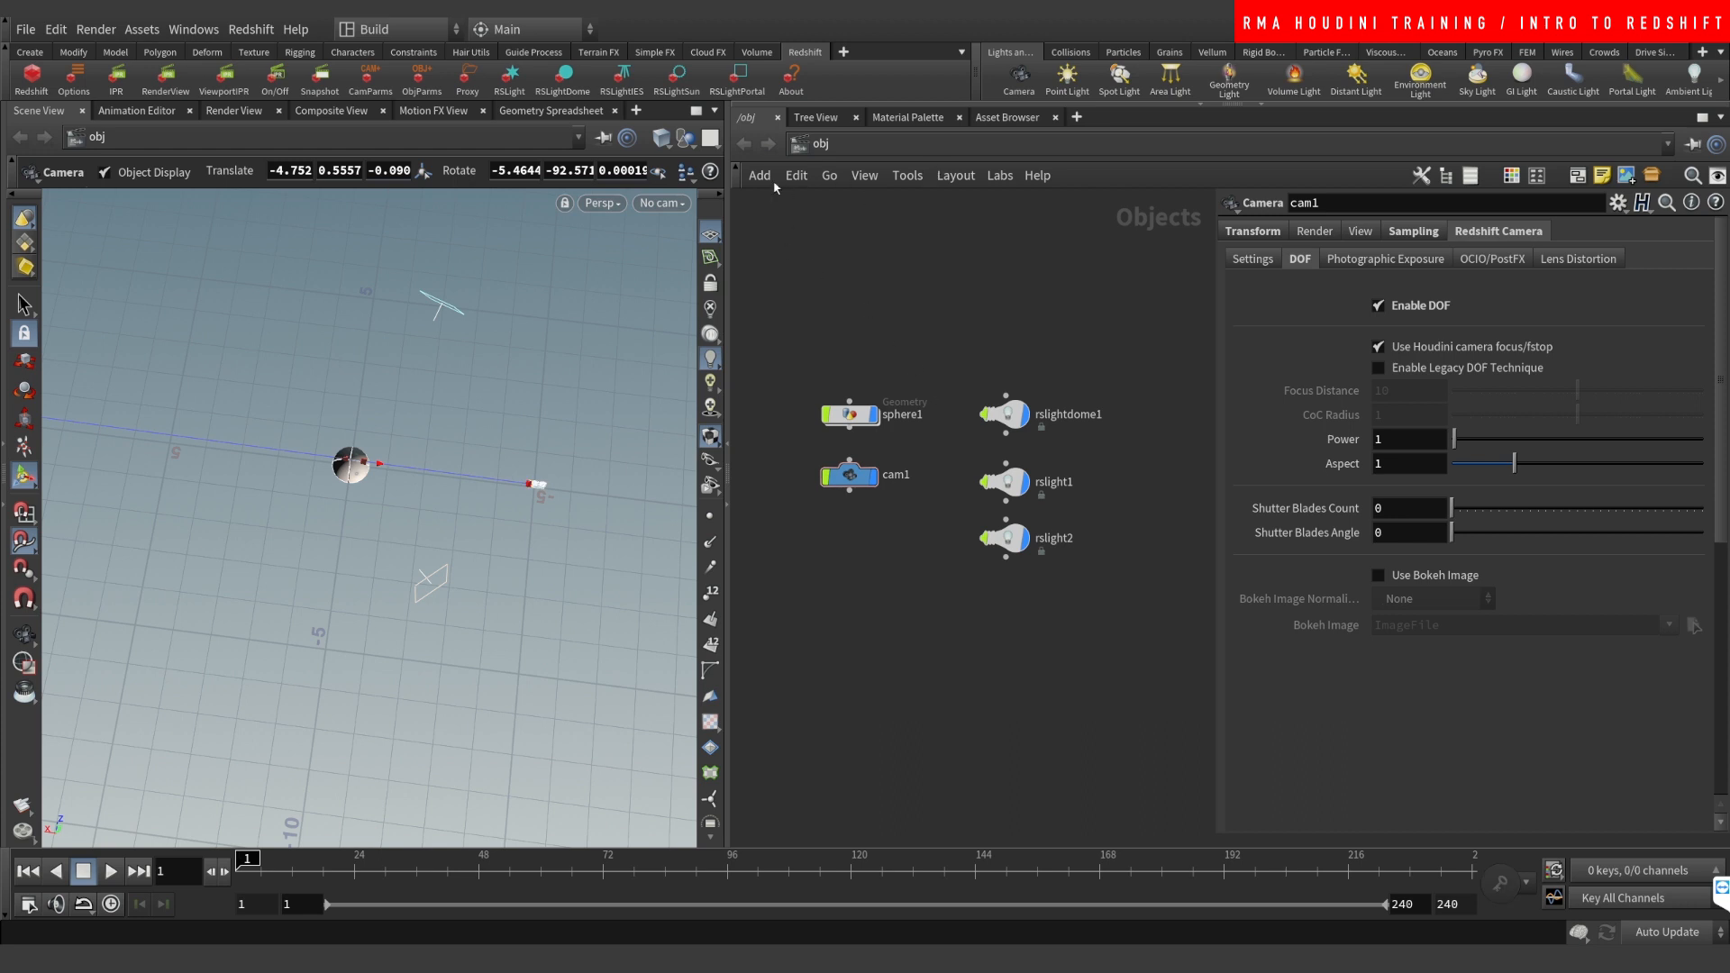
# Step: Switch the network editor to the mat context and add a Redshift Material node
pyautogui.click(820, 146)
pyautogui.click(831, 217)
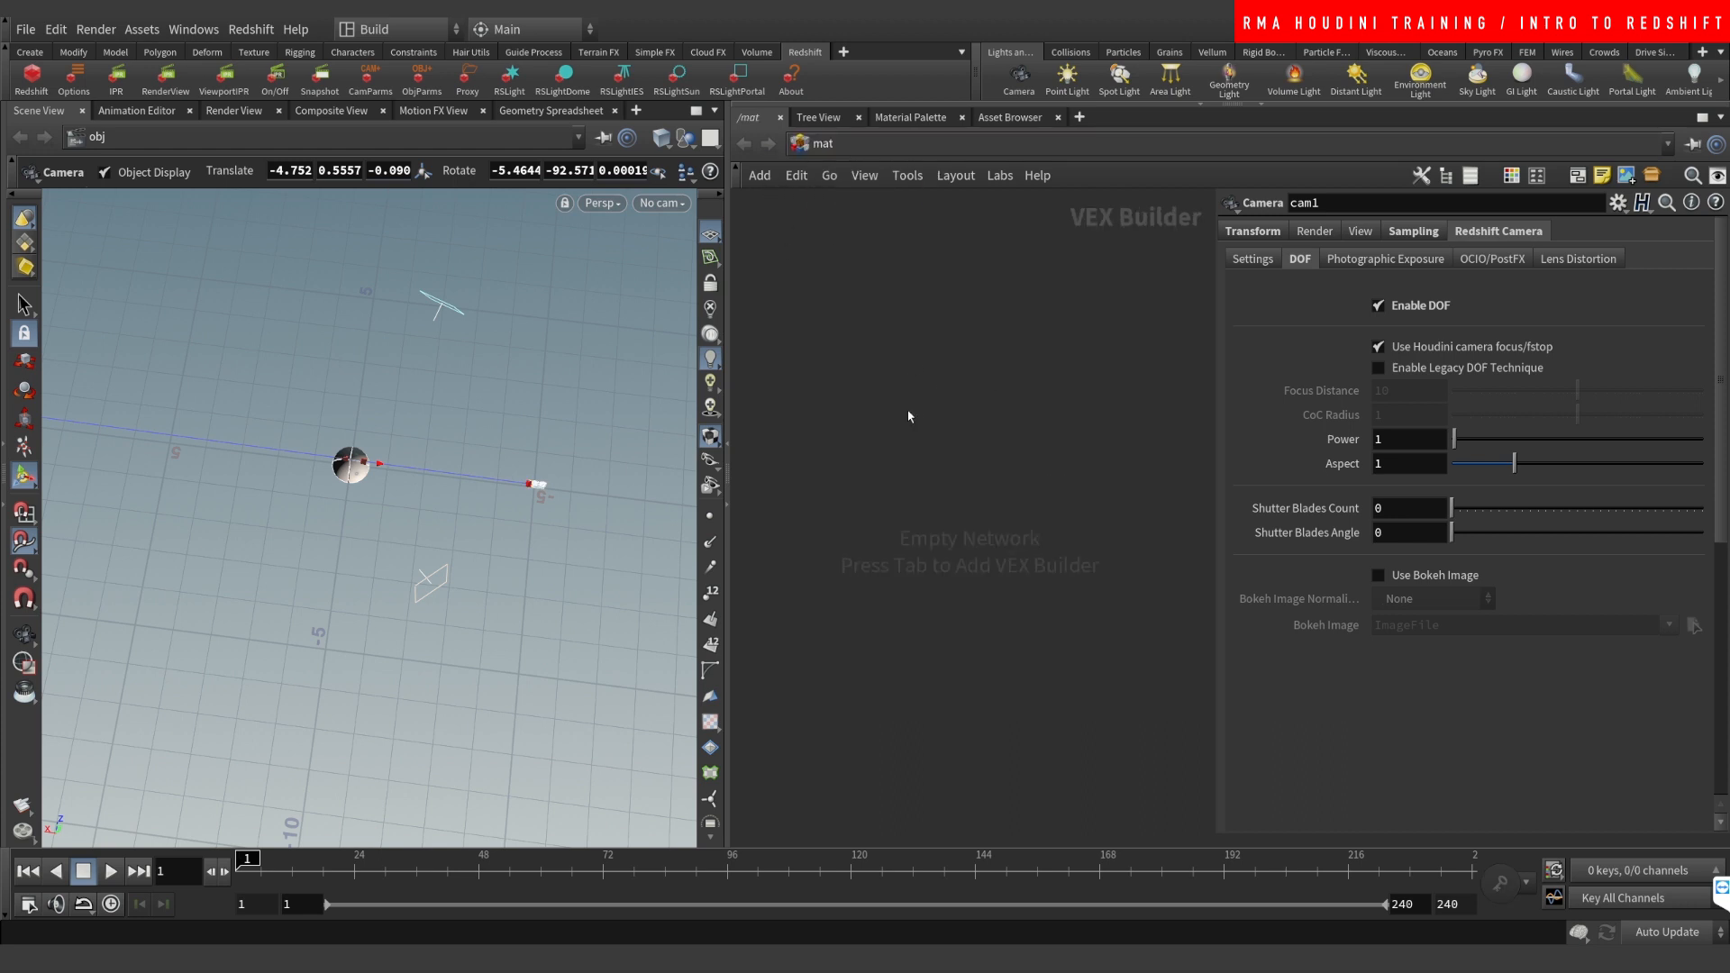
pyautogui.press('Tab')
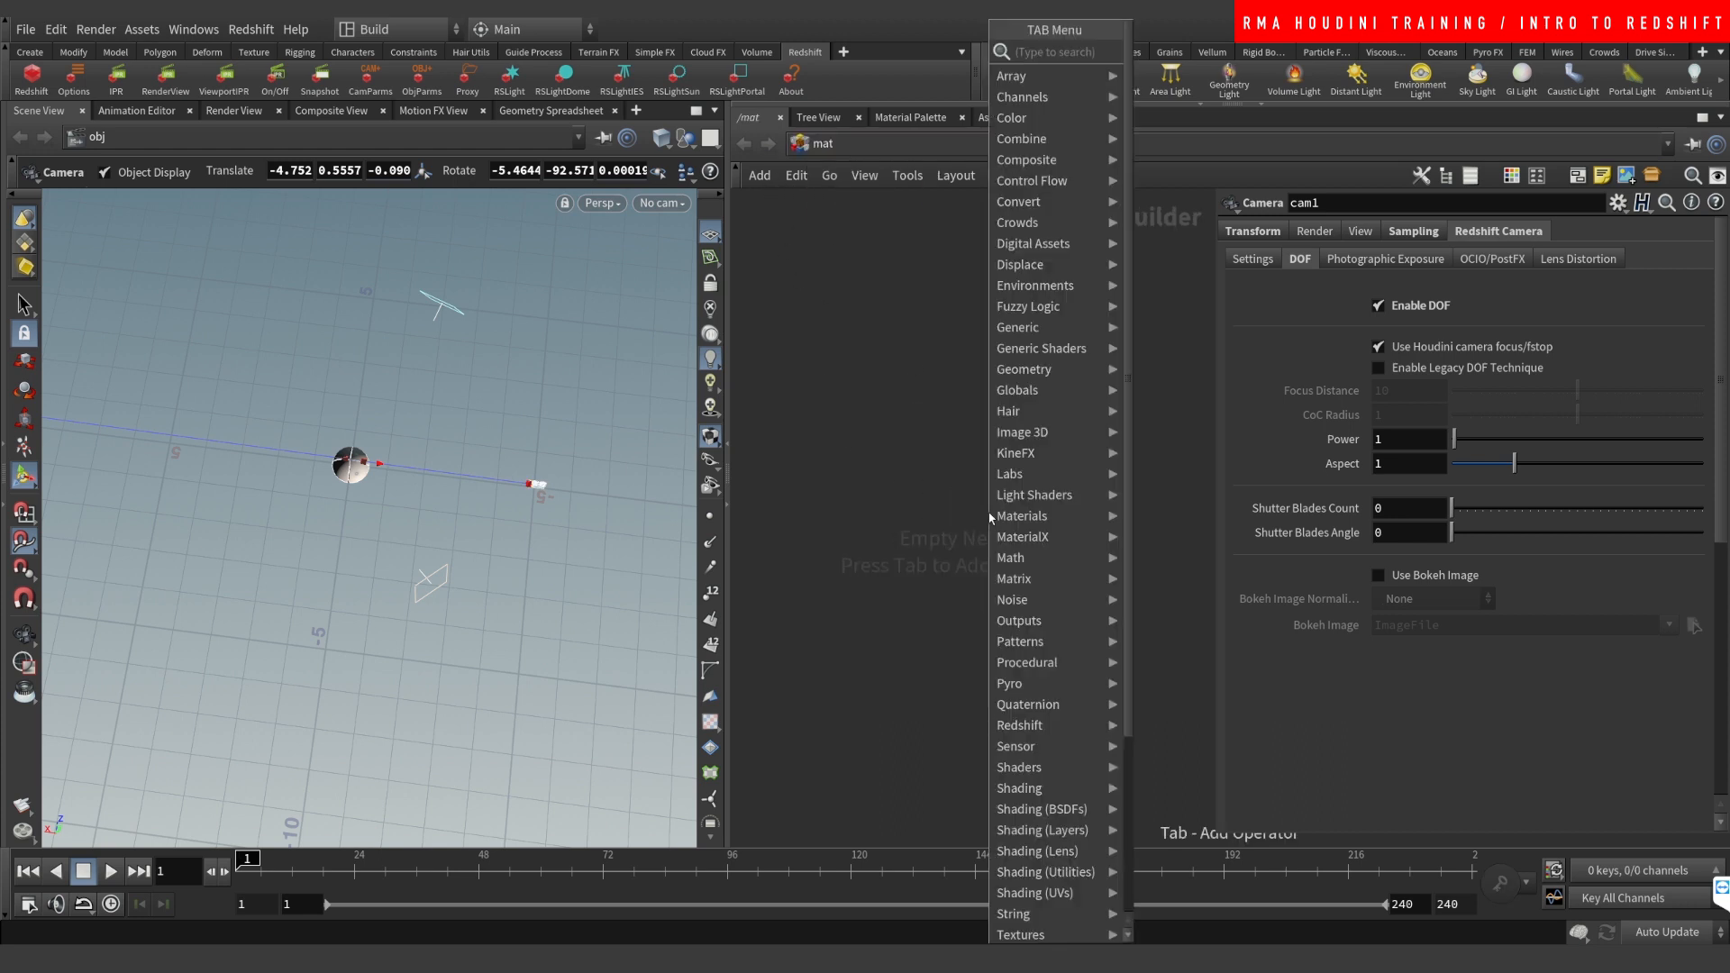
pyautogui.write('redsma')
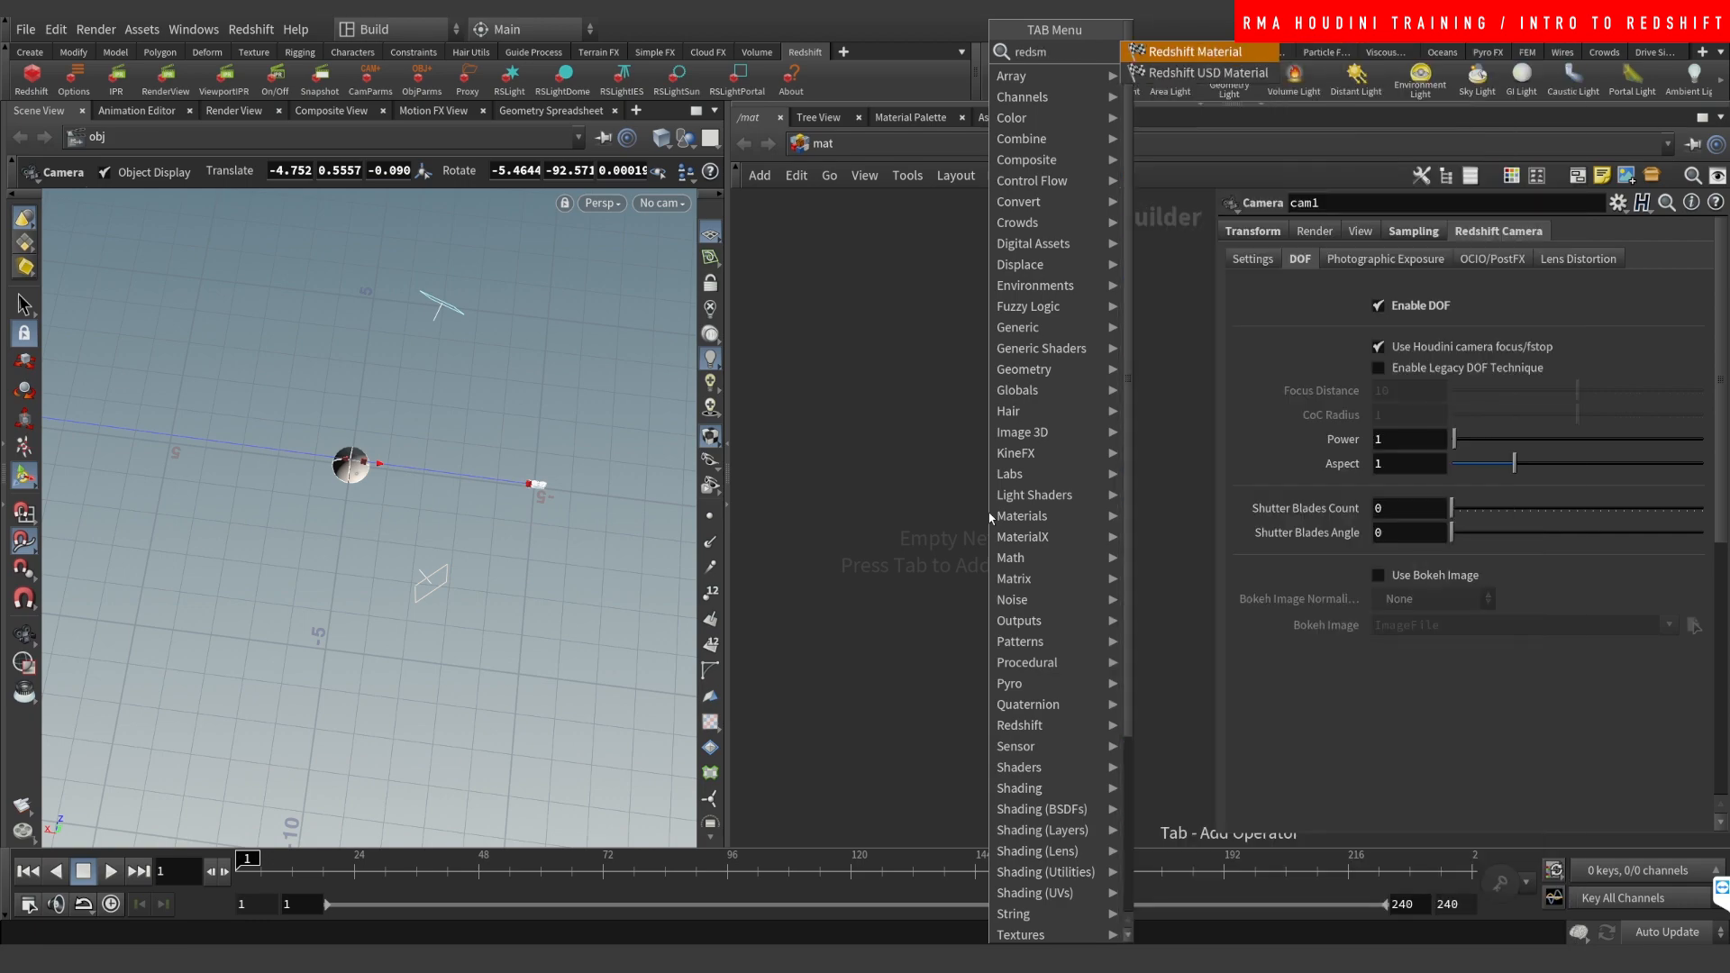
pyautogui.press('Return')
pyautogui.click(991, 518)
# Step: Add an RS Material node beside redshift_material1 in the mat network
pyautogui.press('Tab')
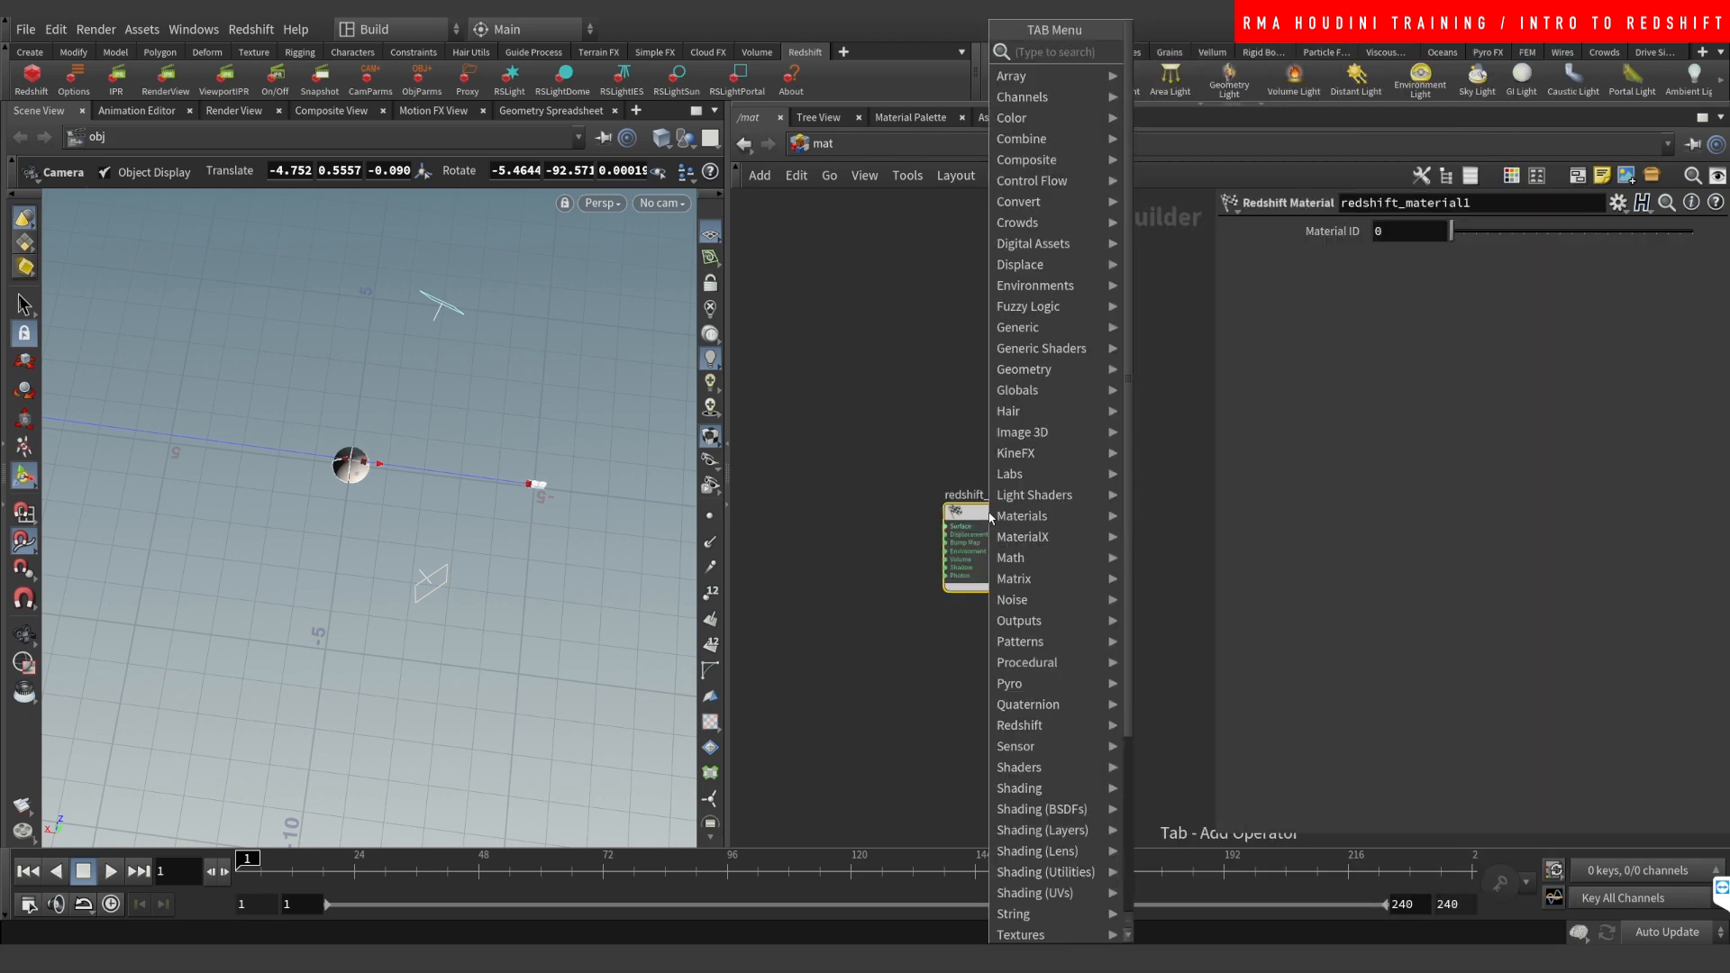
pyautogui.write('rsma')
pyautogui.press('Return')
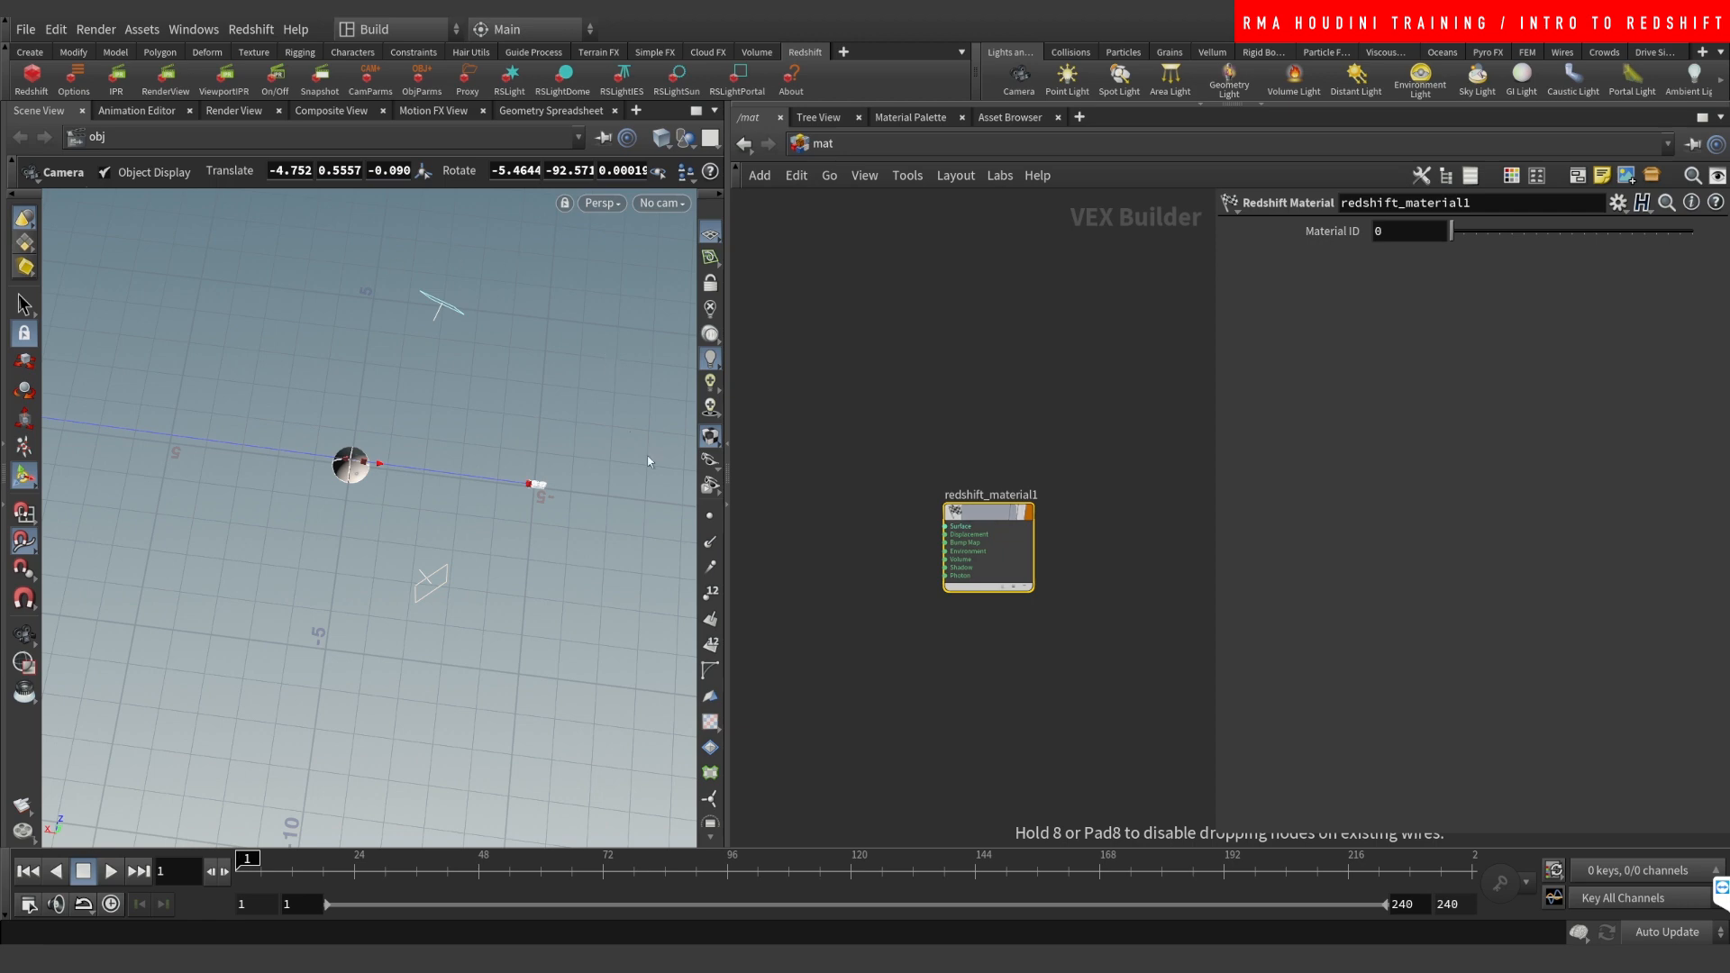
pyautogui.click(844, 518)
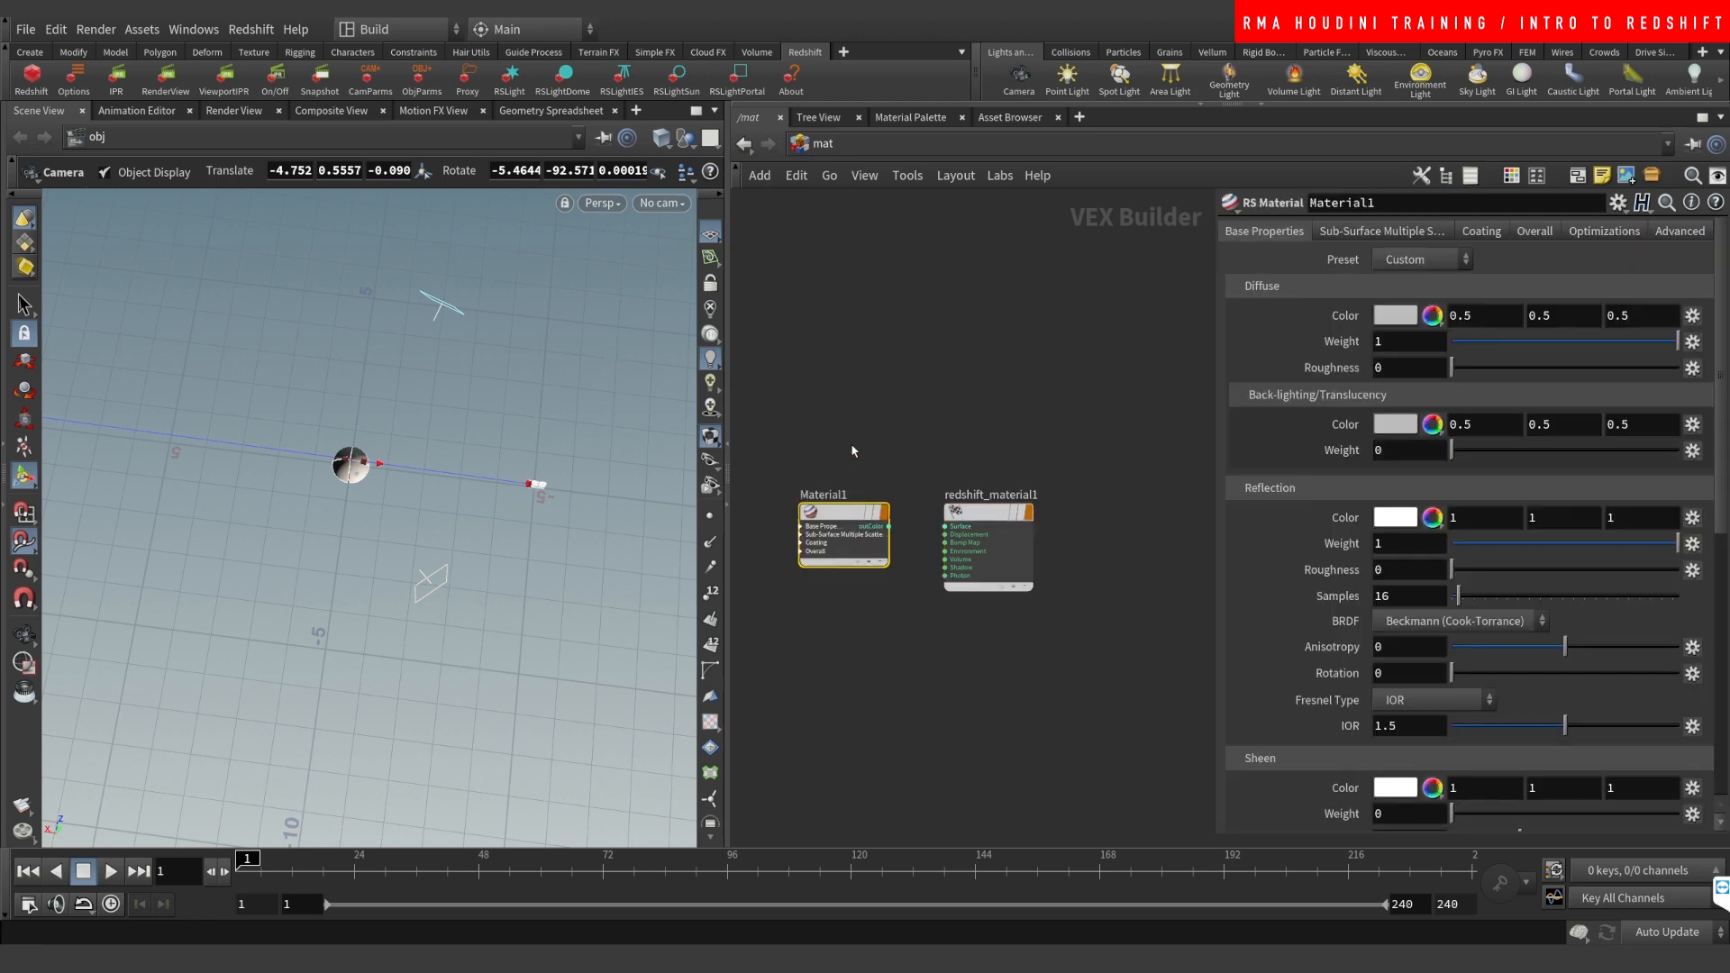
pyautogui.press('Tab')
pyautogui.write('rs')
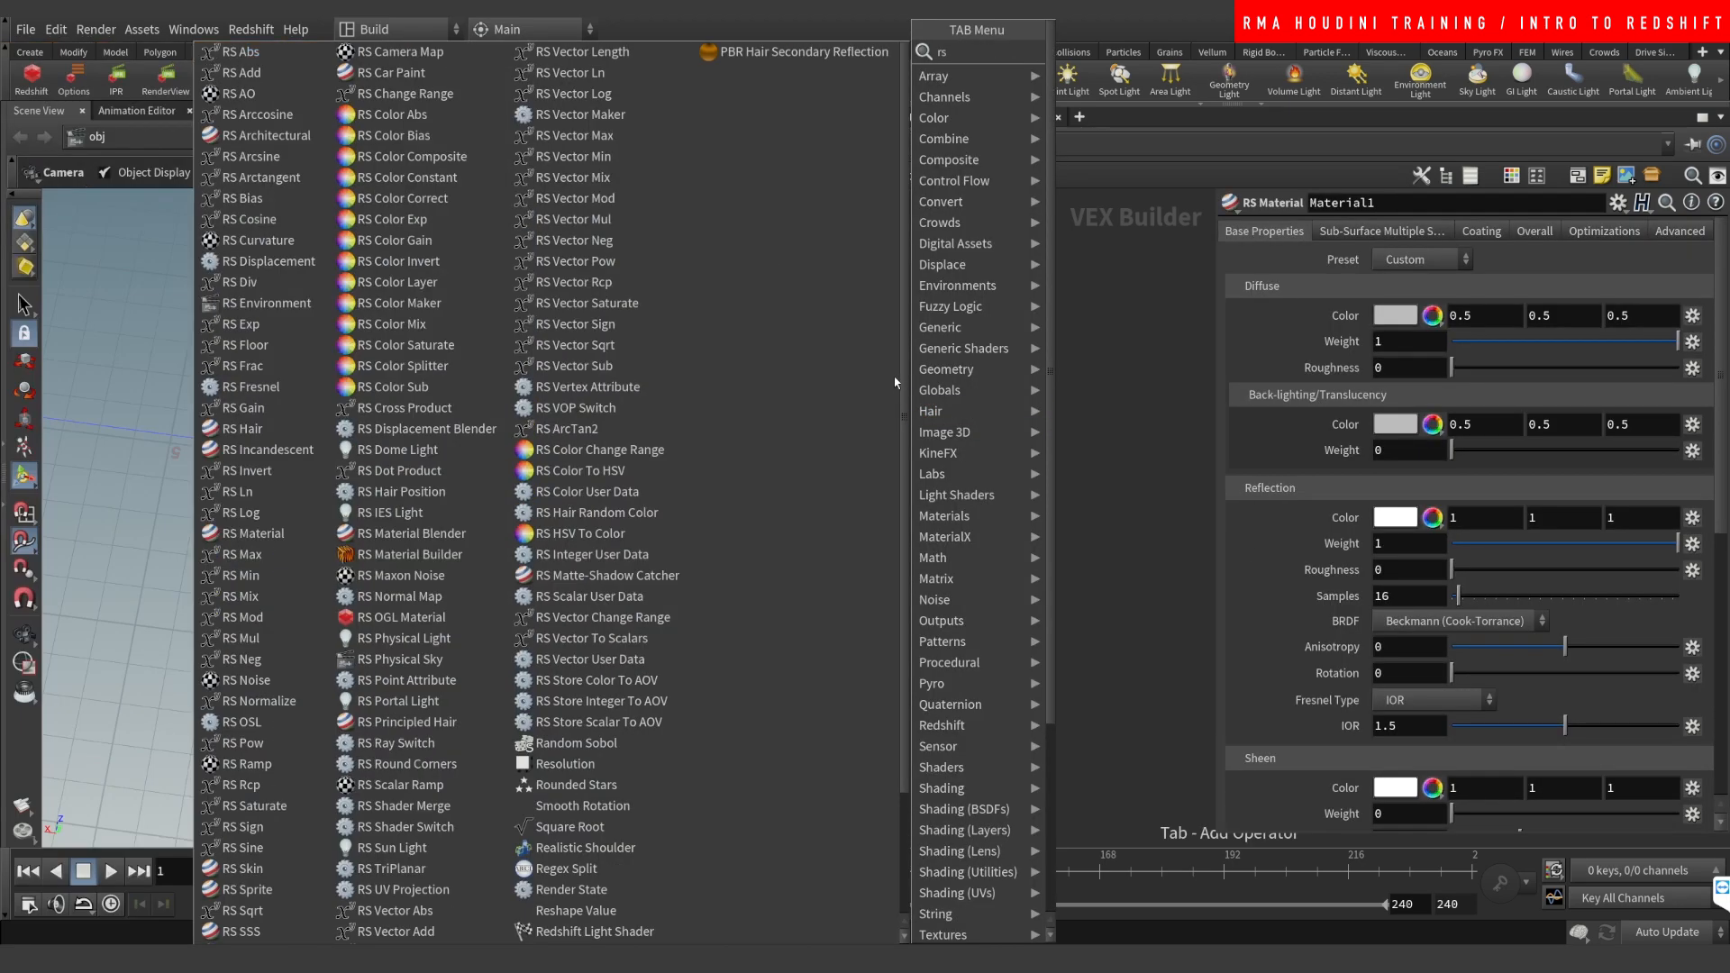
pyautogui.write('mater')
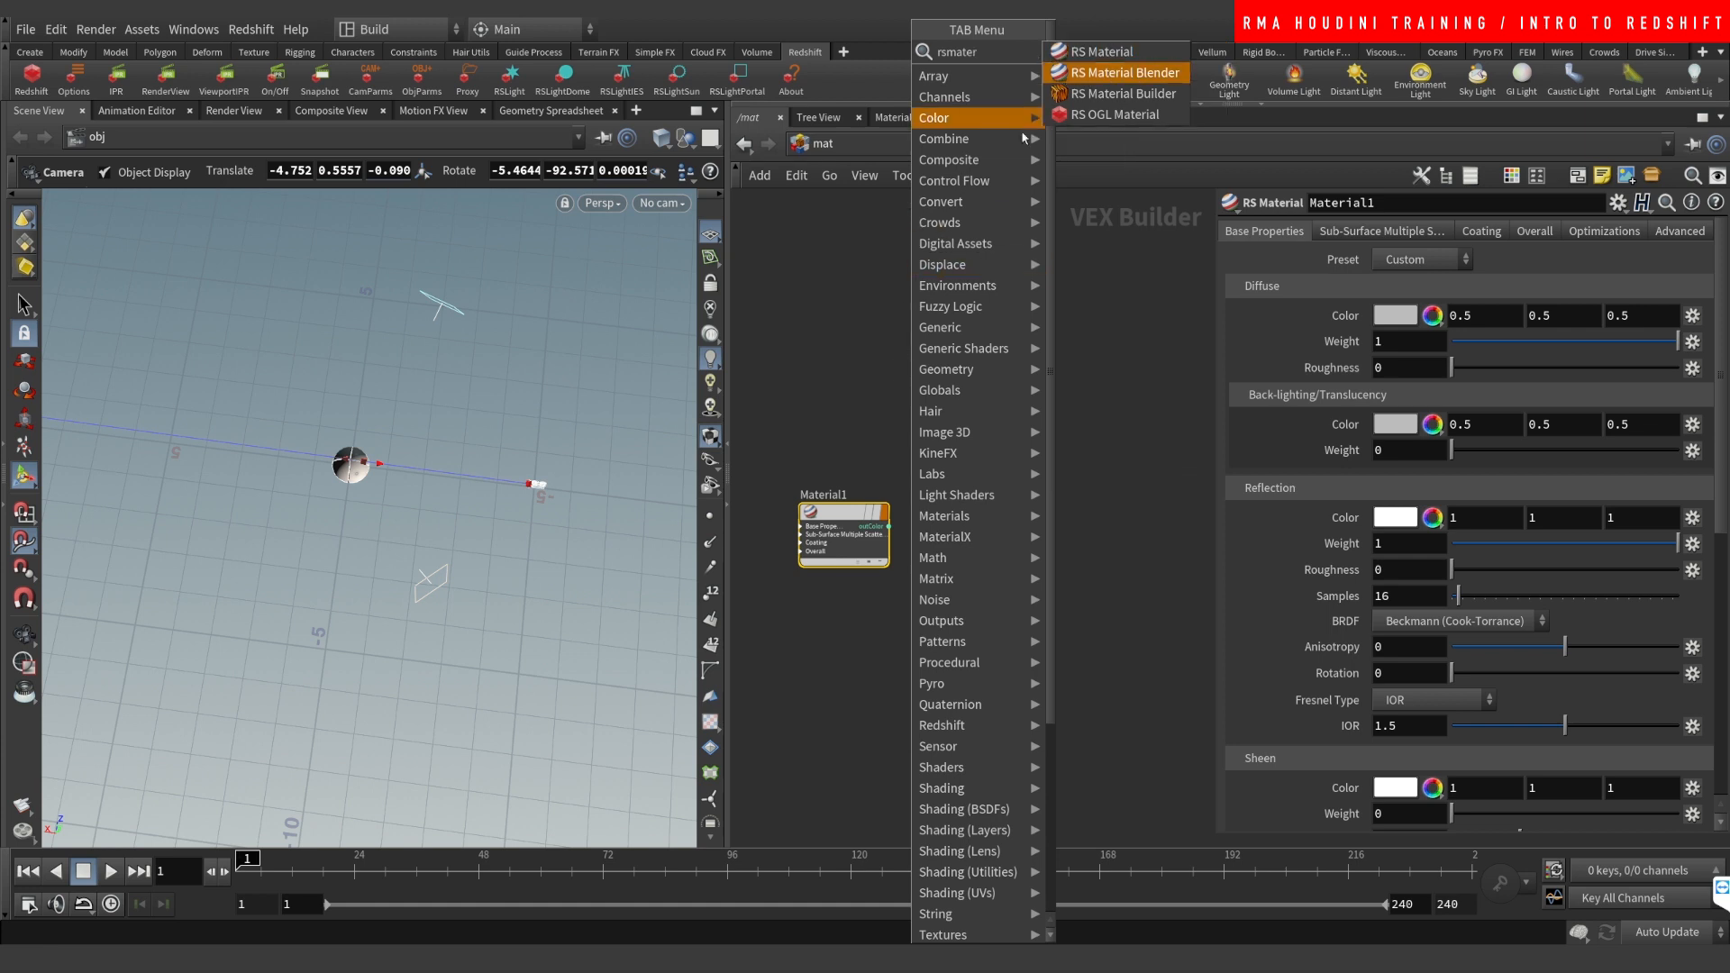
pyautogui.press('Escape')
# Step: Connect Material1's outColor output to the Surface input of redshift_material1, leaving Material1's Base Properties inputs collapsed
pyautogui.press('h')
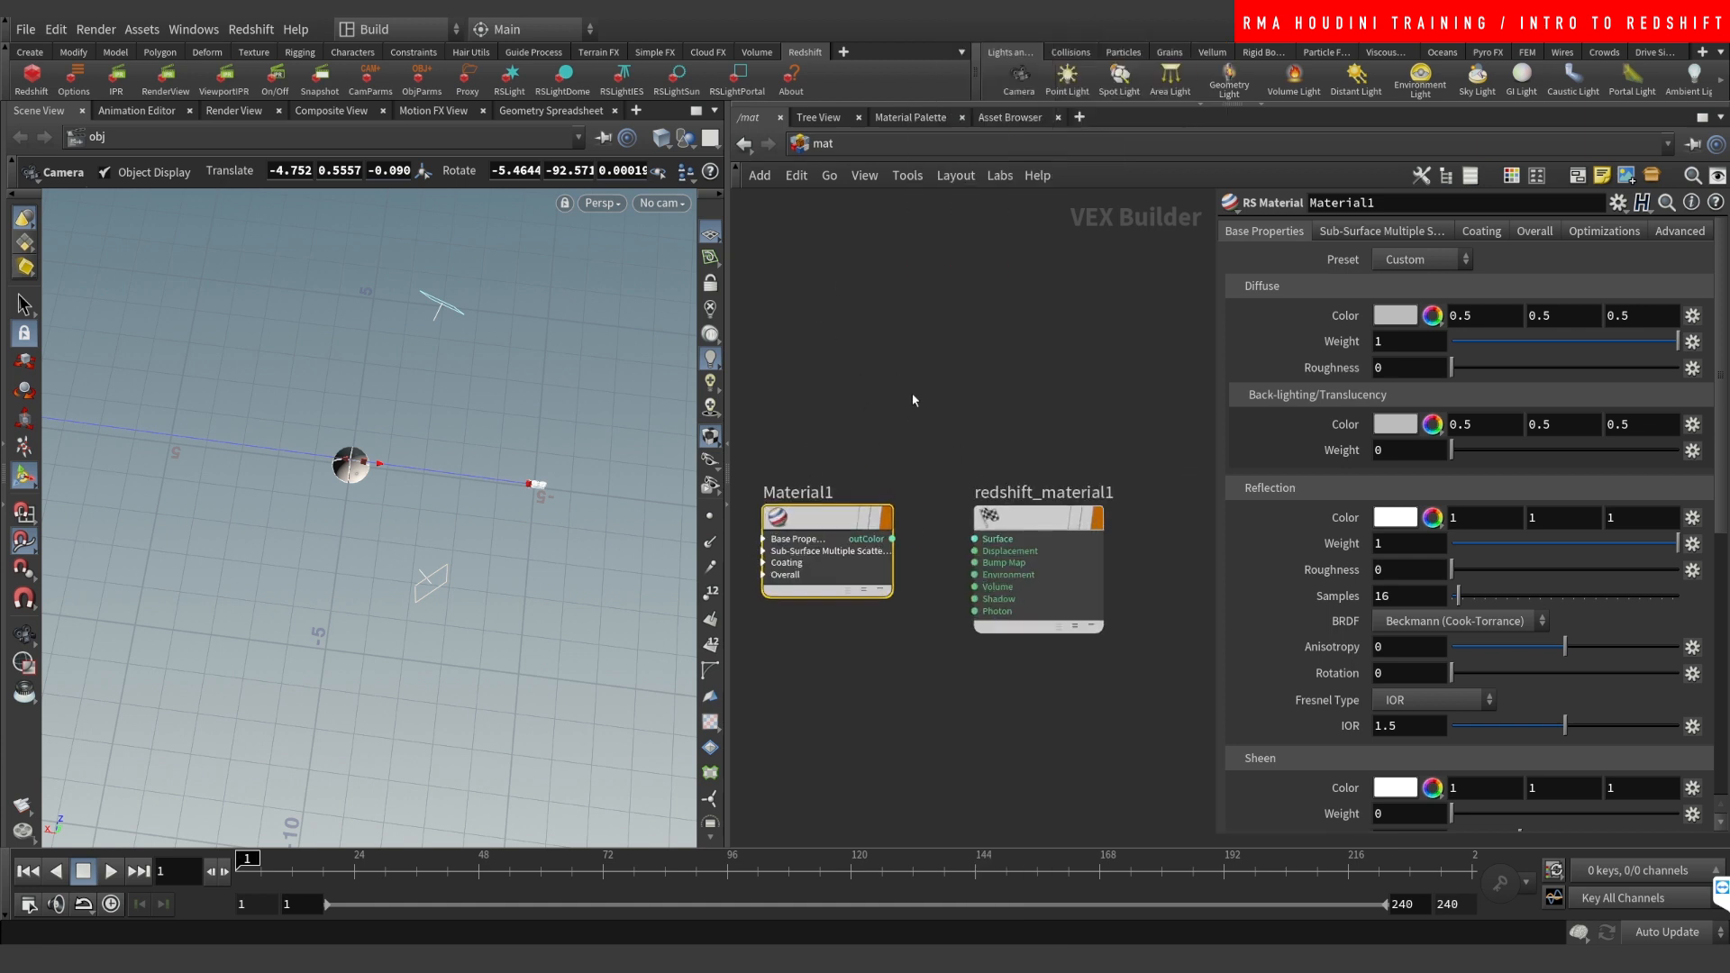
pyautogui.click(849, 434)
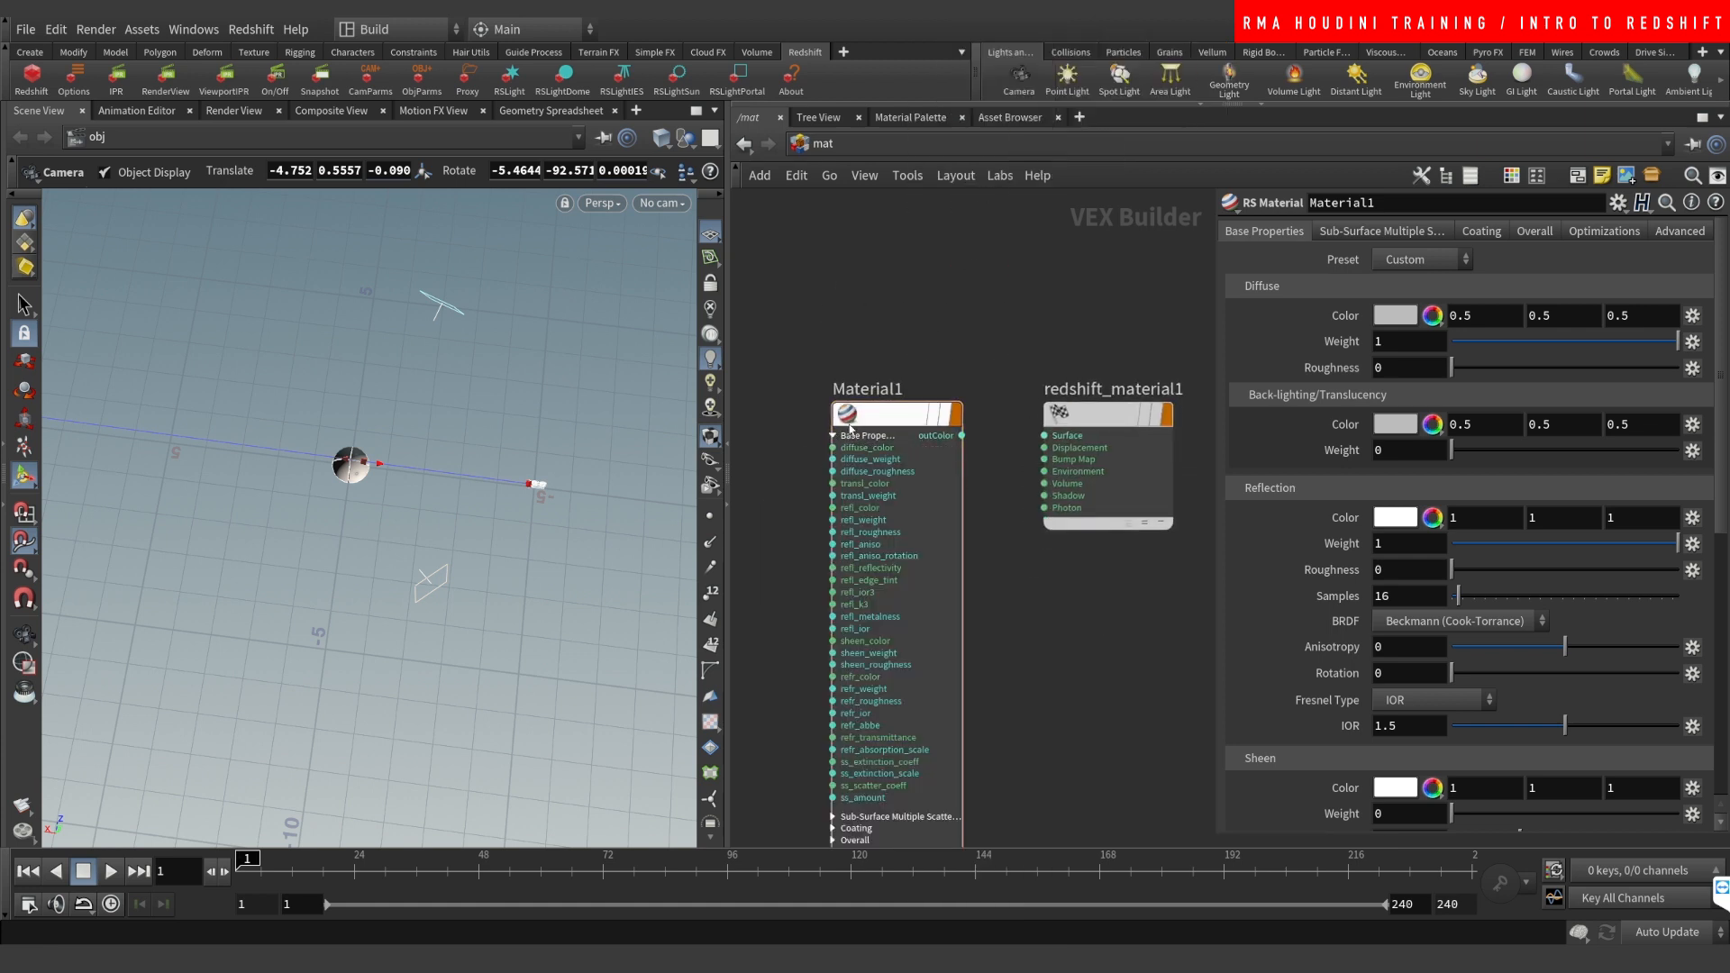
pyautogui.moveTo(793, 549); pyautogui.dragTo(794, 480, button='middle')
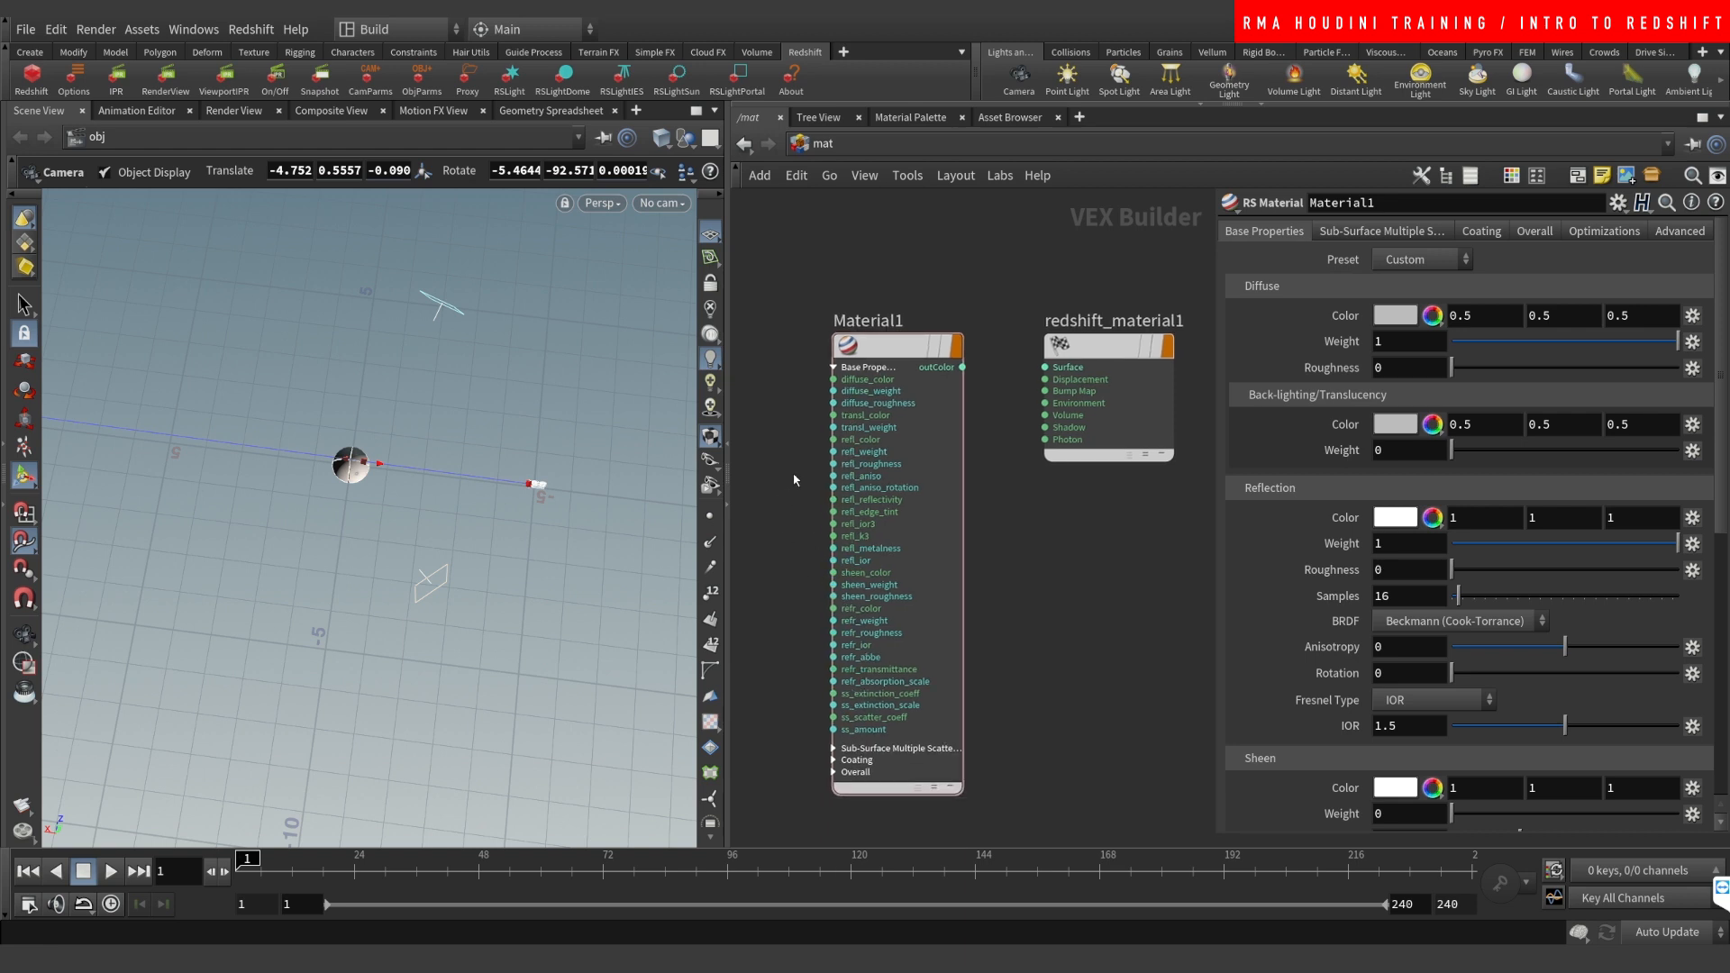
pyautogui.moveTo(796, 561); pyautogui.dragTo(790, 589, button='middle')
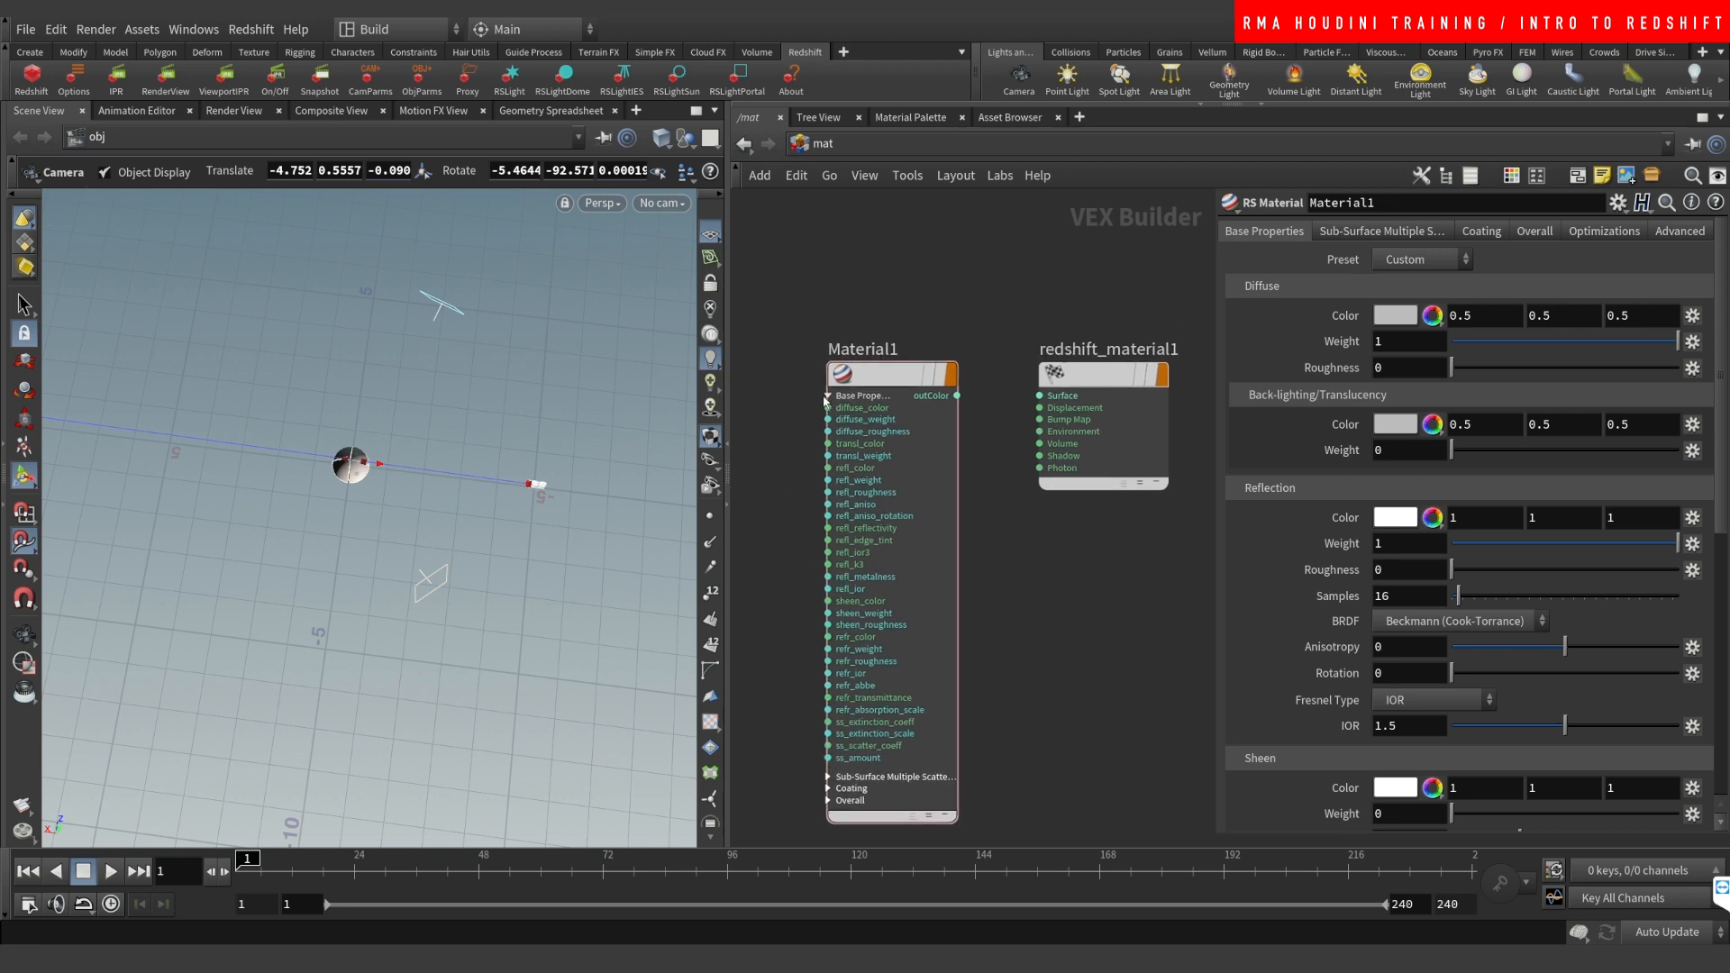
pyautogui.click(828, 396)
pyautogui.click(957, 396)
pyautogui.click(1039, 395)
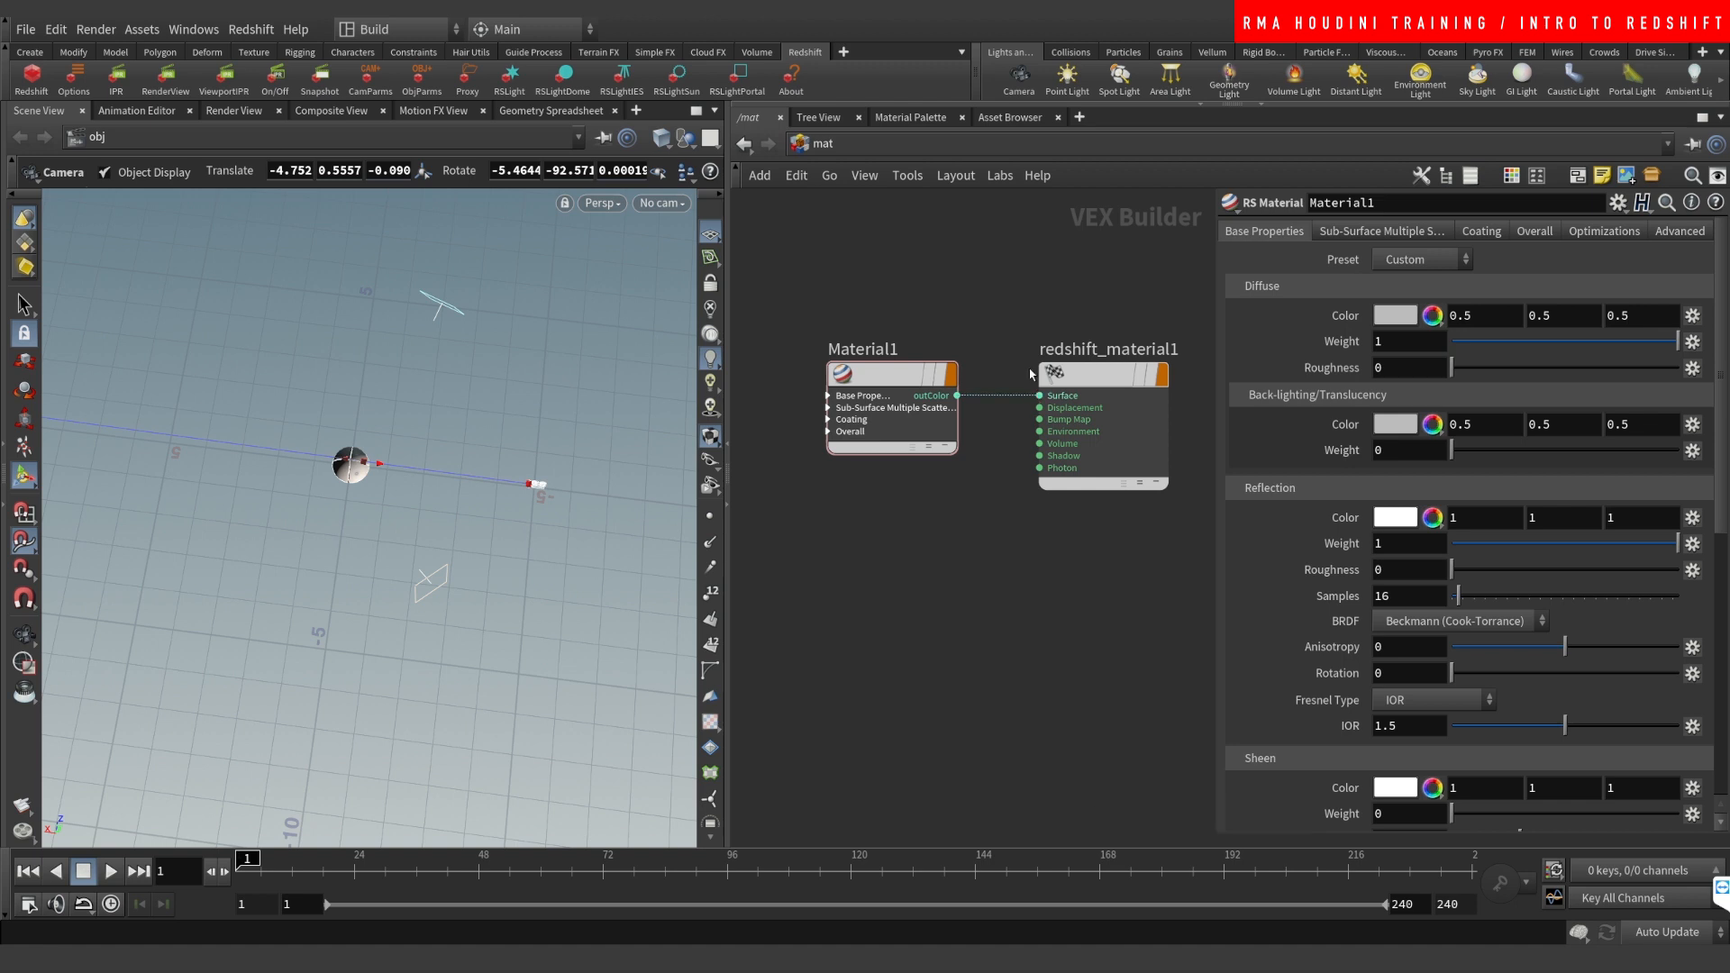
# Step: Rename the redshift_material1 node to tester
pyautogui.moveTo(1032, 374); pyautogui.dragTo(963, 445, button='middle')
pyautogui.doubleClick(1041, 421)
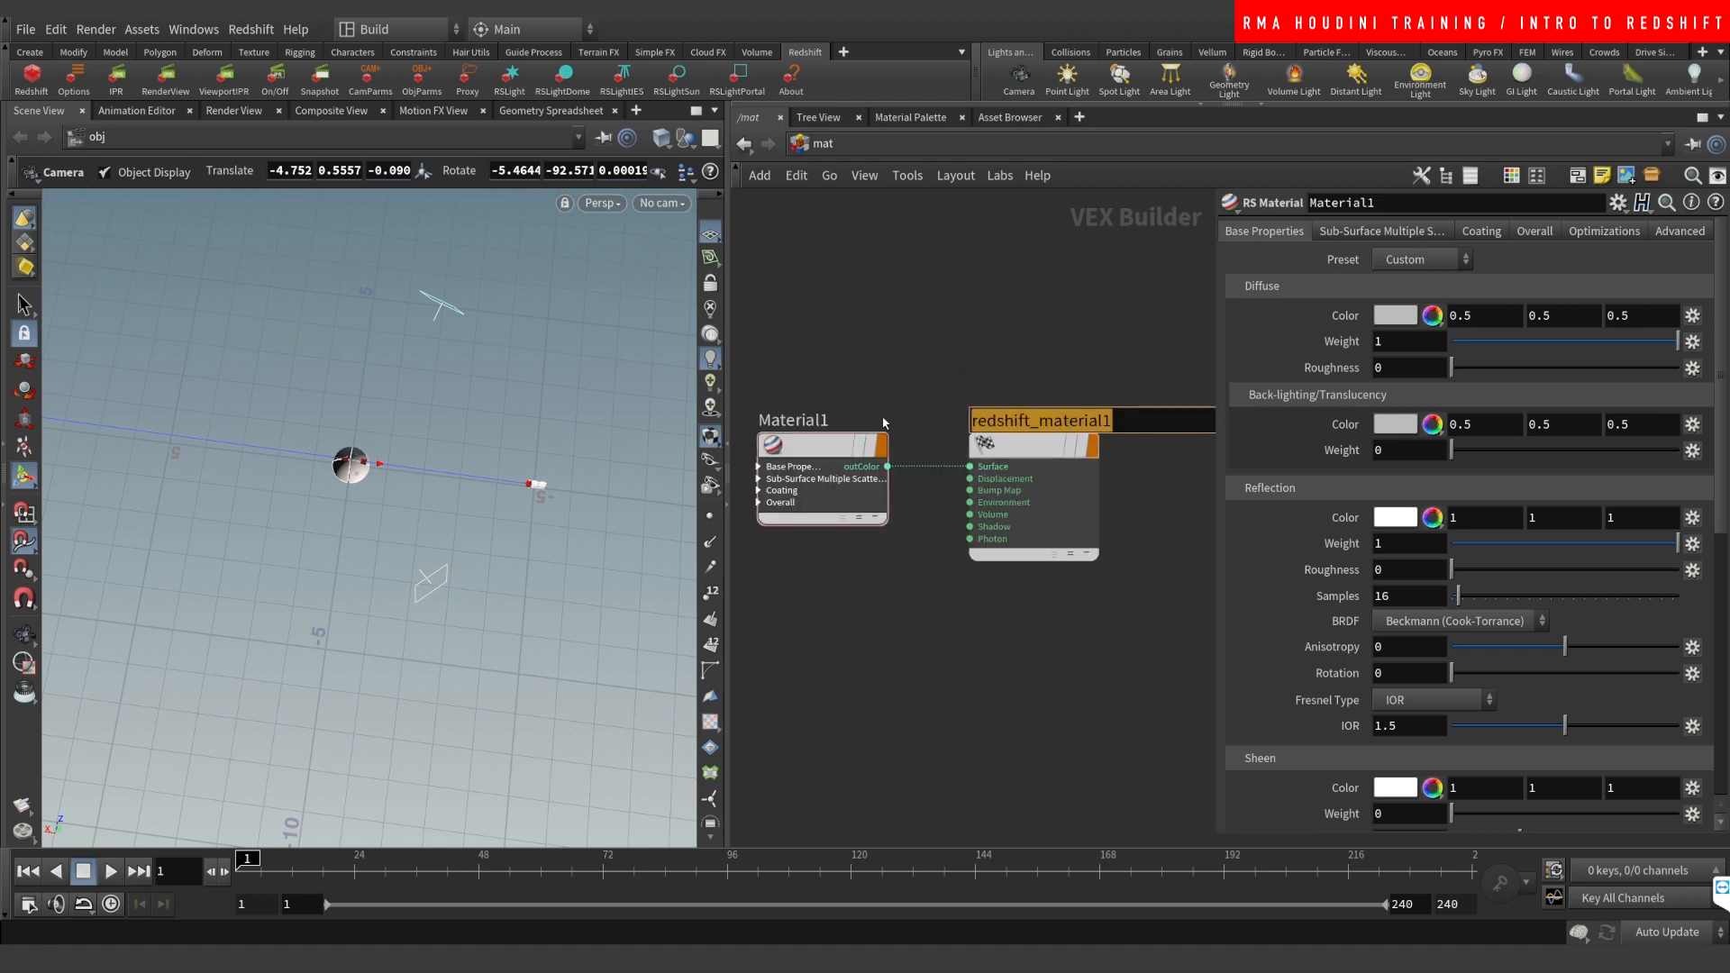
pyautogui.write('tester')
pyautogui.press('Return')
# Step: Apply the Gold preset to the Material1 node
pyautogui.moveTo(834, 315); pyautogui.dragTo(809, 632)
pyautogui.click(1406, 261)
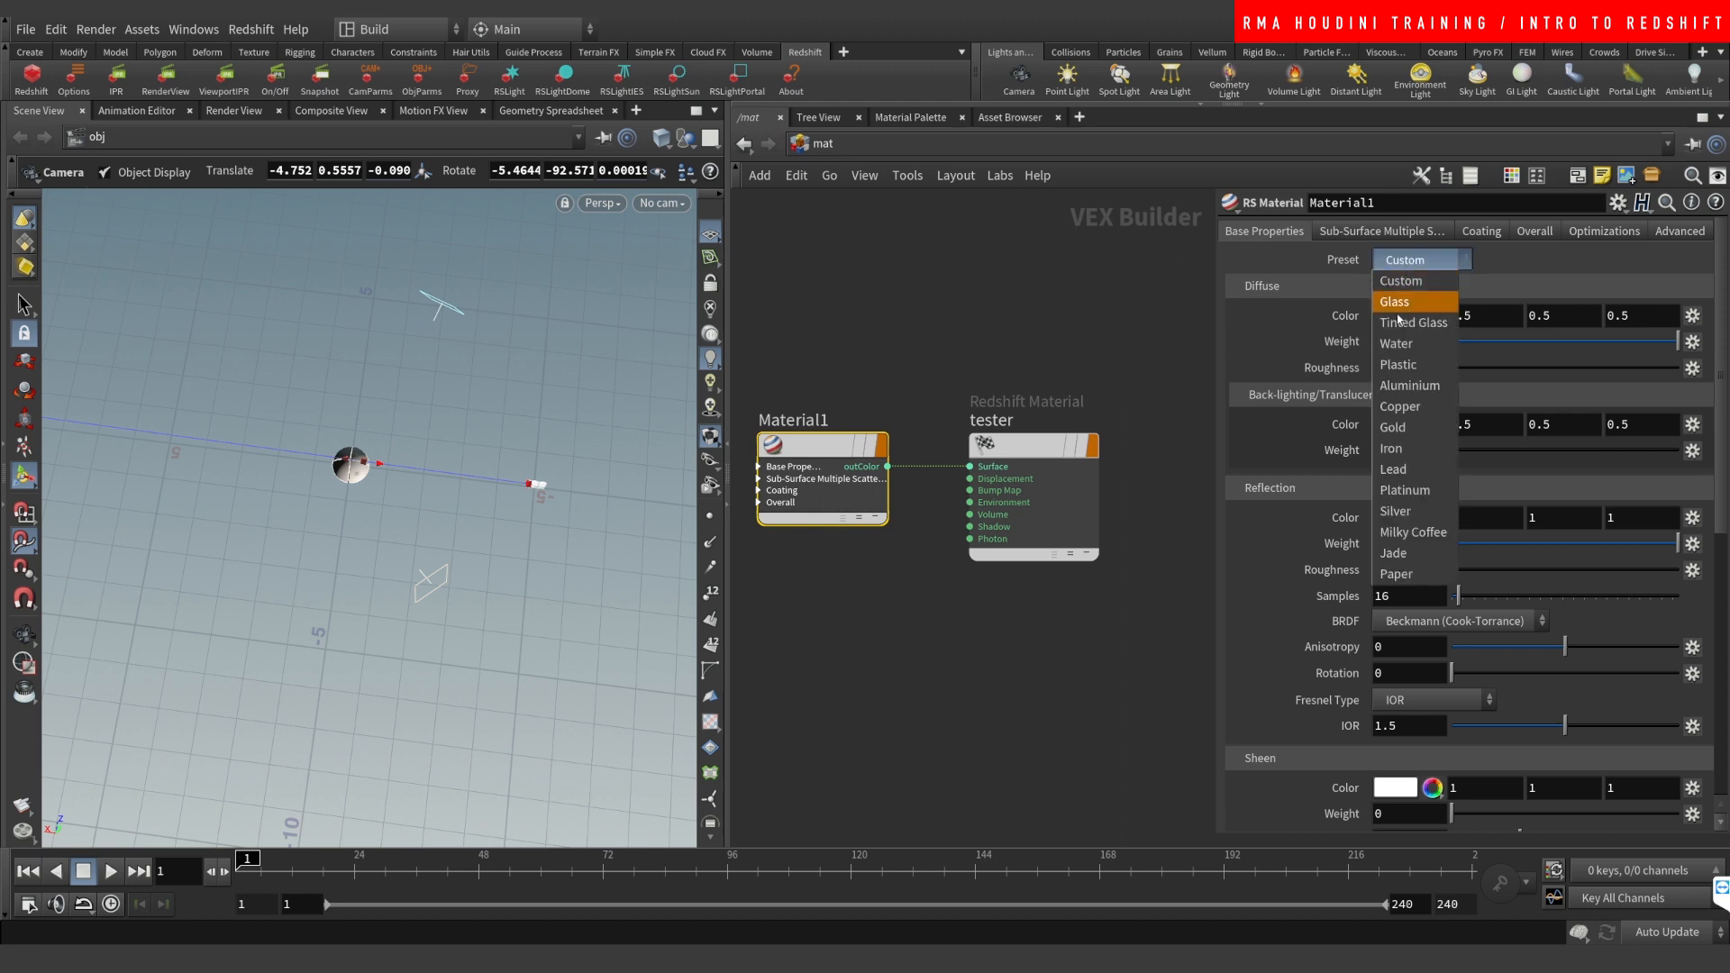
pyautogui.click(1406, 437)
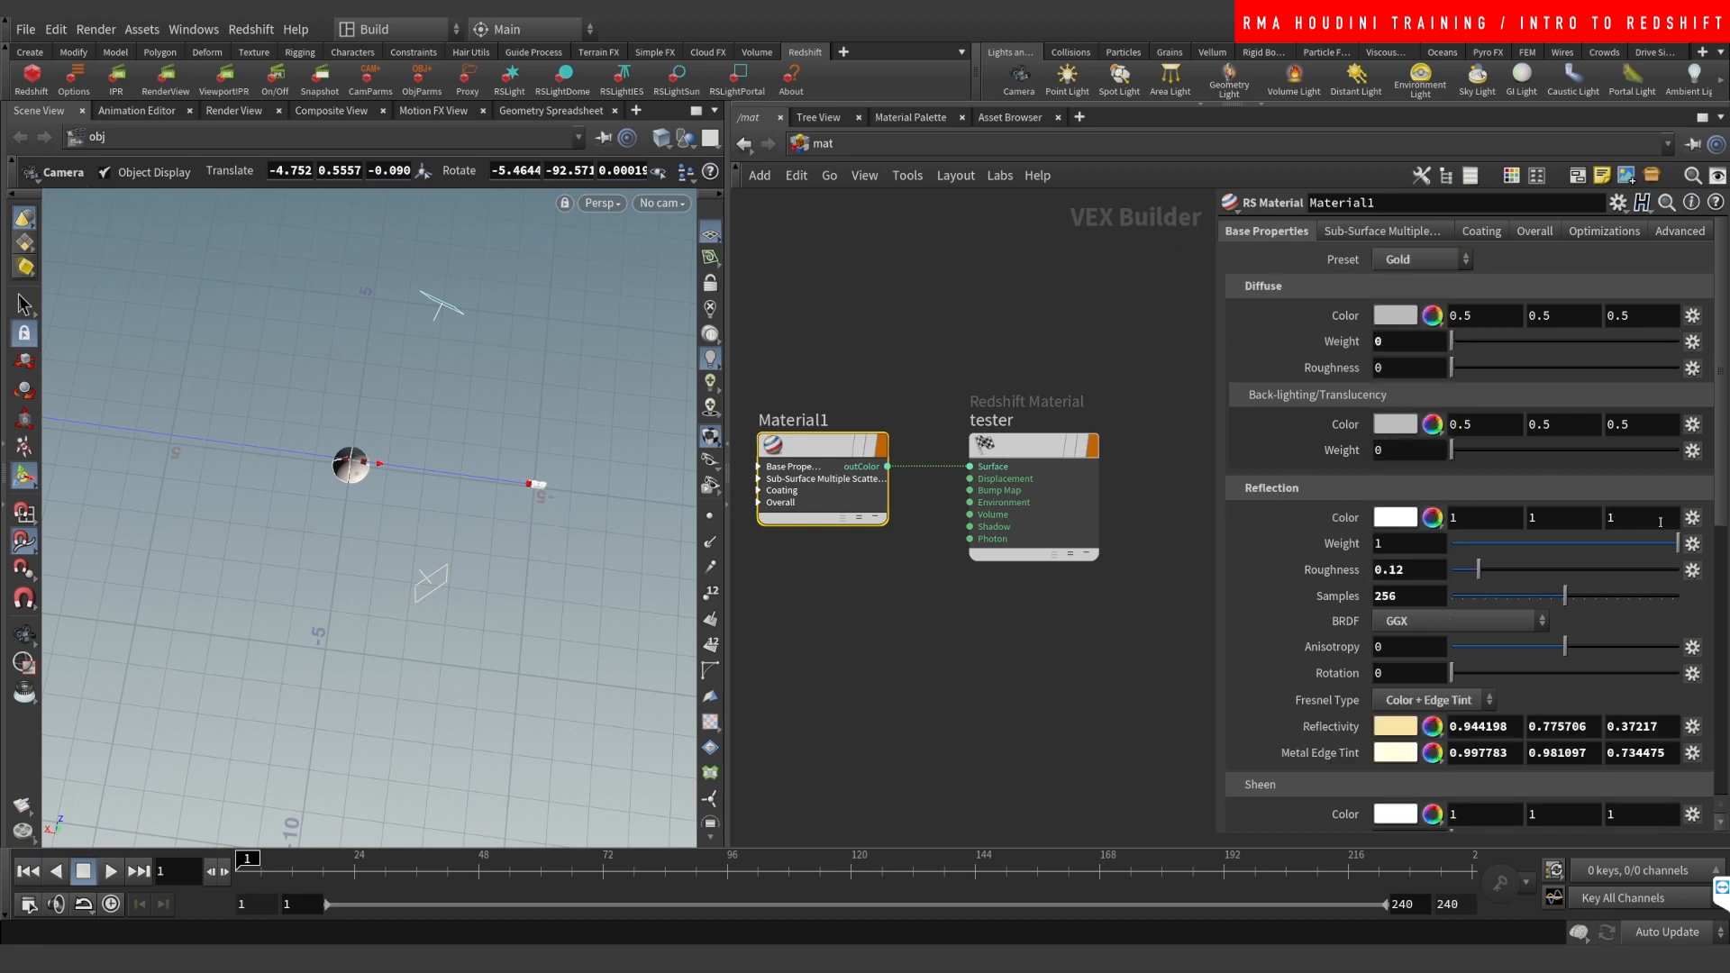
# Step: Change Material1's Reflectivity color to a softened orange of 1, 0.5565, 0.113
pyautogui.scroll(-3, 1724, 507)
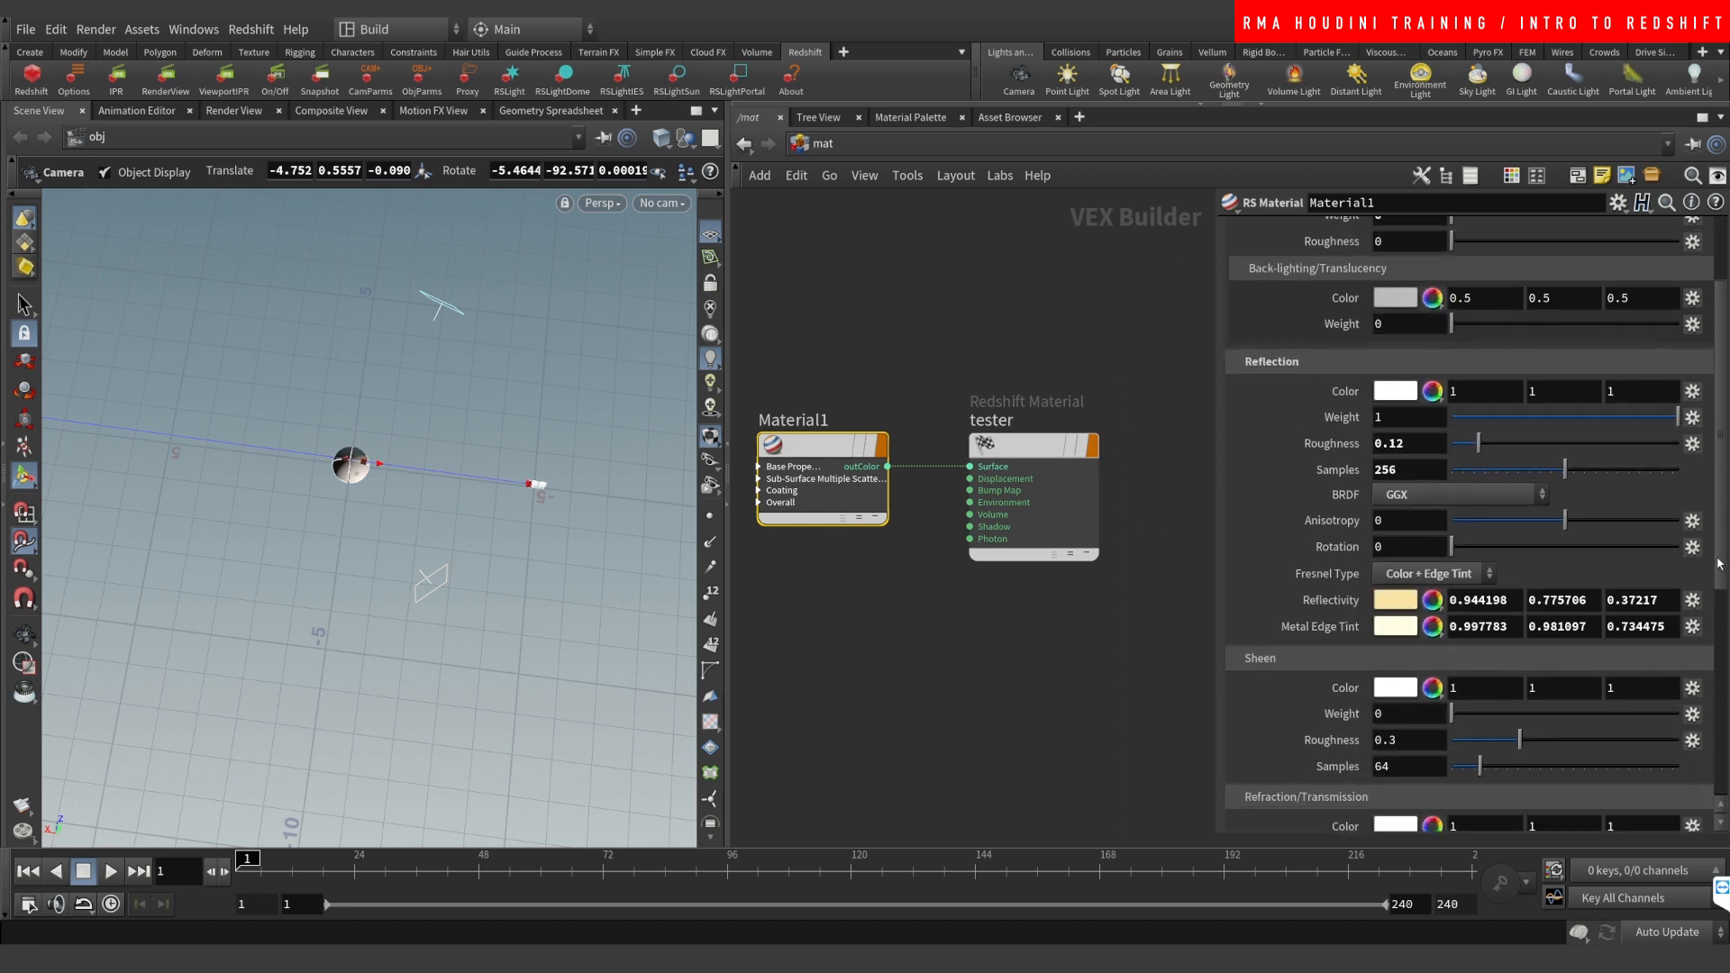
pyautogui.click(1393, 601)
pyautogui.click(1380, 412)
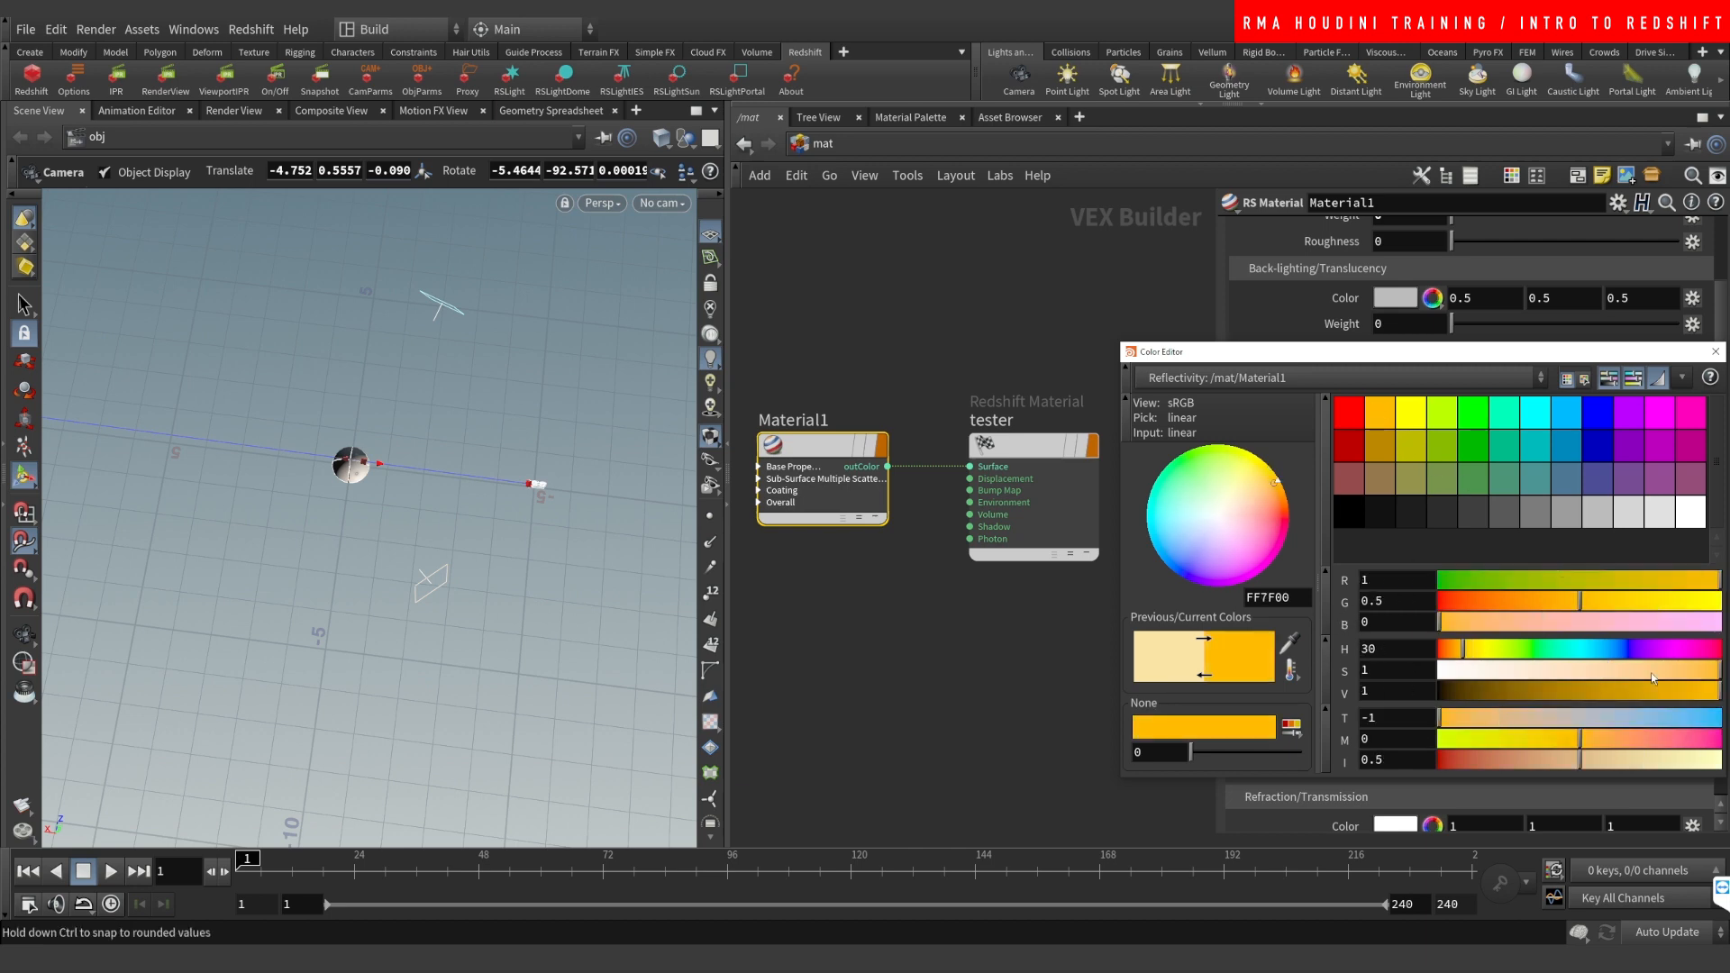
pyautogui.moveTo(1651, 672); pyautogui.dragTo(1663, 672)
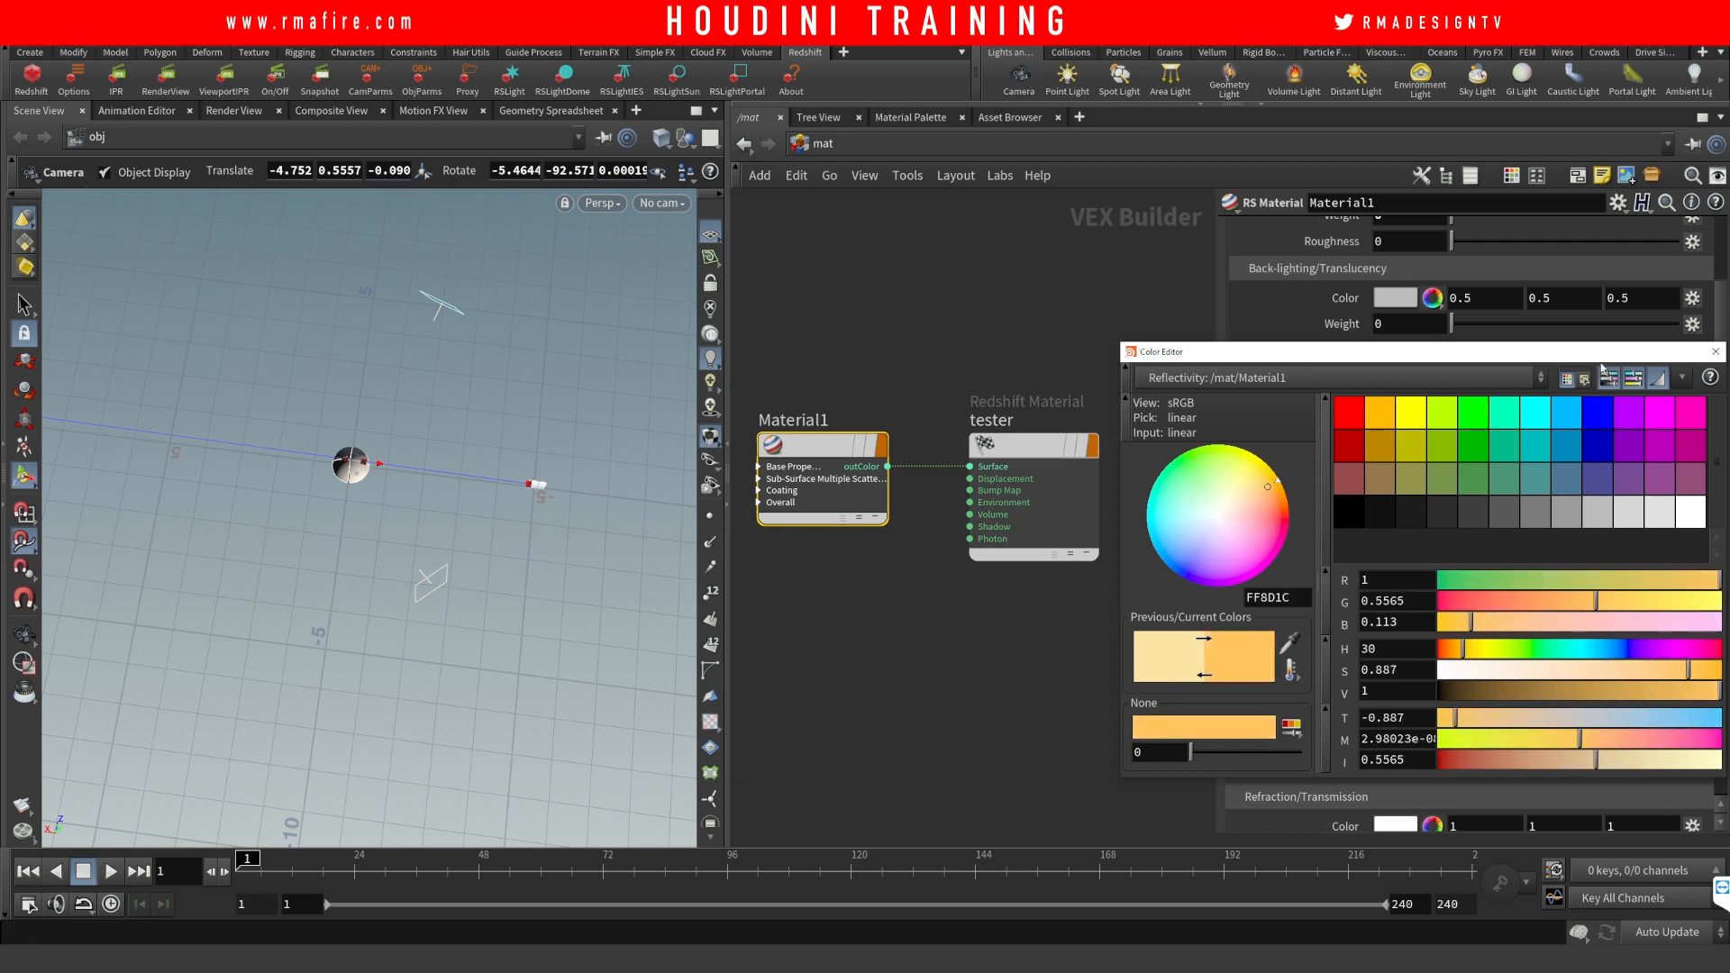
pyautogui.click(1716, 351)
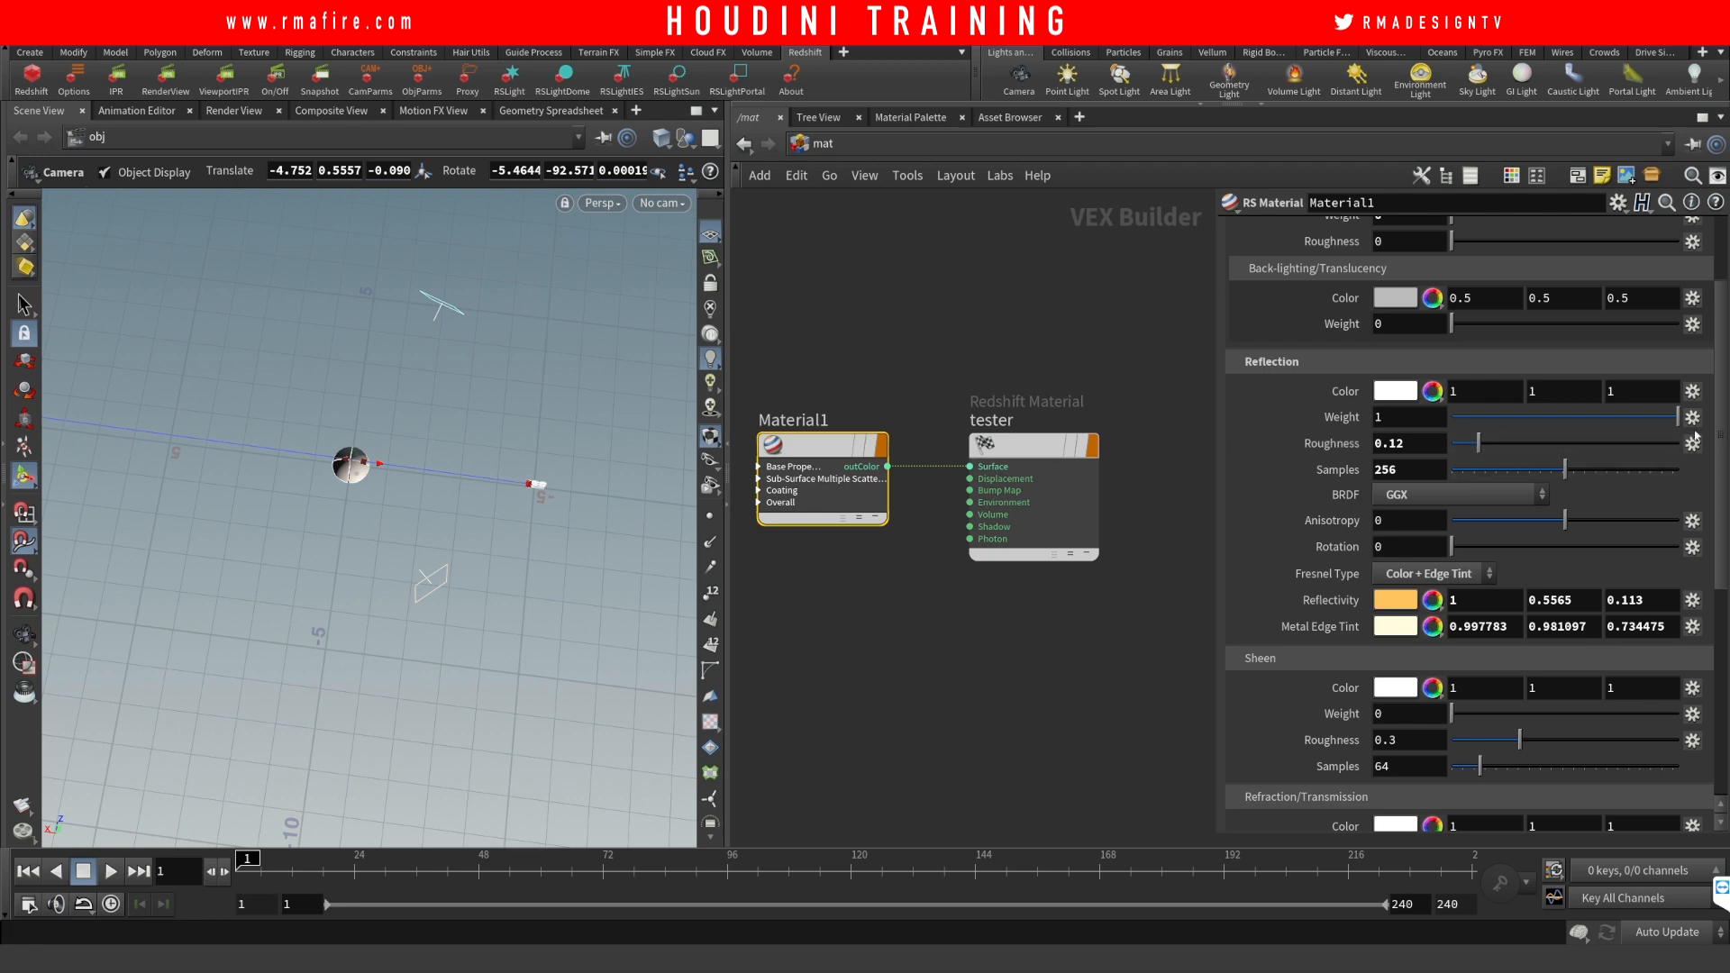
pyautogui.scroll(3, 1499, 309)
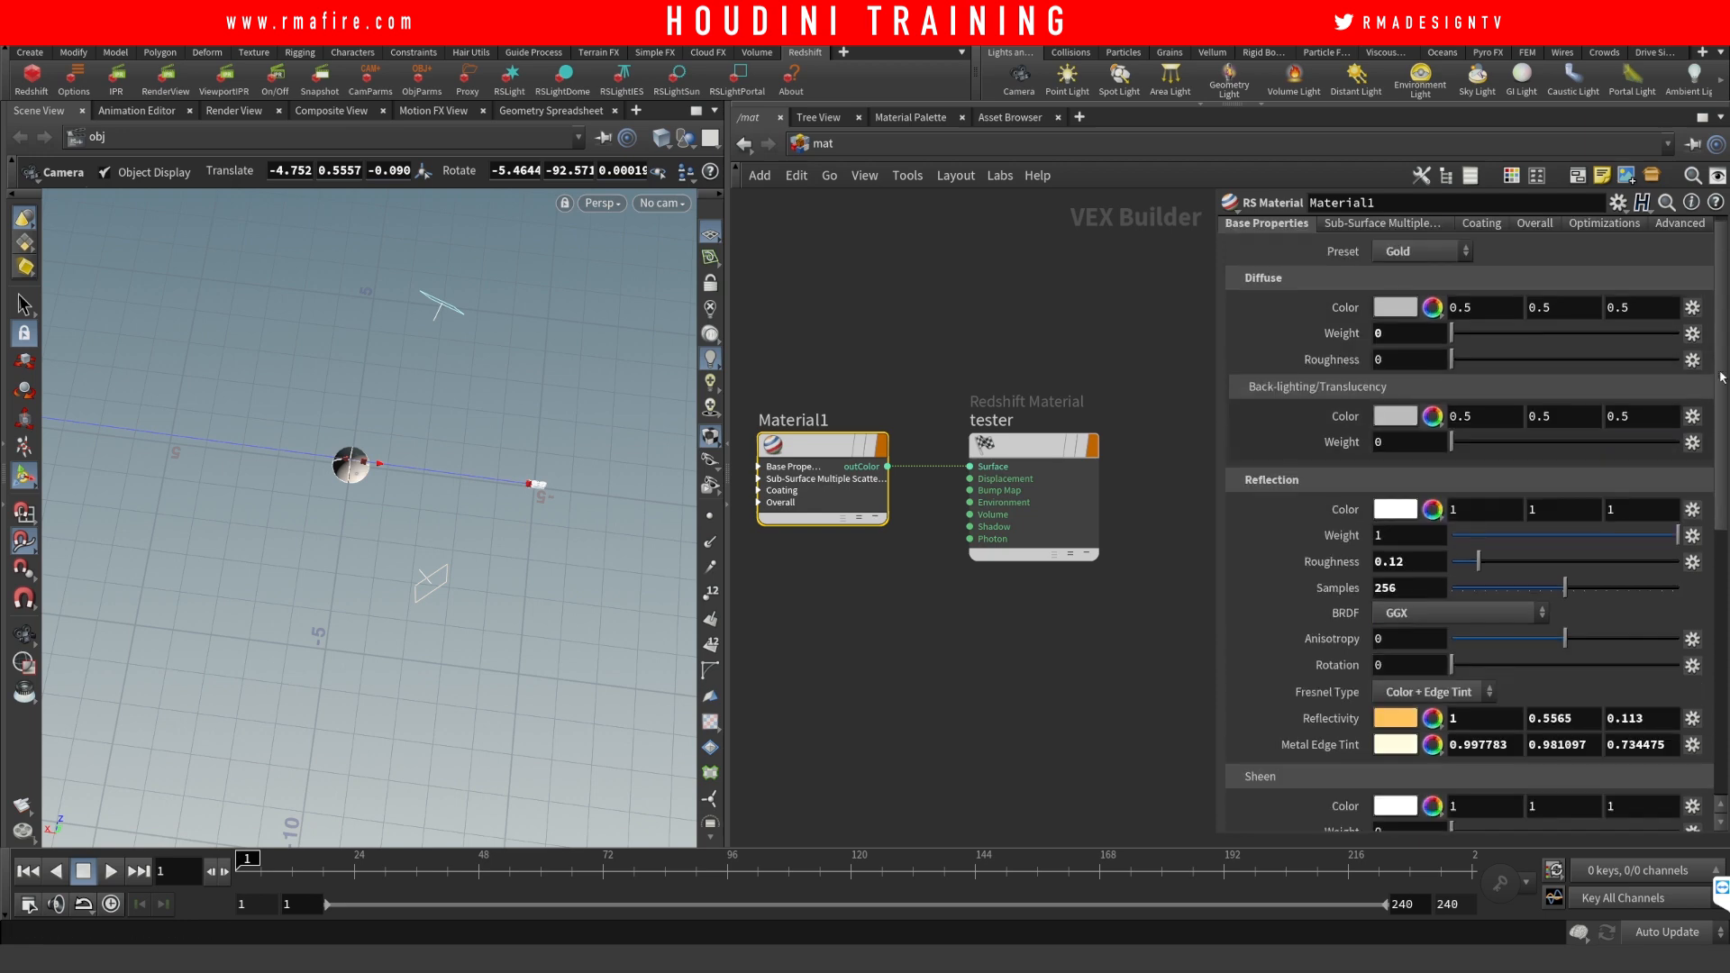
# Step: Go back to the obj context, enter sphere1 and add a displayed Material node below the sphere node
pyautogui.click(824, 145)
pyautogui.click(847, 219)
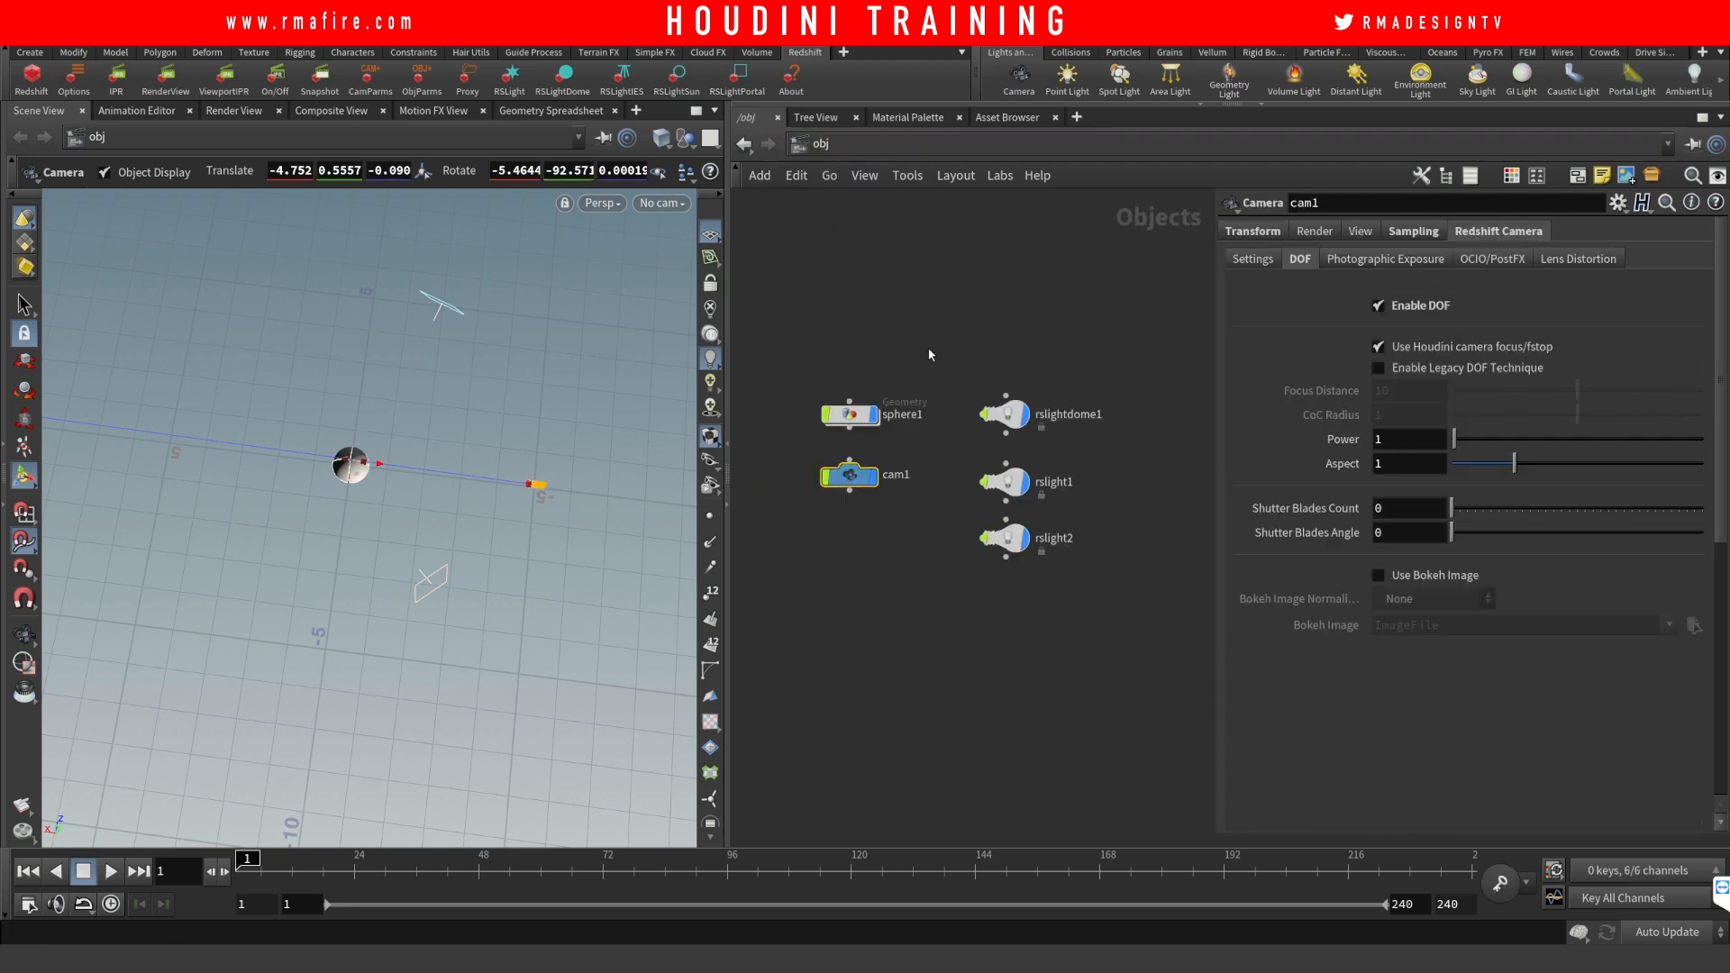
pyautogui.doubleClick(850, 415)
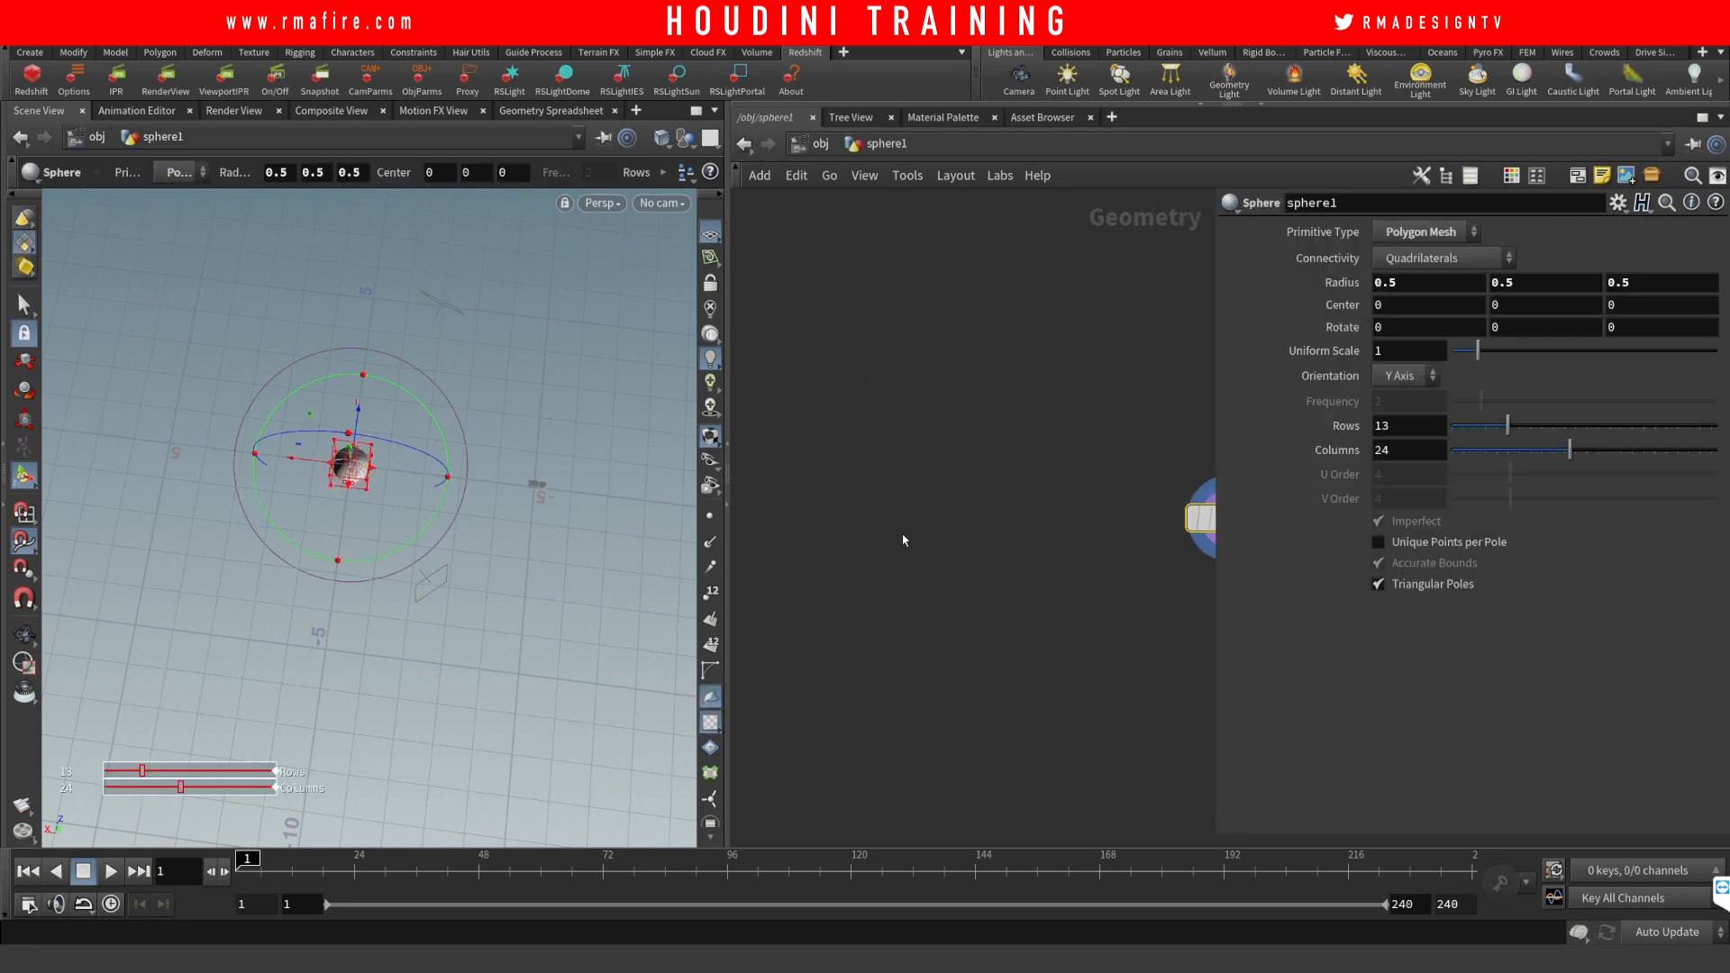
pyautogui.press('Tab')
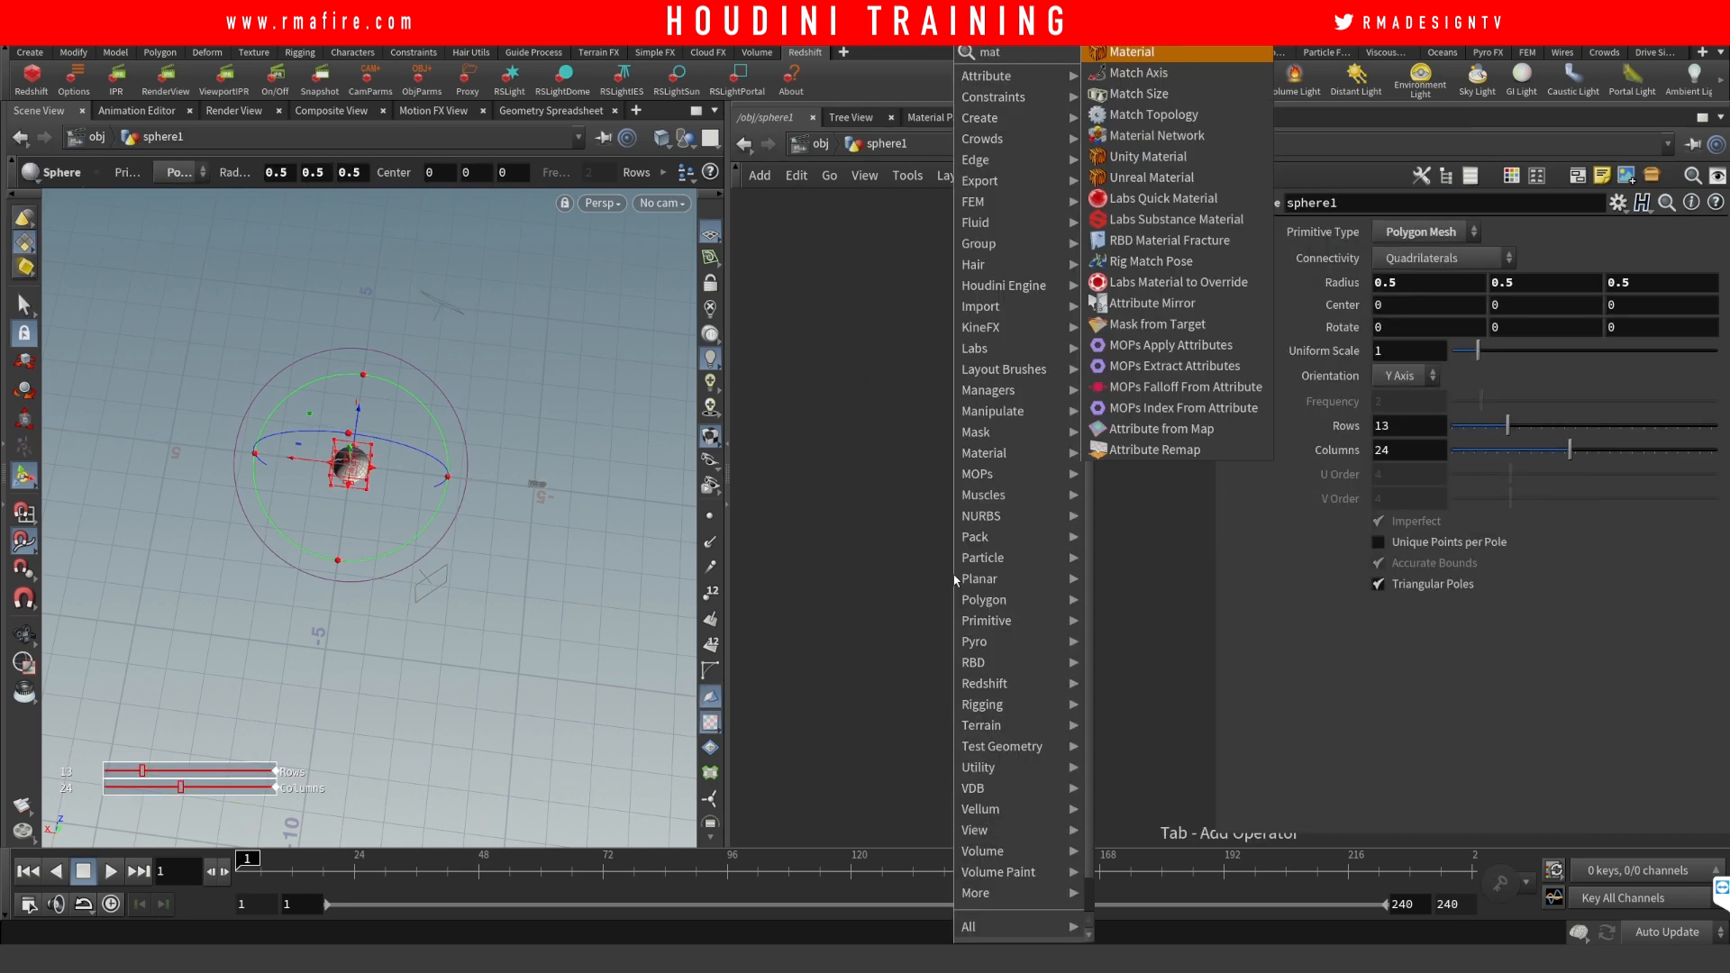
pyautogui.write('material')
pyautogui.press('Return')
pyautogui.click(1052, 475)
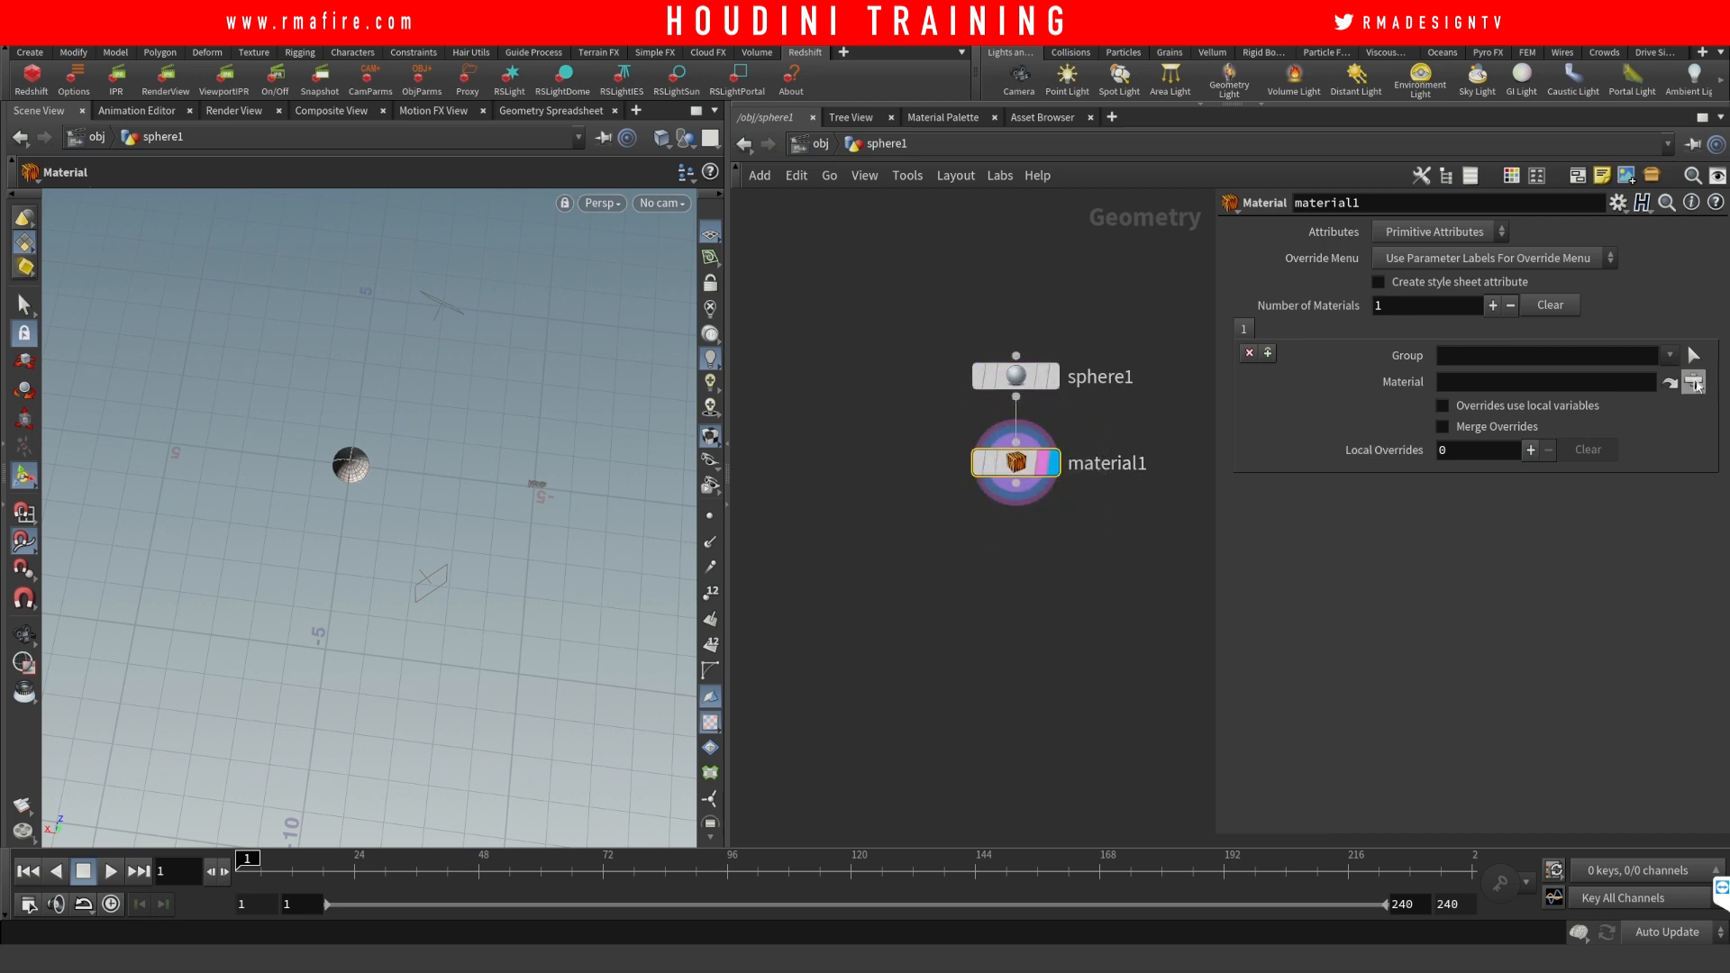
# Step: Assign /mat/tester as the material of the material1 node
pyautogui.click(1694, 382)
pyautogui.click(1494, 246)
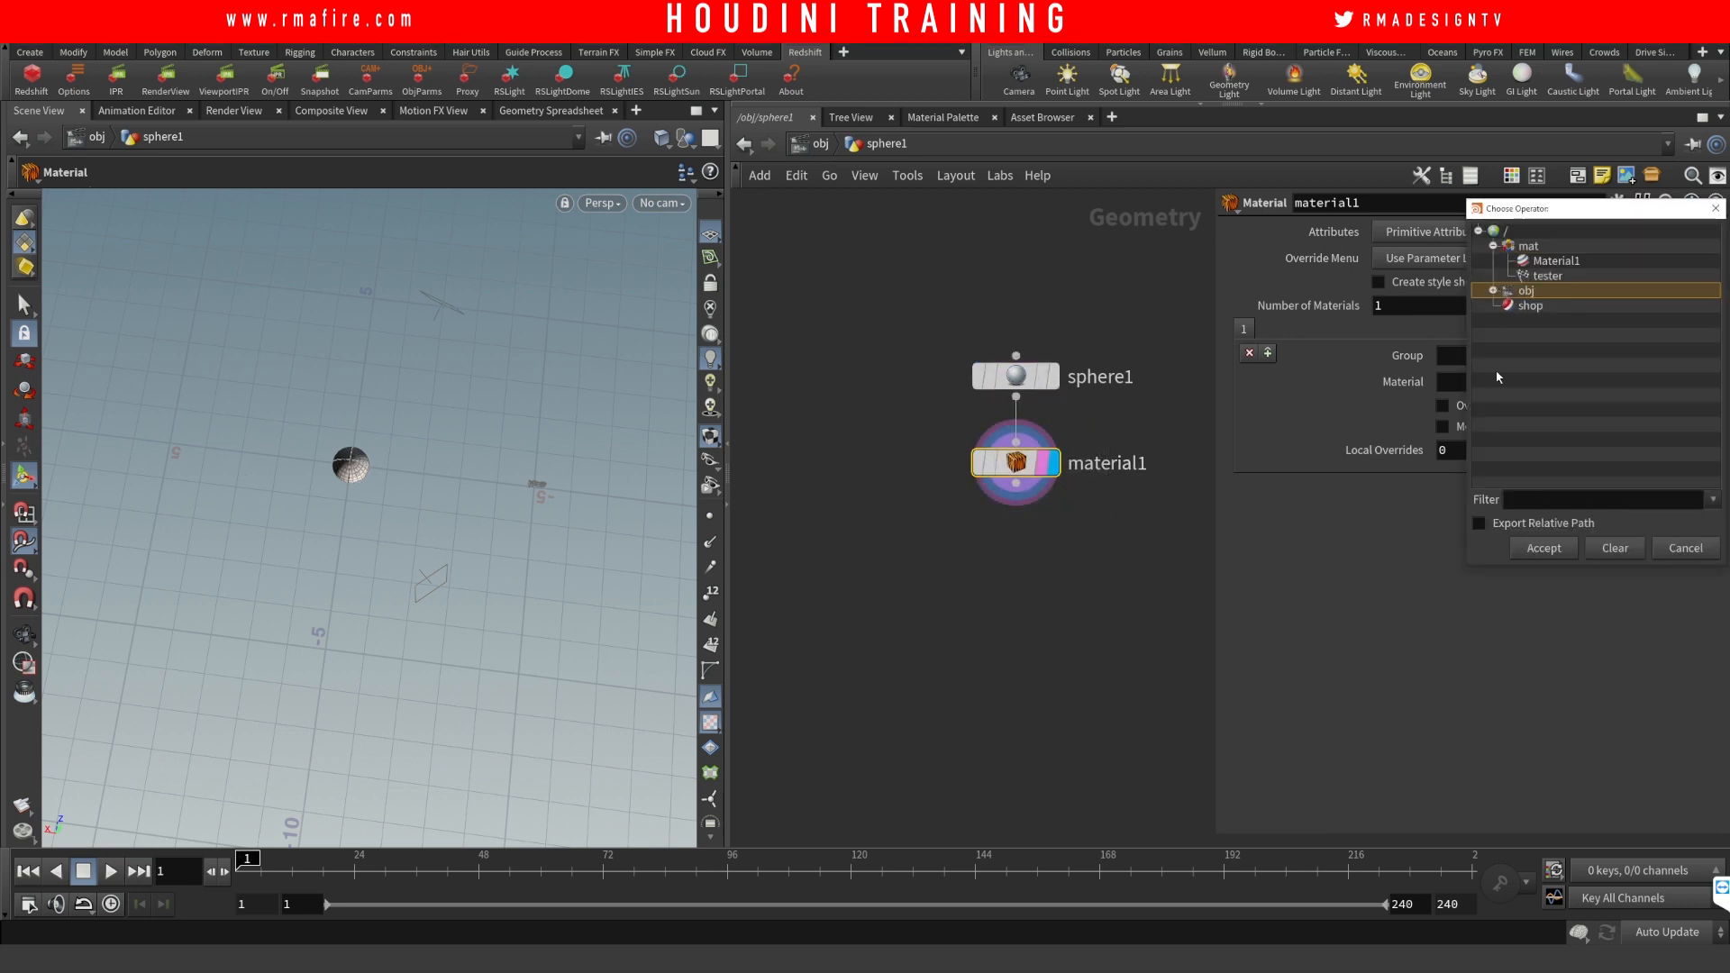
pyautogui.doubleClick(1547, 275)
pyautogui.click(922, 406)
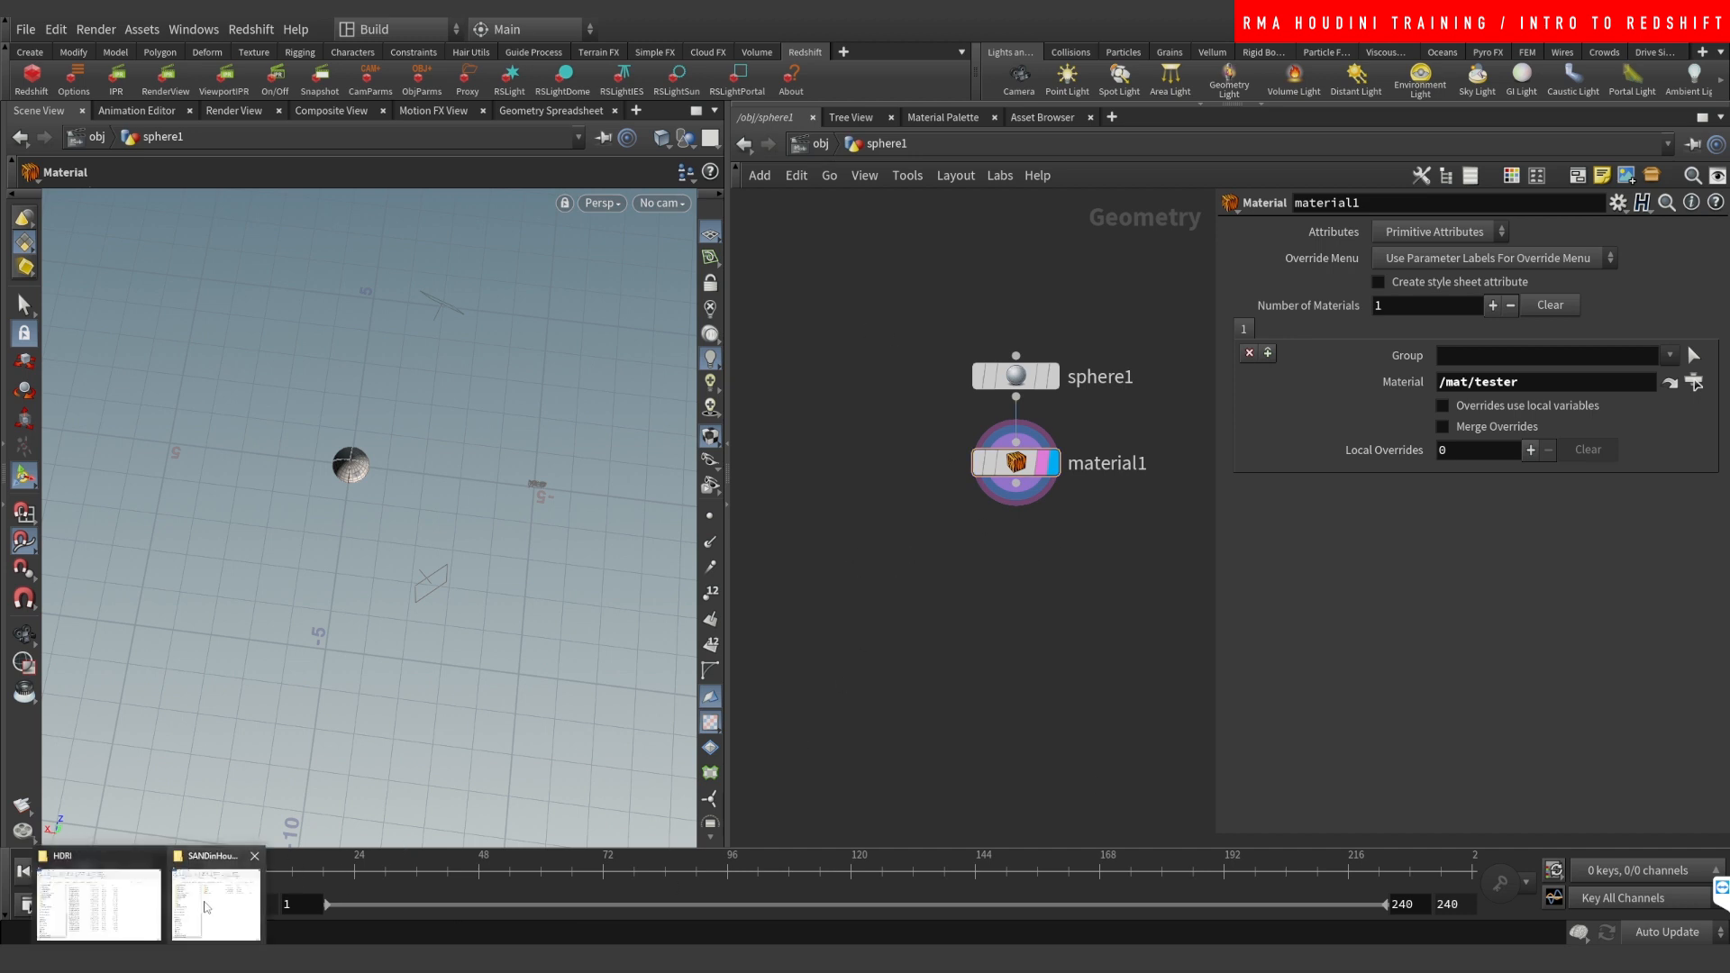
# Step: Switch to the HDRI File Explorer window and open the RMA_FIRE/A_PROJ/HDNI project folder
pyautogui.click(98, 894)
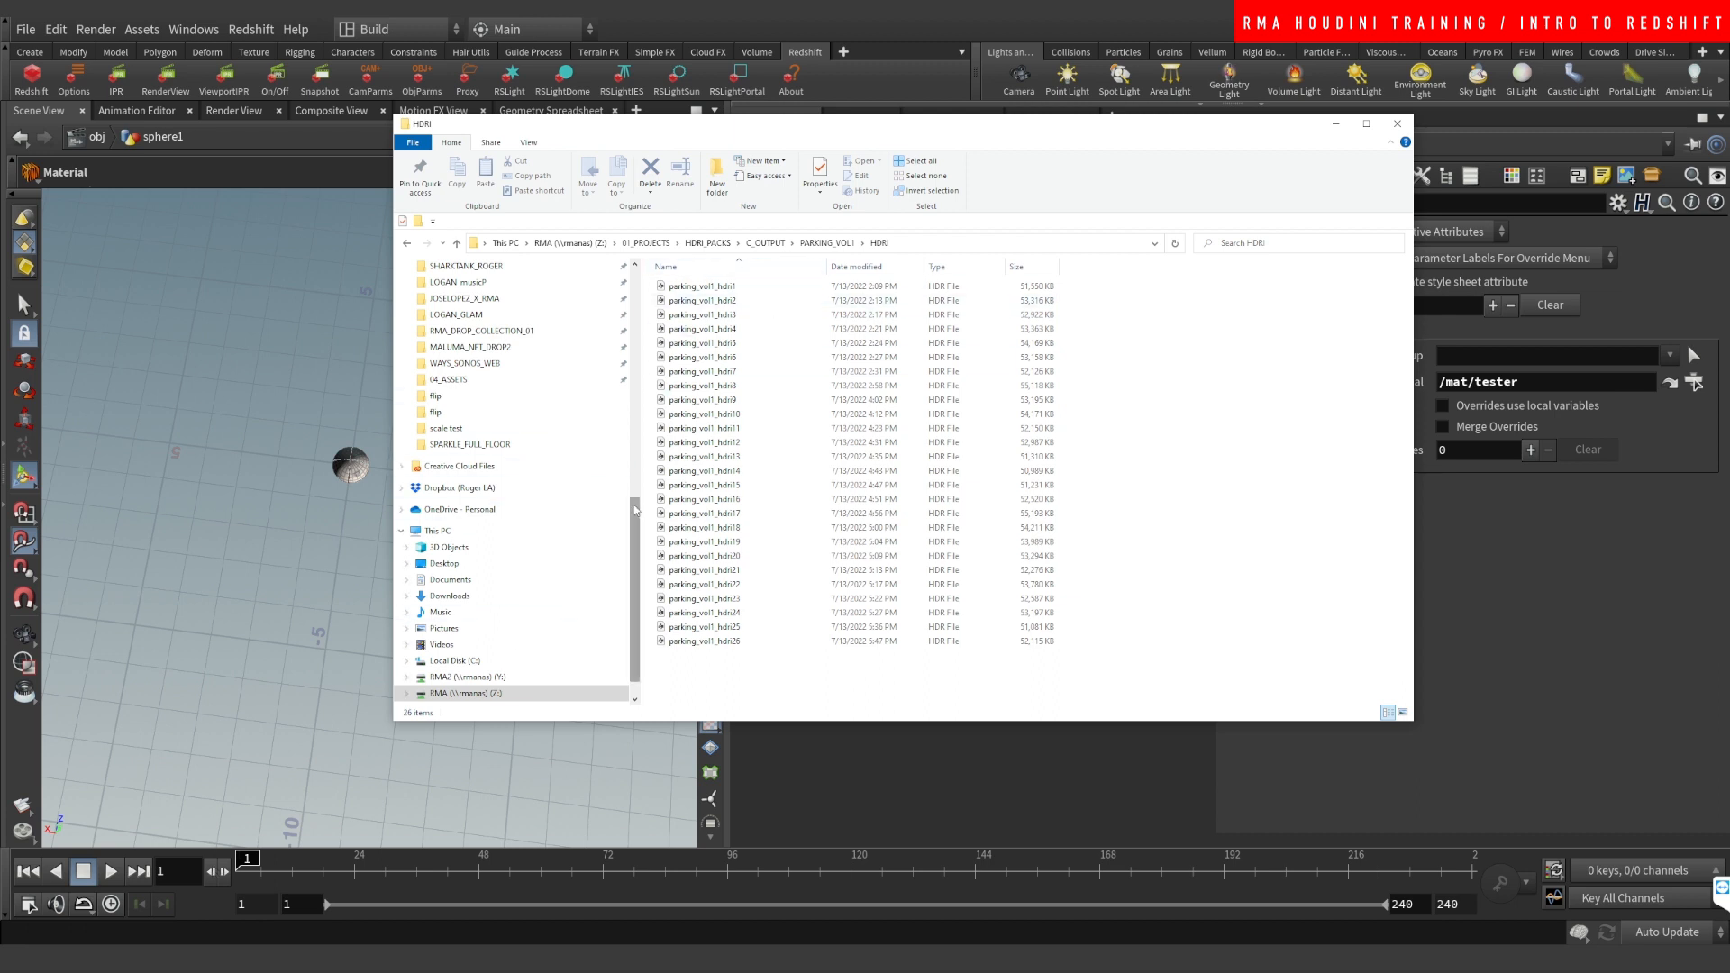
pyautogui.scroll(10, 568, 387)
pyautogui.click(568, 358)
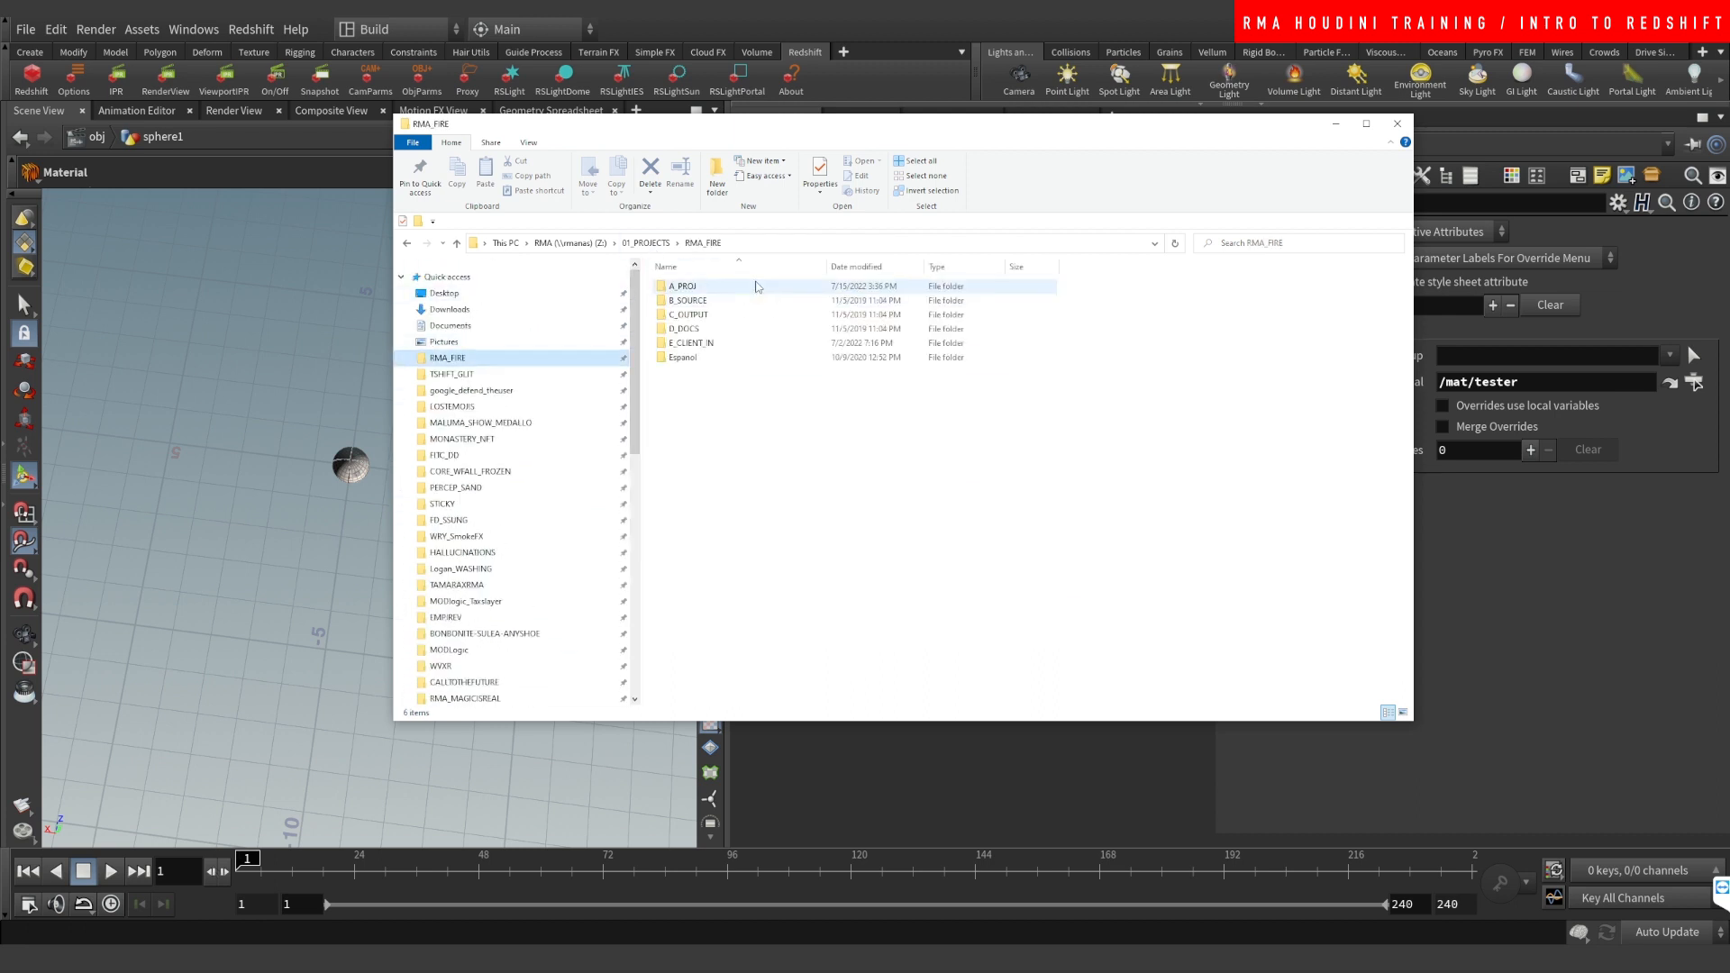
pyautogui.doubleClick(694, 286)
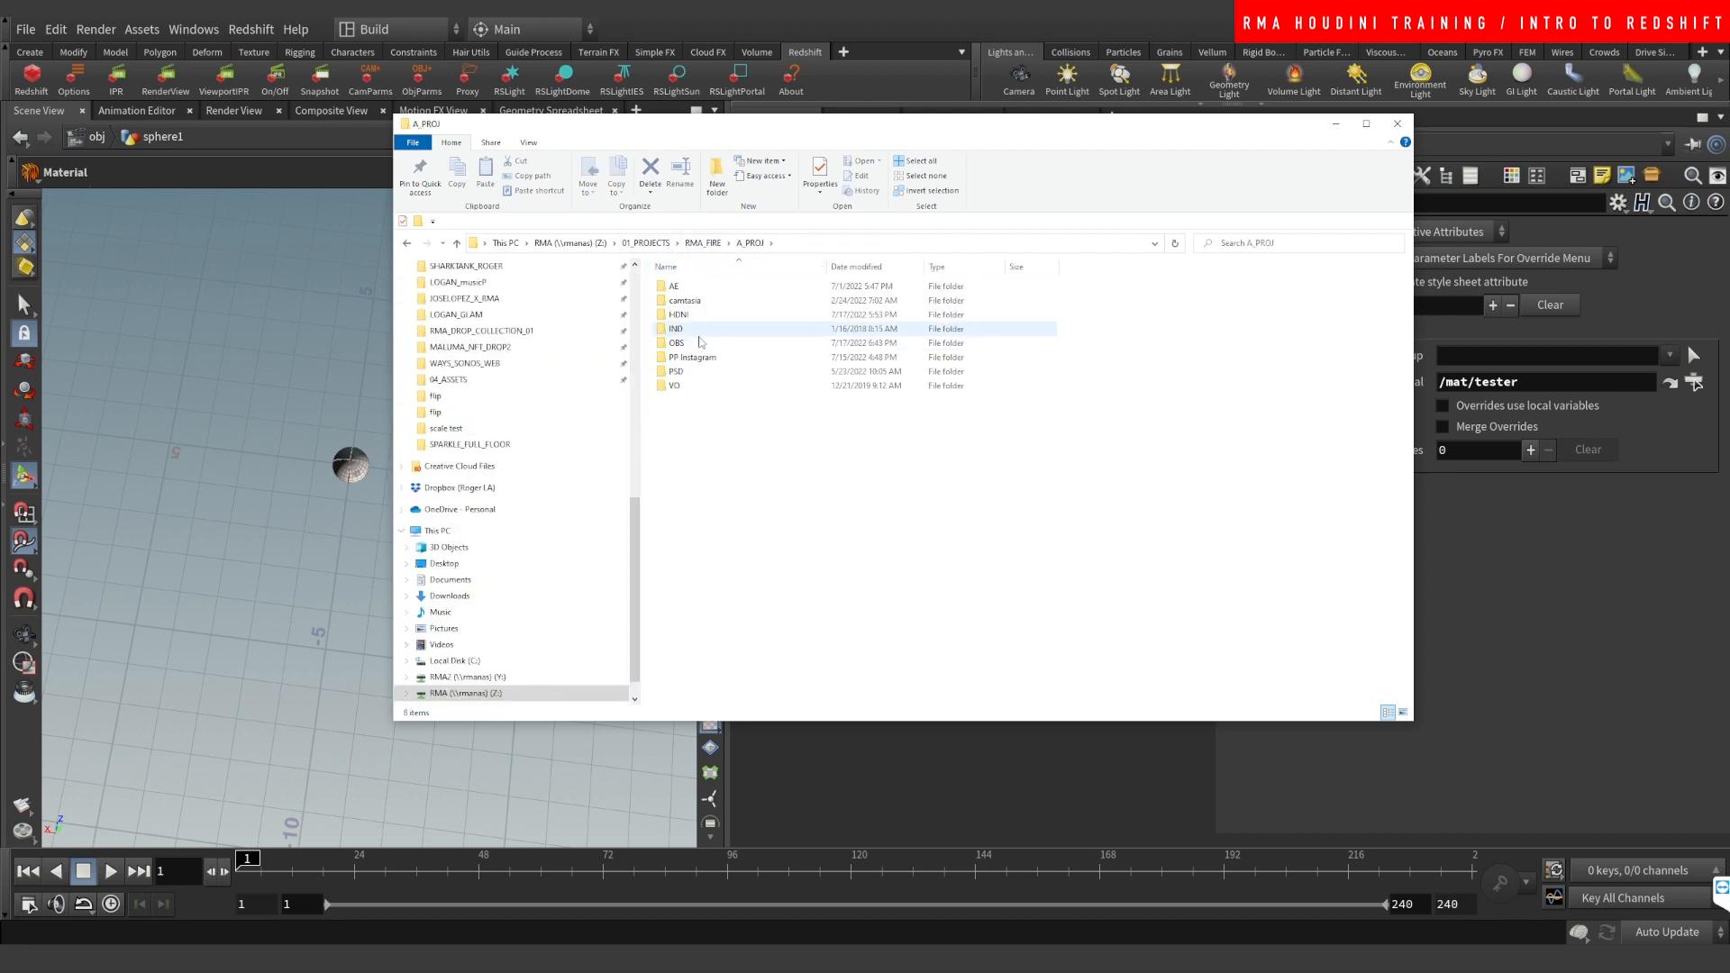
pyautogui.doubleClick(698, 318)
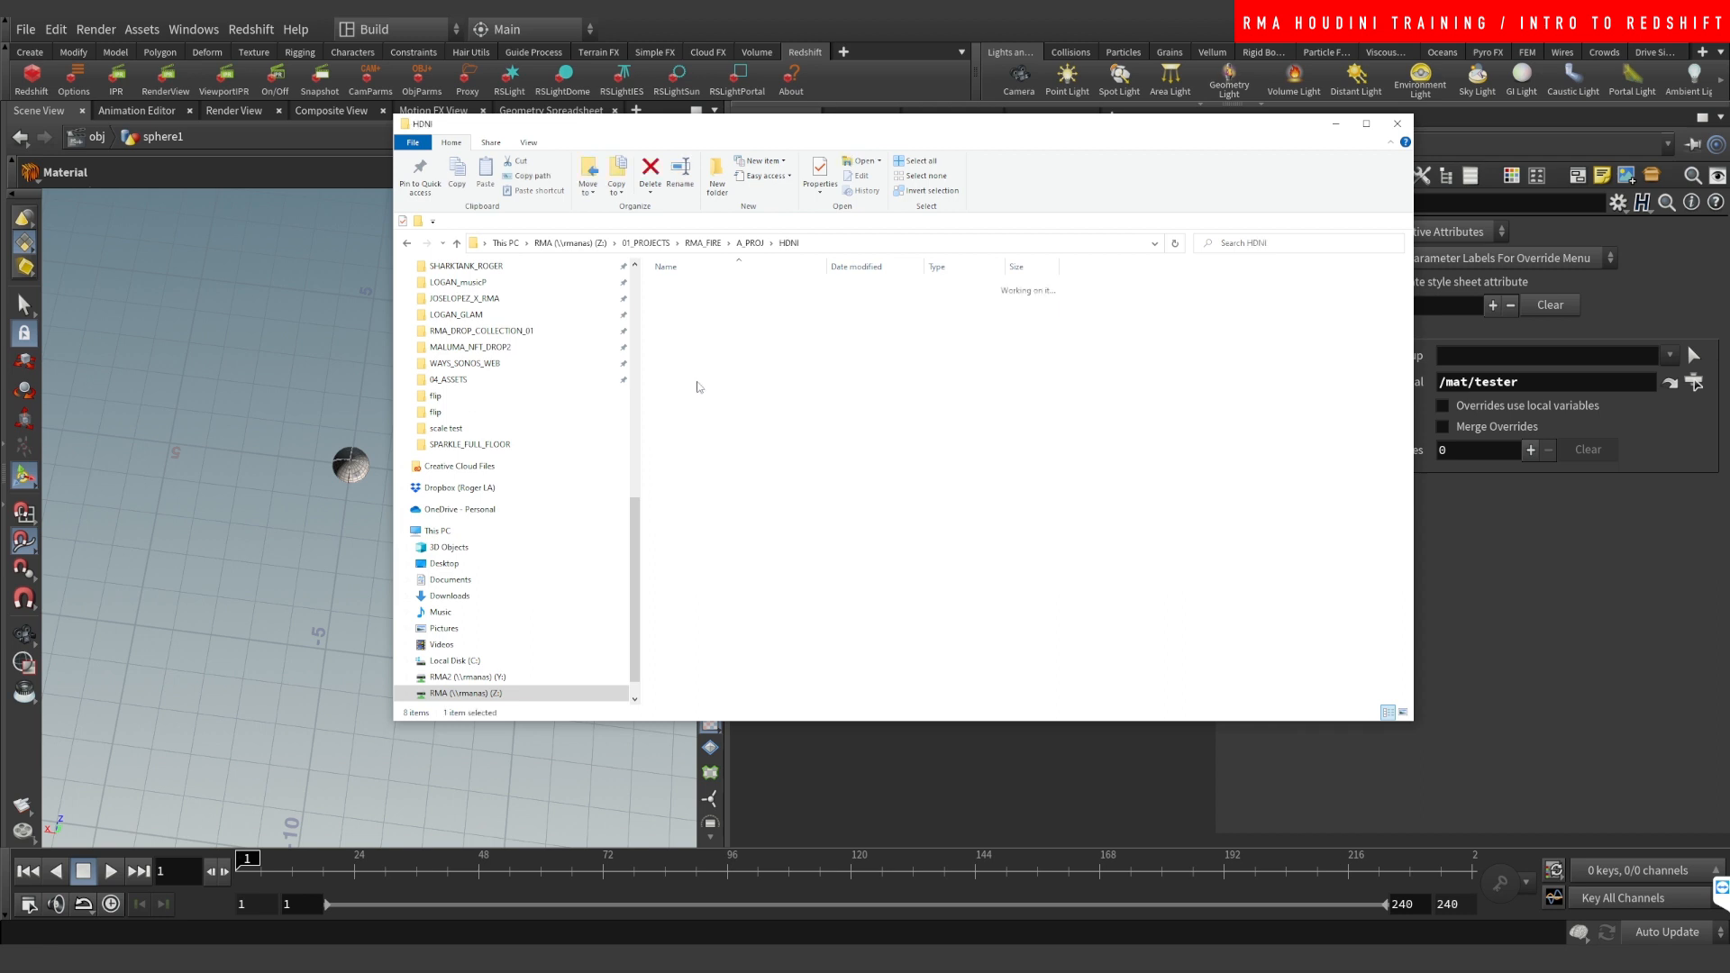
# Step: Create a folder named quick_IntroRedshift inside the HDNI folder and open it
pyautogui.rightClick(729, 494)
pyautogui.moveTo(780, 637)
pyautogui.click(973, 637)
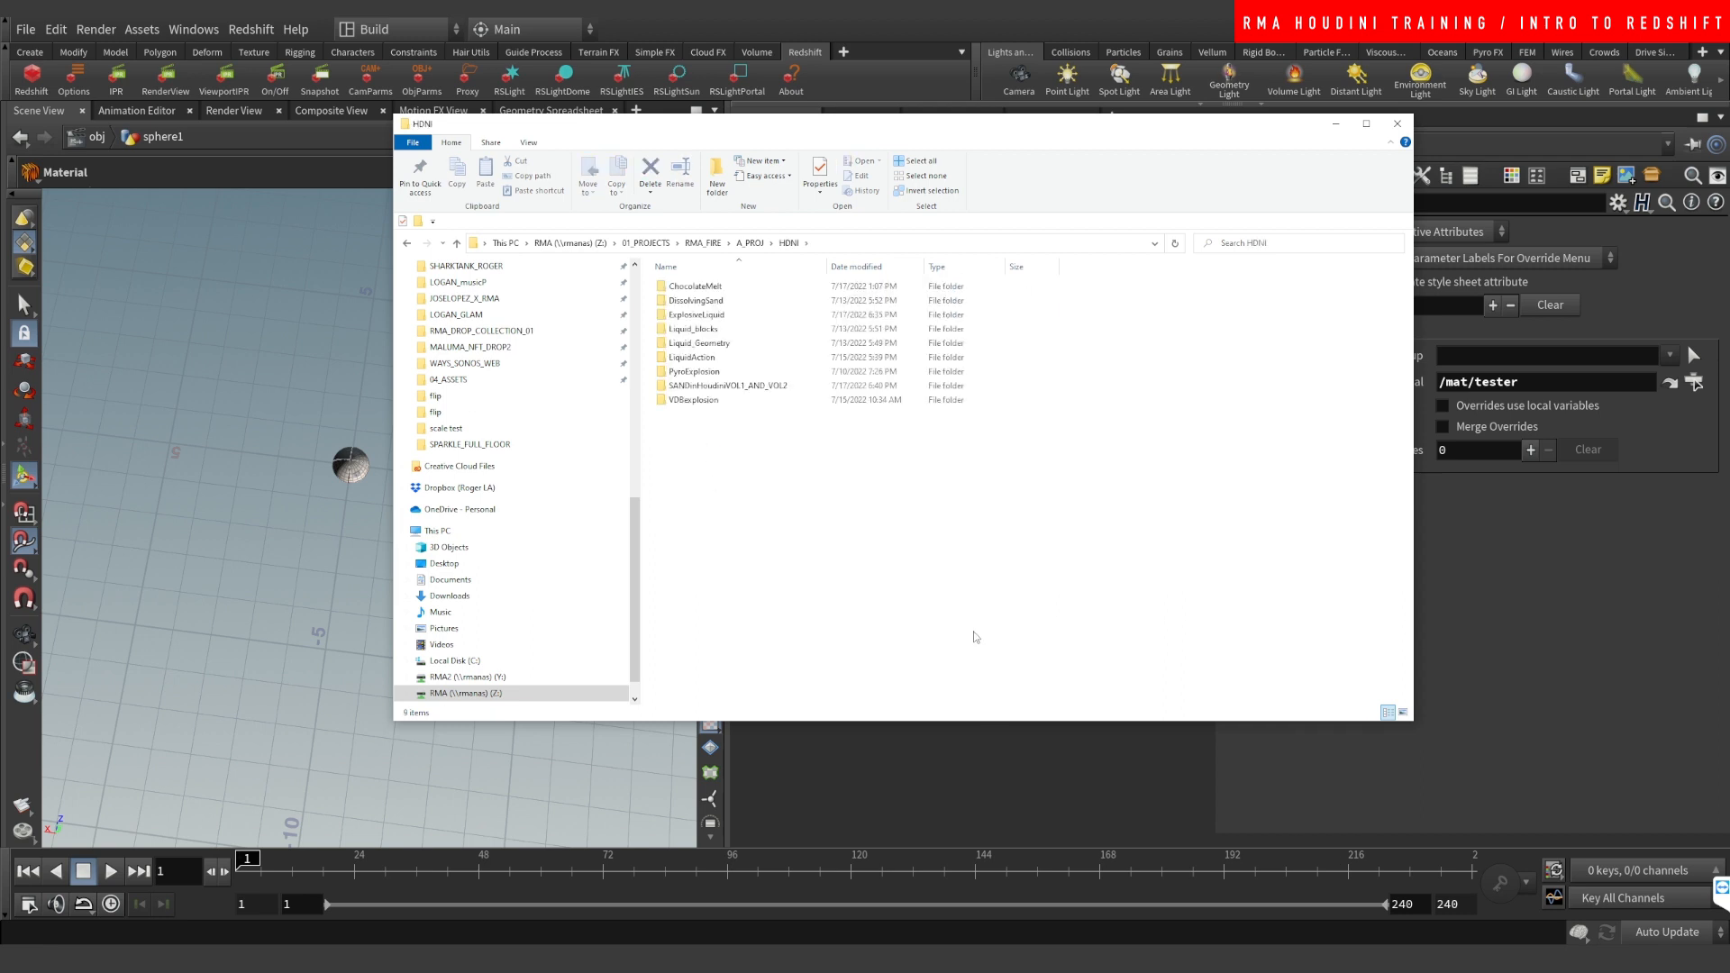
pyautogui.write('quick')
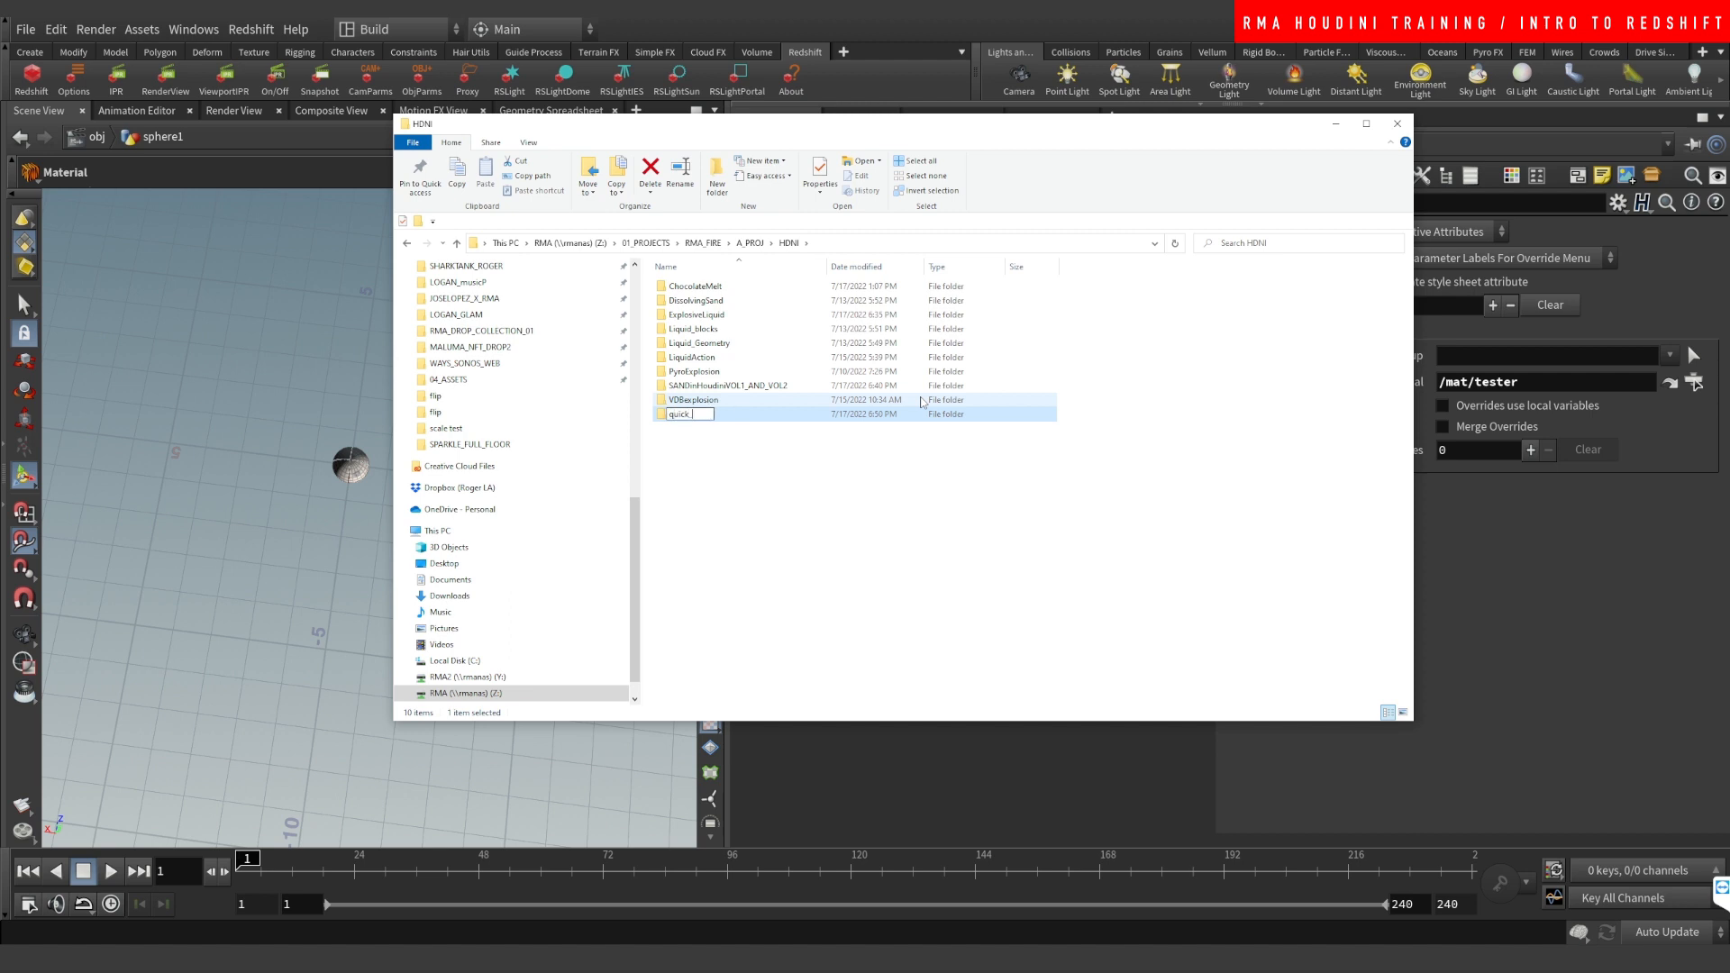
pyautogui.write('_IntroRedshift')
pyautogui.press('Return')
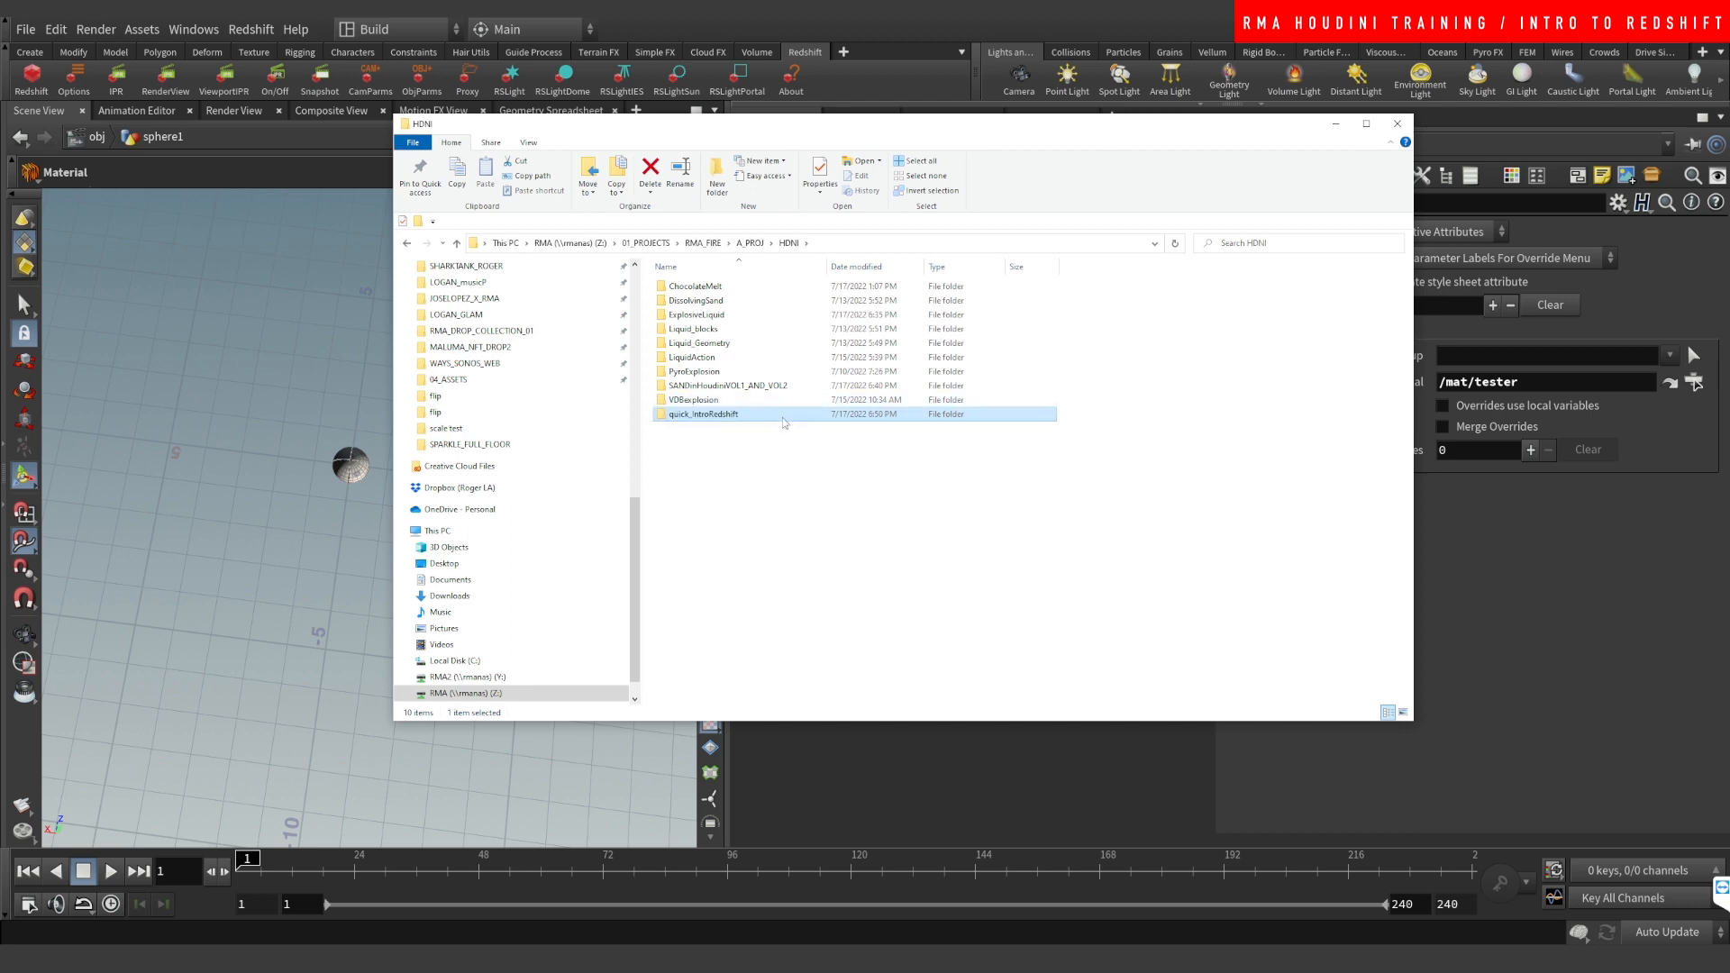
pyautogui.doubleClick(783, 417)
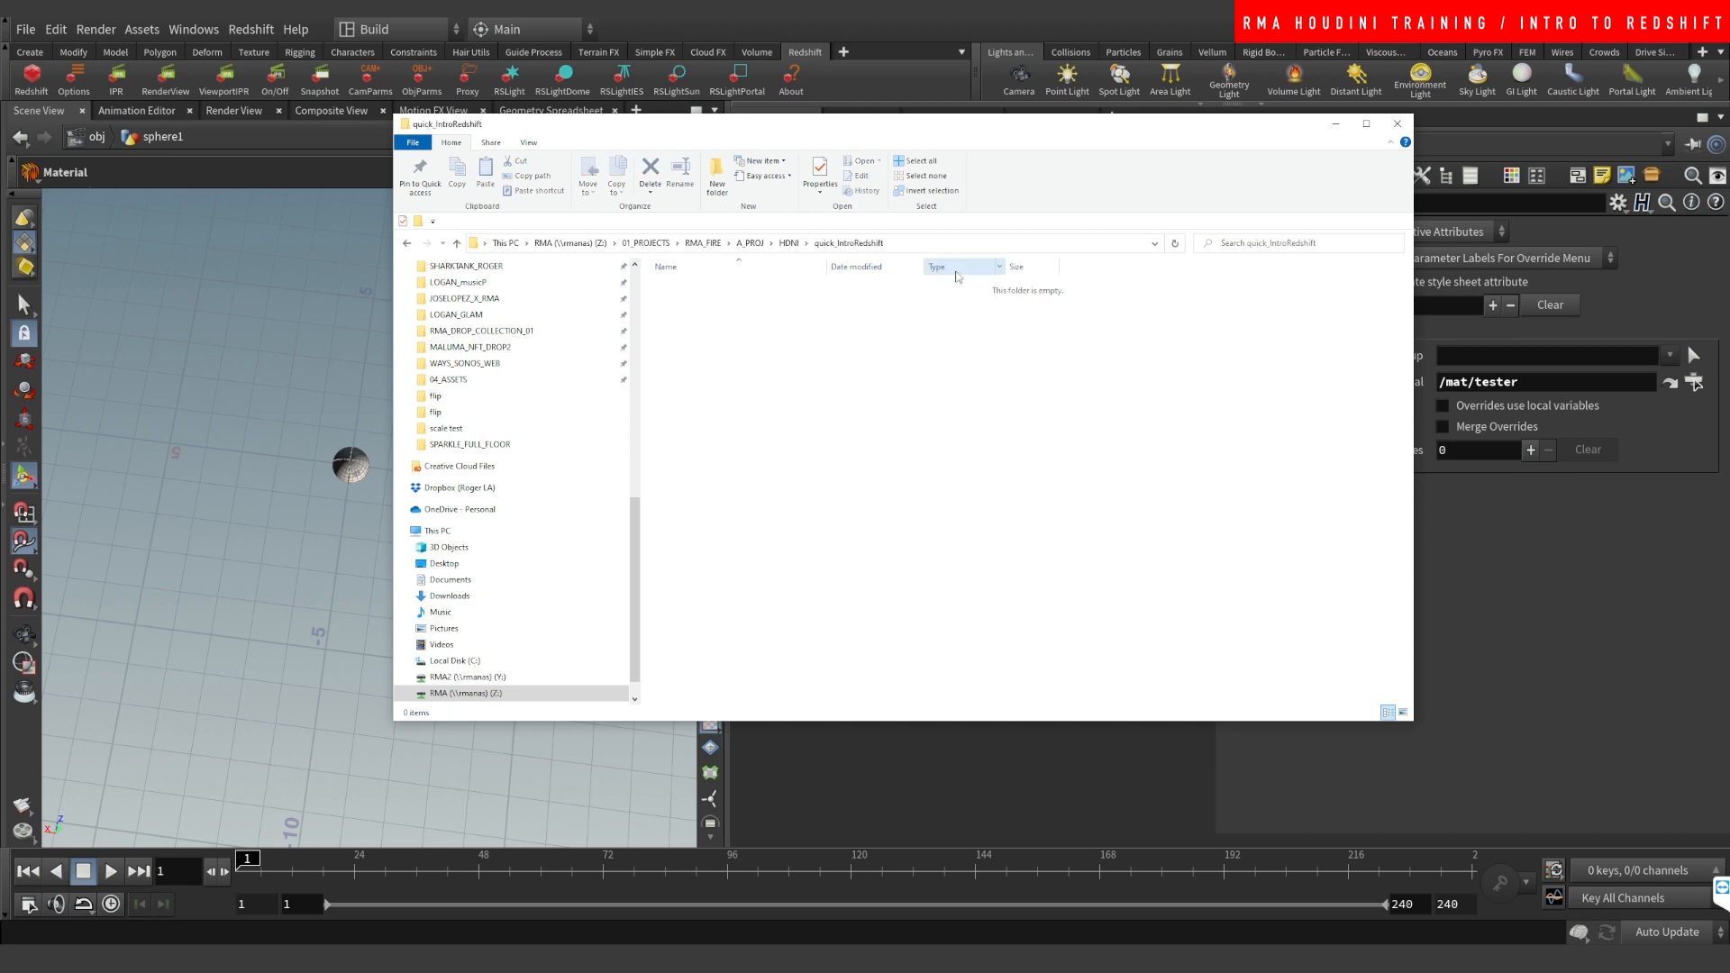
# Step: Start saving the scene in Houdini and set the save location to the folder path copied from File Explorer, Z:/01_PROJECTS/RMA_FIRE/A_PROJ/HDNI/quick_IntroRedshift
pyautogui.click(854, 773)
pyautogui.hotkey('ctrl', 's')
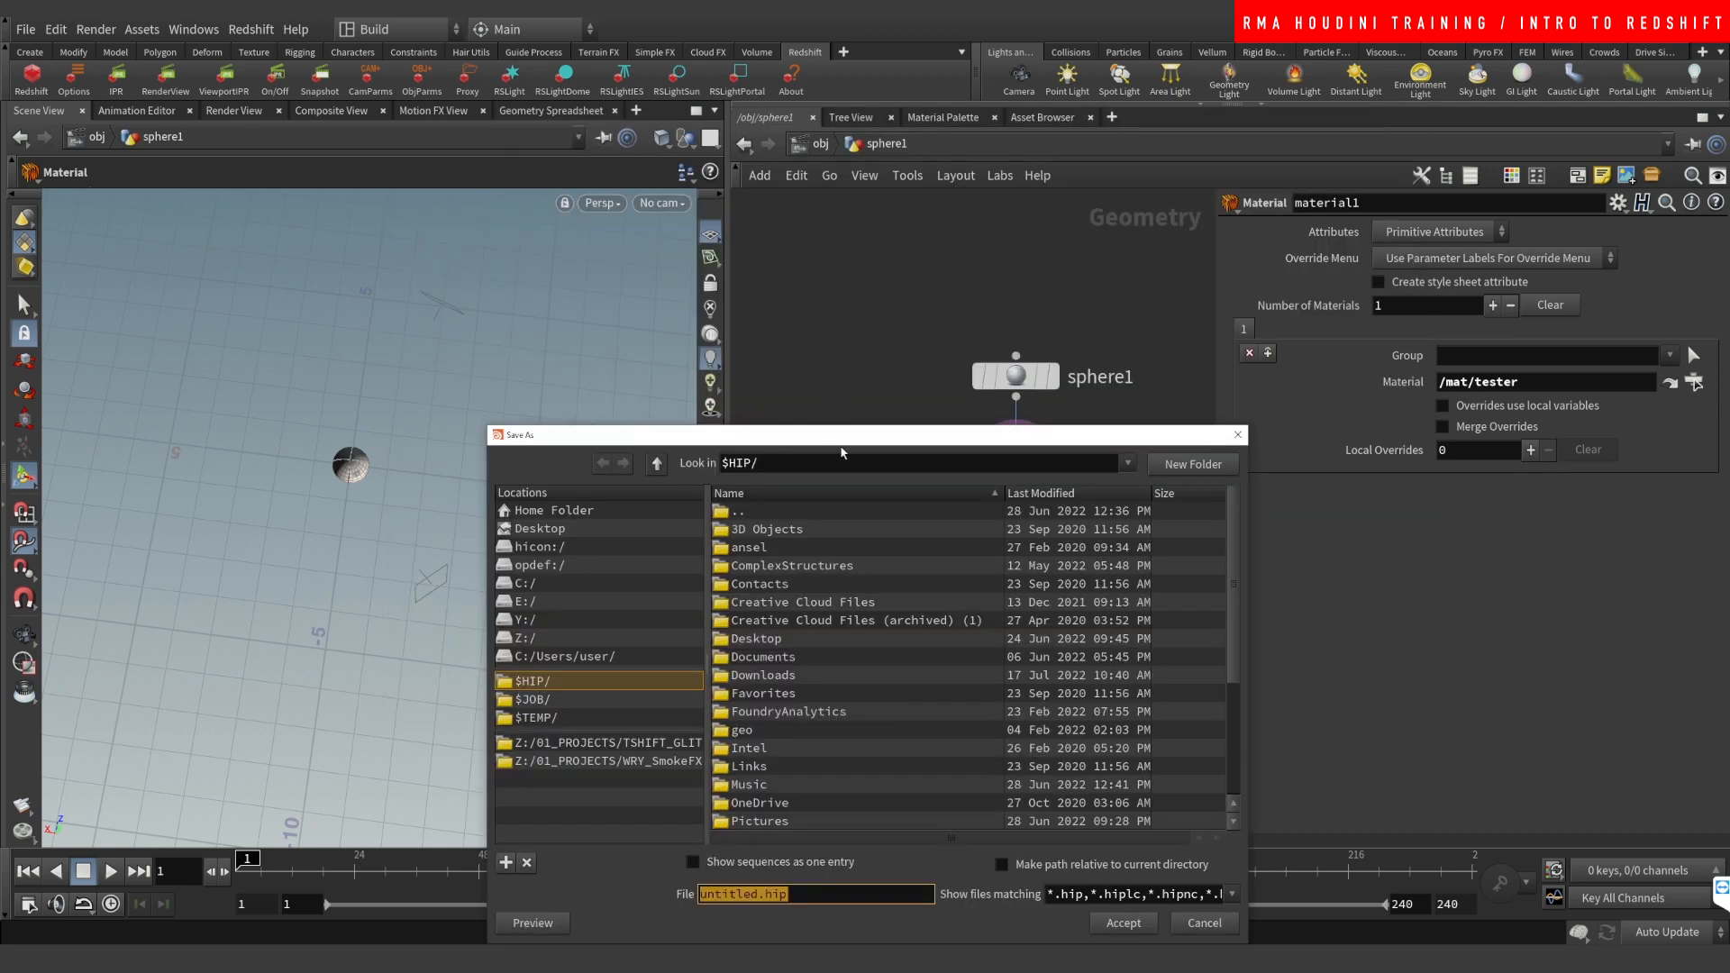
pyautogui.moveTo(834, 461); pyautogui.dragTo(651, 453)
pyautogui.write('quick_IntroRedshift')
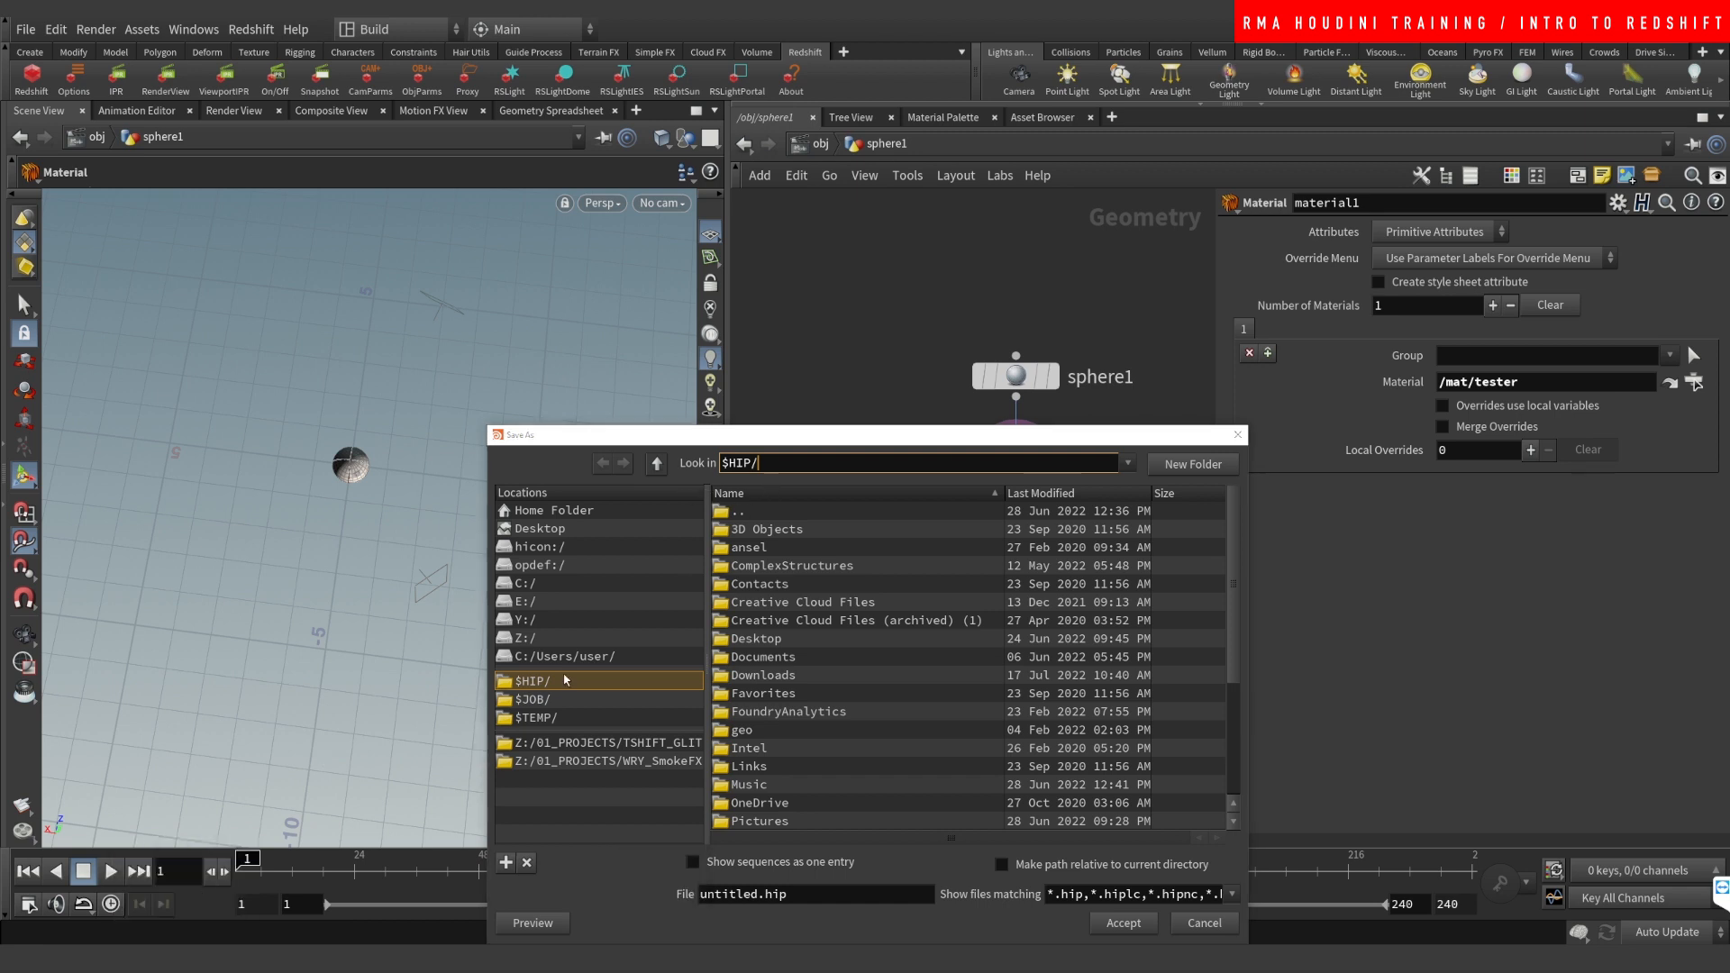
pyautogui.moveTo(29, 907)
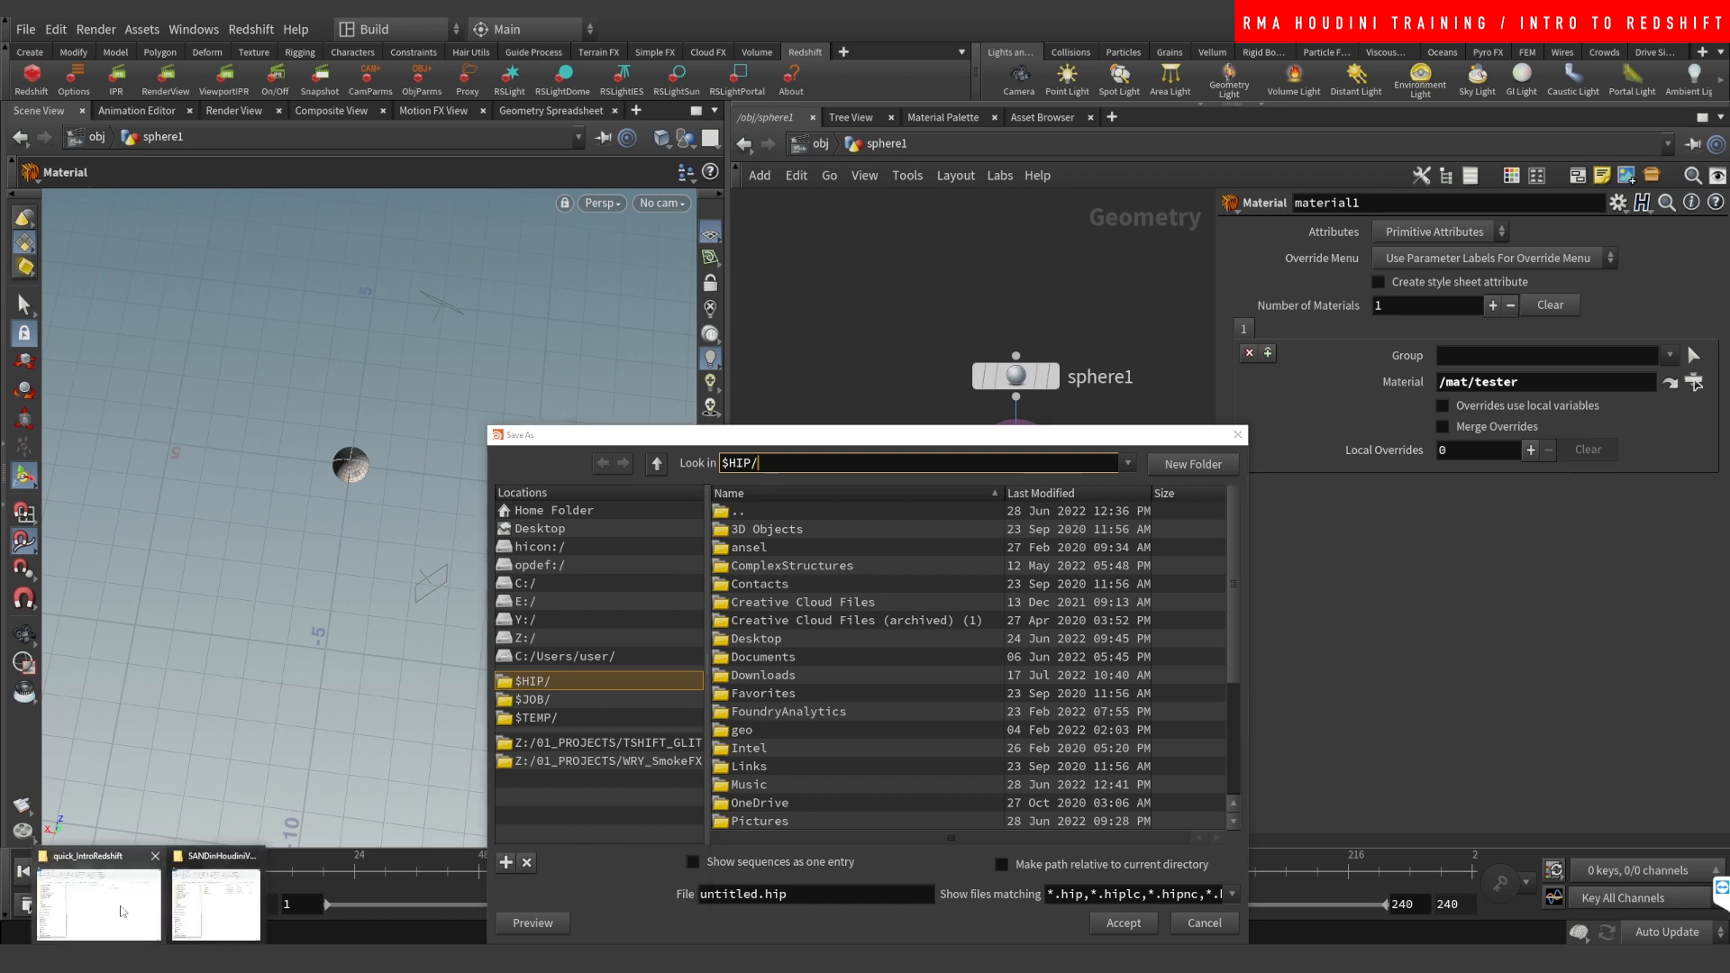
pyautogui.click(98, 897)
pyautogui.click(910, 243)
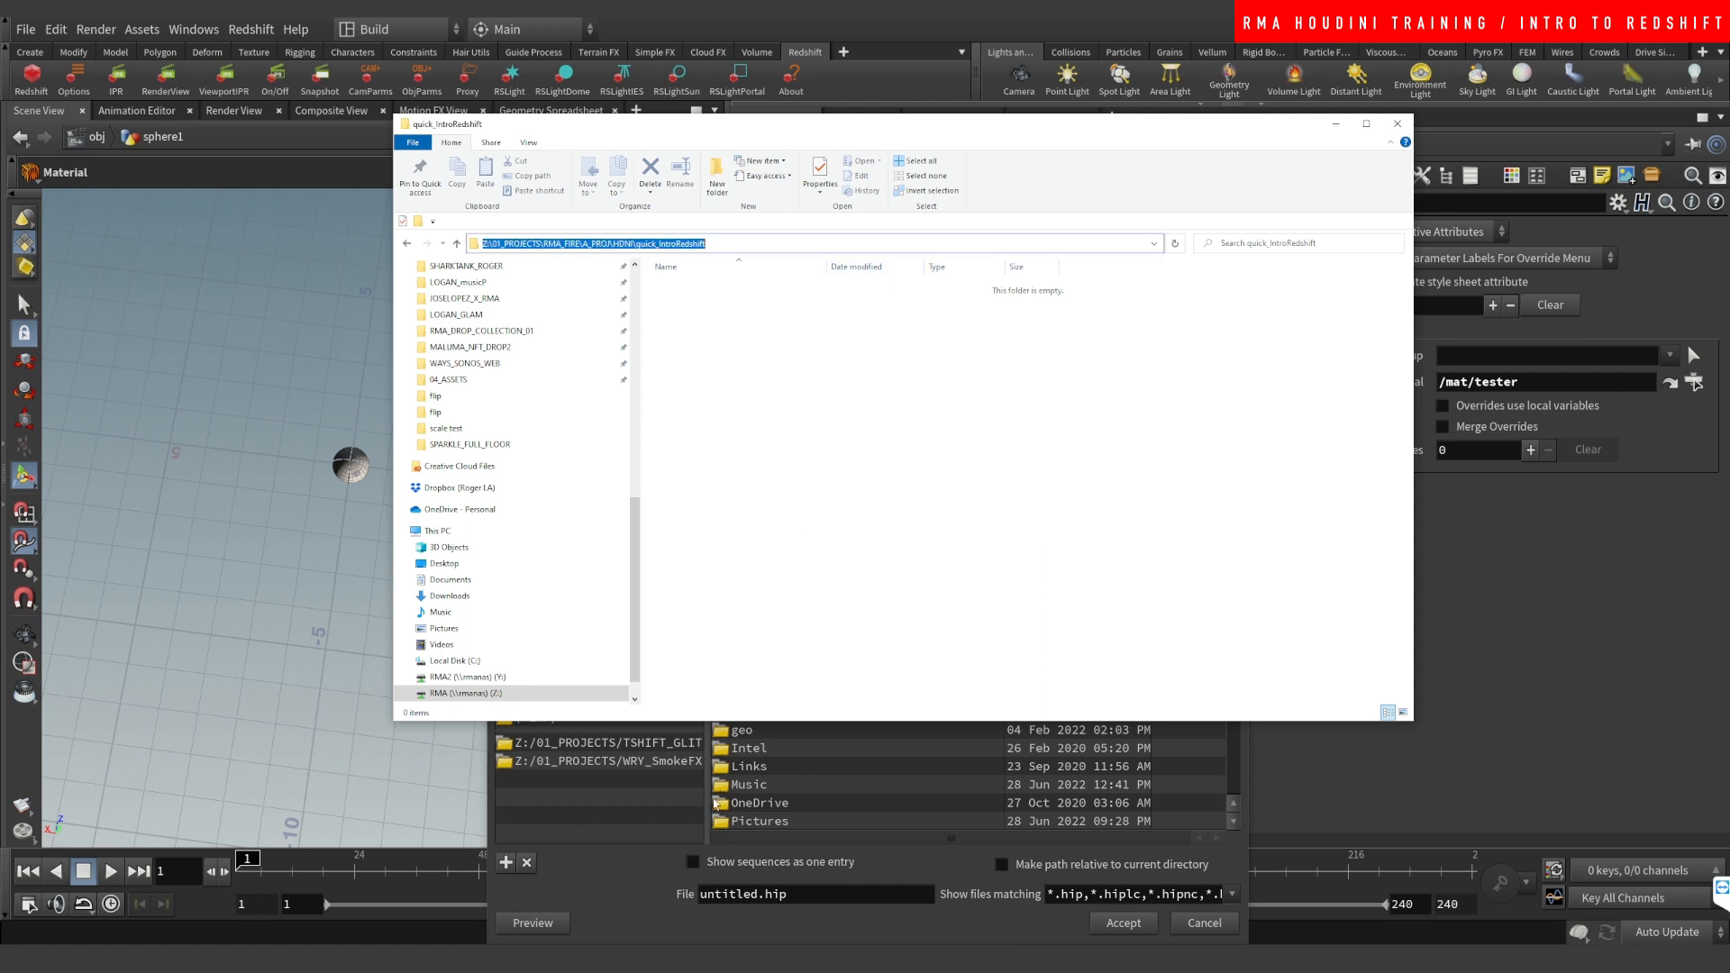
pyautogui.click(656, 876)
pyautogui.hotkey('ctrl', 'a')
pyautogui.write('Z:/01_PROJECTS/RMA_FIRE/A_PROJ/HDNI/quick_IntroRedshift')
pyautogui.press('Return')
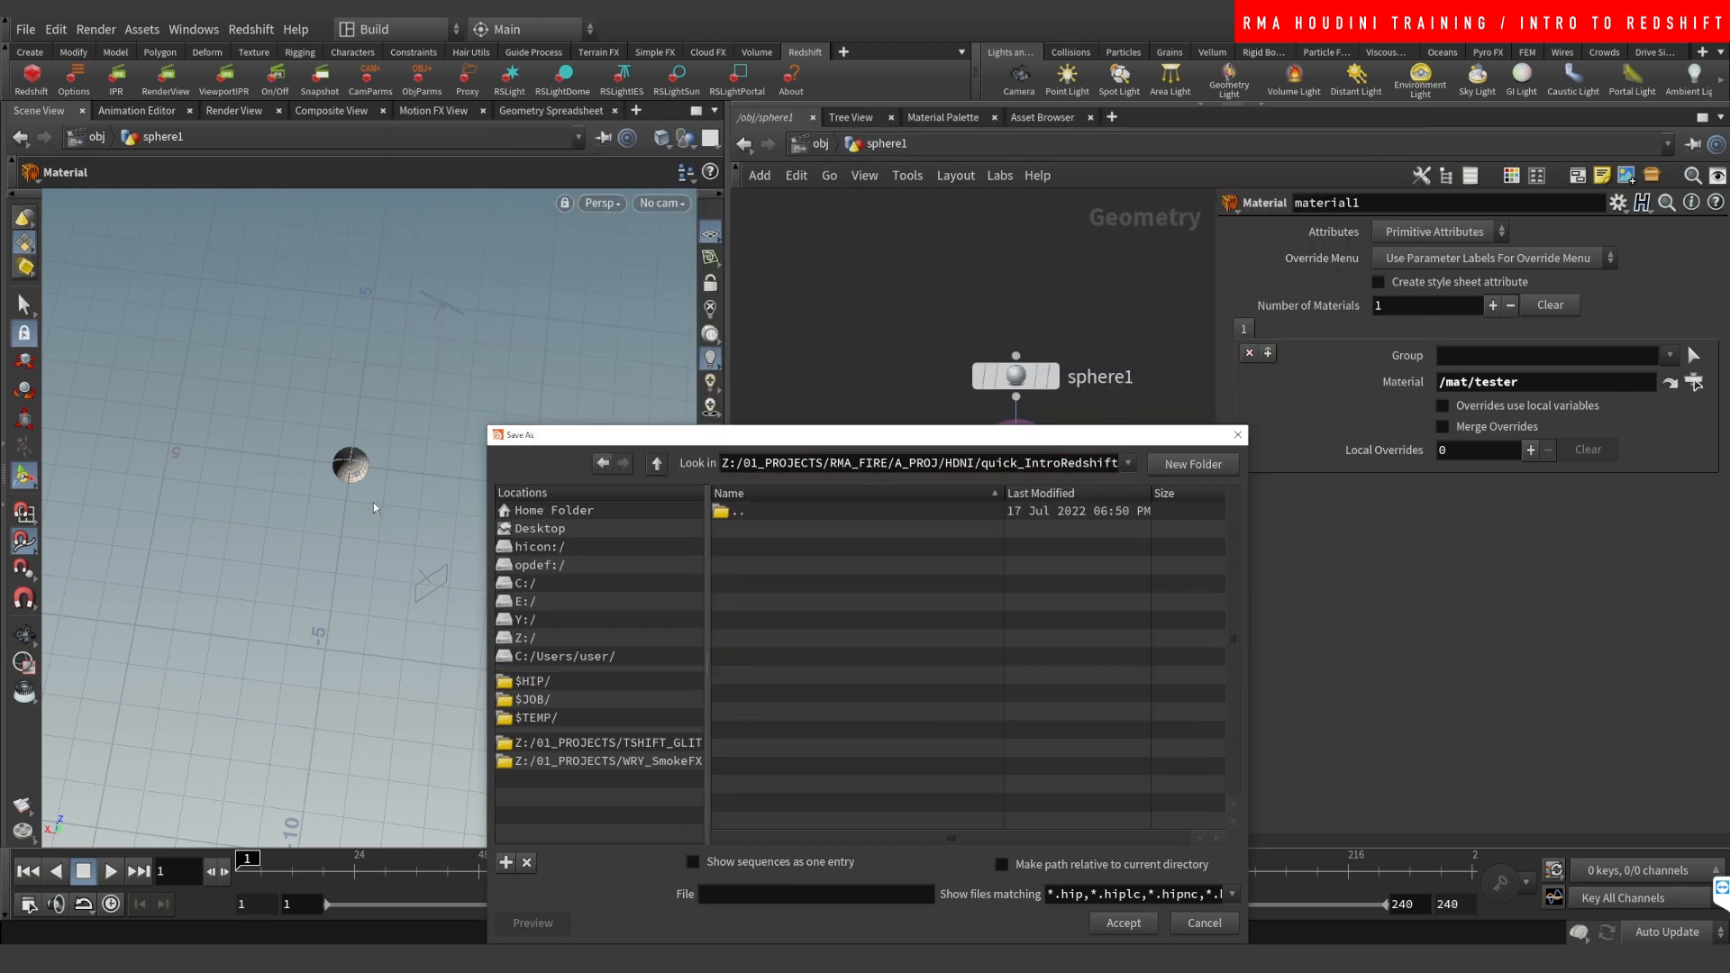
# Step: Name the scene file quick_IntroRedshift_01, reusing the folder name from the path, and save it
pyautogui.moveTo(982, 462); pyautogui.dragTo(1286, 502)
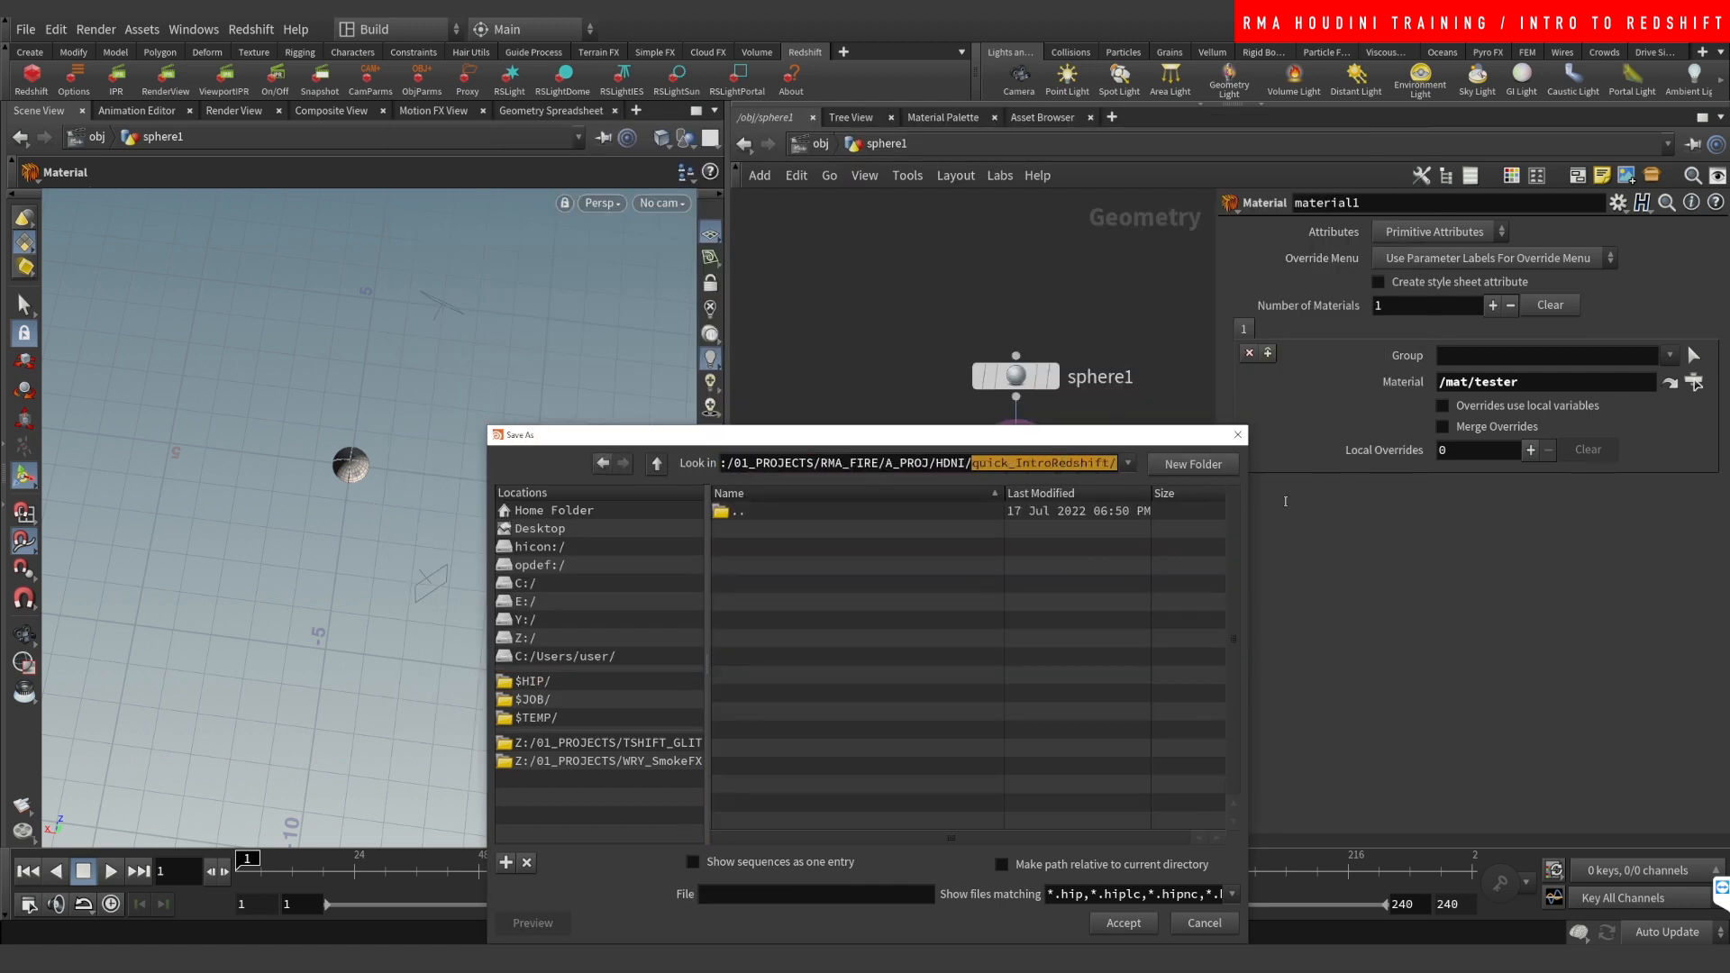
pyautogui.hotkey('ctrl', 'c')
pyautogui.click(759, 892)
pyautogui.hotkey('ctrl', 'v')
pyautogui.press('BackSpace')
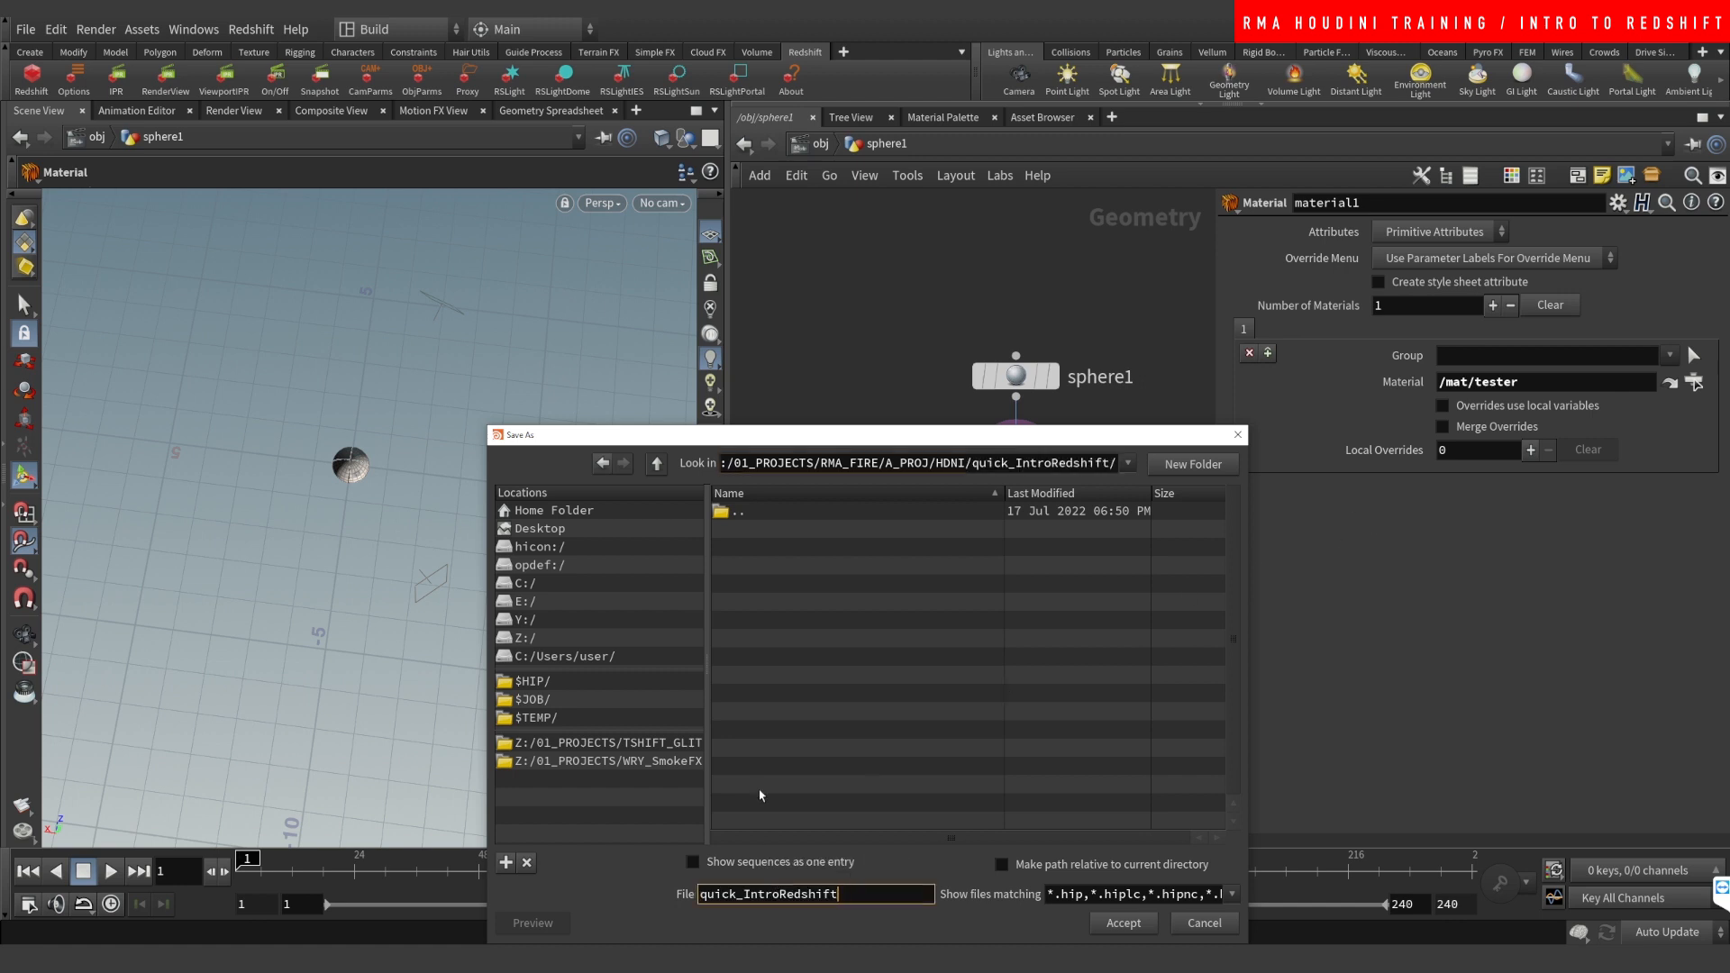
pyautogui.write('_01')
pyautogui.press('Return')
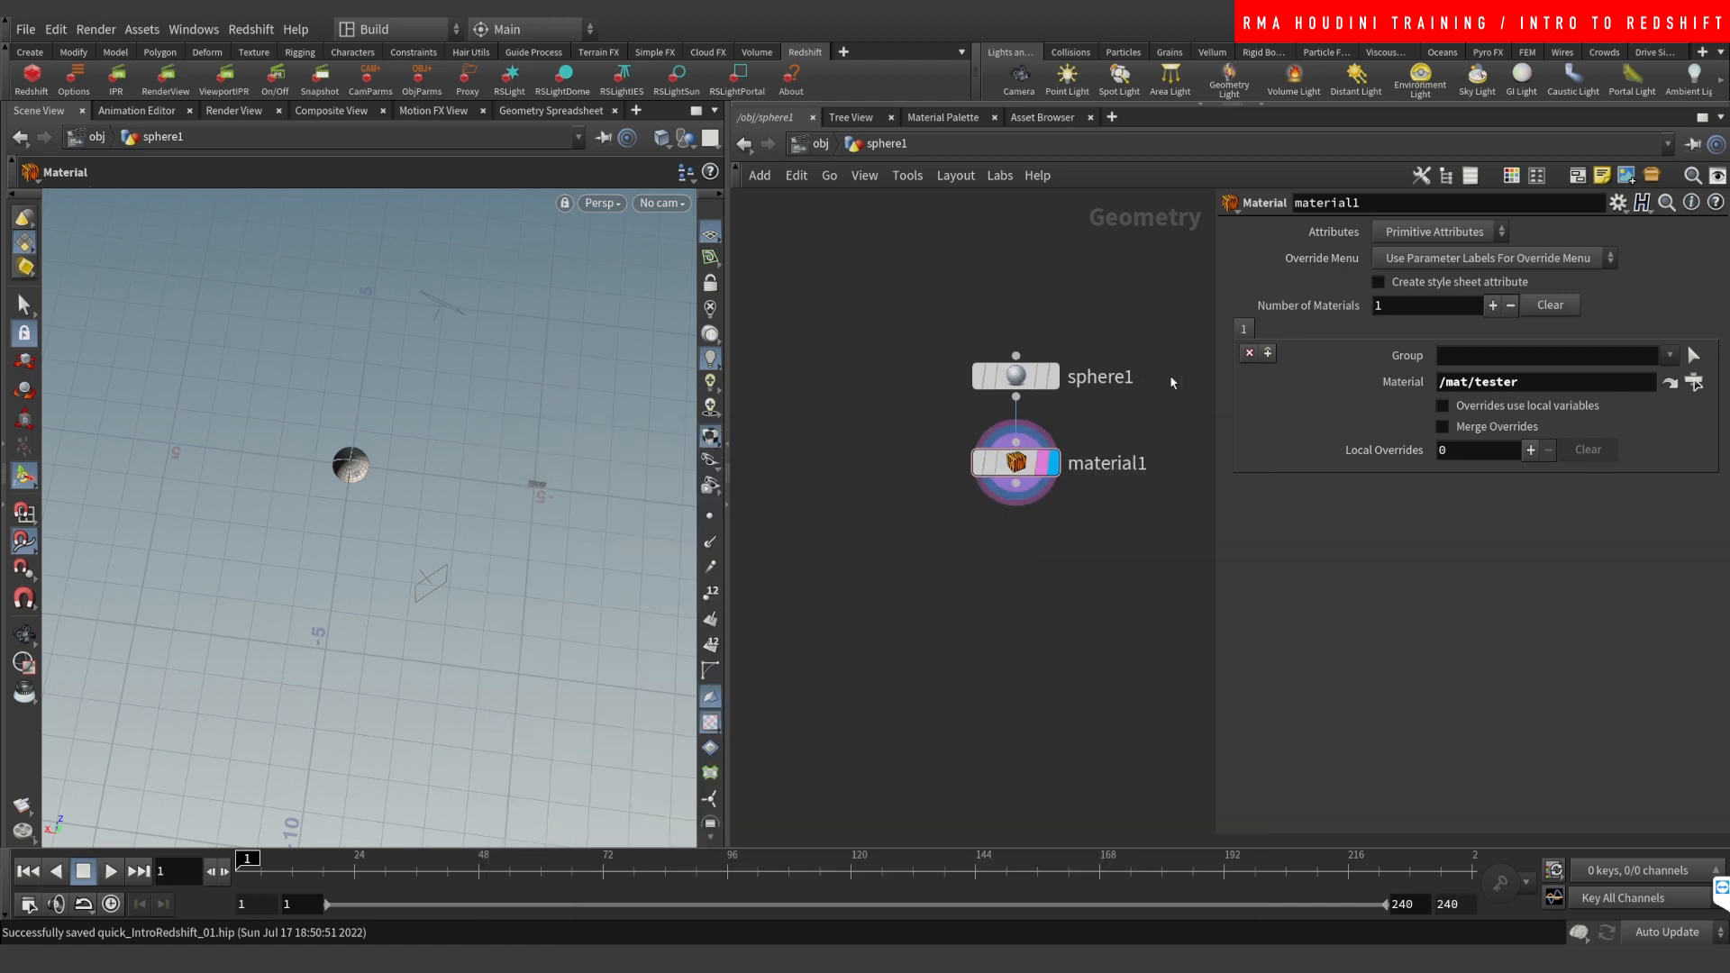
# Step: Look through cam1 in the scene viewport
pyautogui.click(659, 203)
pyautogui.click(676, 266)
pyautogui.moveTo(877, 440); pyautogui.dragTo(1082, 541)
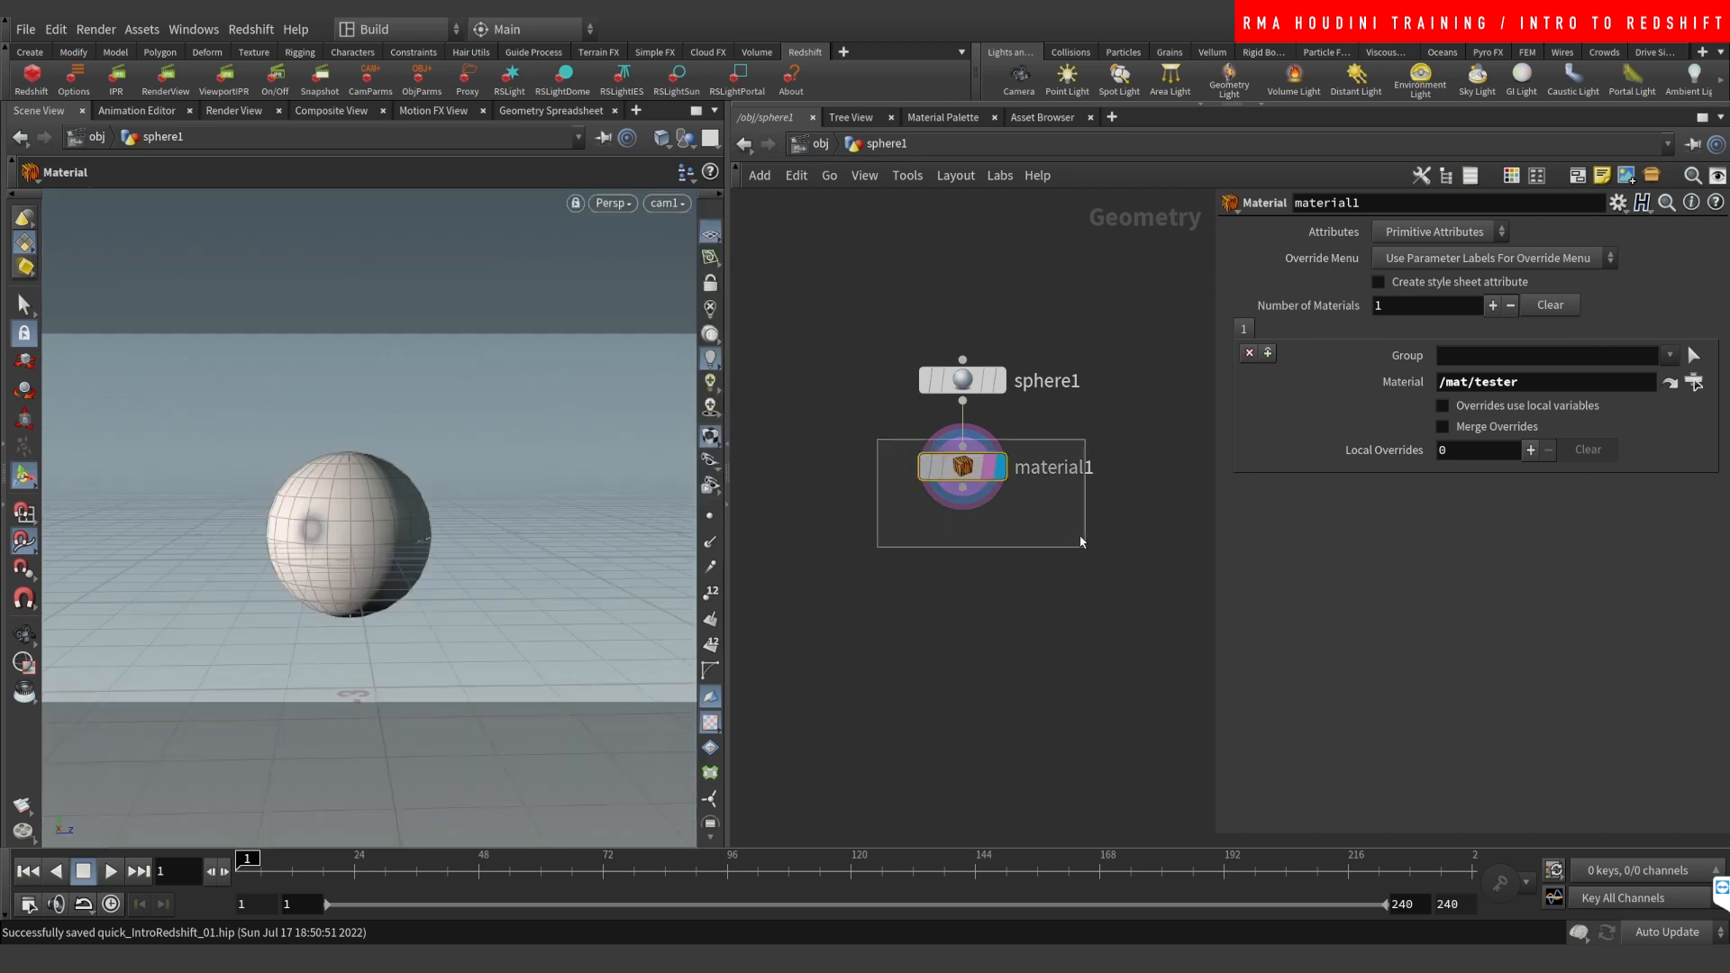
# Step: Return to the obj level and review the light settings of rslightdome1, rslight1 and rslight2
pyautogui.click(804, 144)
pyautogui.moveTo(994, 305); pyautogui.dragTo(997, 625)
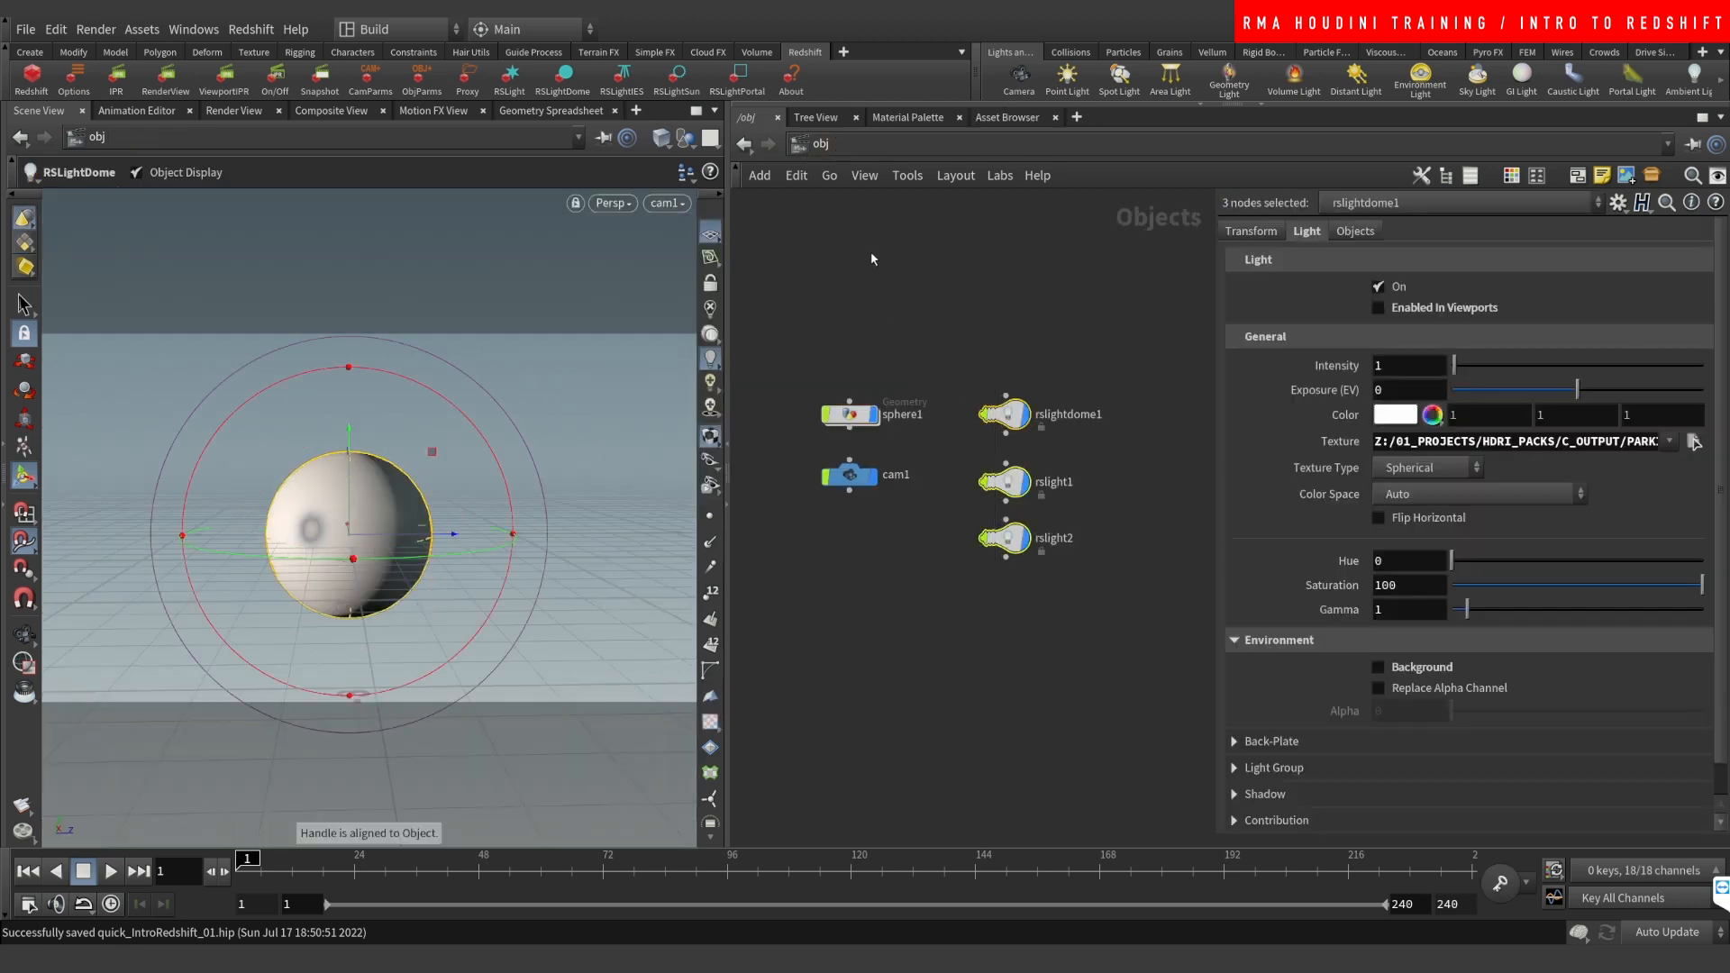
pyautogui.click(870, 255)
pyautogui.click(798, 144)
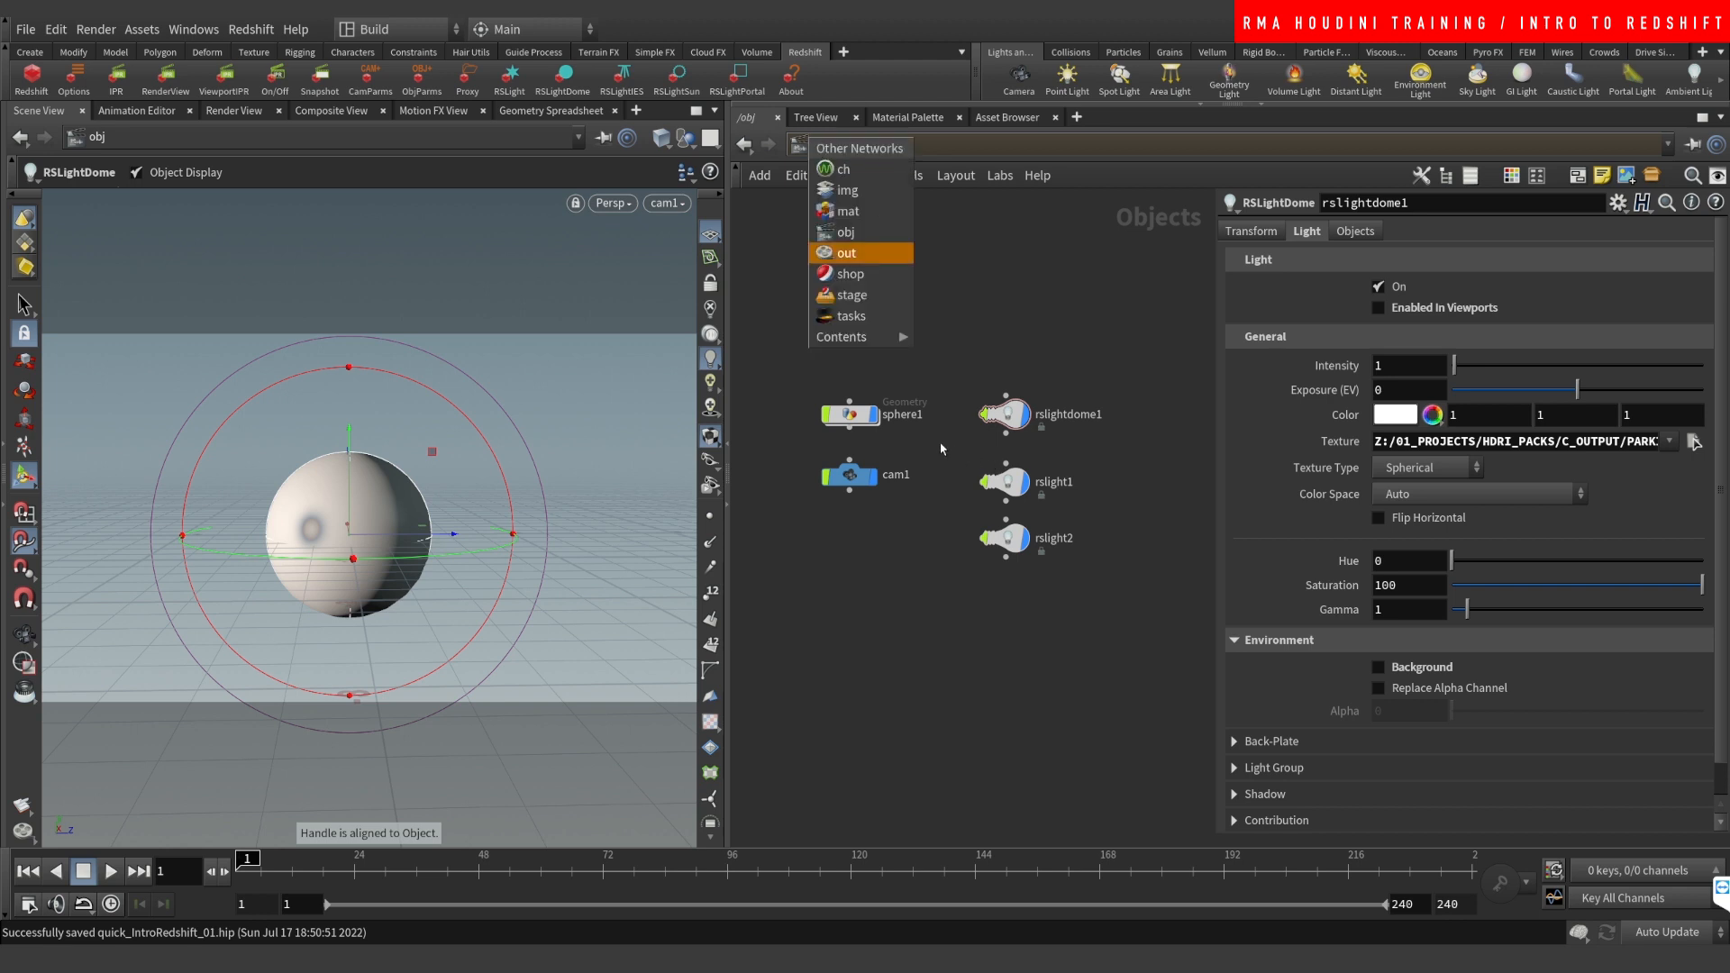
pyautogui.click(1006, 482)
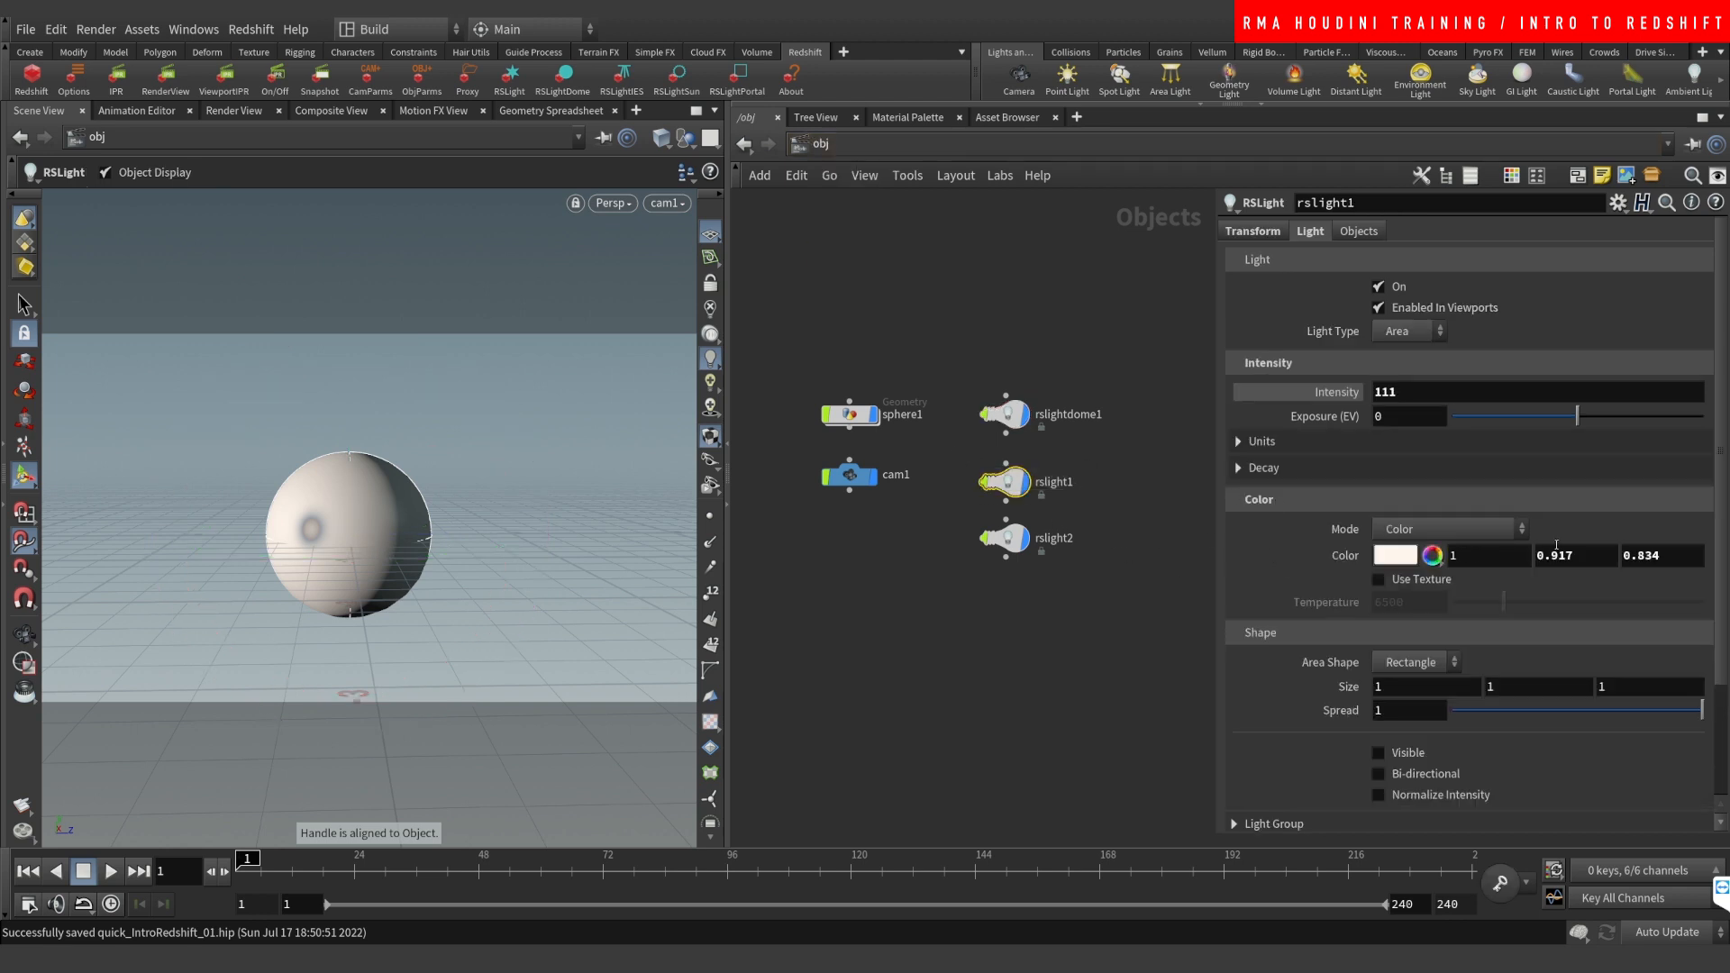
pyautogui.scroll(-4, 1423, 634)
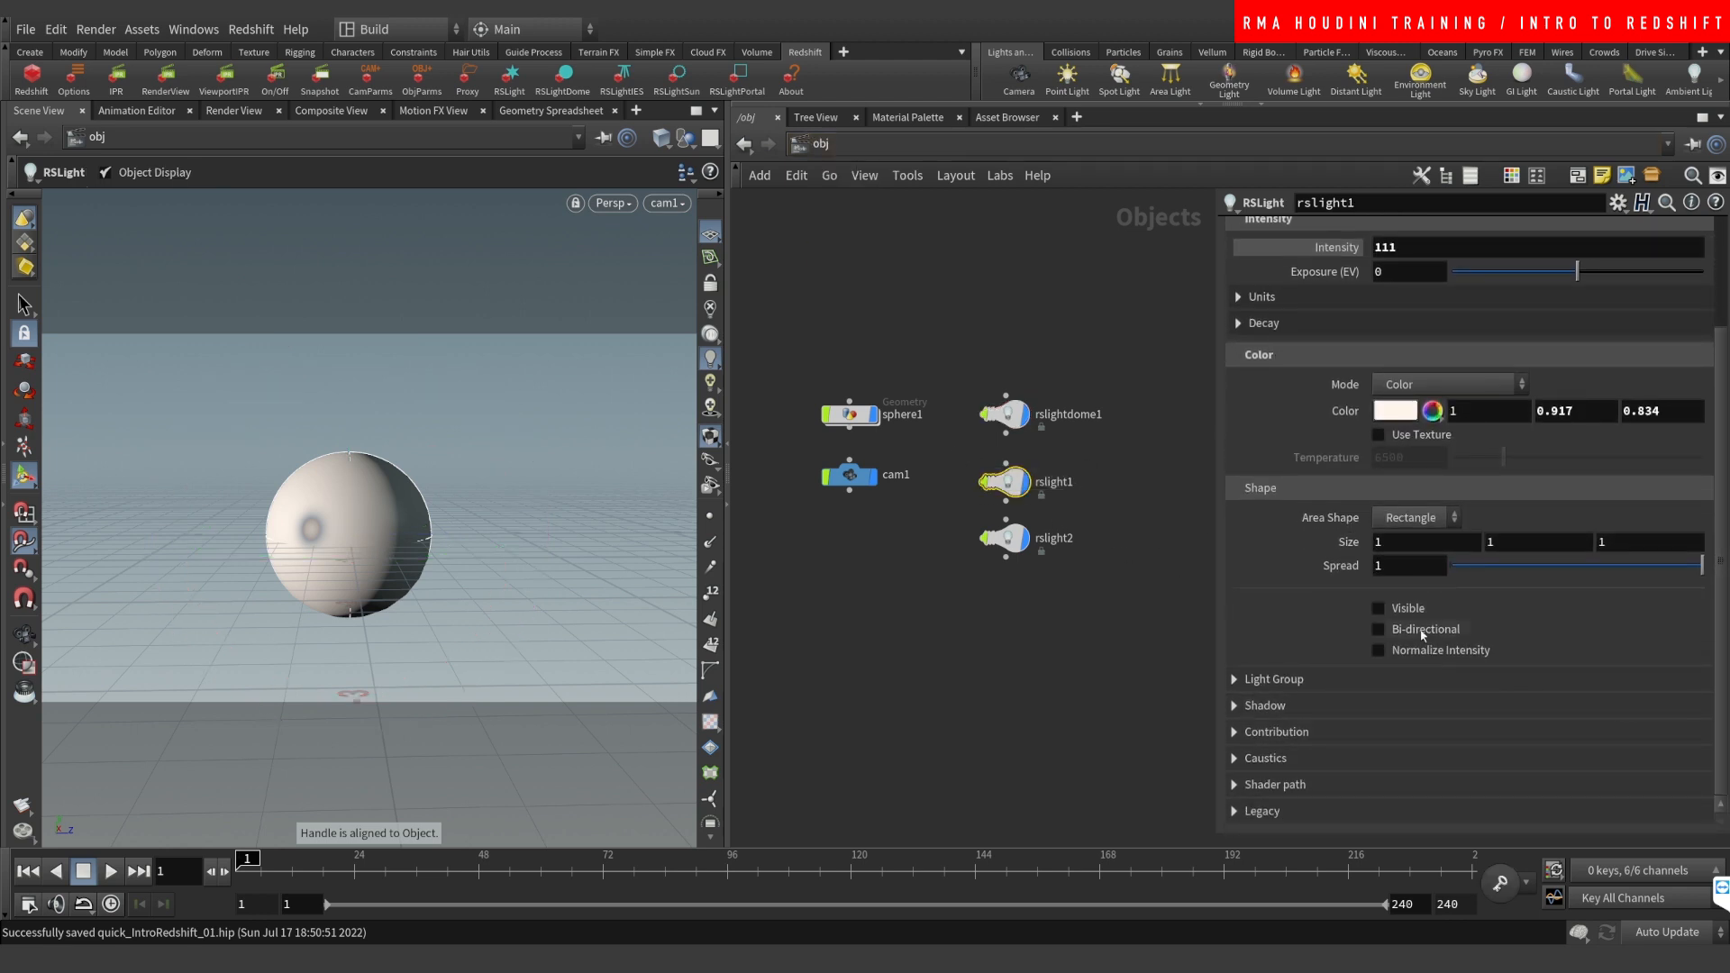
pyautogui.click(1046, 538)
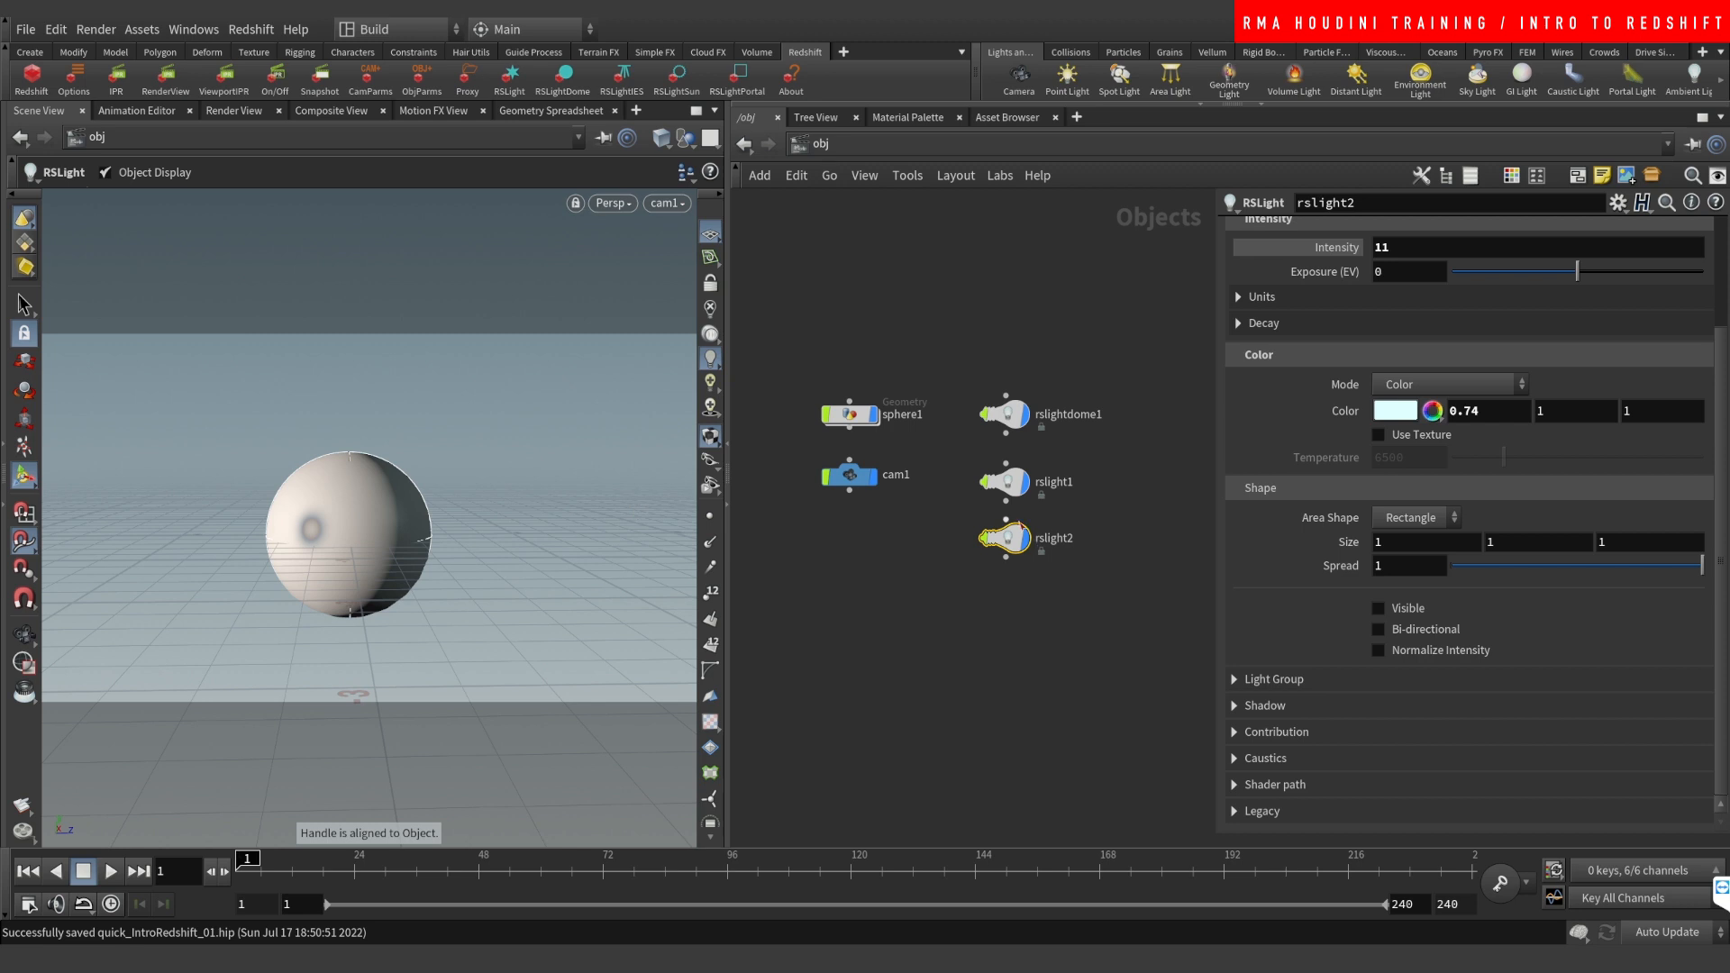
pyautogui.moveTo(955, 447); pyautogui.dragTo(1075, 498)
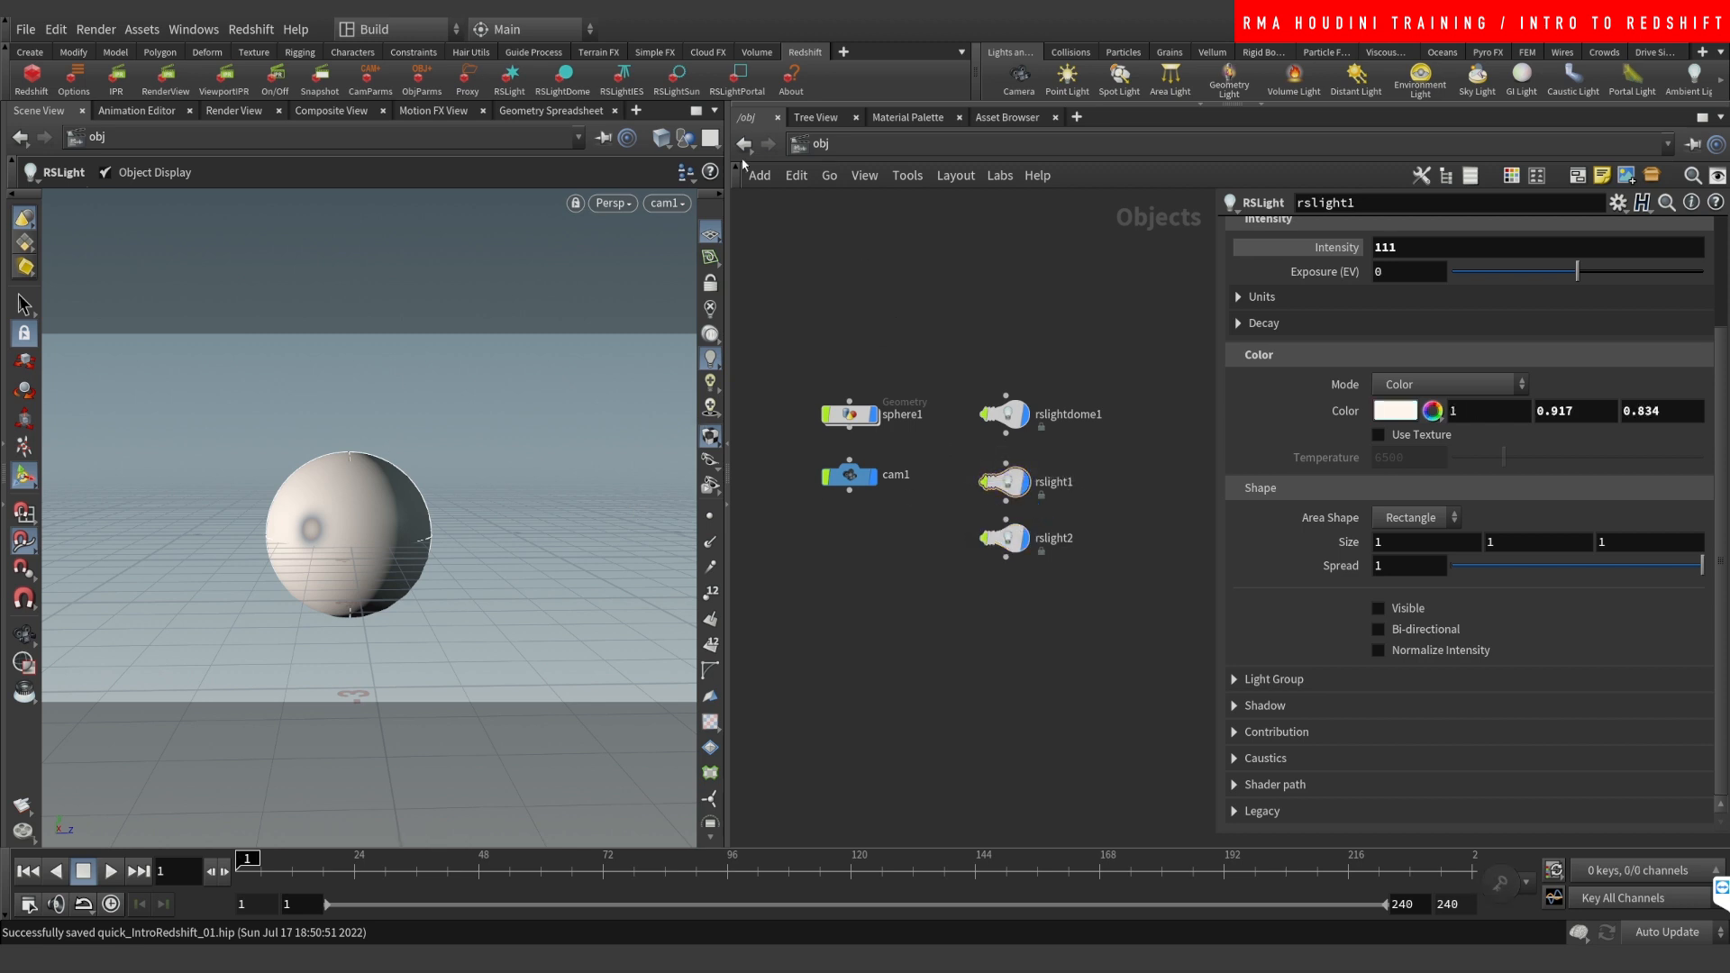
# Step: Switch the network to the out context and add a Redshift (Render) node
pyautogui.click(800, 144)
pyautogui.click(800, 144)
pyautogui.click(851, 252)
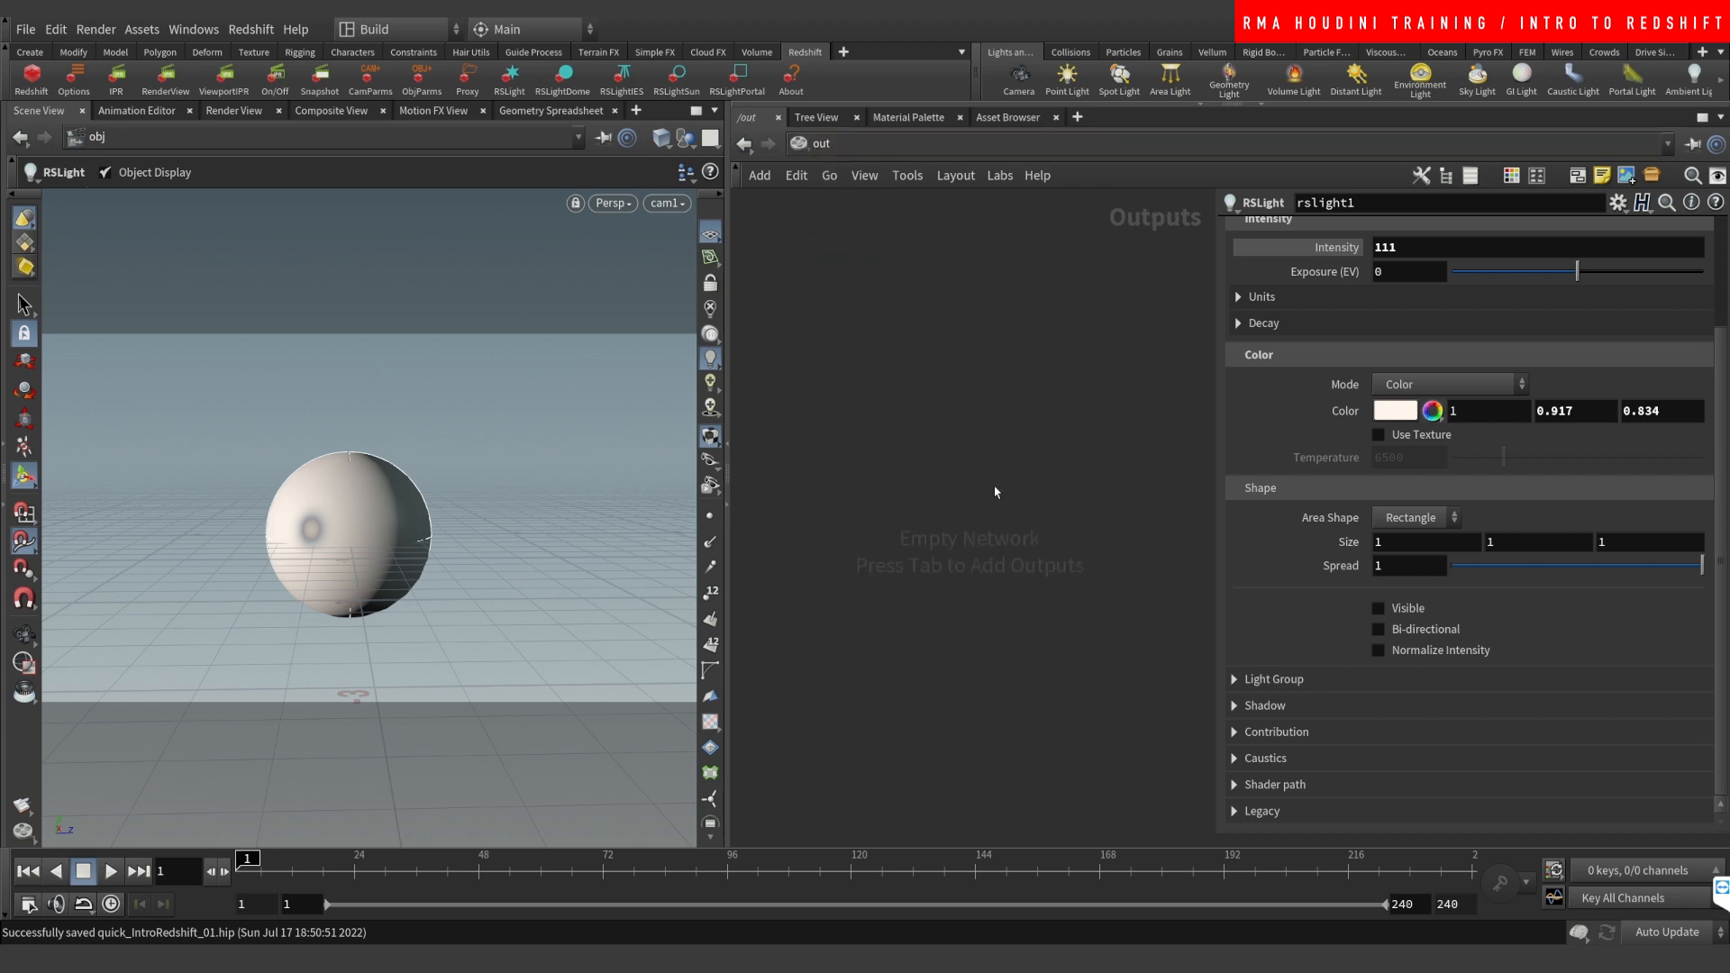
pyautogui.press('Tab')
pyautogui.write('reds')
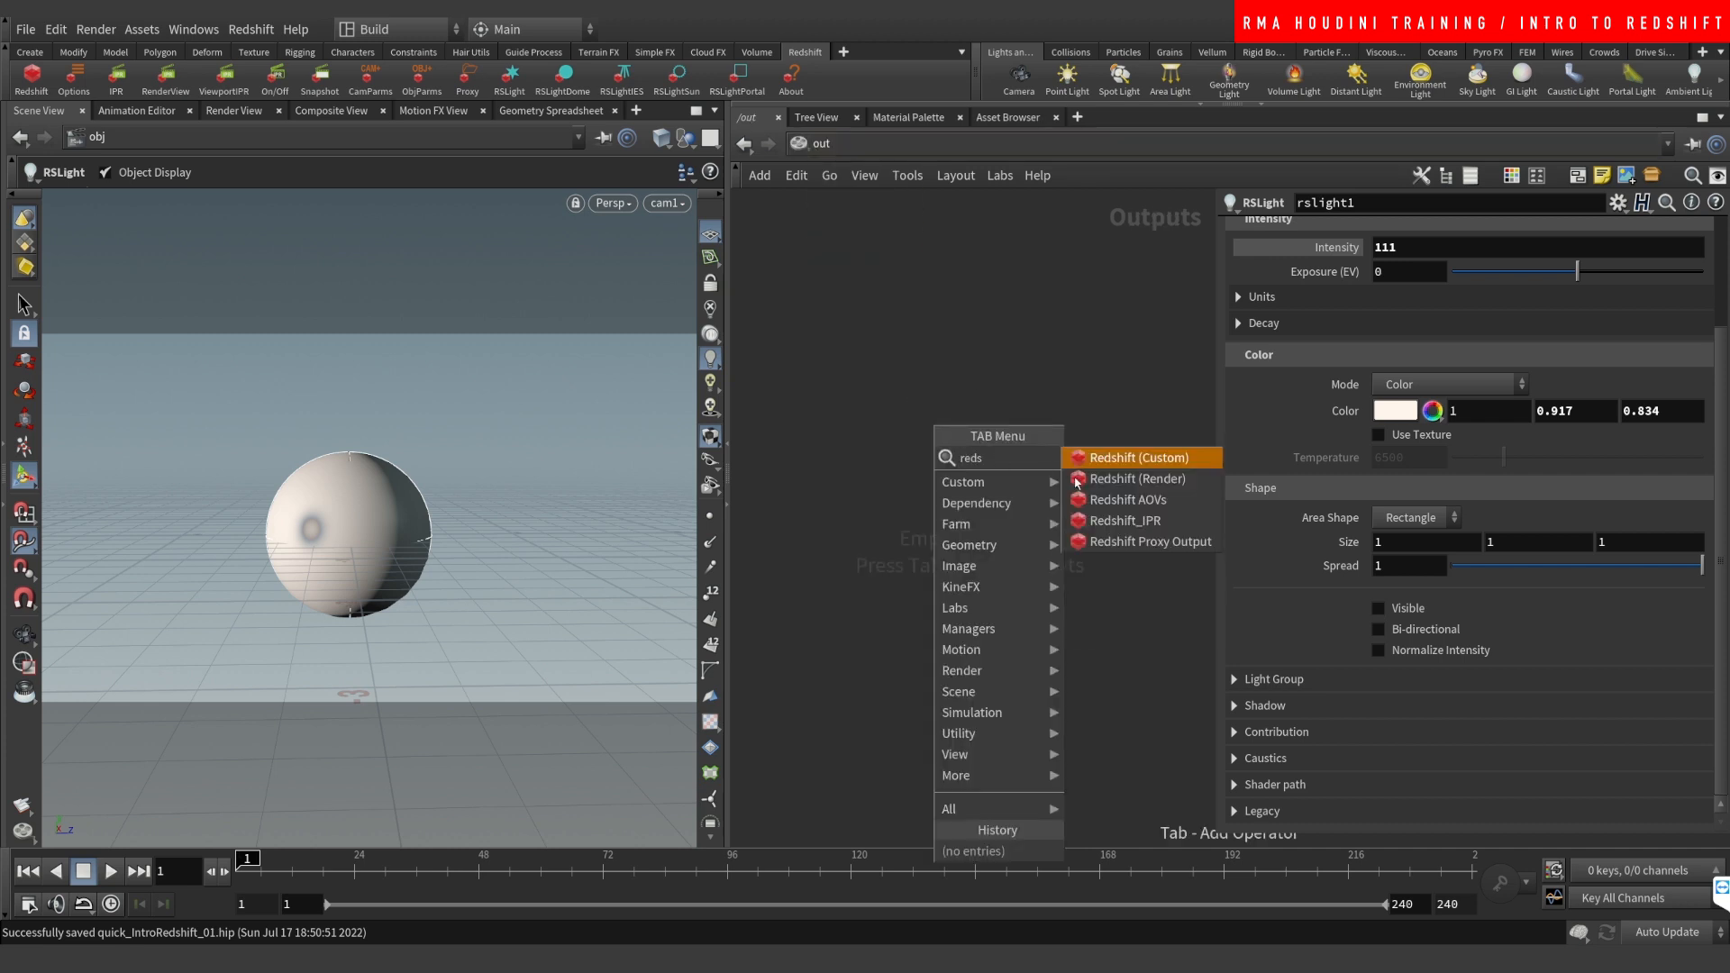
pyautogui.click(1079, 478)
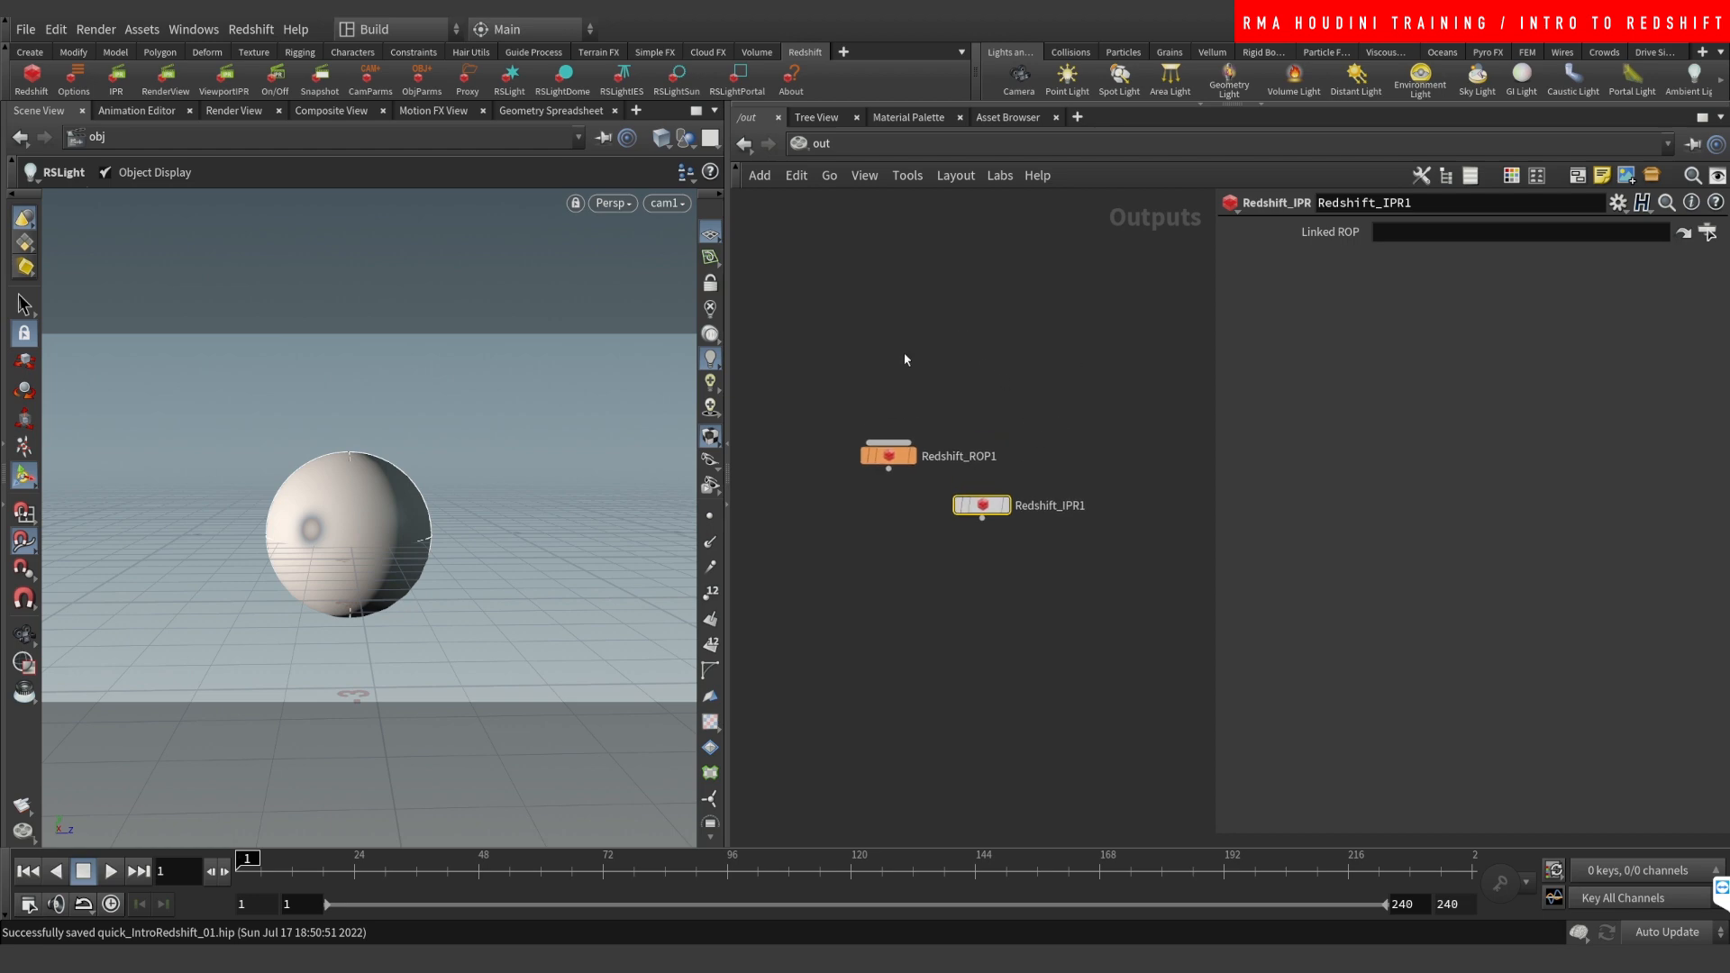
# Step: Examine the main and output settings of the Redshift_ROP1 node, including its render camera and common file prefix
pyautogui.scroll(3, 905, 357)
pyautogui.moveTo(874, 419); pyautogui.dragTo(889, 667)
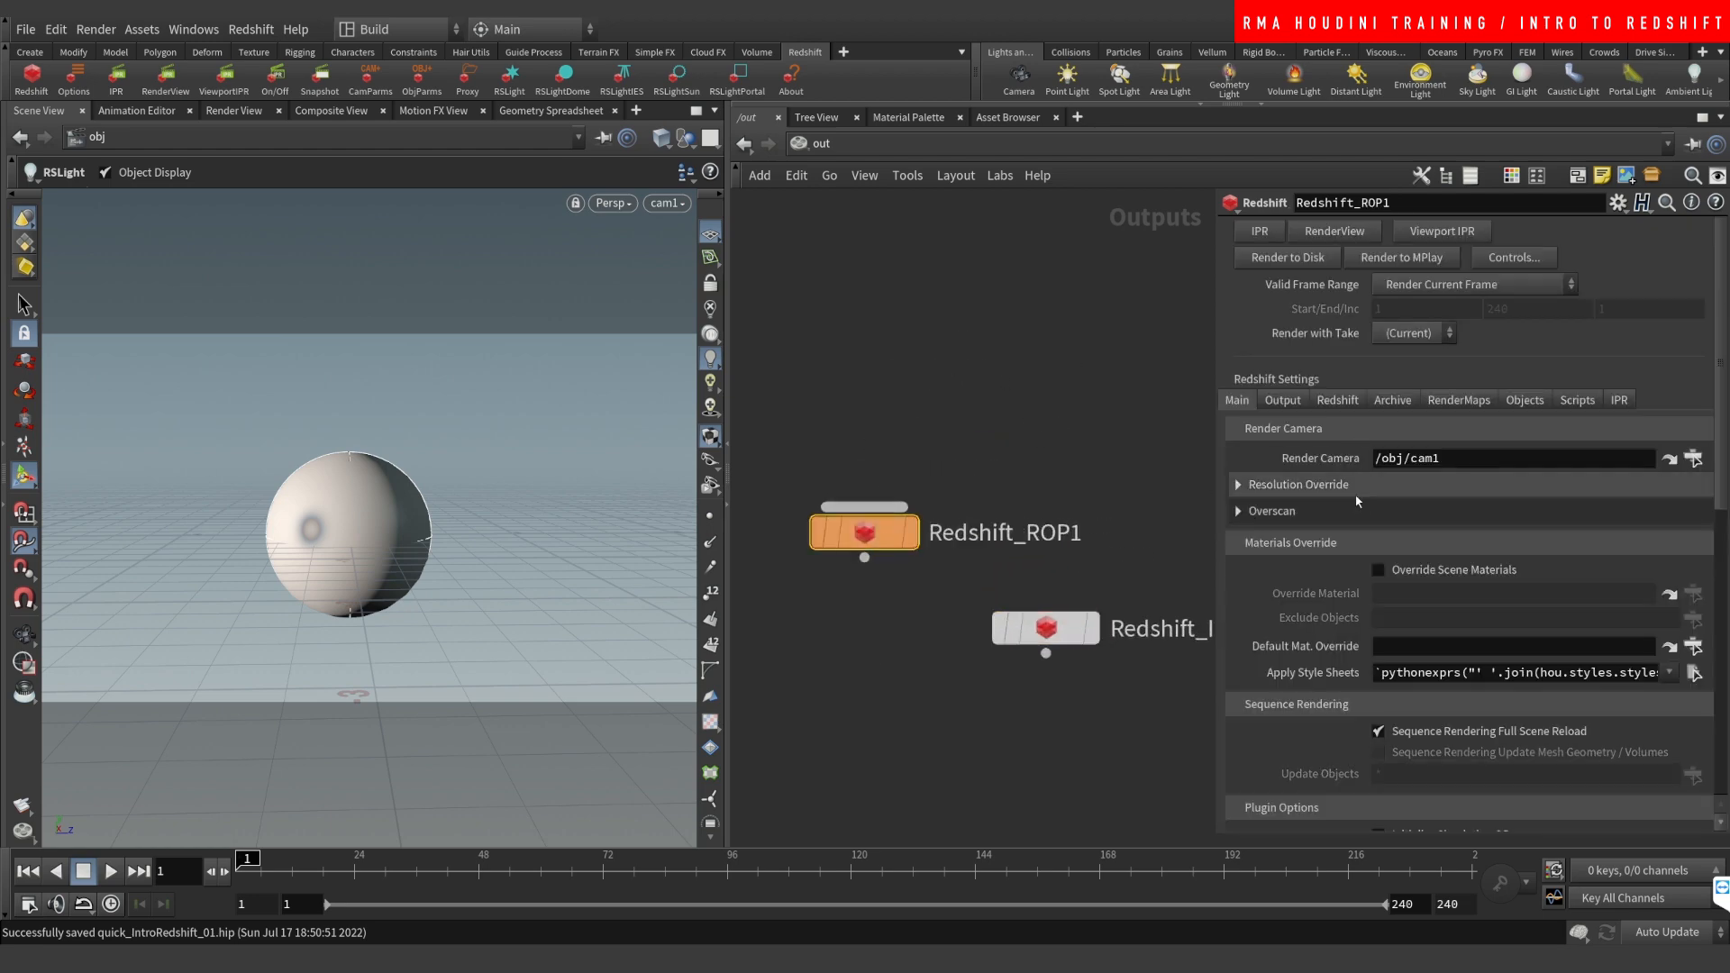
pyautogui.moveTo(1718, 447); pyautogui.dragTo(1698, 517)
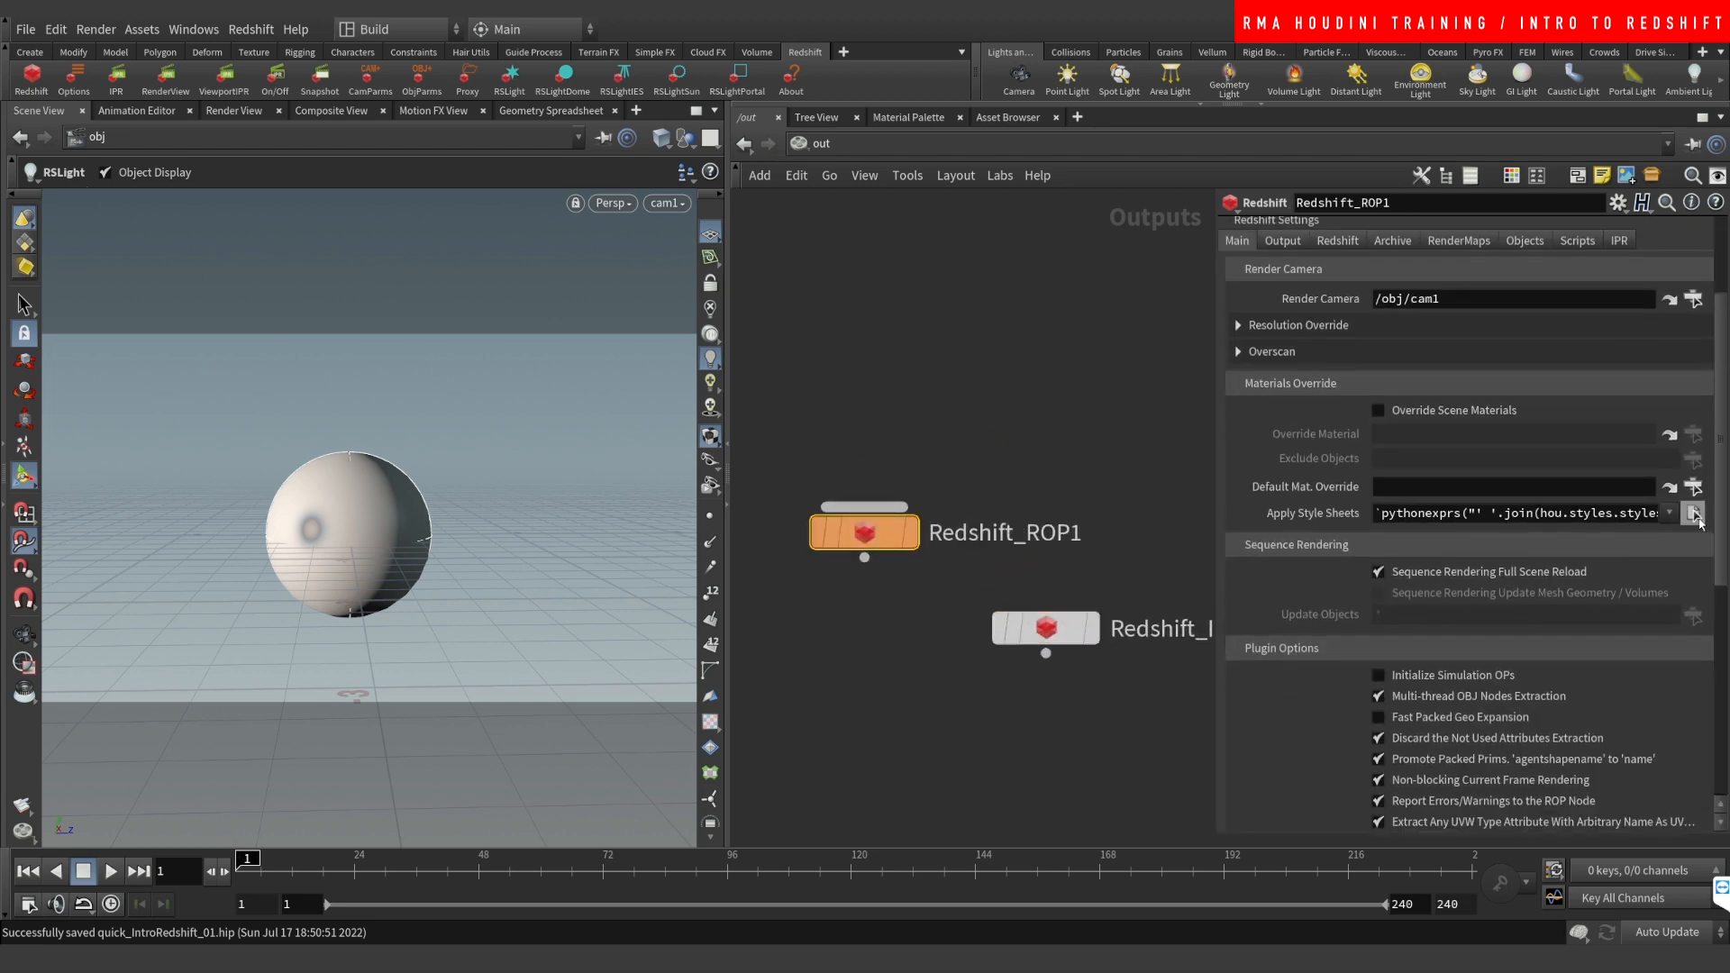
pyautogui.scroll(5, 1354, 416)
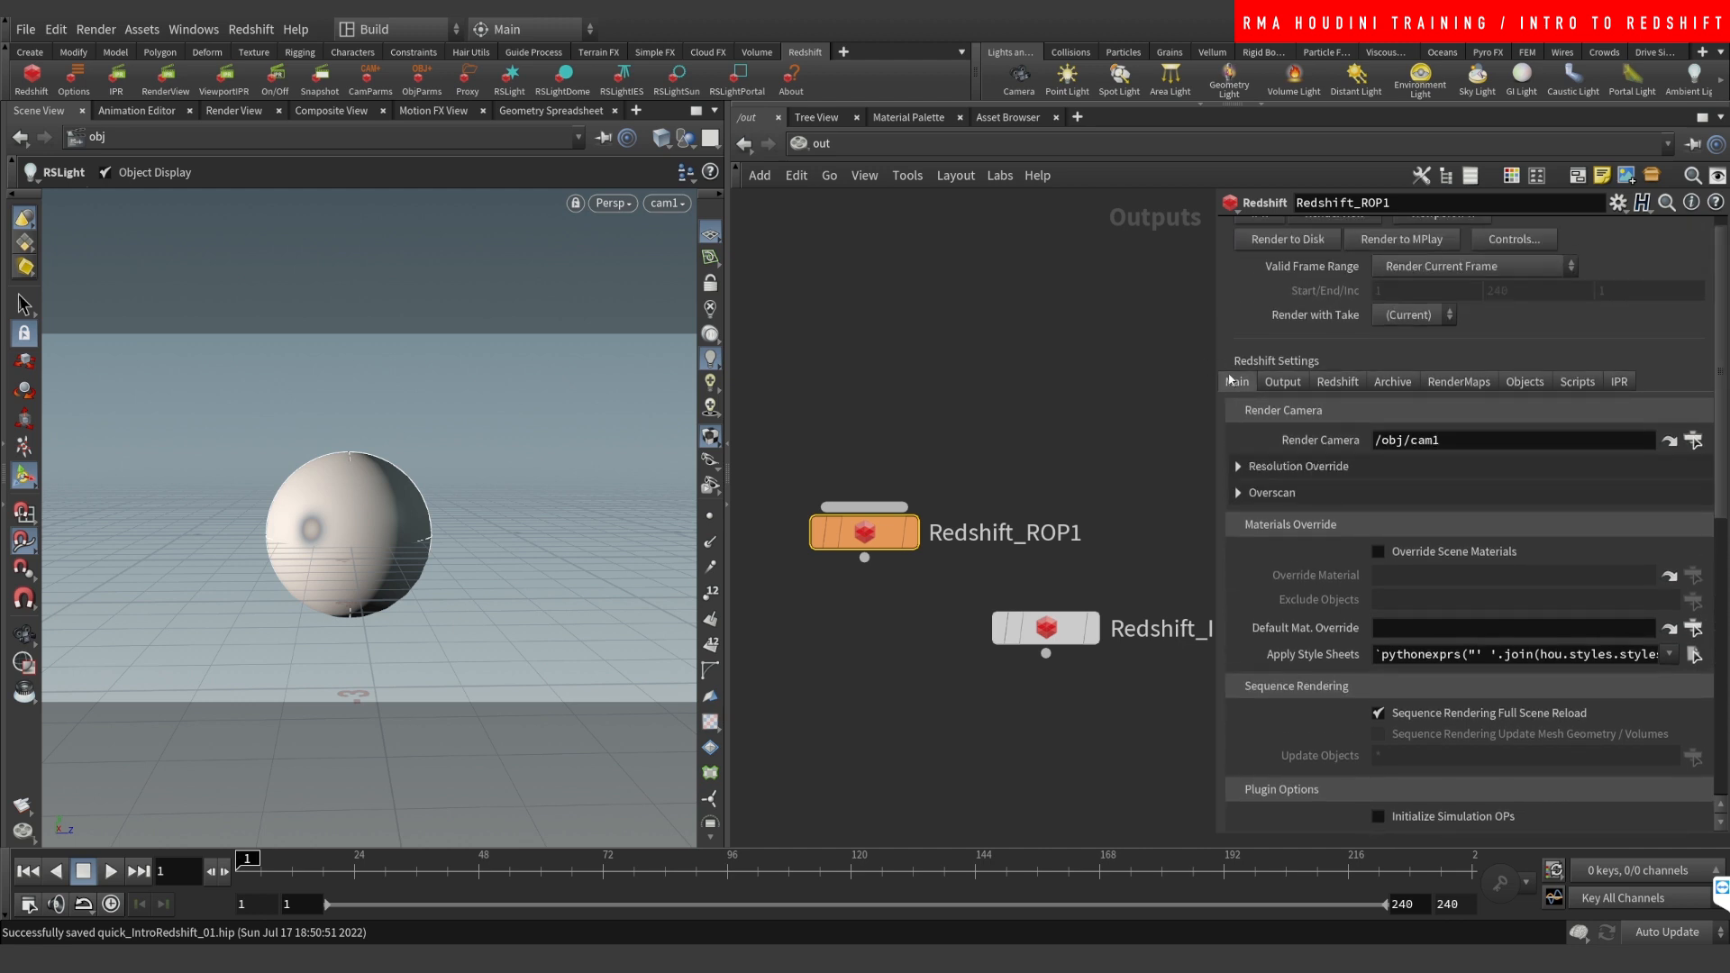
pyautogui.click(1283, 382)
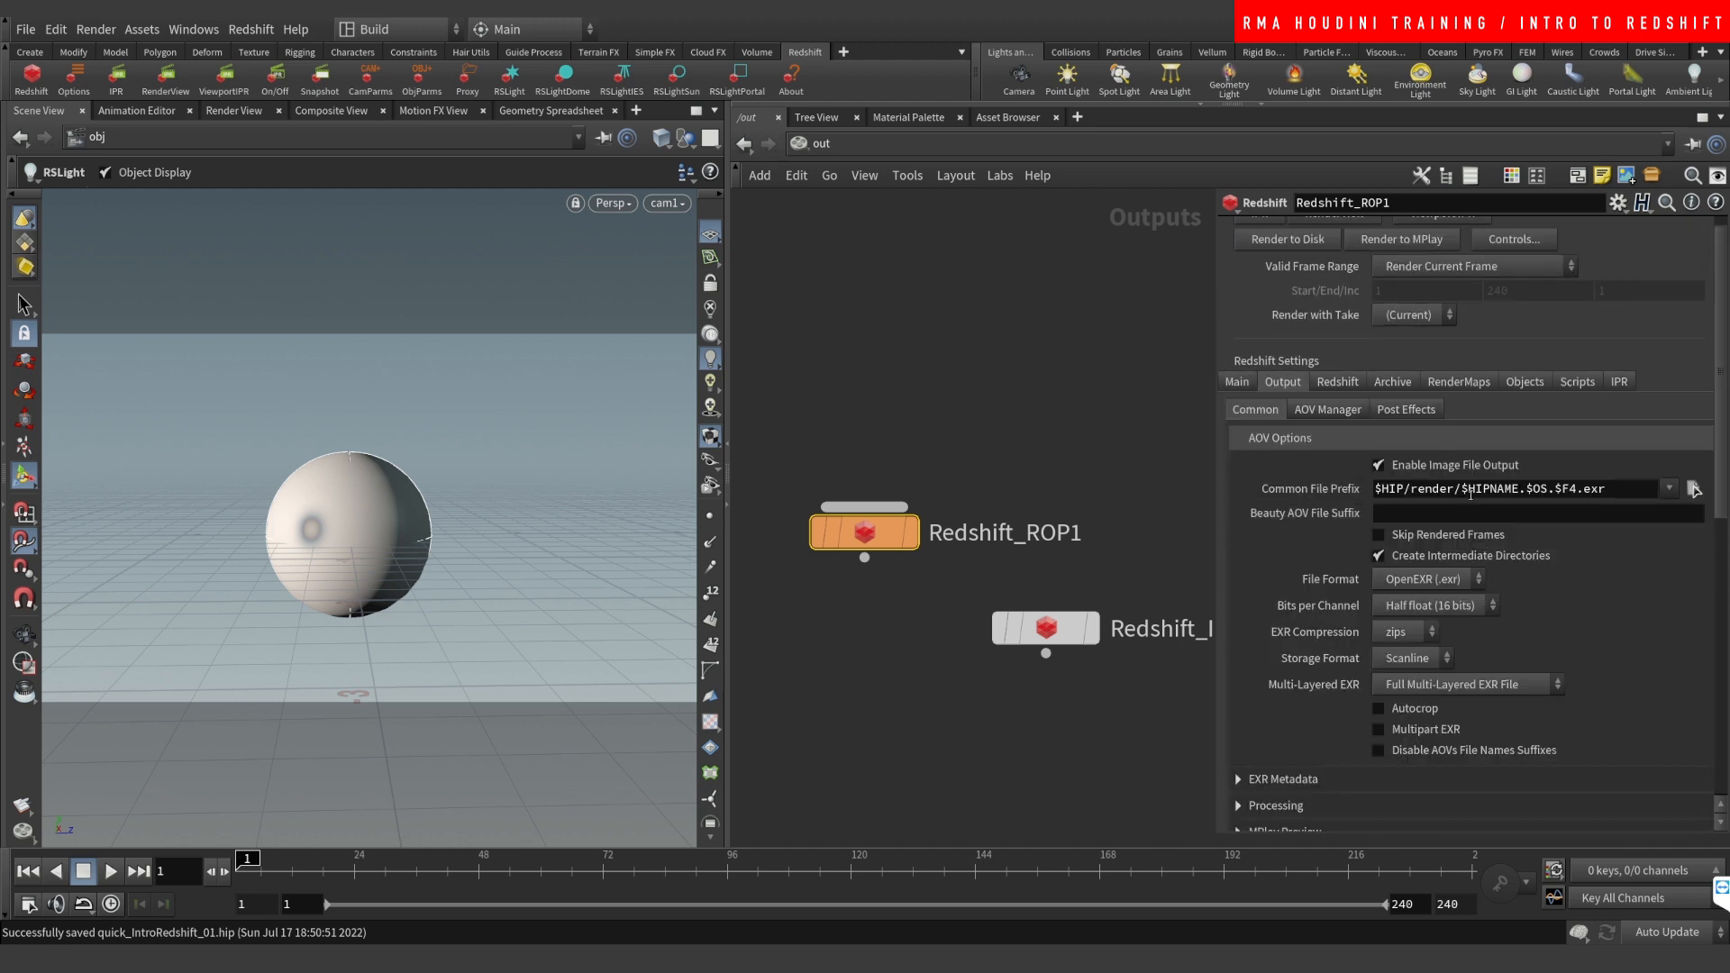
pyautogui.moveTo(1461, 492); pyautogui.dragTo(1609, 492)
pyautogui.click(1562, 490)
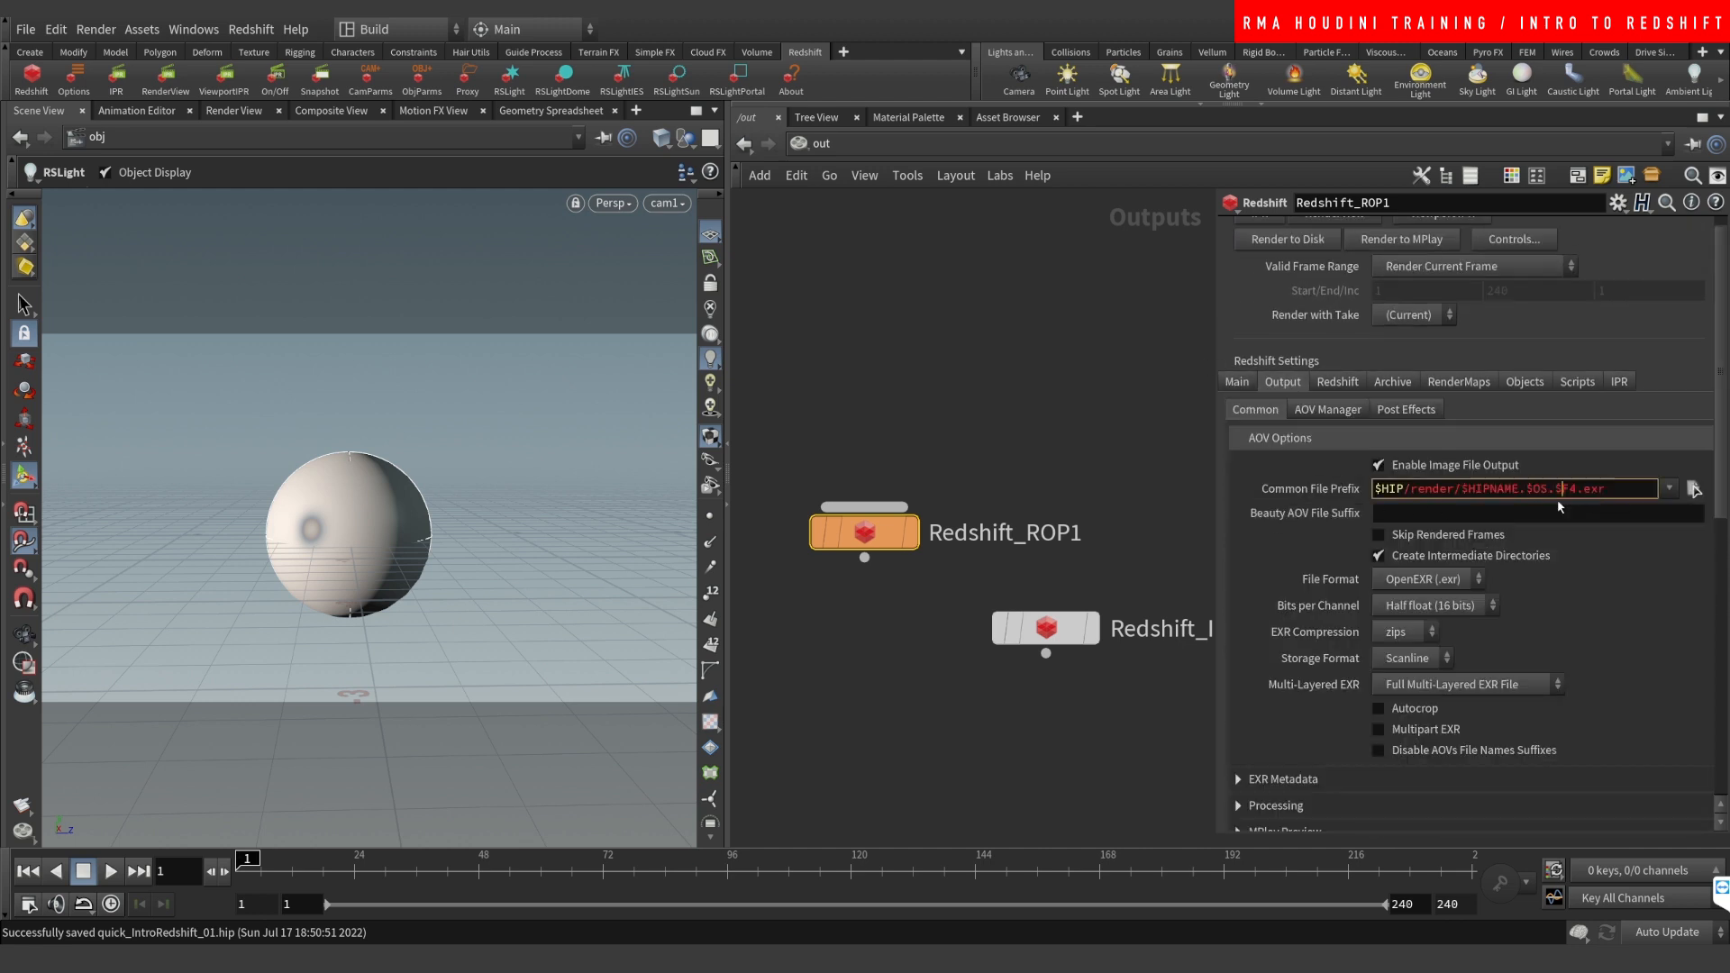
pyautogui.press('Return')
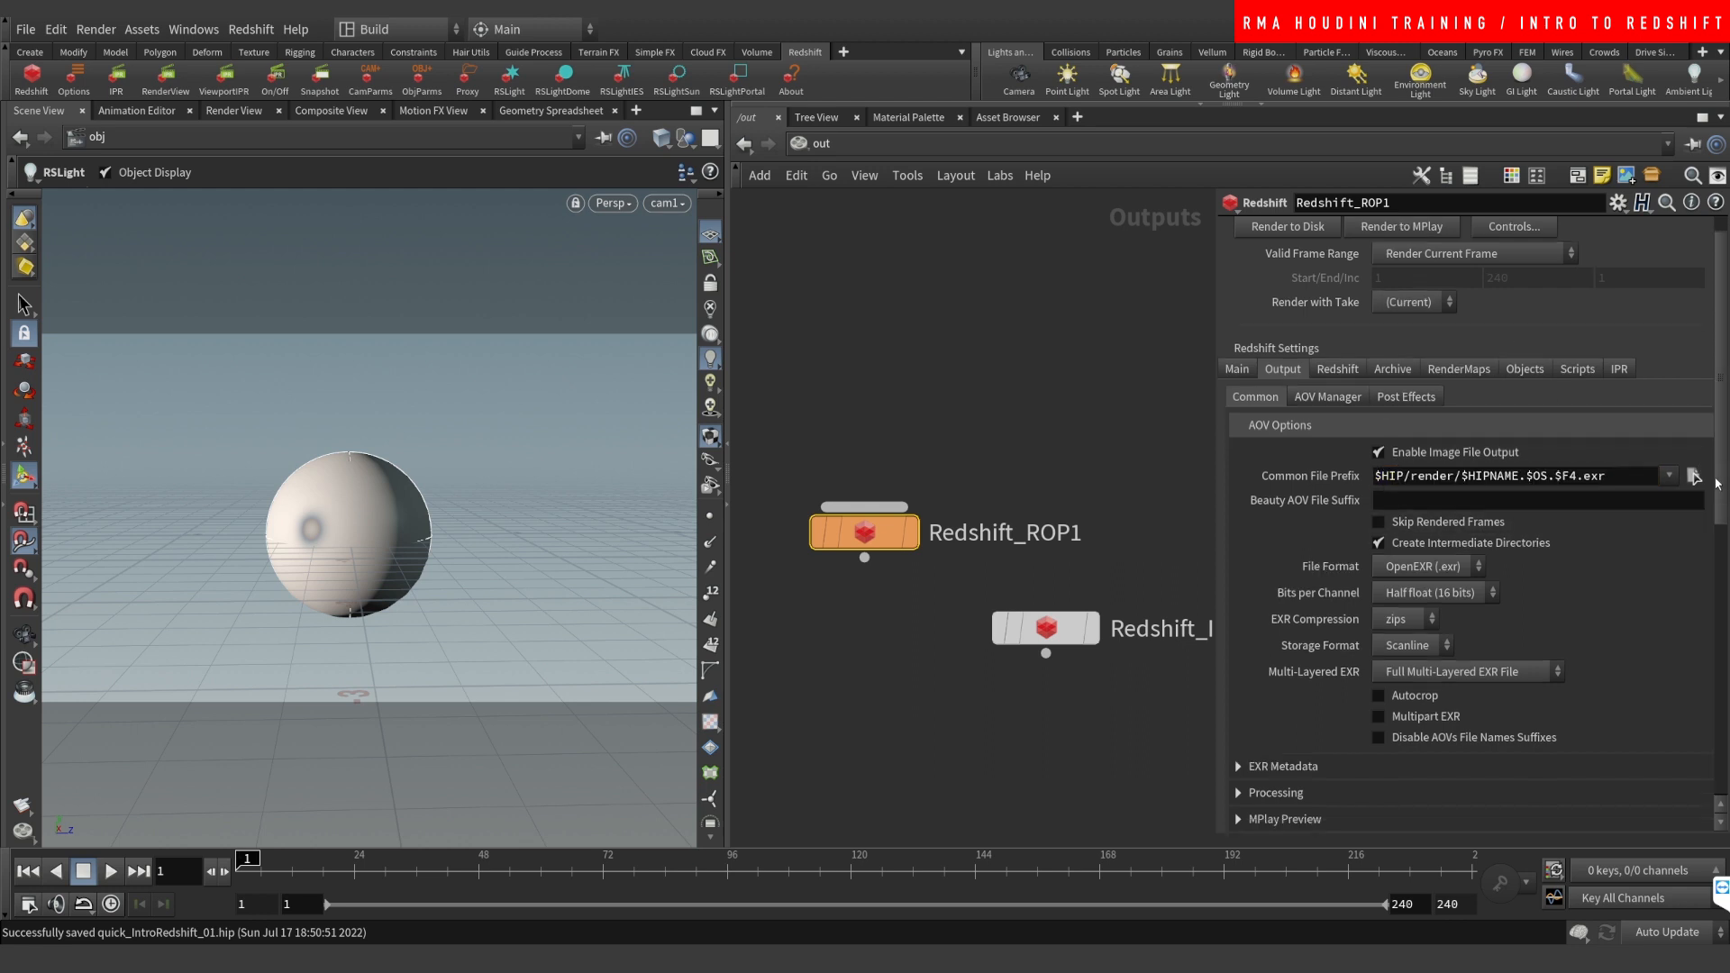
pyautogui.scroll(1, 1444, 539)
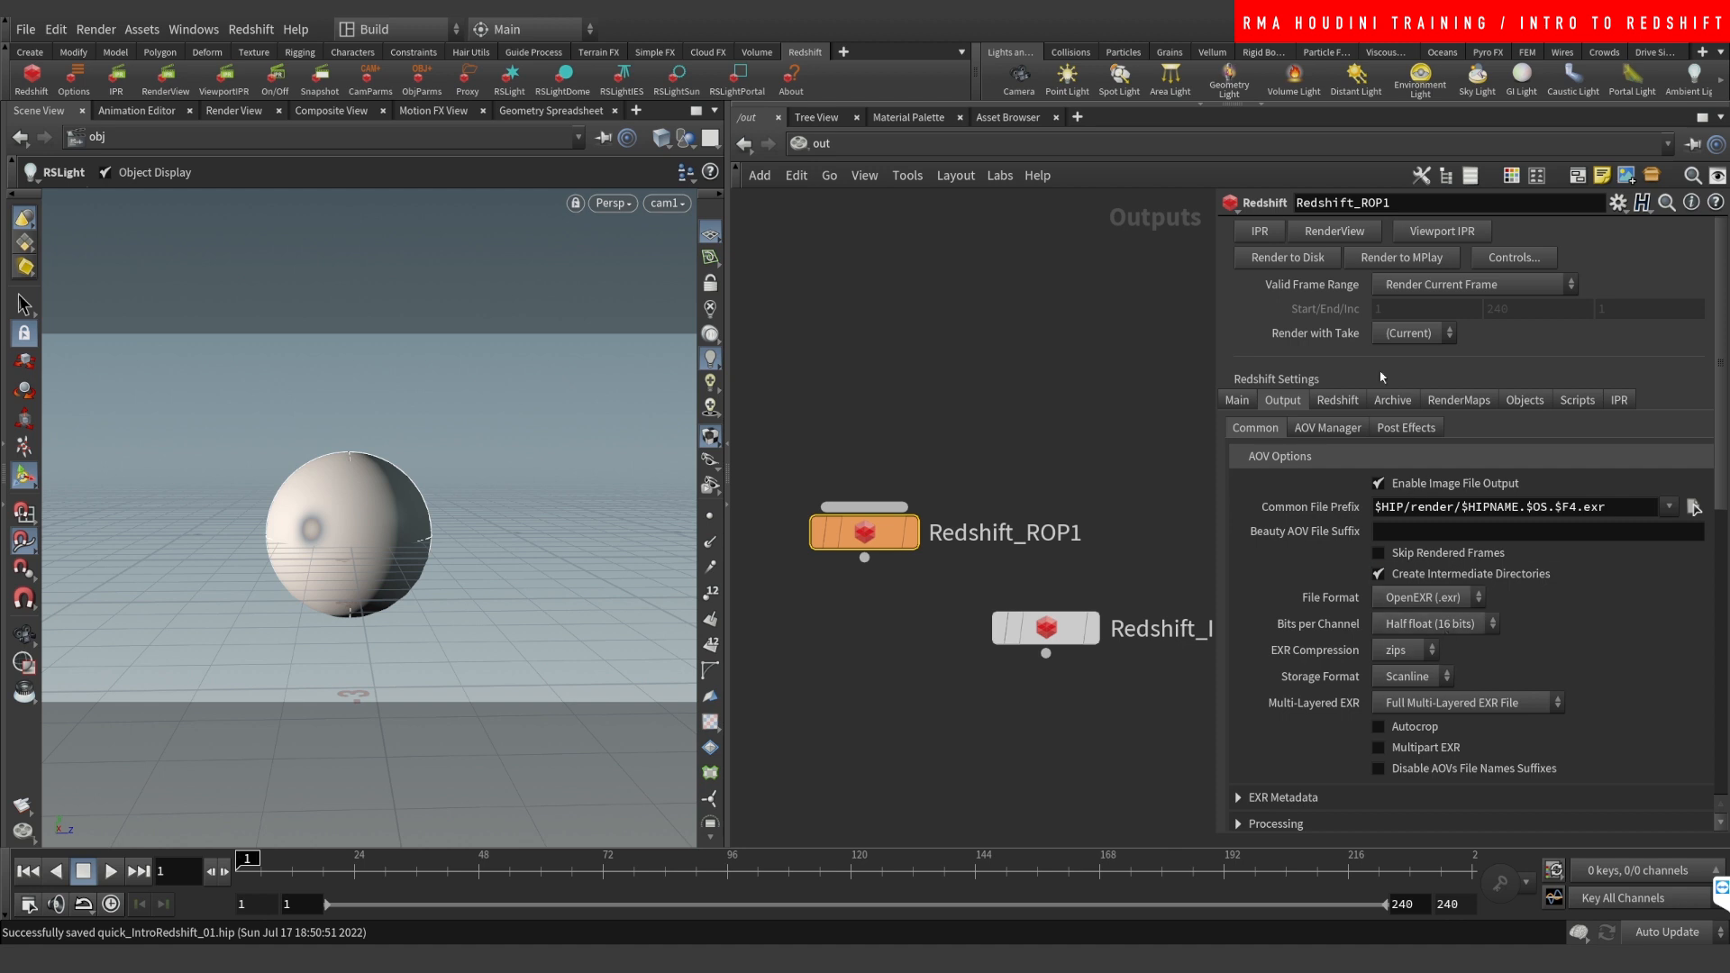
# Step: Enable motion blur in the Redshift render settings of Redshift_ROP1
pyautogui.click(1333, 401)
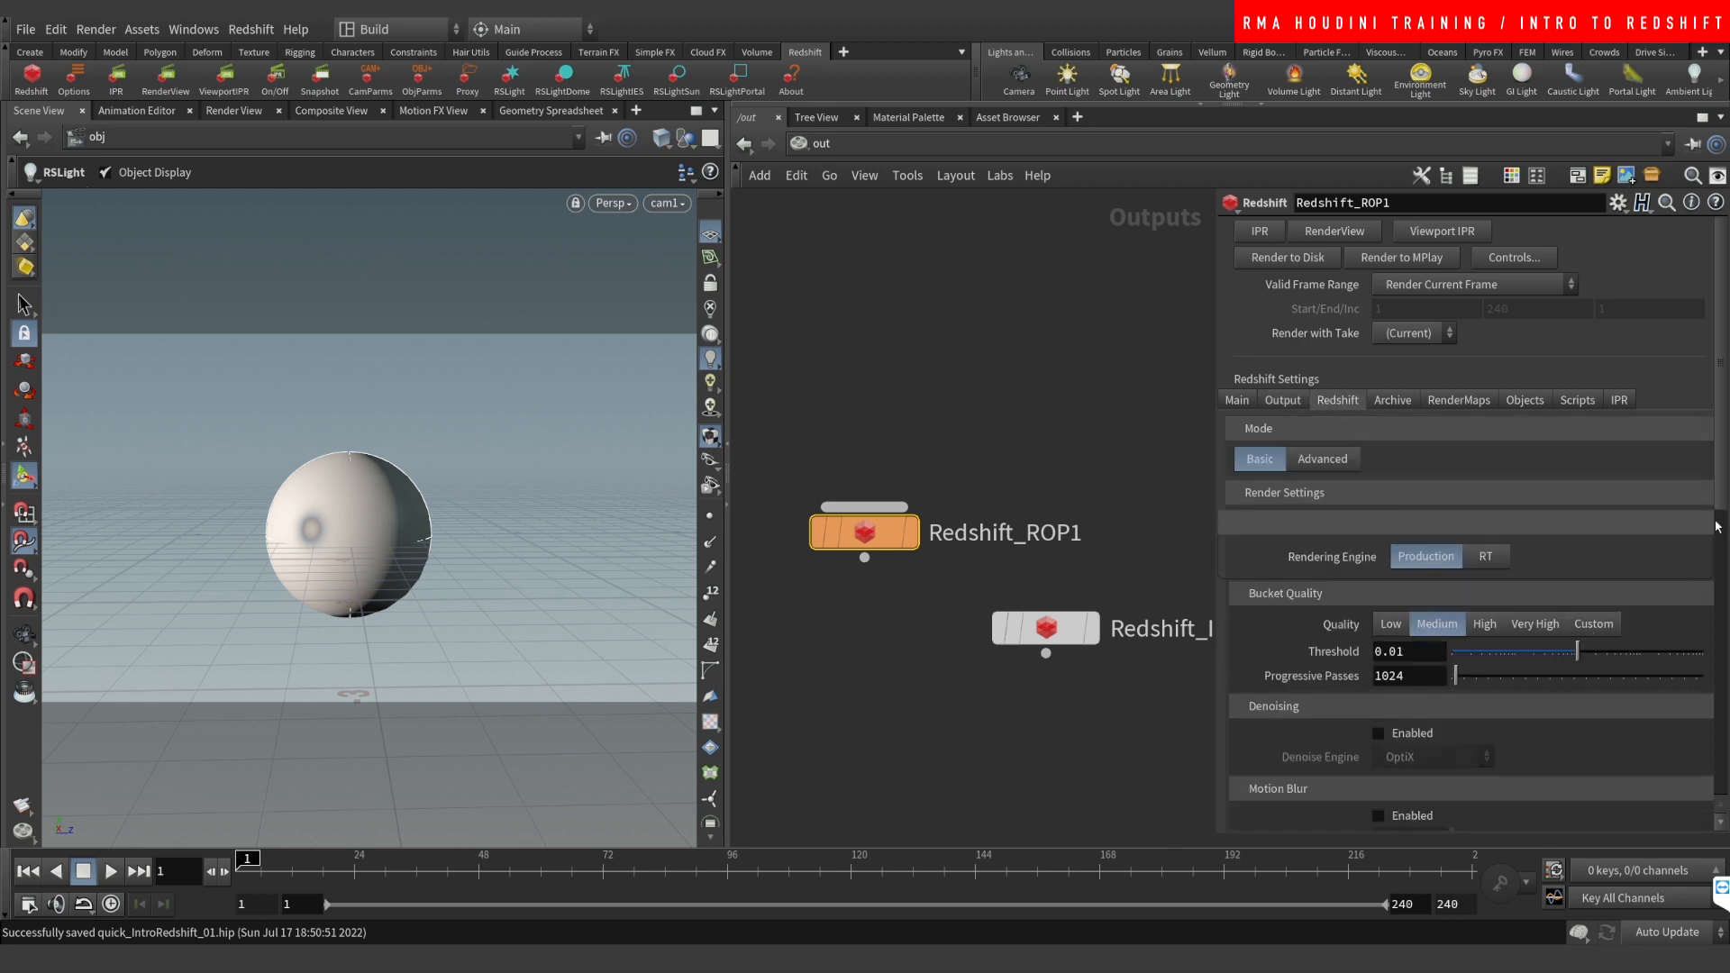
pyautogui.scroll(-5, 1718, 527)
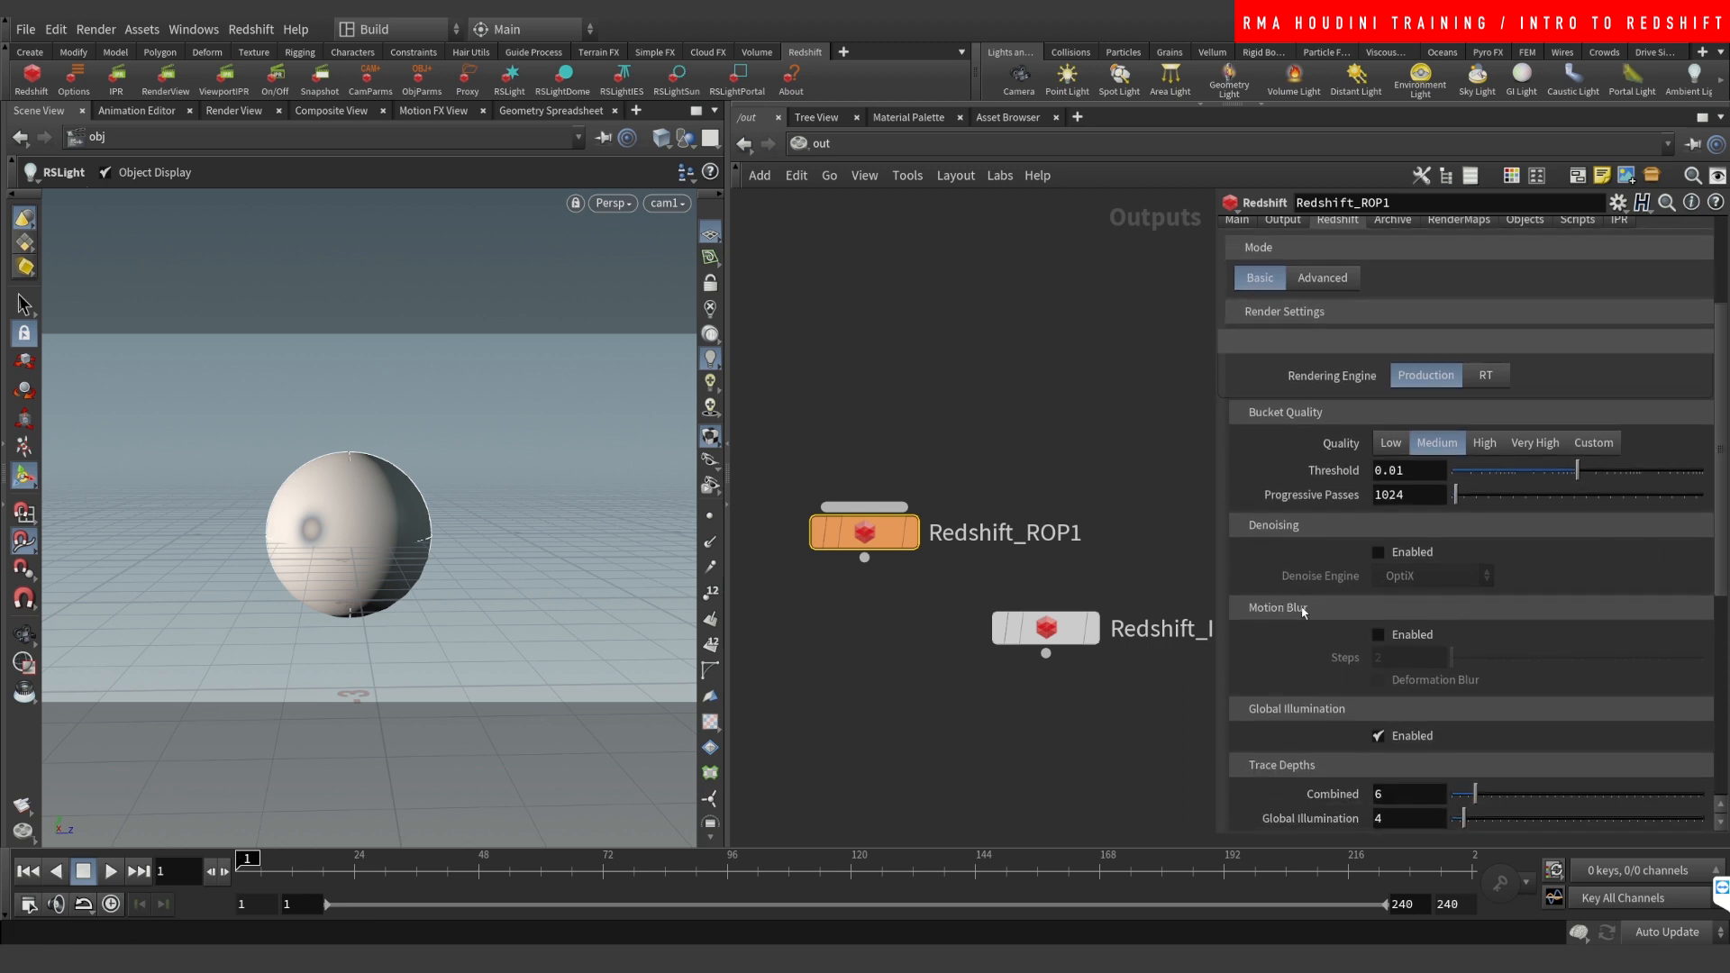
pyautogui.click(1413, 635)
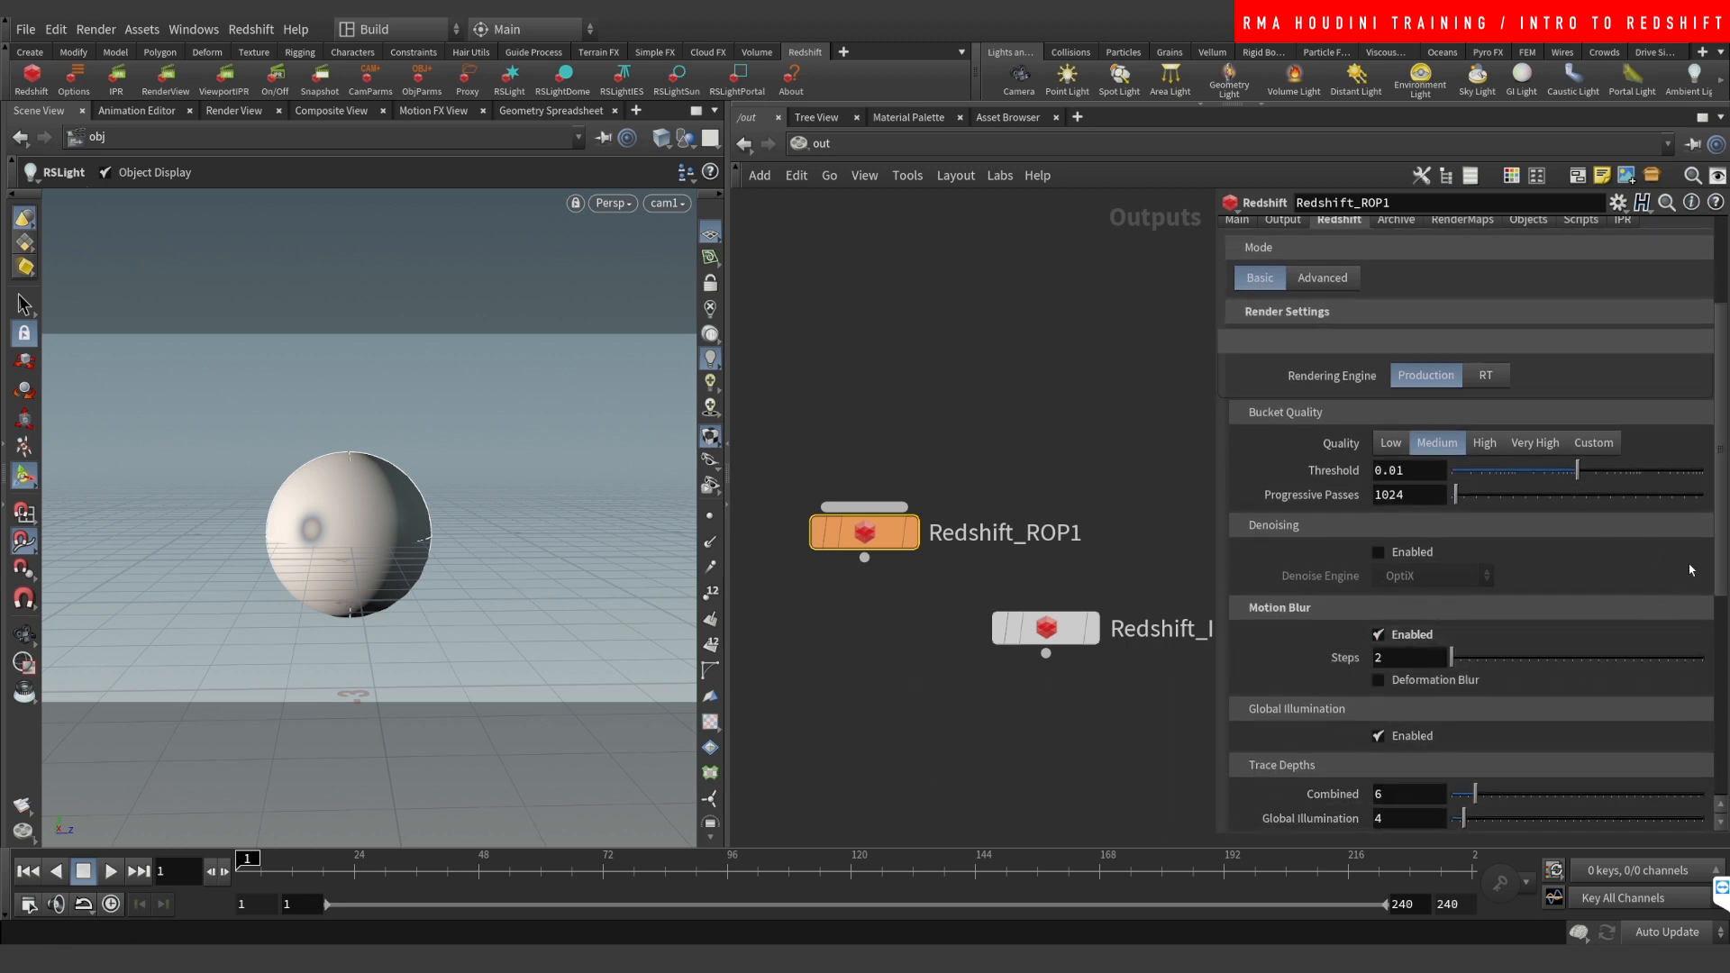
pyautogui.moveTo(1723, 570)
pyautogui.mouseDown()
pyautogui.moveTo(1722, 727)
pyautogui.moveTo(1722, 447)
pyautogui.mouseUp()
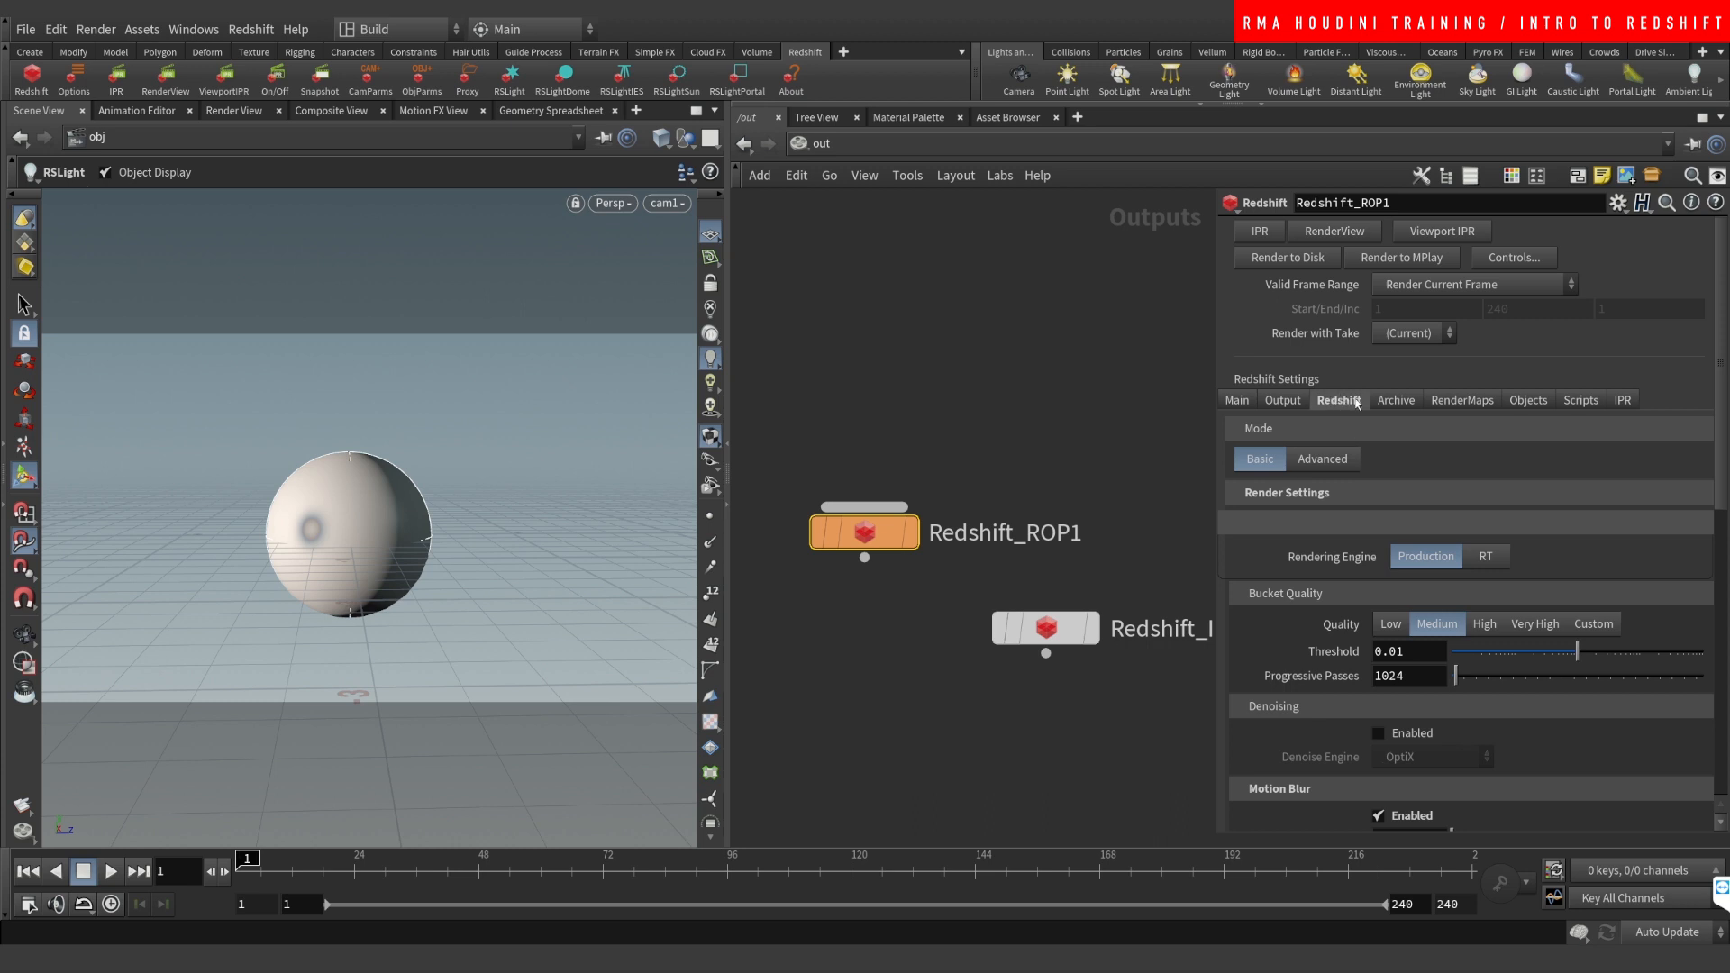
# Step: Review the archive, render map baking, candidate and forced object, and IPR settings of Redshift_ROP1
pyautogui.click(1395, 400)
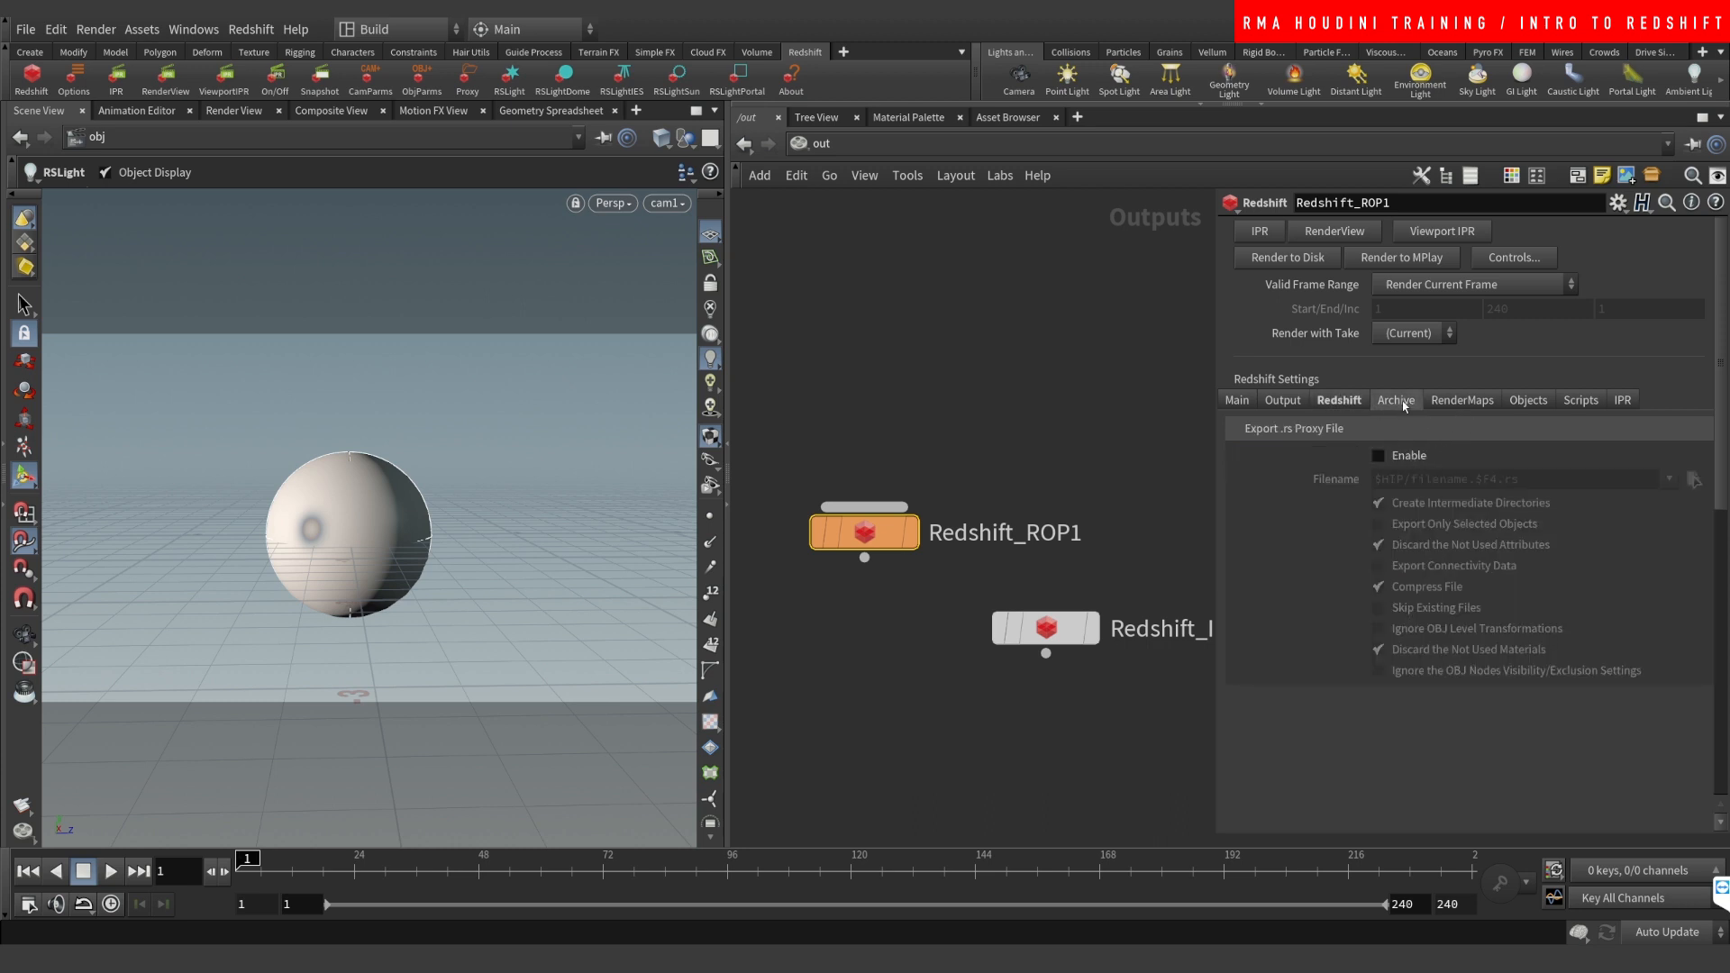
pyautogui.click(1462, 400)
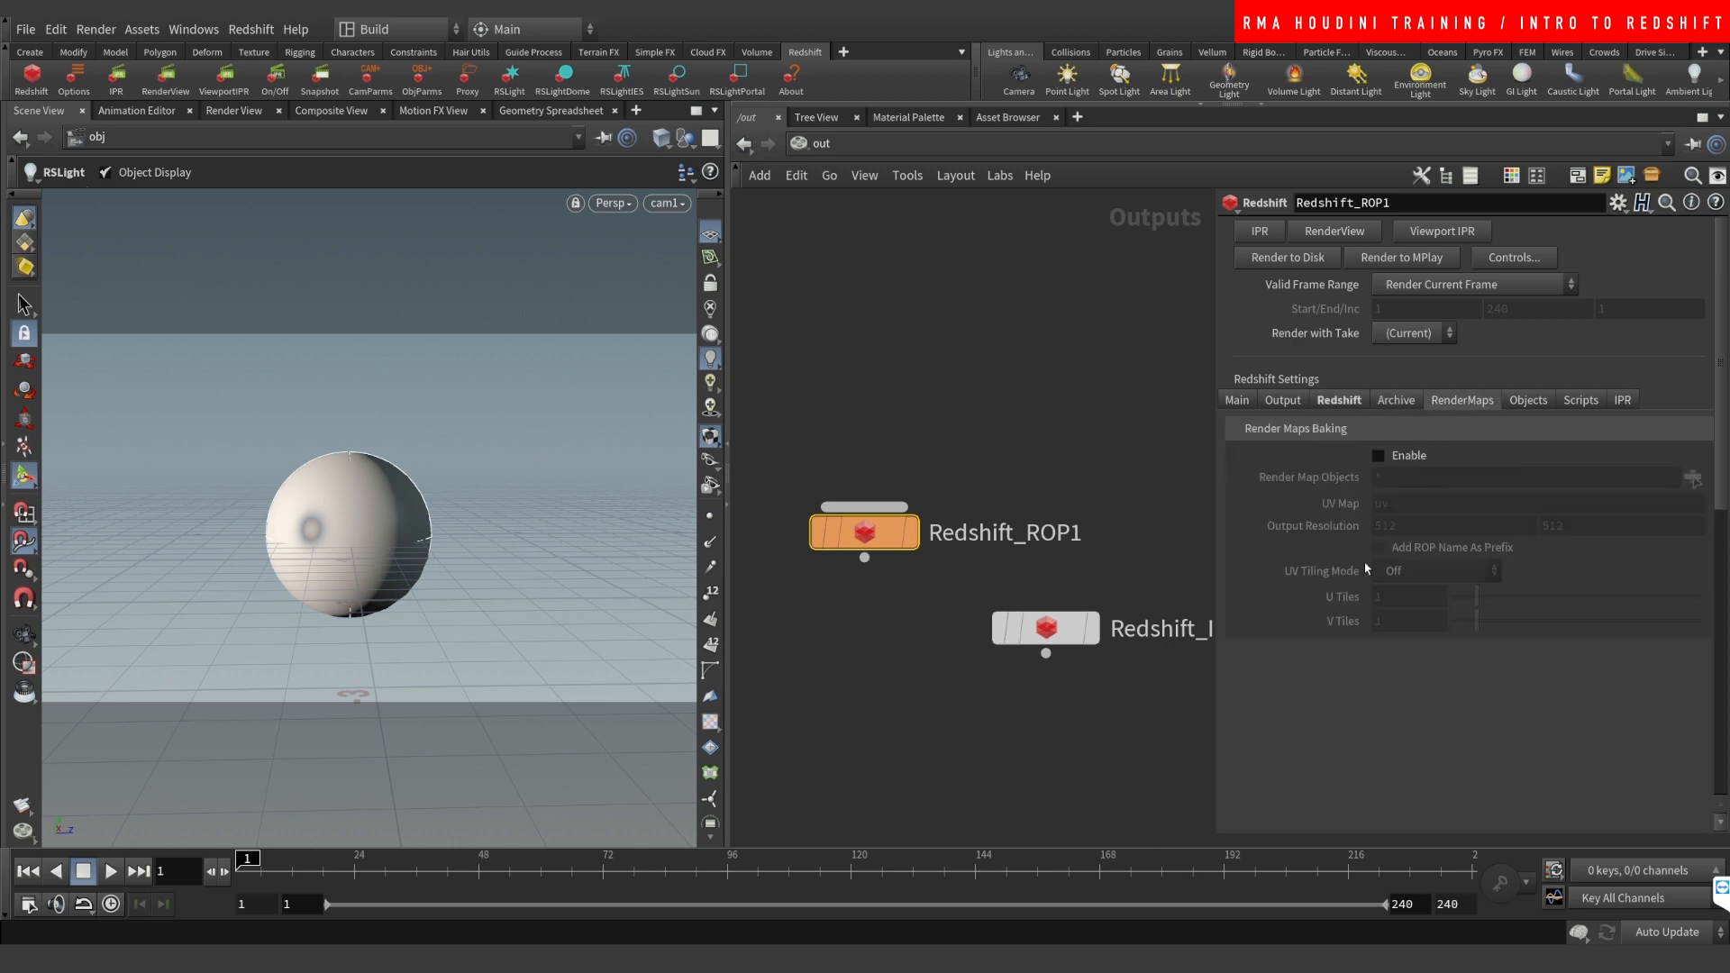
pyautogui.click(1528, 400)
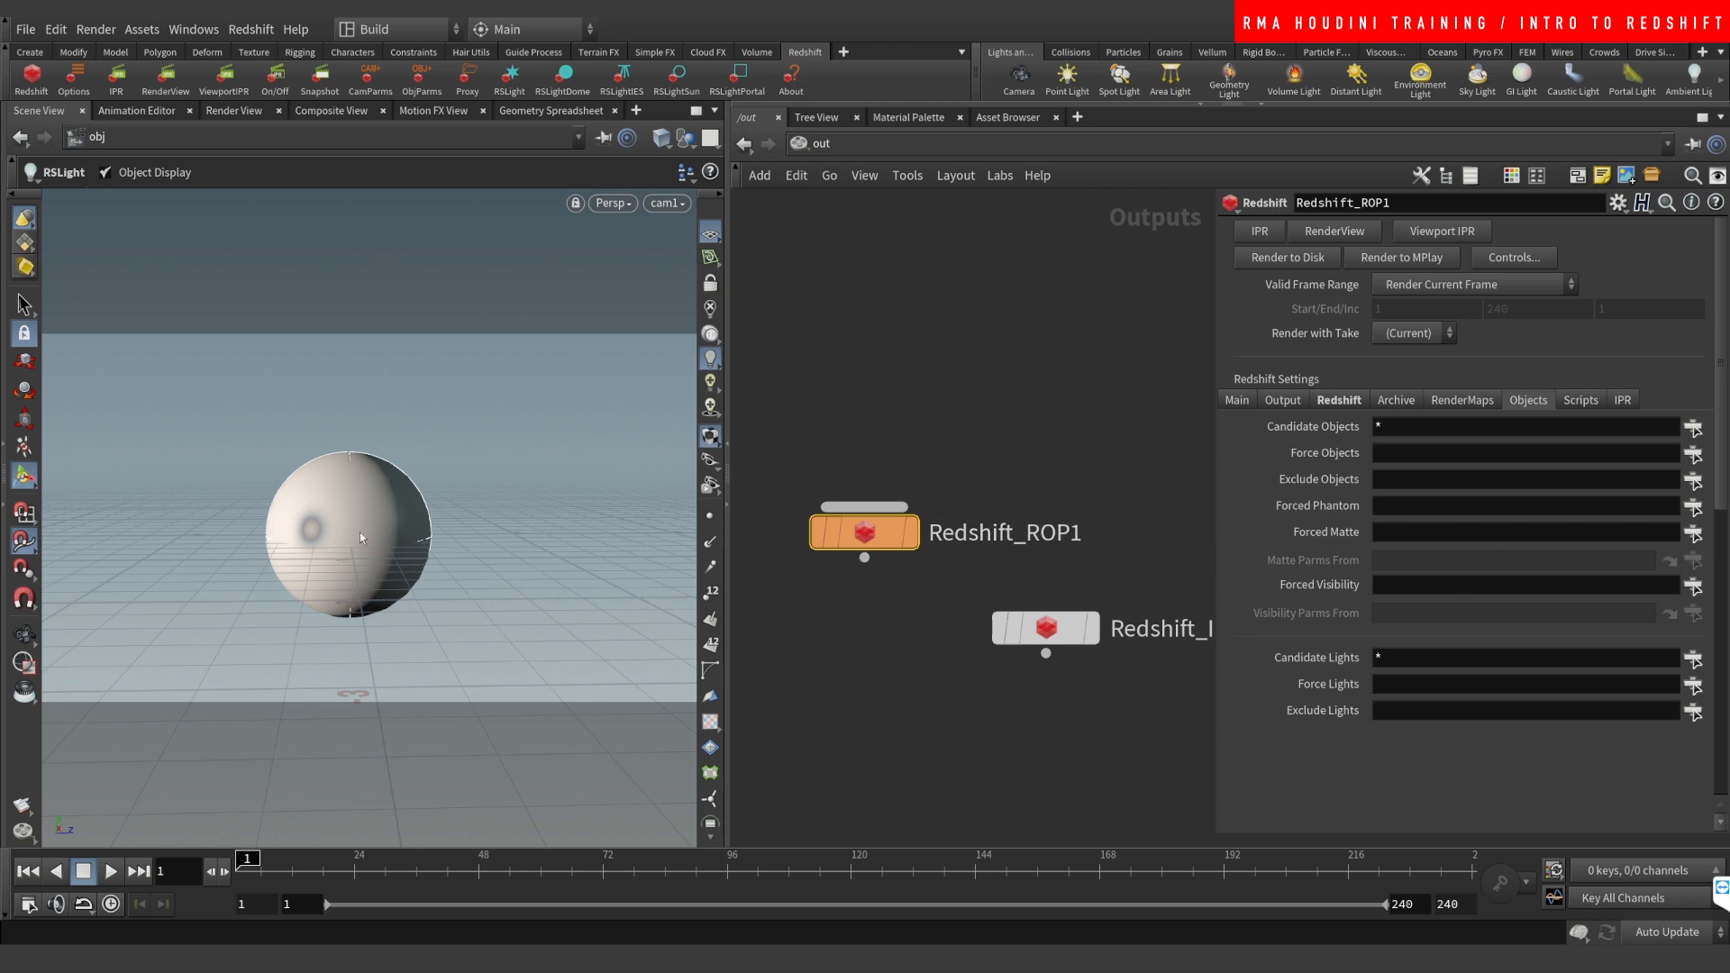
pyautogui.click(1406, 452)
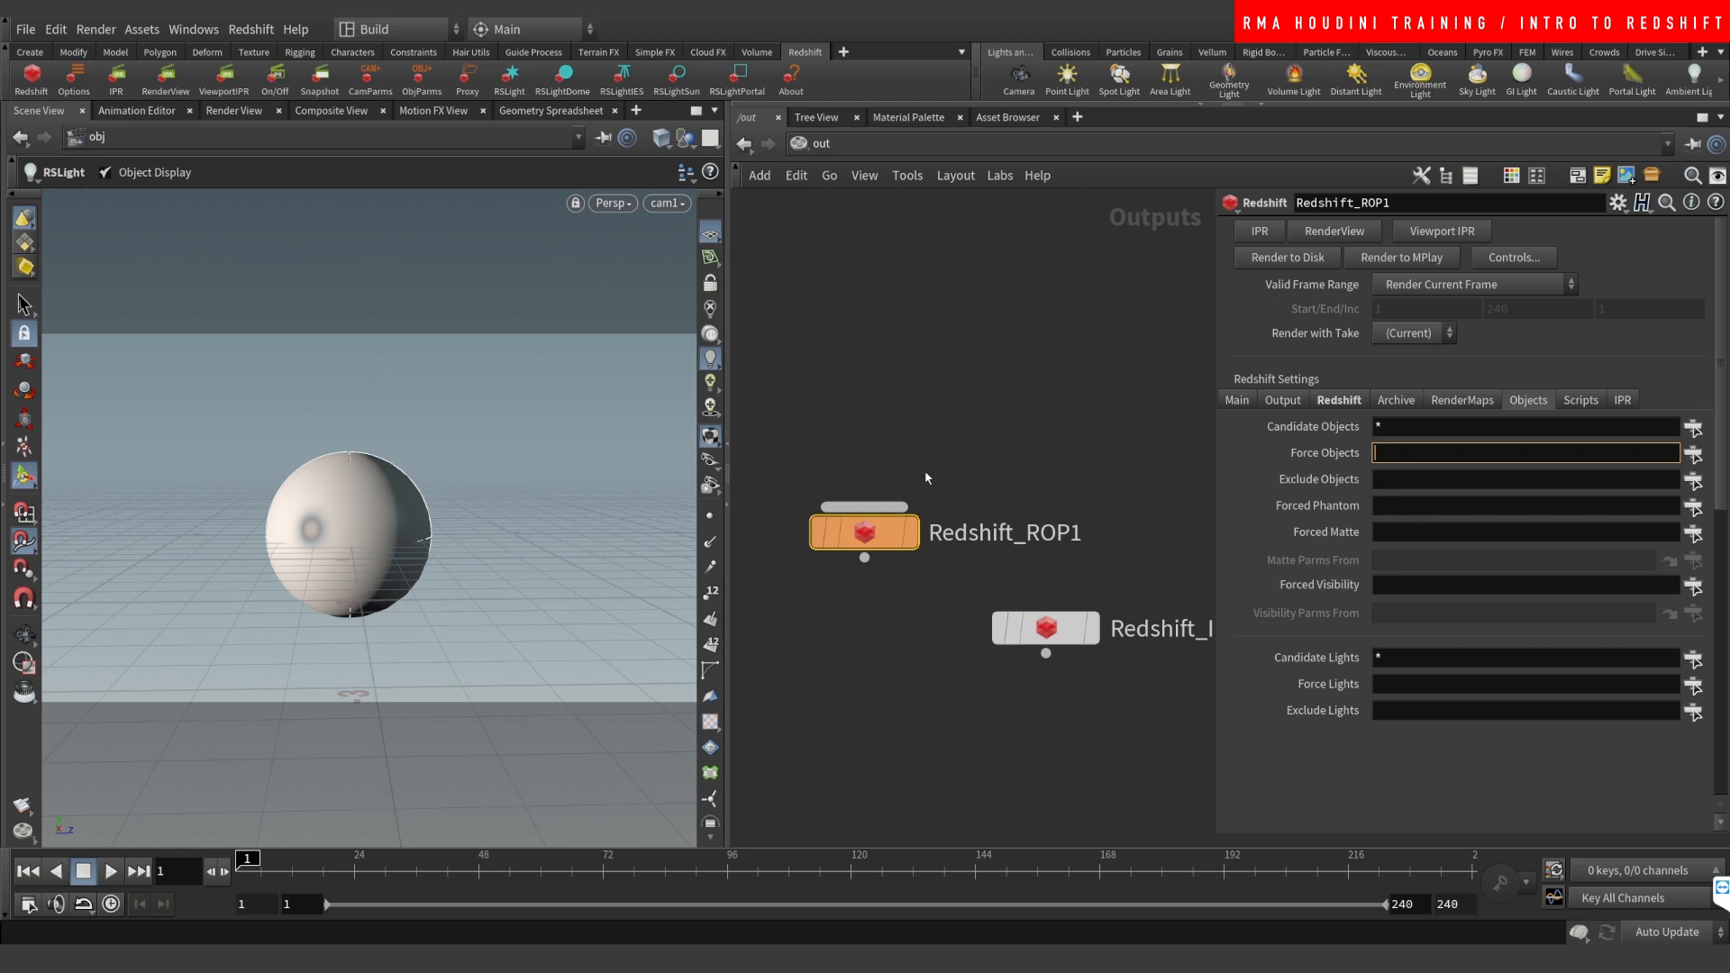
pyautogui.click(1622, 401)
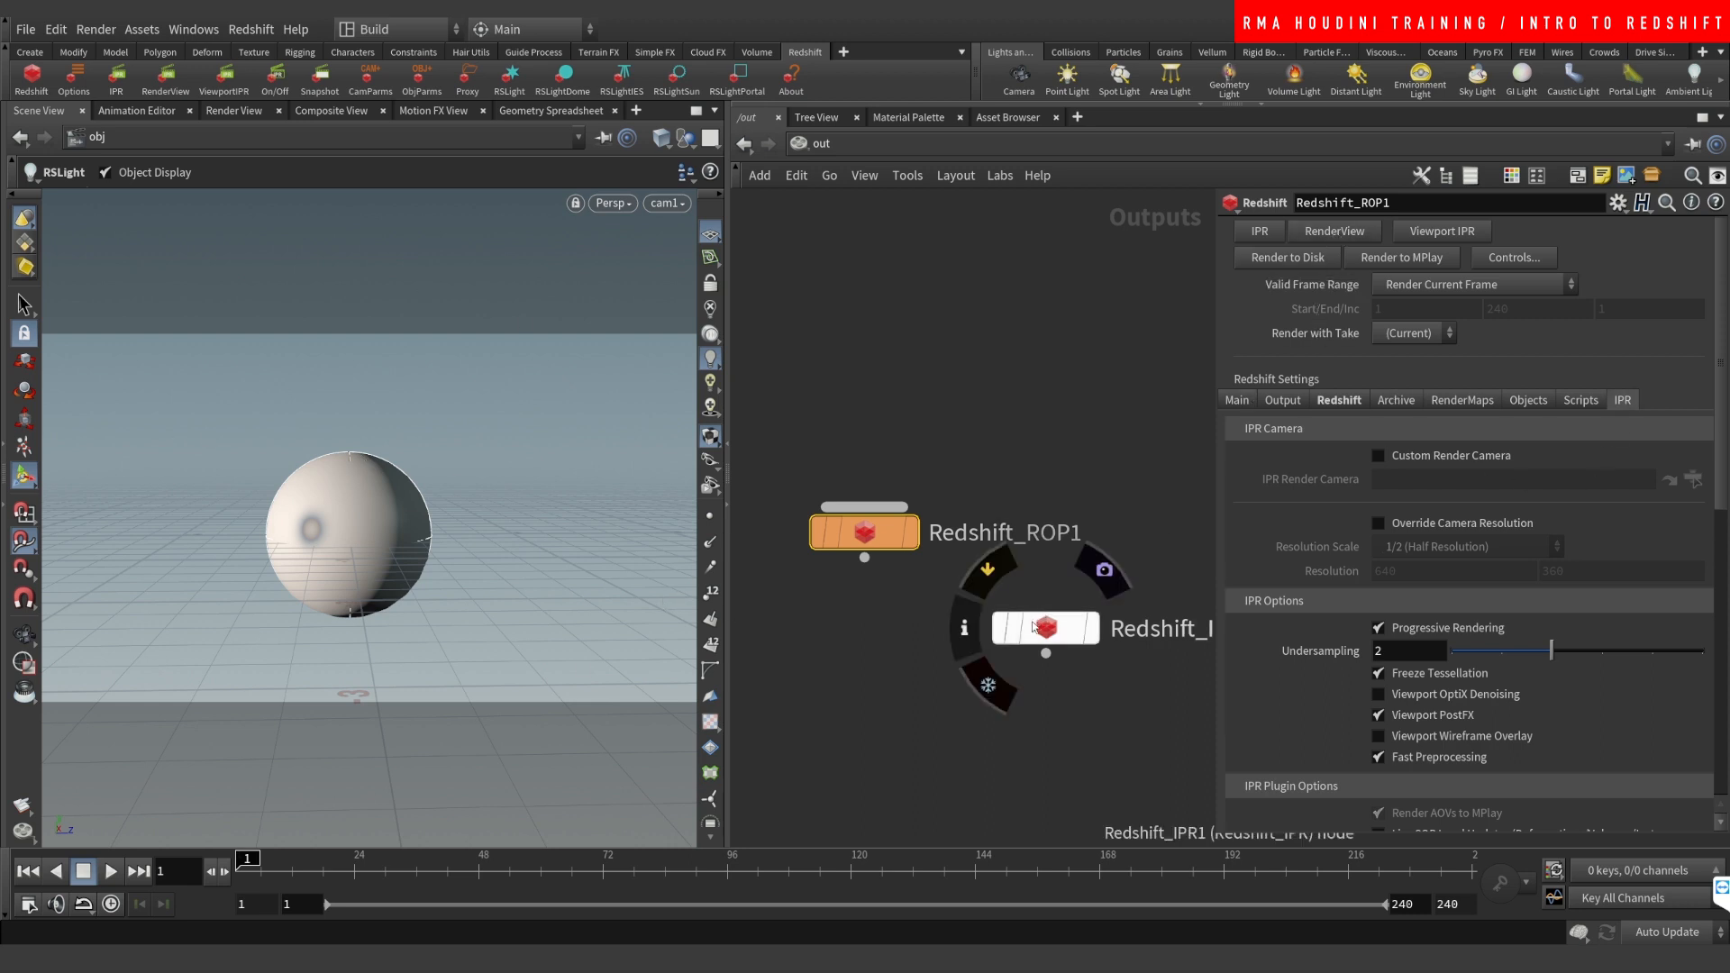
pyautogui.moveTo(1045, 628)
pyautogui.mouseDown()
pyautogui.moveTo(928, 705)
pyautogui.moveTo(1067, 651)
pyautogui.mouseUp()
pyautogui.click(864, 533)
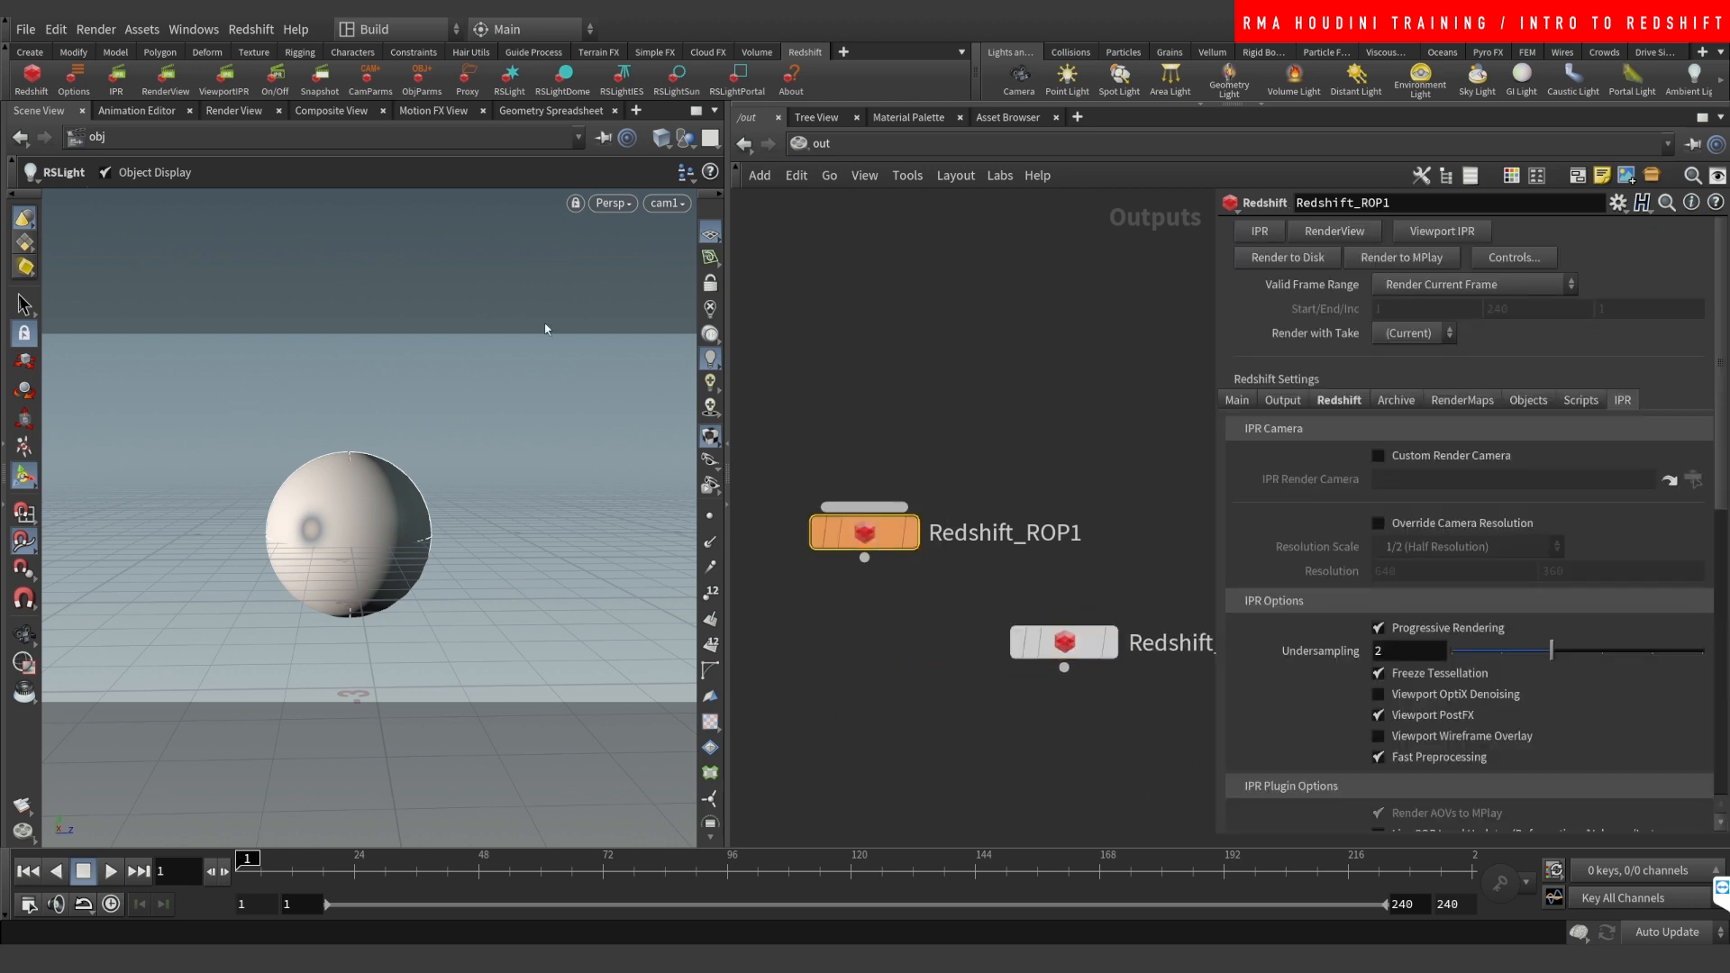
# Step: Examine the main and output settings of Redshift_ROP1, including the AOV Manager and Post Effects options
pyautogui.click(1238, 400)
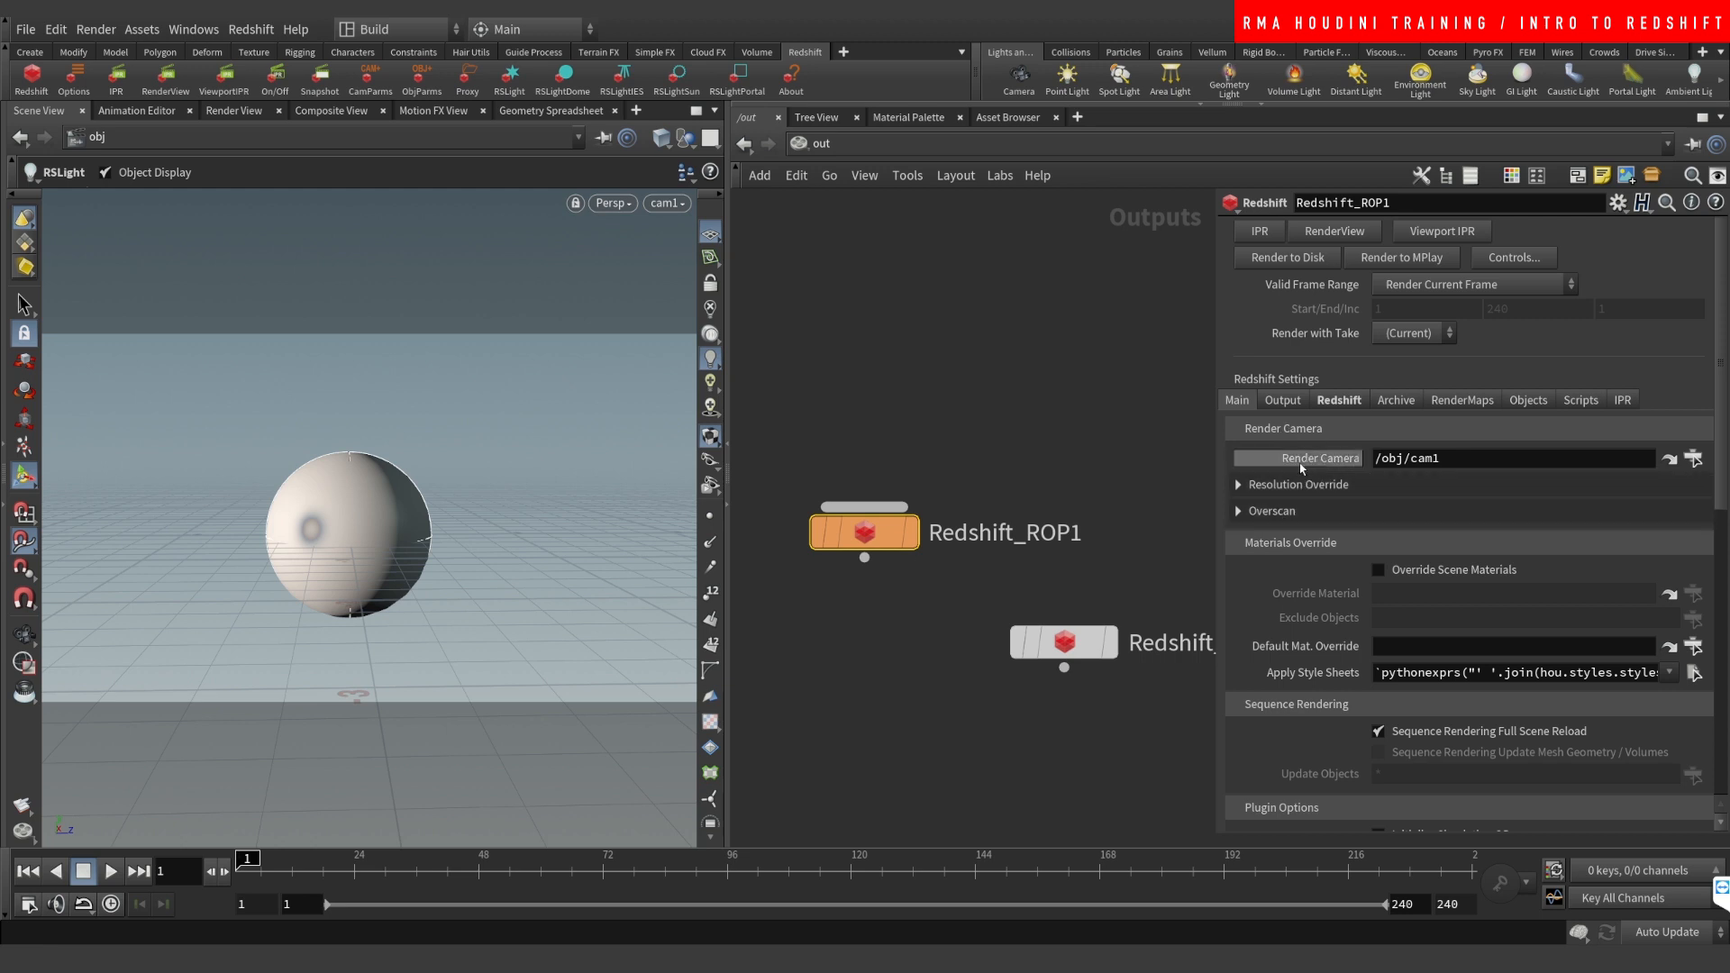
pyautogui.click(1284, 402)
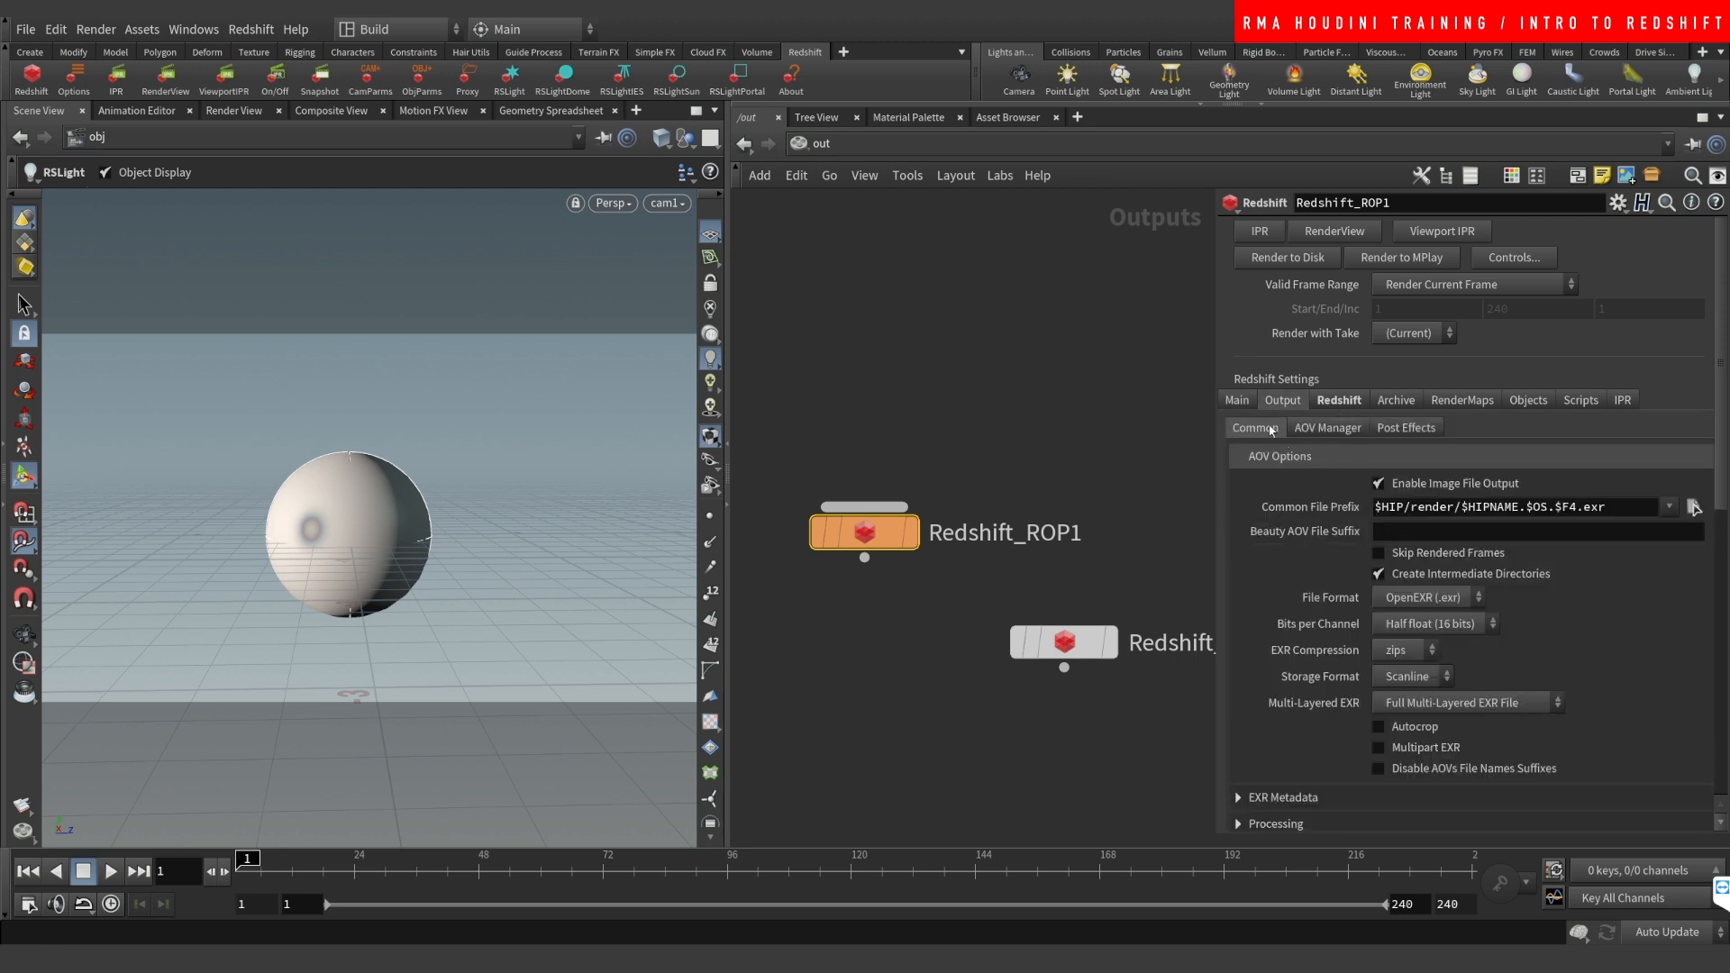
pyautogui.click(1334, 429)
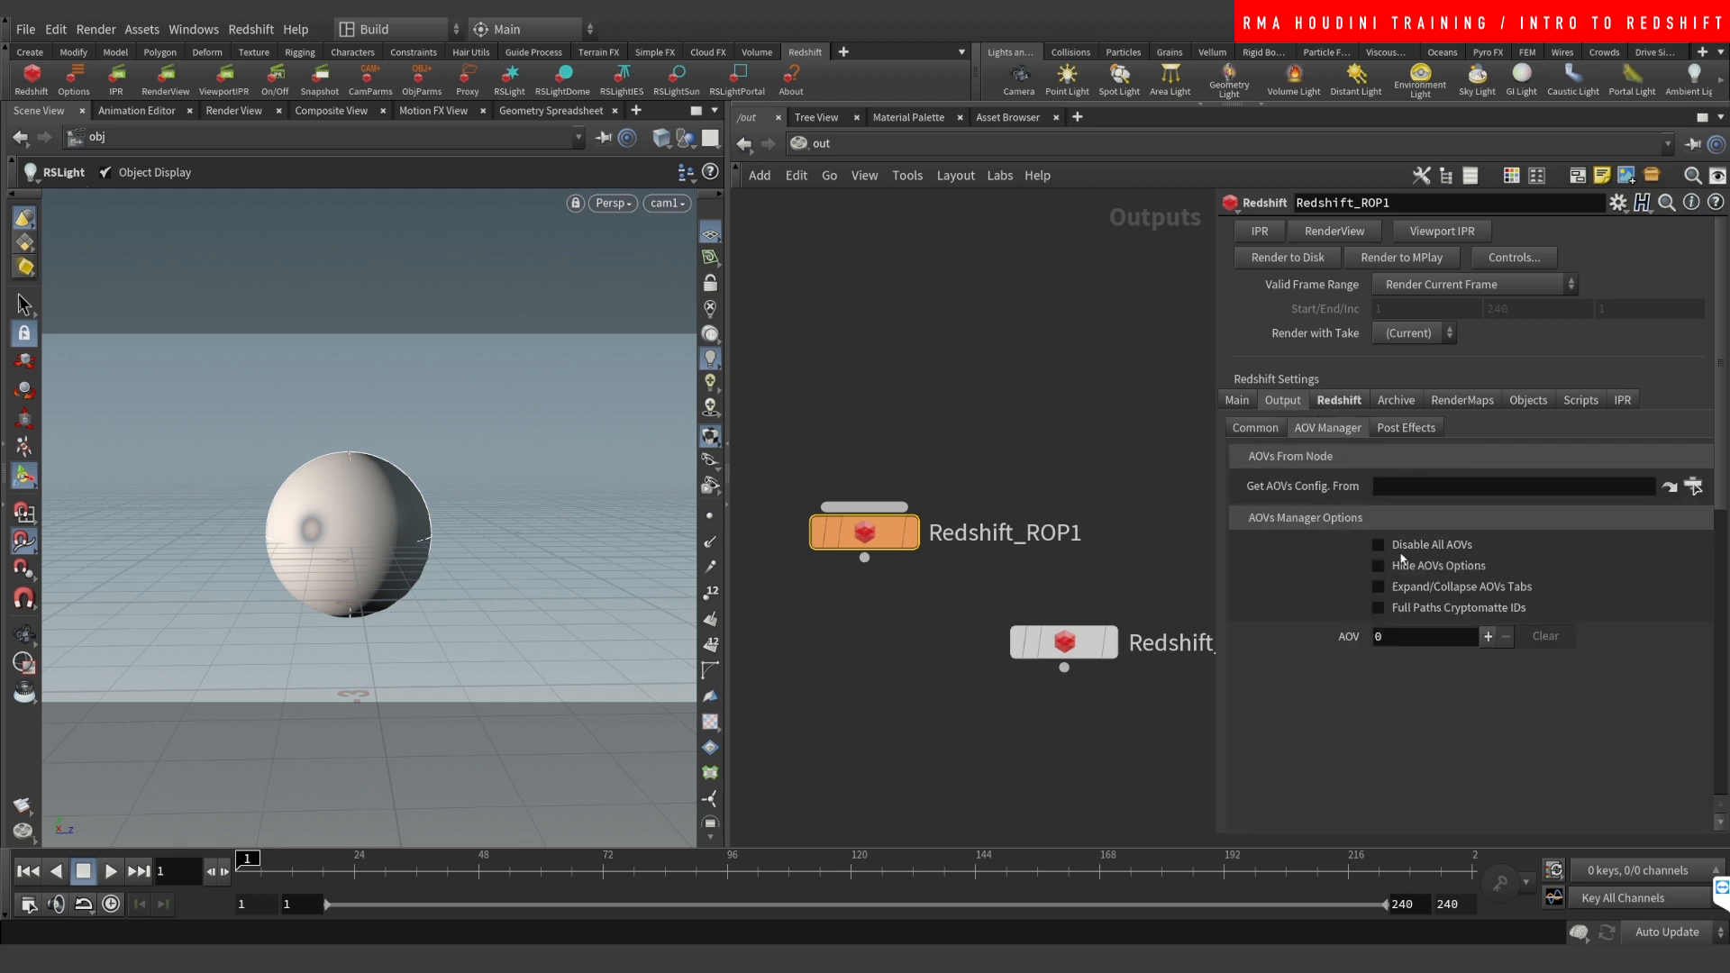
pyautogui.click(1409, 430)
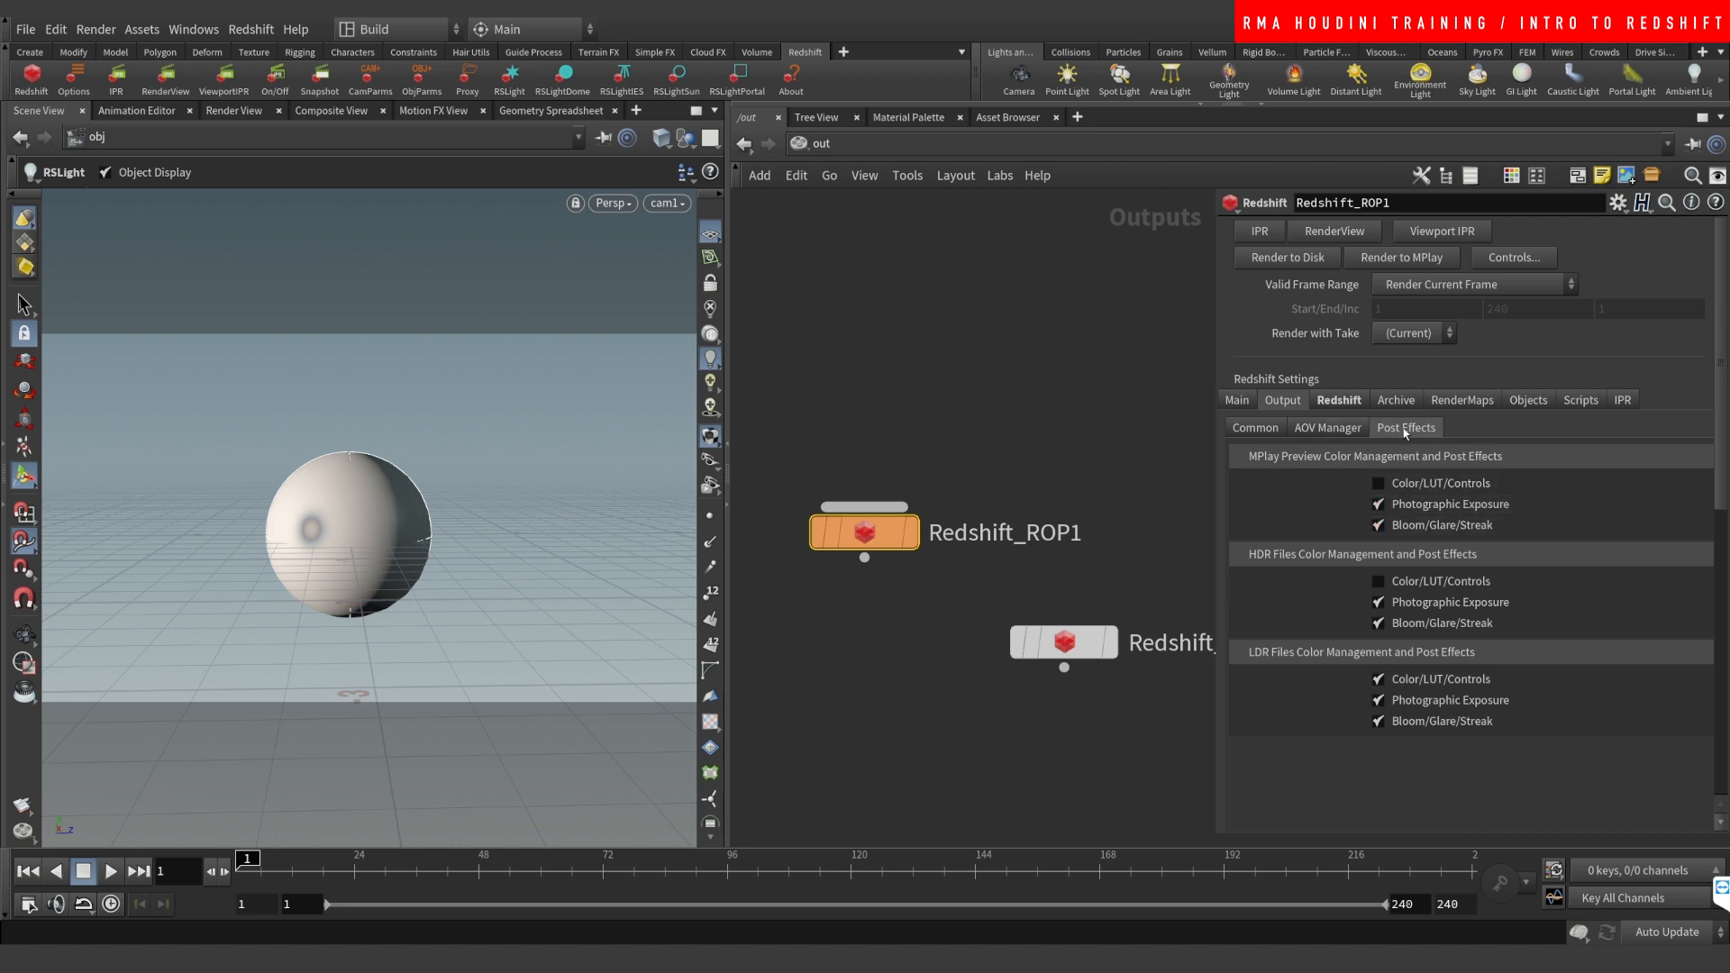
pyautogui.click(1329, 429)
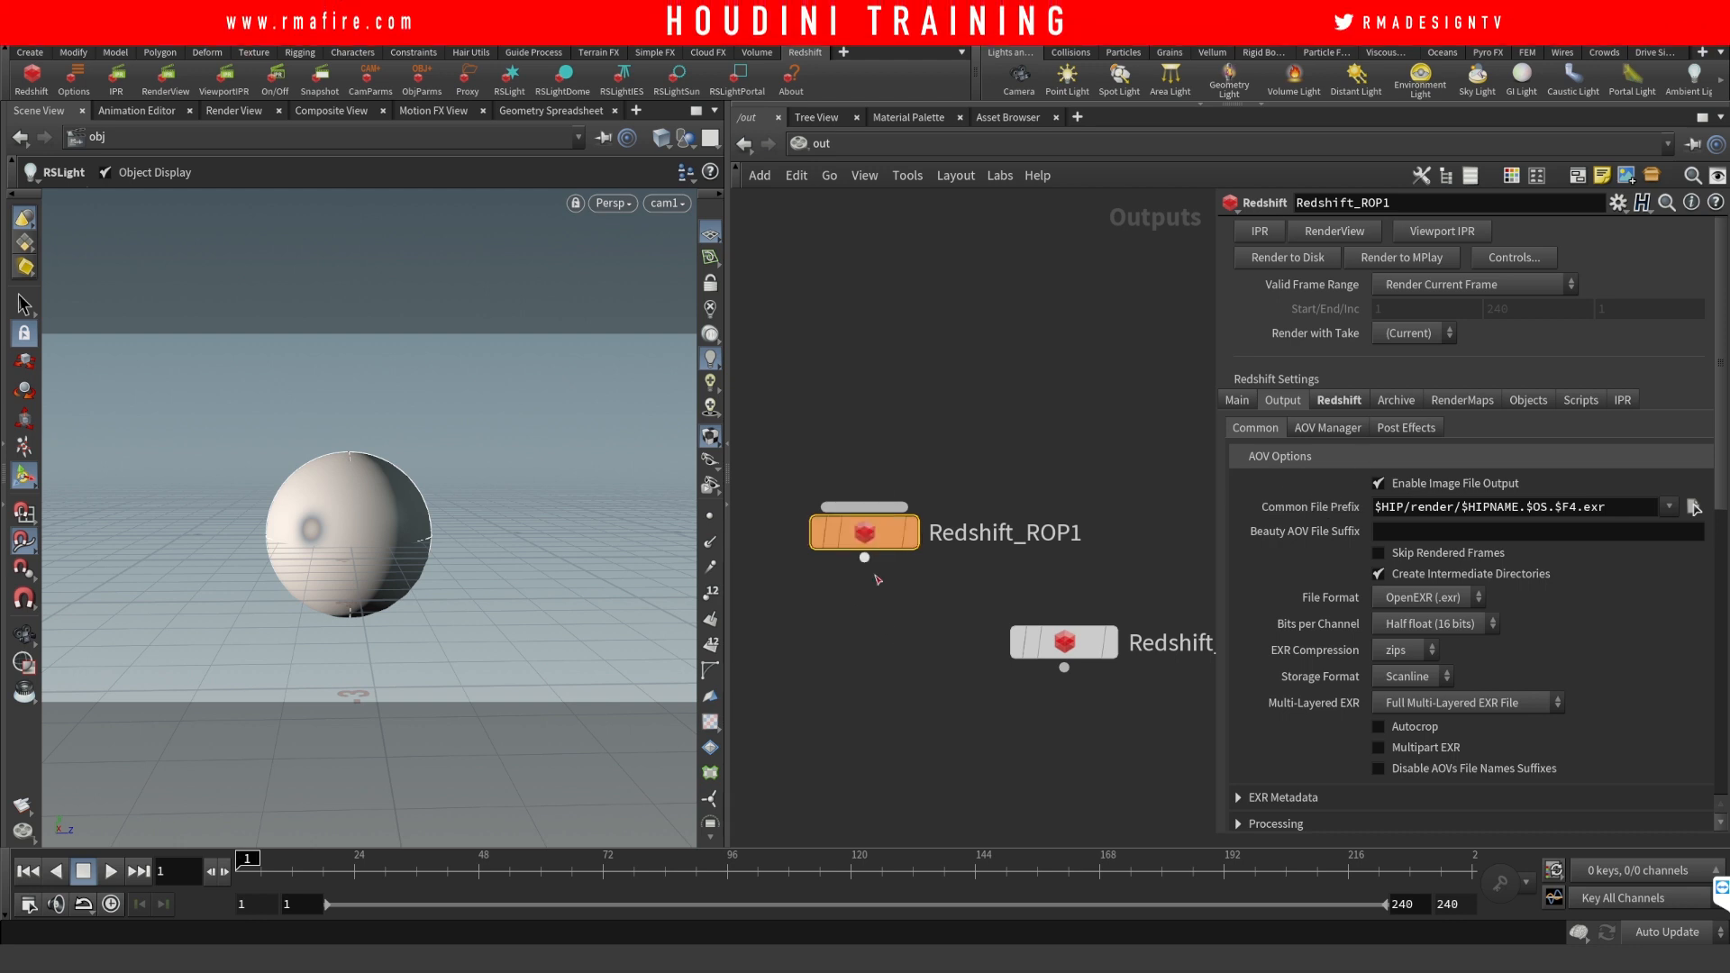
# Step: Open the Redshift Render View with Redshift_ROP1 as its ROP and /obj/cam1 as its camera
pyautogui.click(1337, 236)
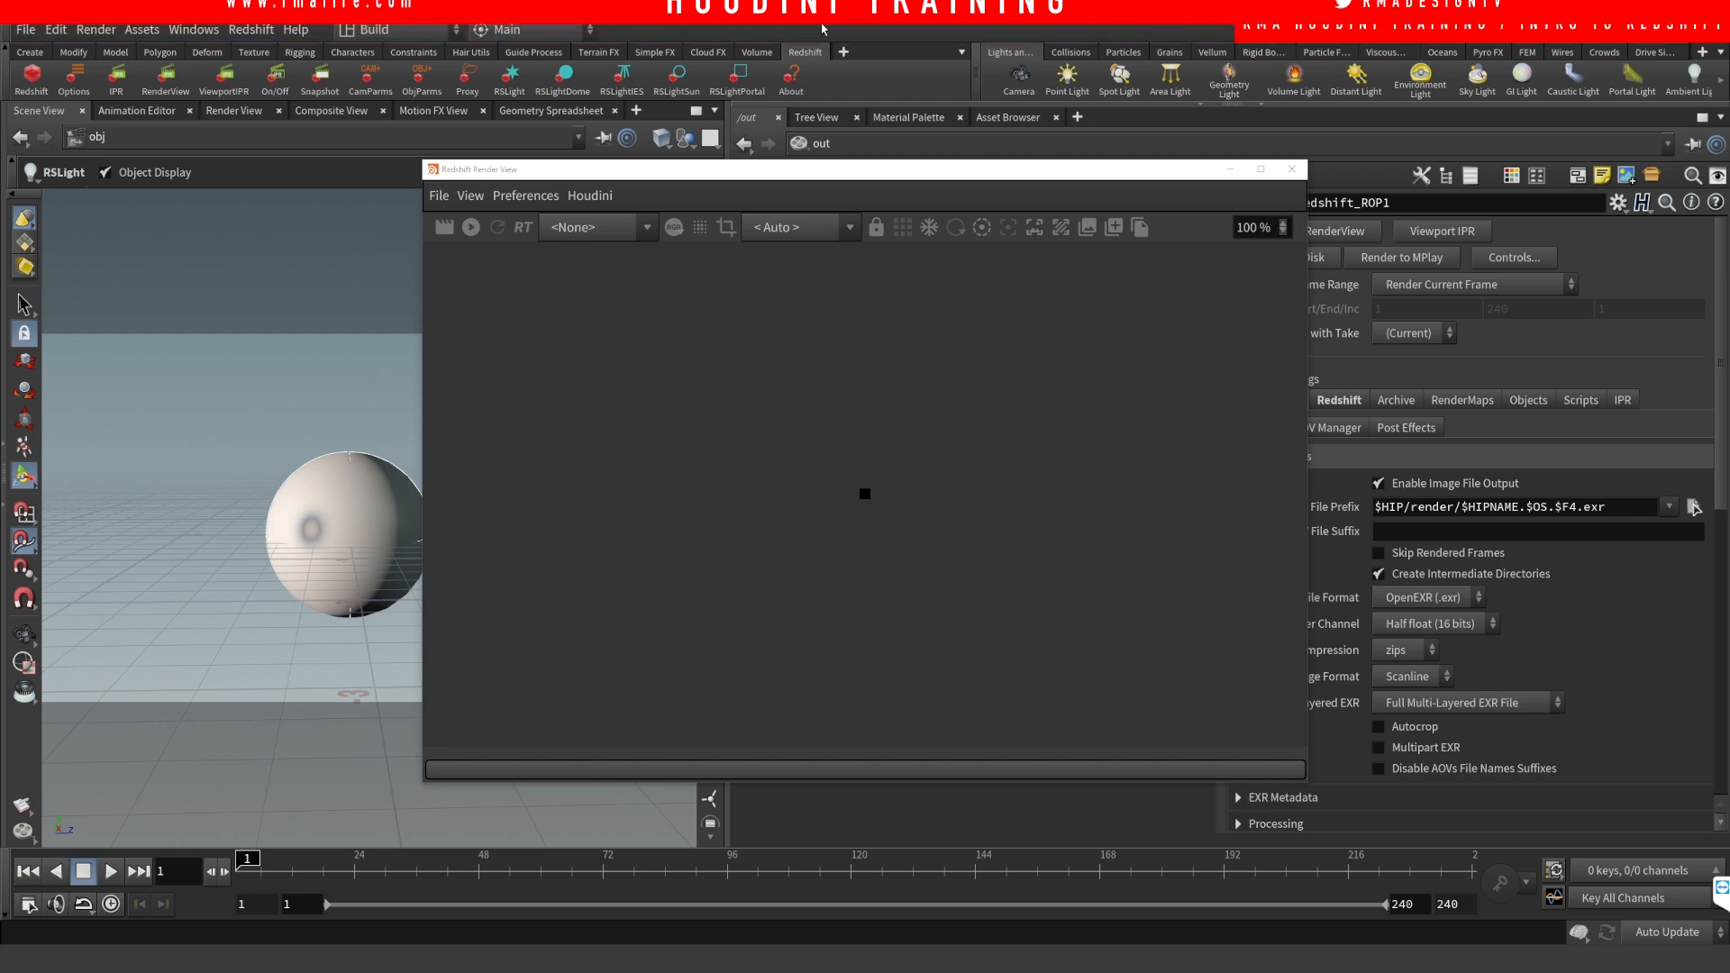
pyautogui.moveTo(951, 179); pyautogui.dragTo(650, 162)
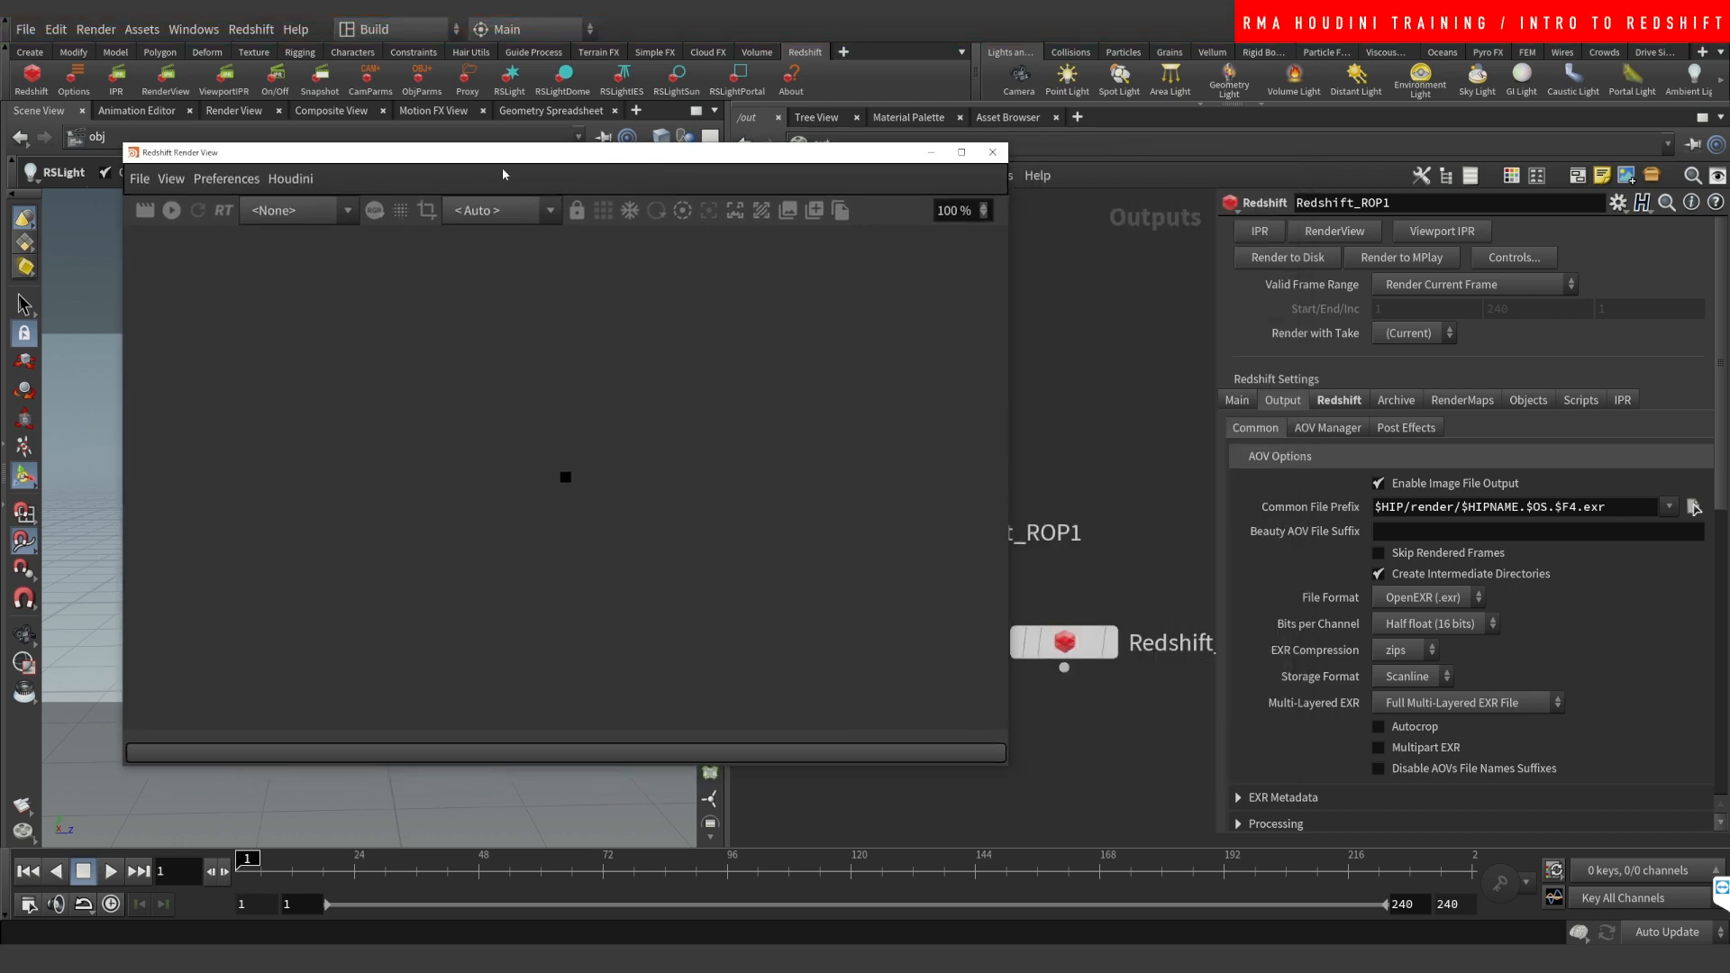
pyautogui.click(290, 178)
pyautogui.moveTo(313, 213)
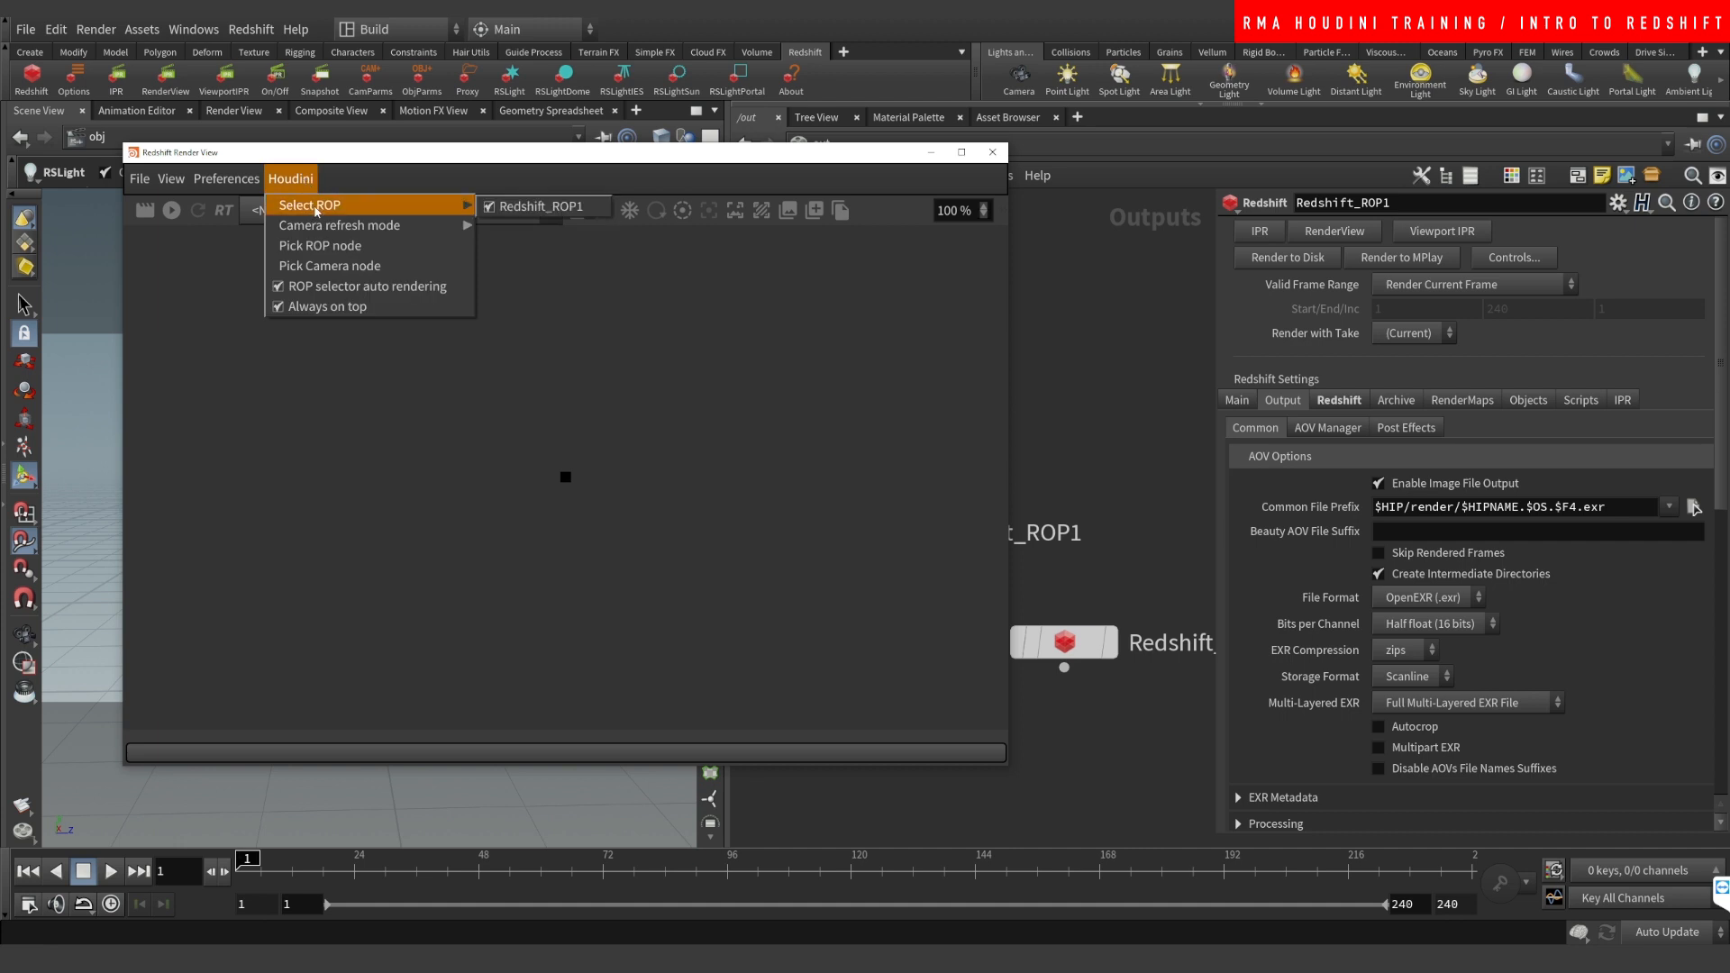
pyautogui.click(533, 209)
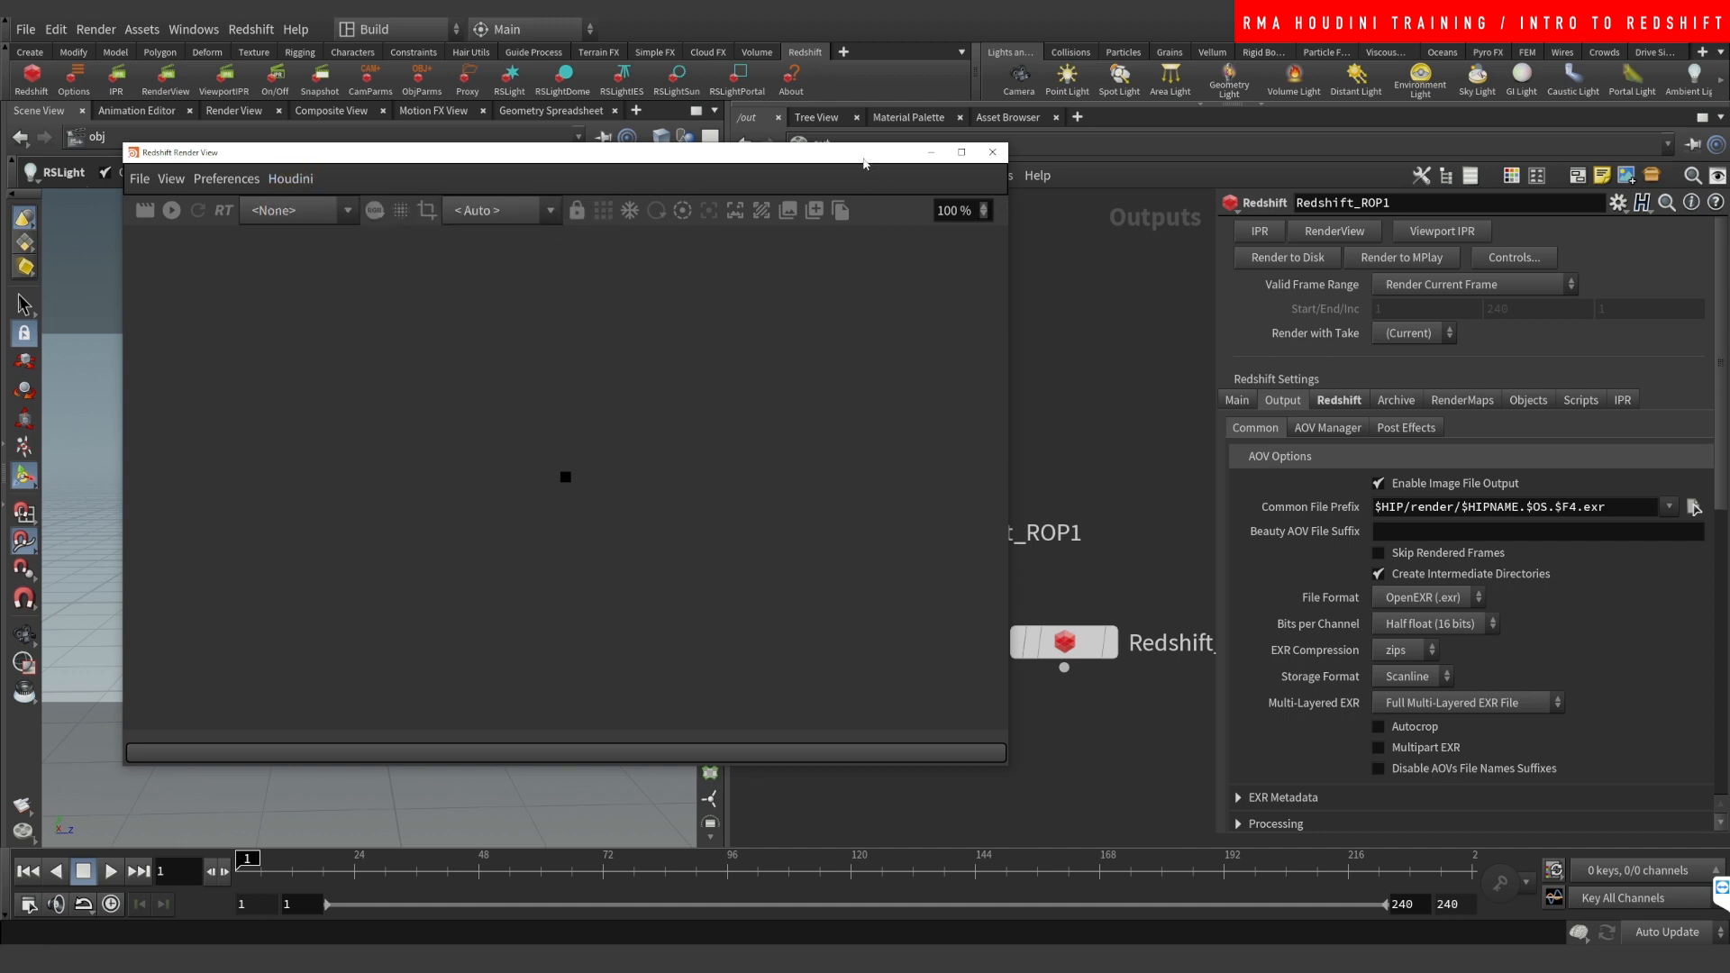
pyautogui.moveTo(864, 164); pyautogui.dragTo(809, 212)
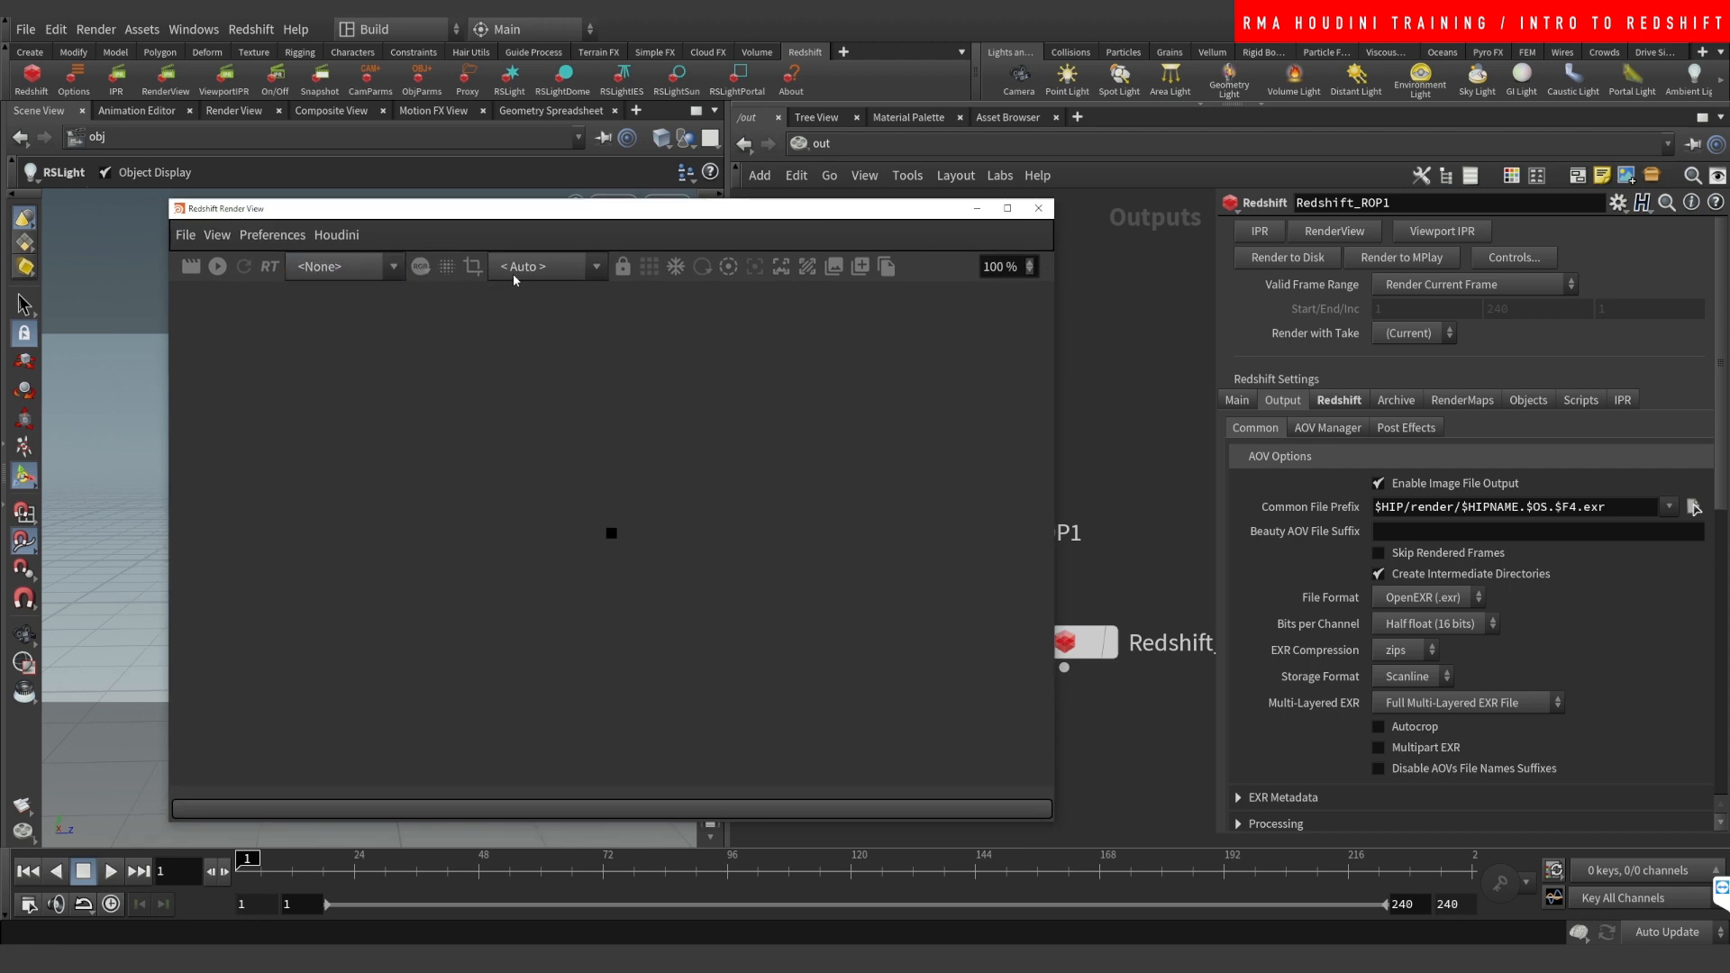
pyautogui.click(545, 266)
pyautogui.click(546, 311)
# Step: Save the scene and start the interactive render of the gold sphere in the Redshift Render View
pyautogui.click(25, 29)
pyautogui.click(97, 255)
pyautogui.click(217, 266)
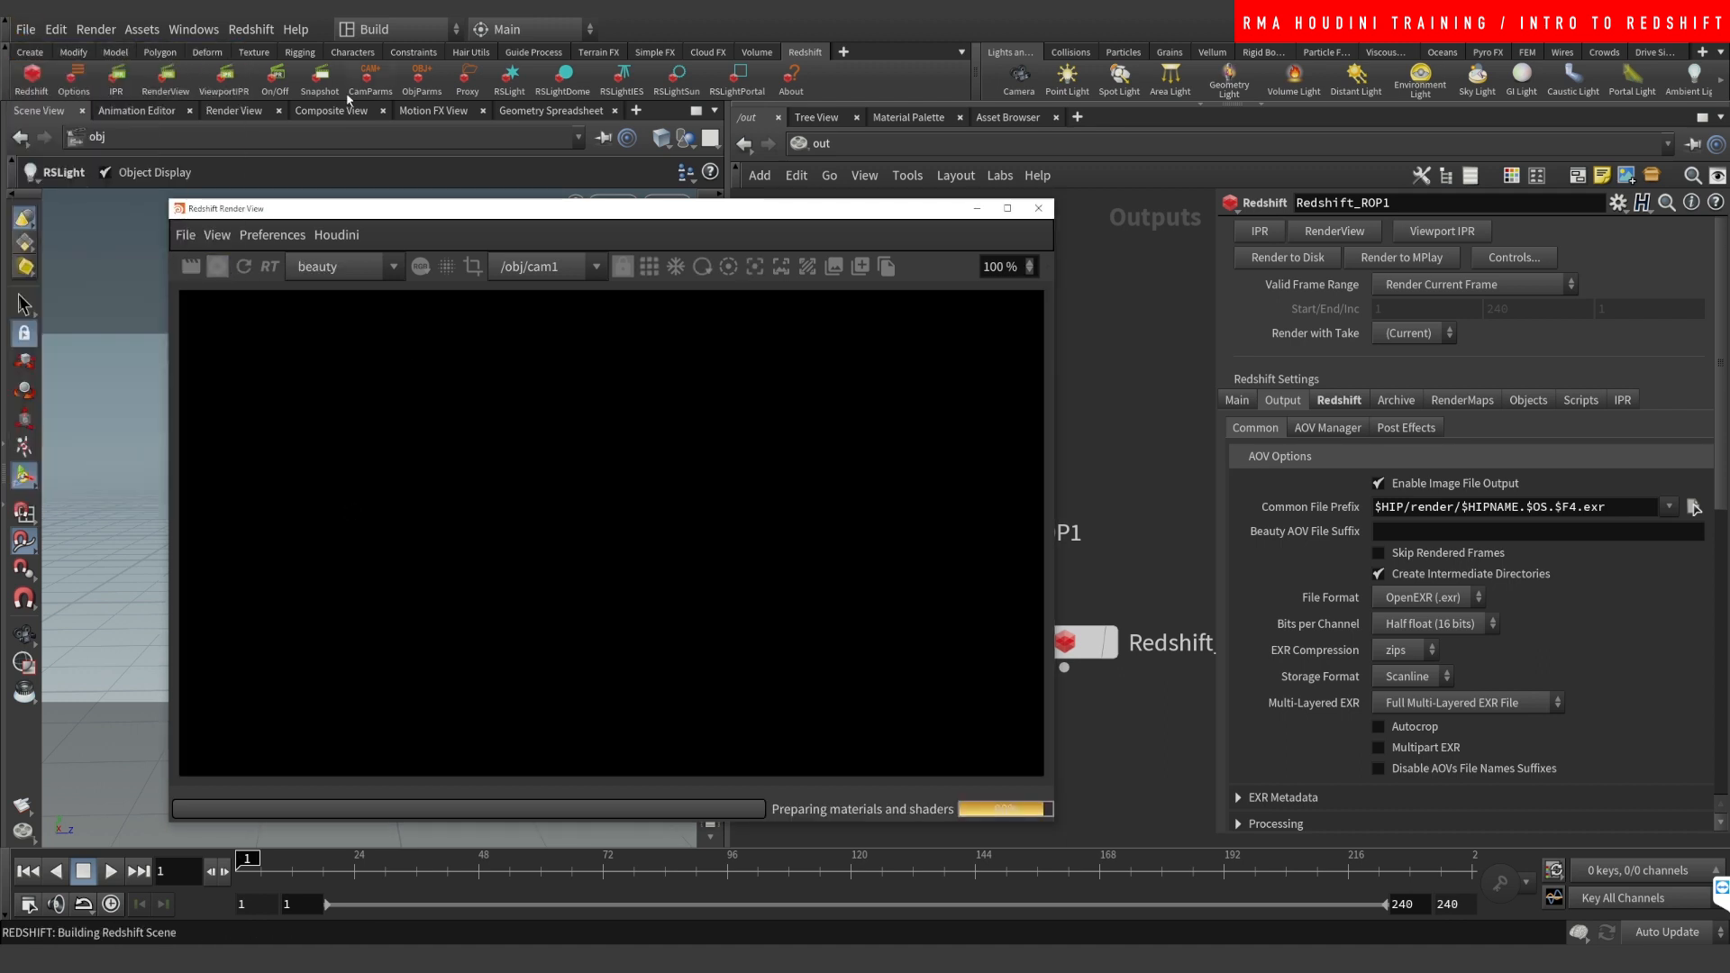
pyautogui.moveTo(708, 208); pyautogui.dragTo(733, 204)
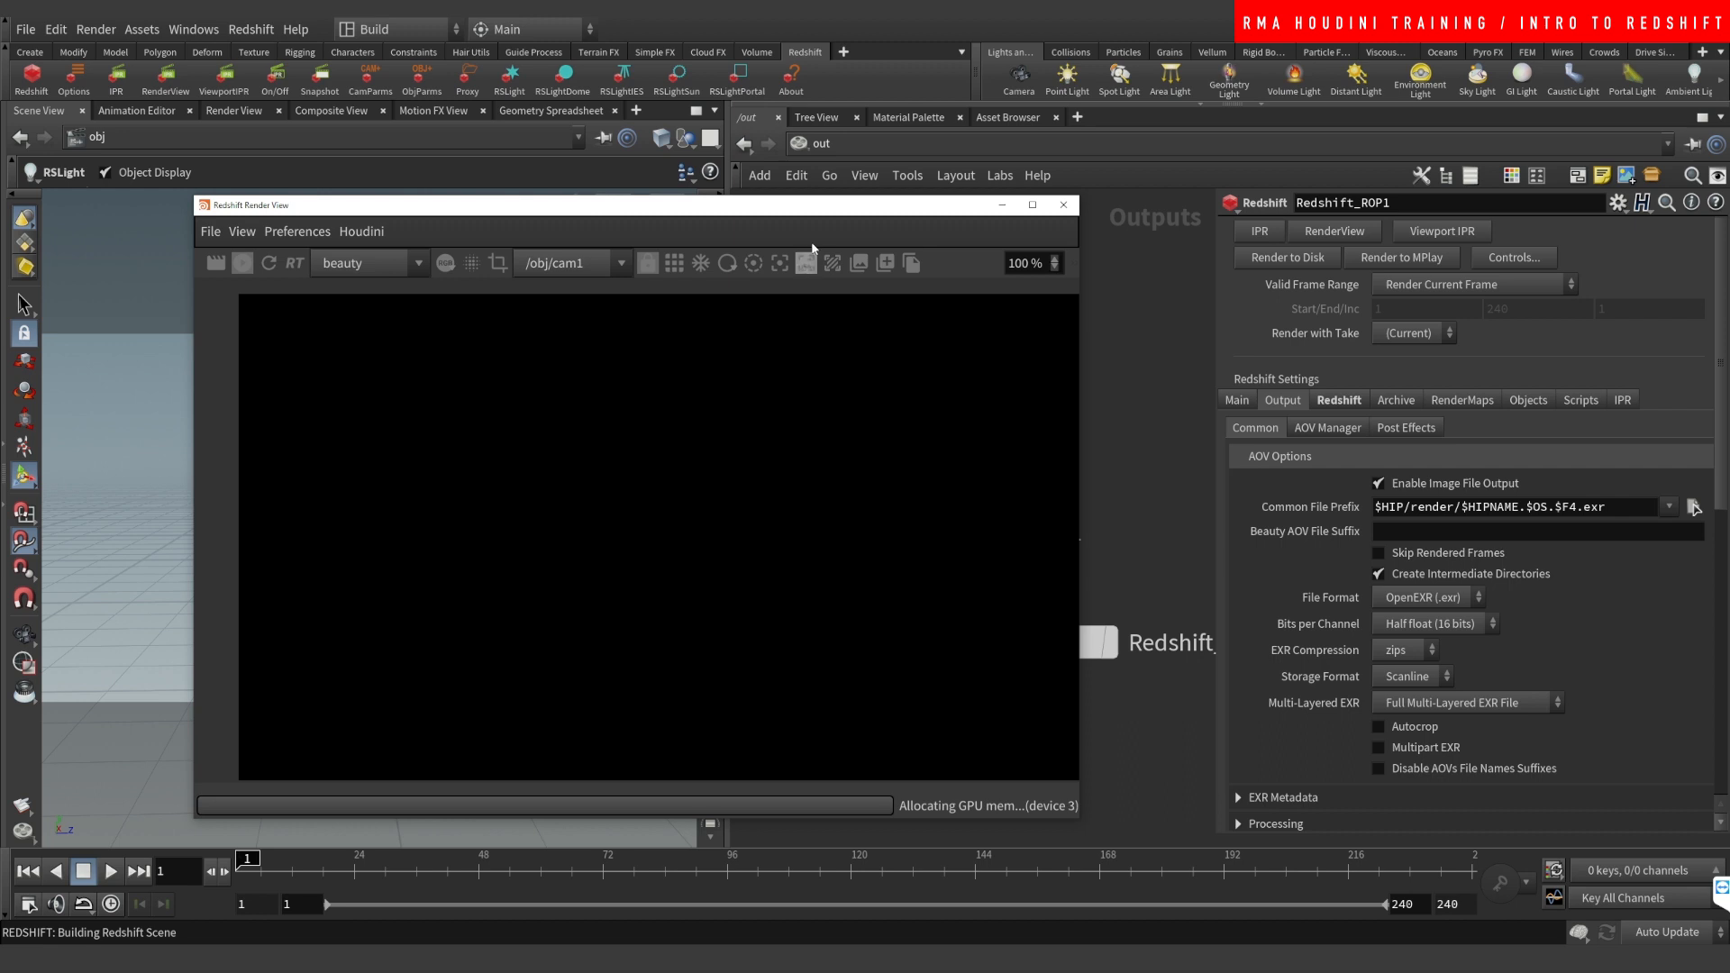
pyautogui.moveTo(764, 214); pyautogui.dragTo(228, 215)
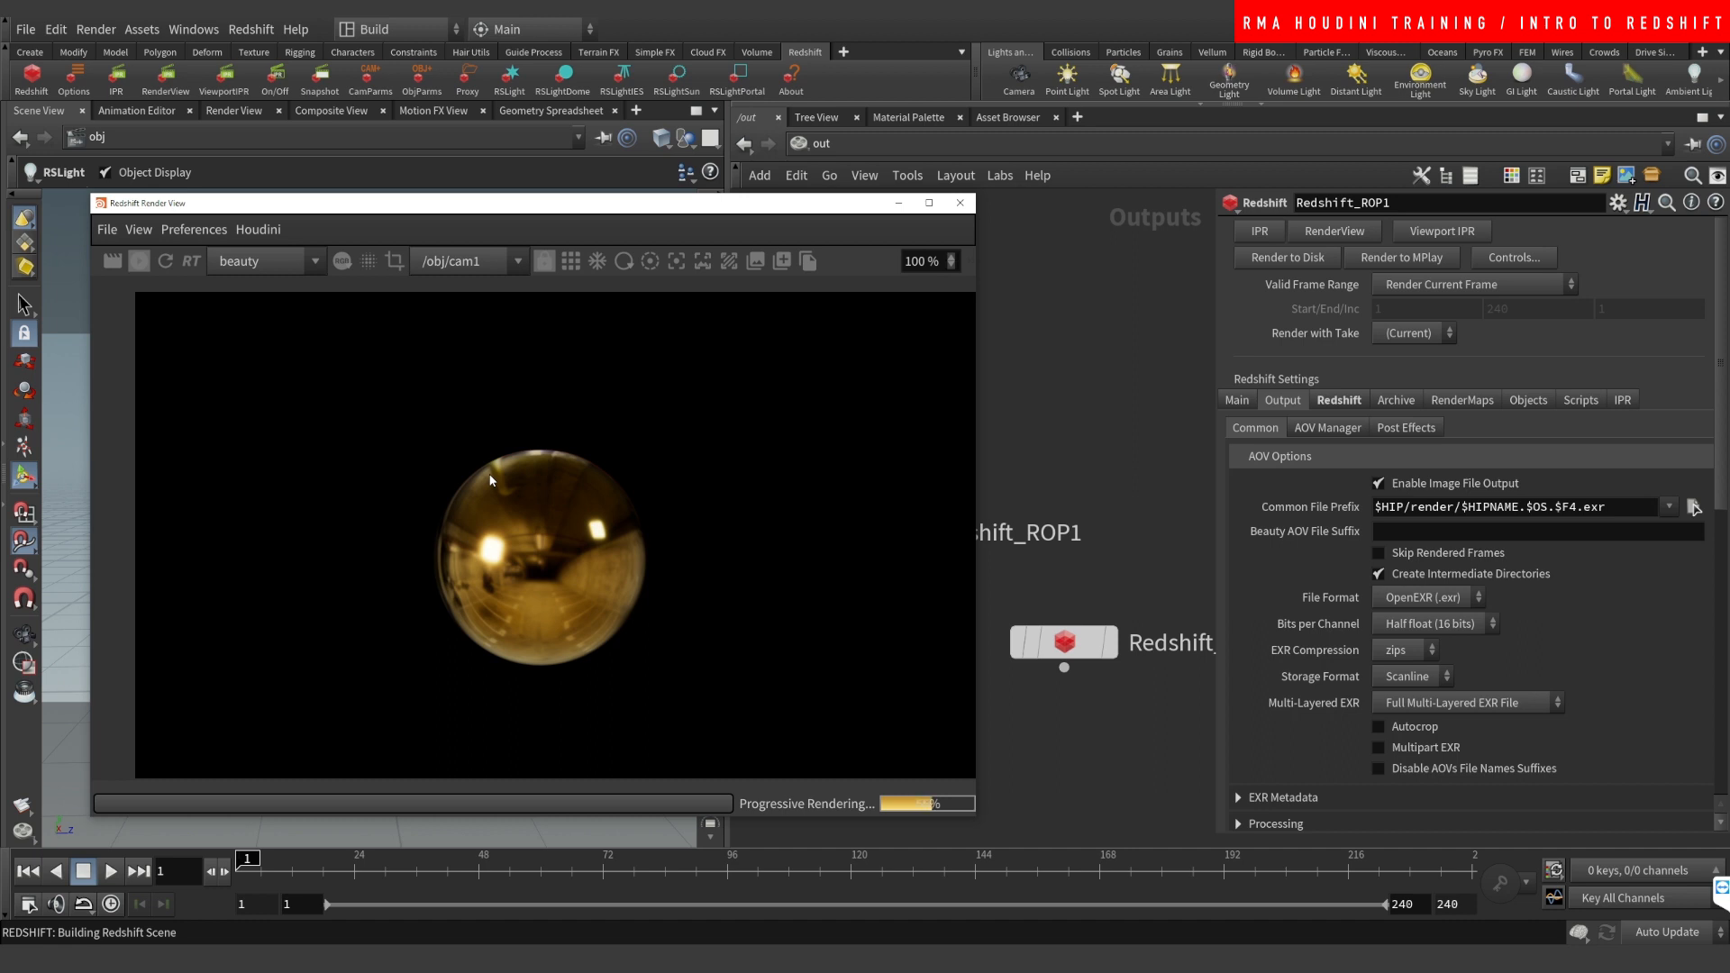
pyautogui.scroll(-2, 490, 480)
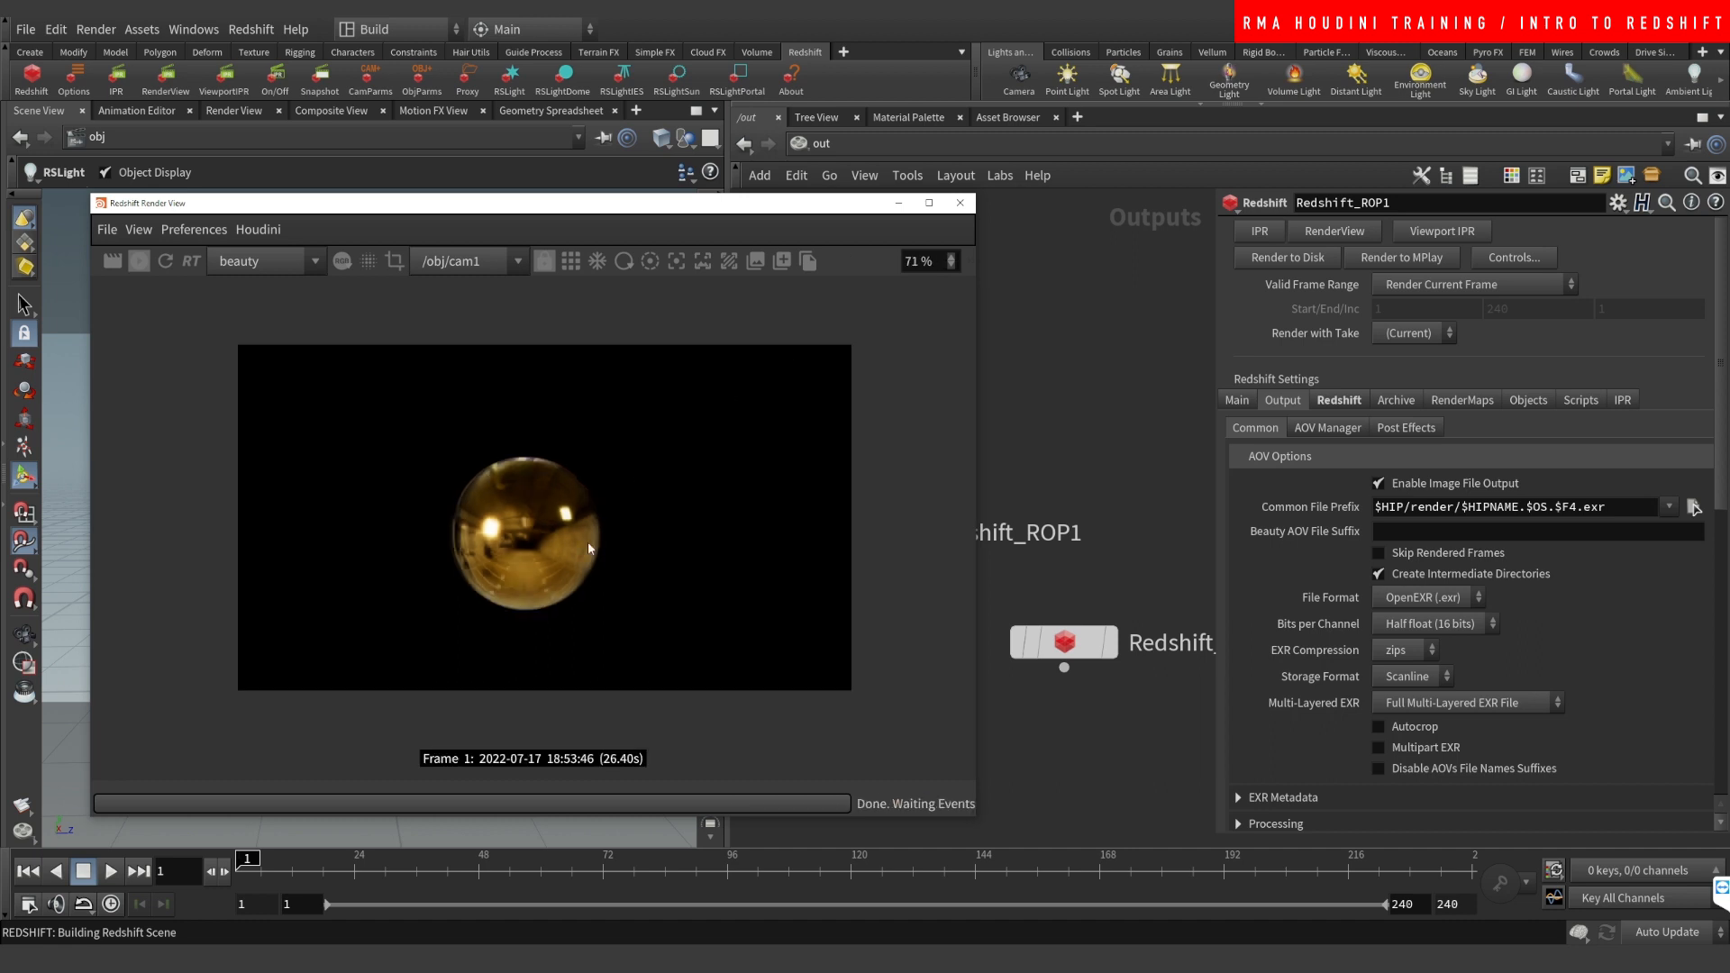
# Step: Switch the network to the obj context and enable the environment background of rslightdome1
pyautogui.moveTo(792, 220); pyautogui.dragTo(617, 183)
pyautogui.click(811, 144)
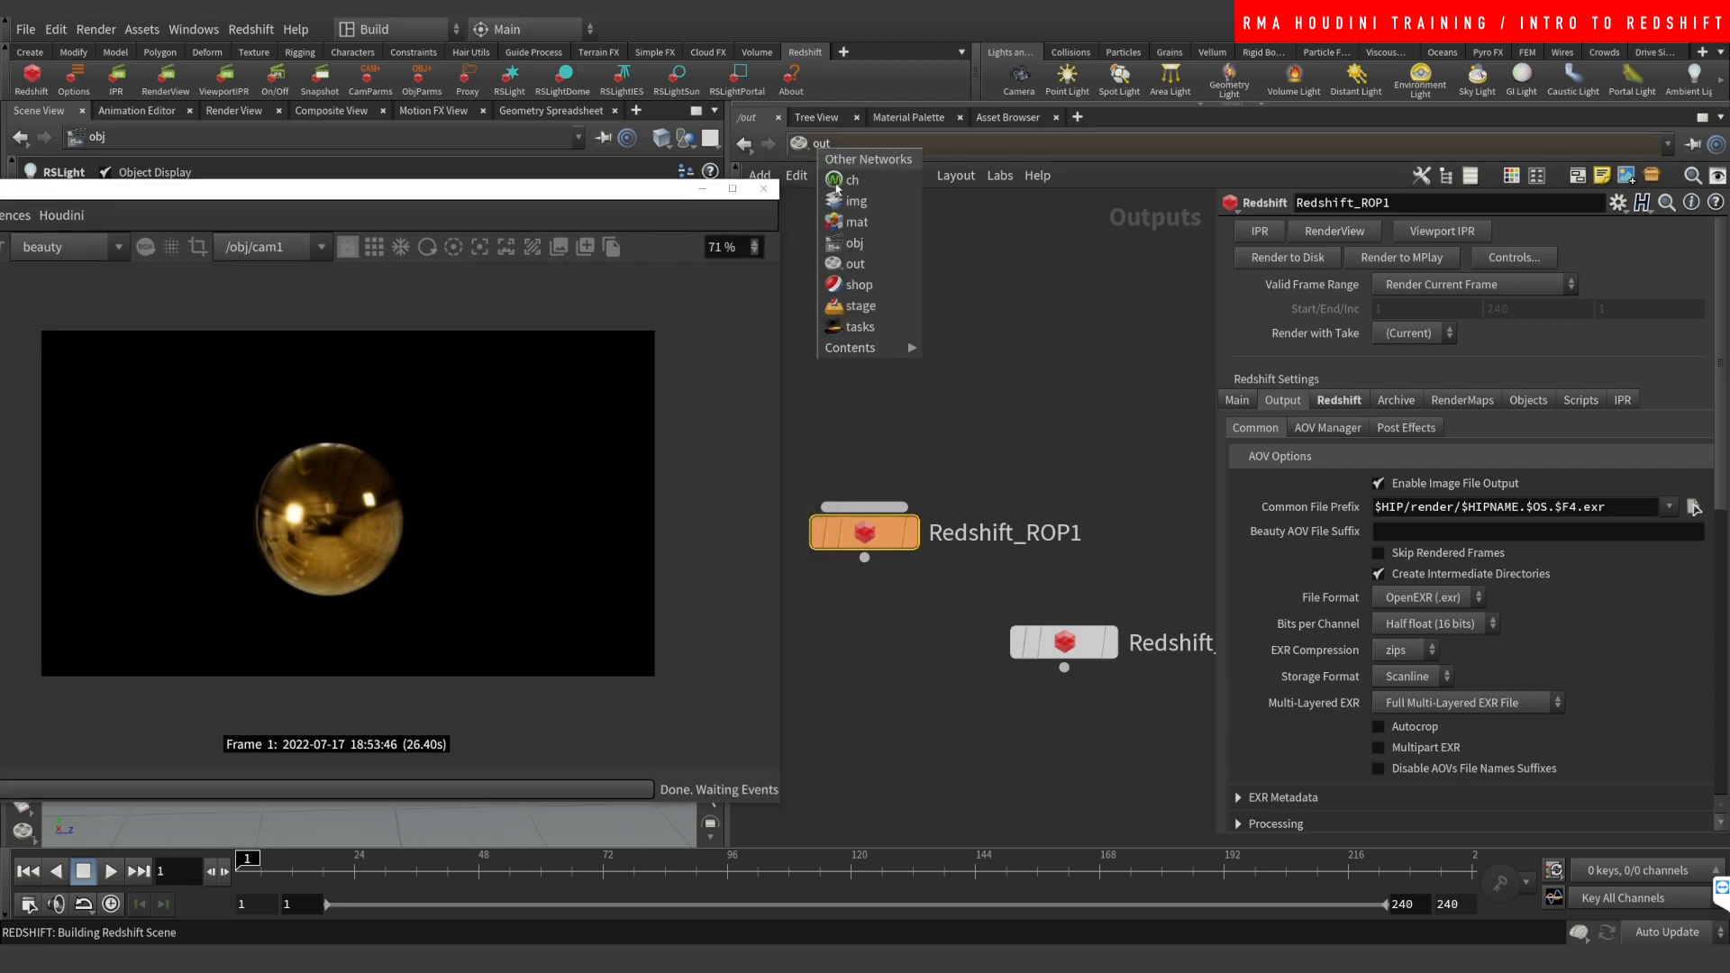
pyautogui.click(848, 243)
pyautogui.scroll(2, 980, 412)
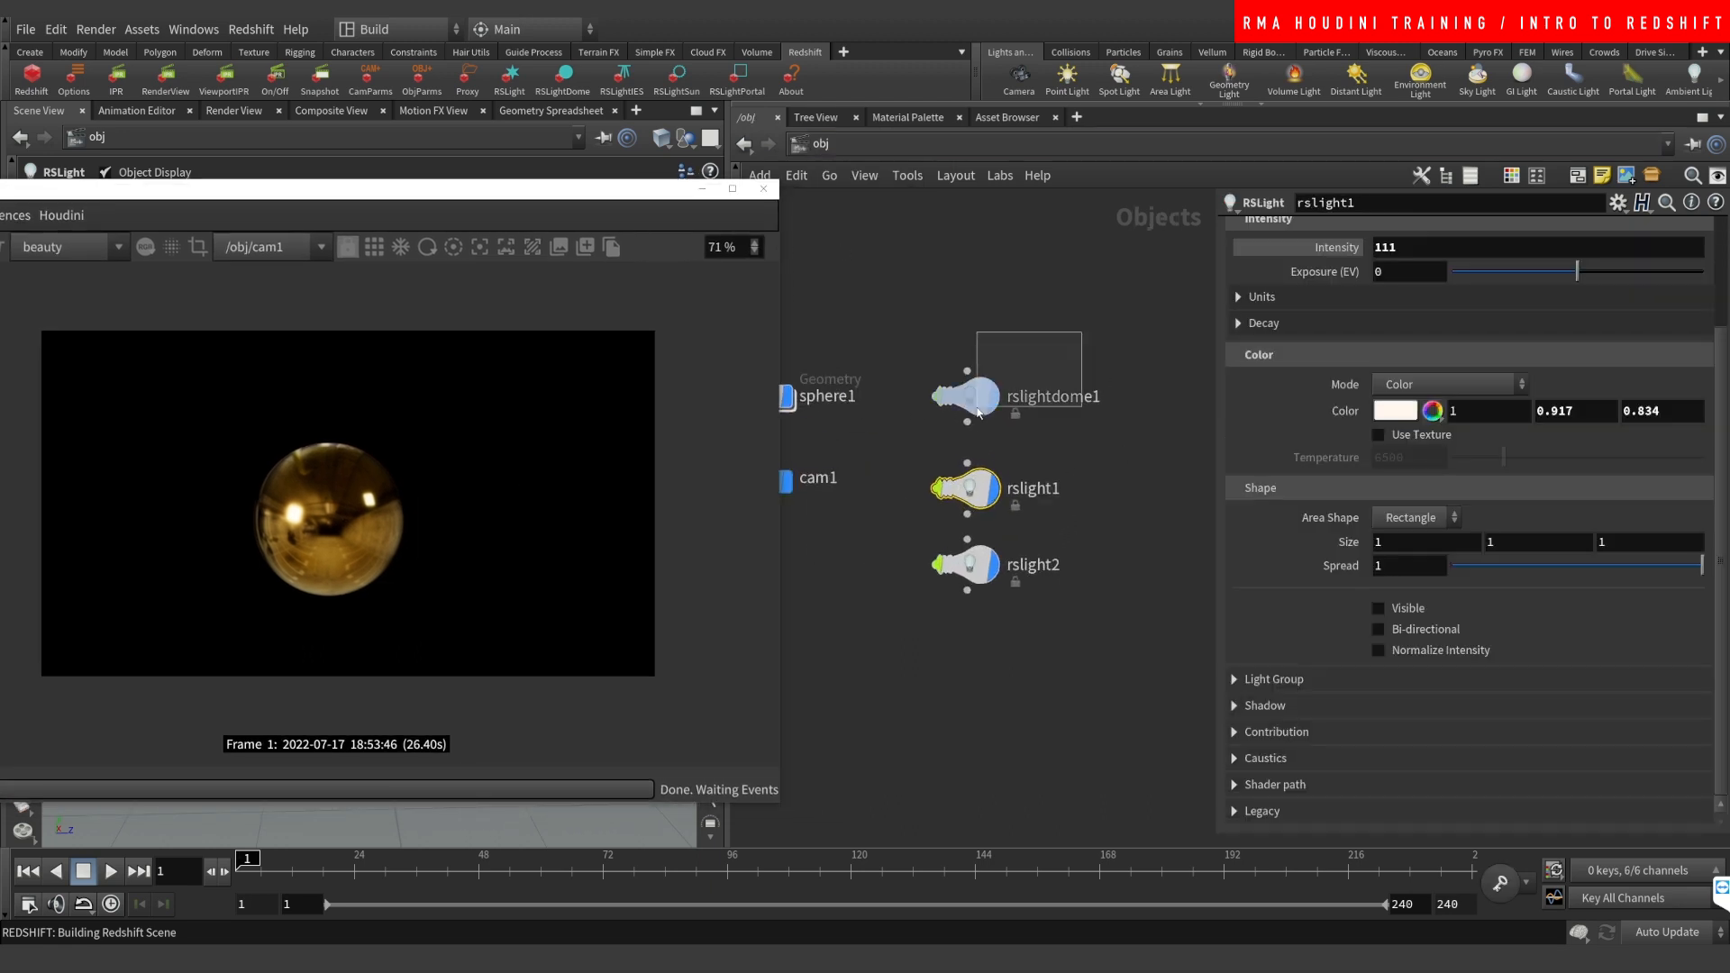
pyautogui.moveTo(980, 413); pyautogui.dragTo(980, 413)
pyautogui.click(1378, 667)
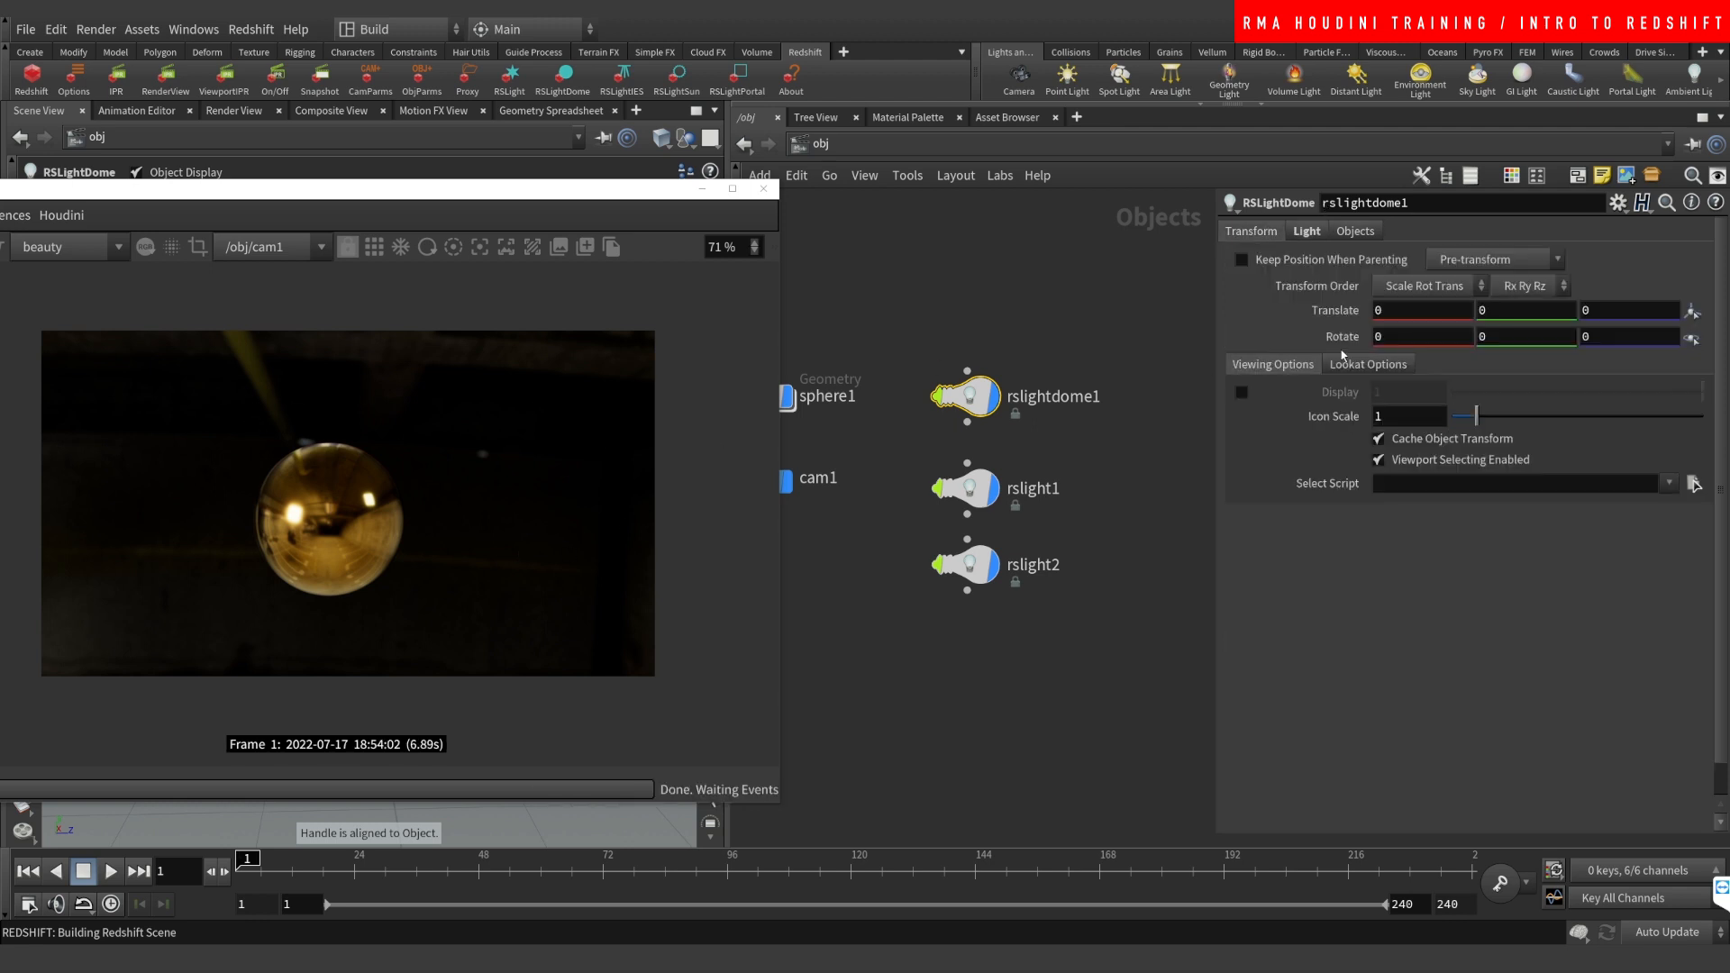
# Step: Rotate rslightdome1 to -65 on all three axes and disable its environment background
pyautogui.moveTo(1342, 338); pyautogui.dragTo(1457, 286, button='middle')
pyautogui.moveTo(685, 622); pyautogui.dragTo(347, 505, button='middle')
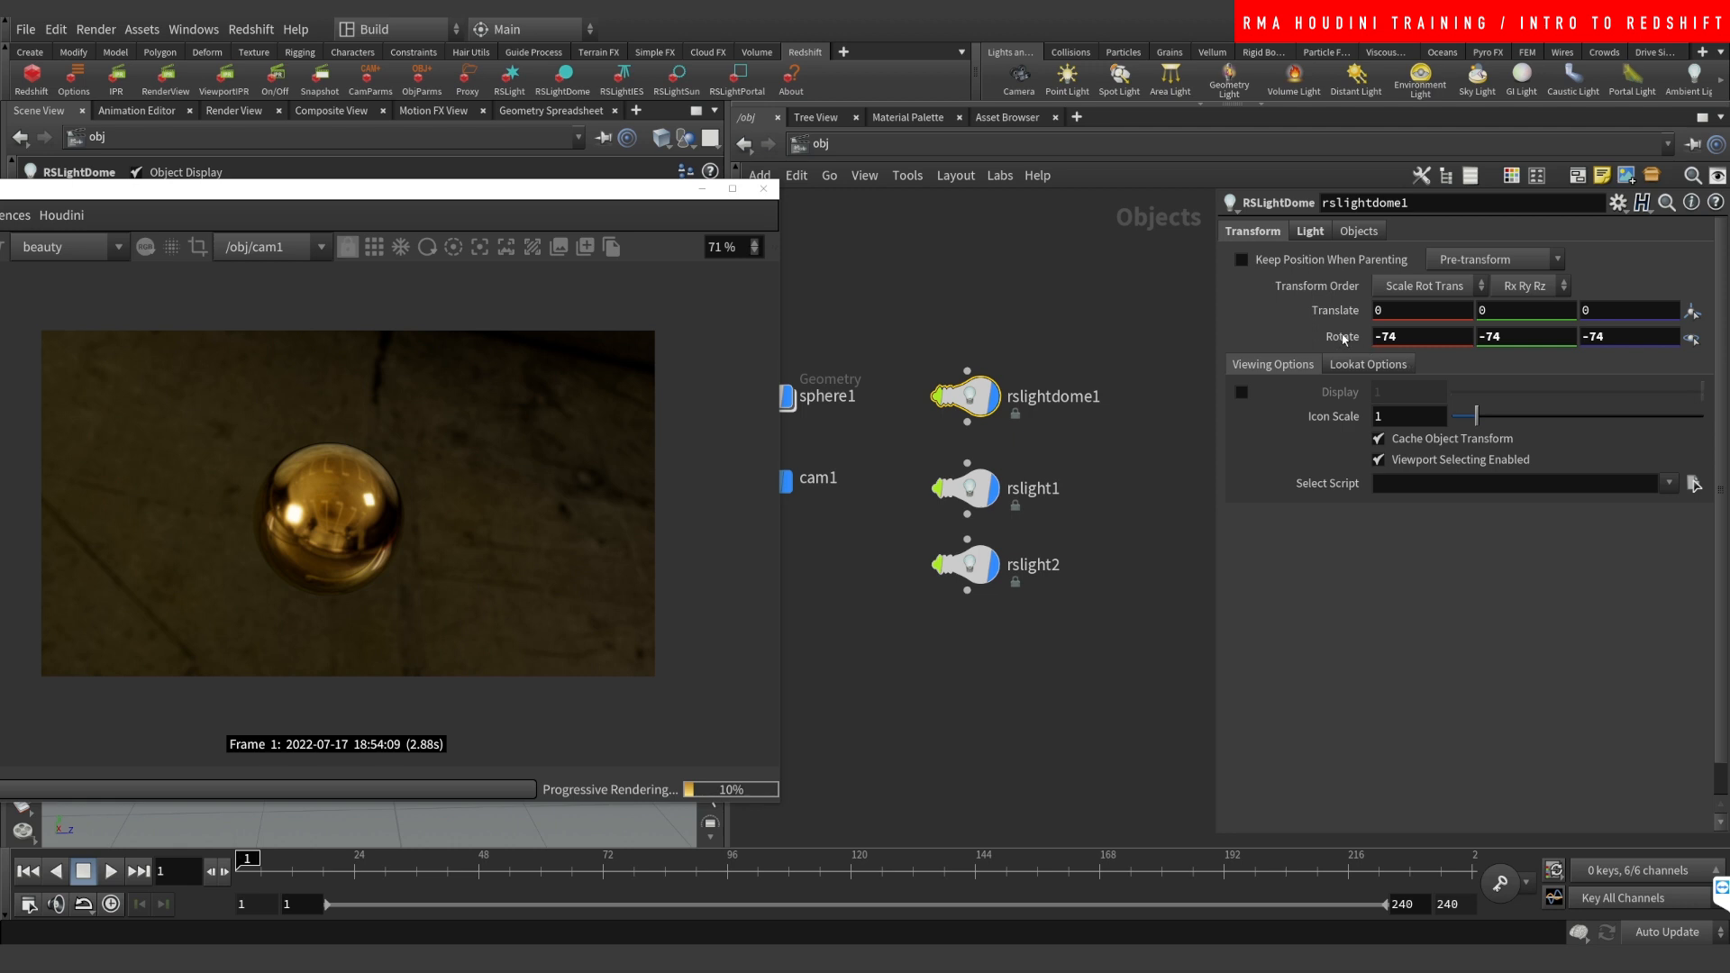
pyautogui.moveTo(1338, 335); pyautogui.dragTo(1341, 335, button='middle')
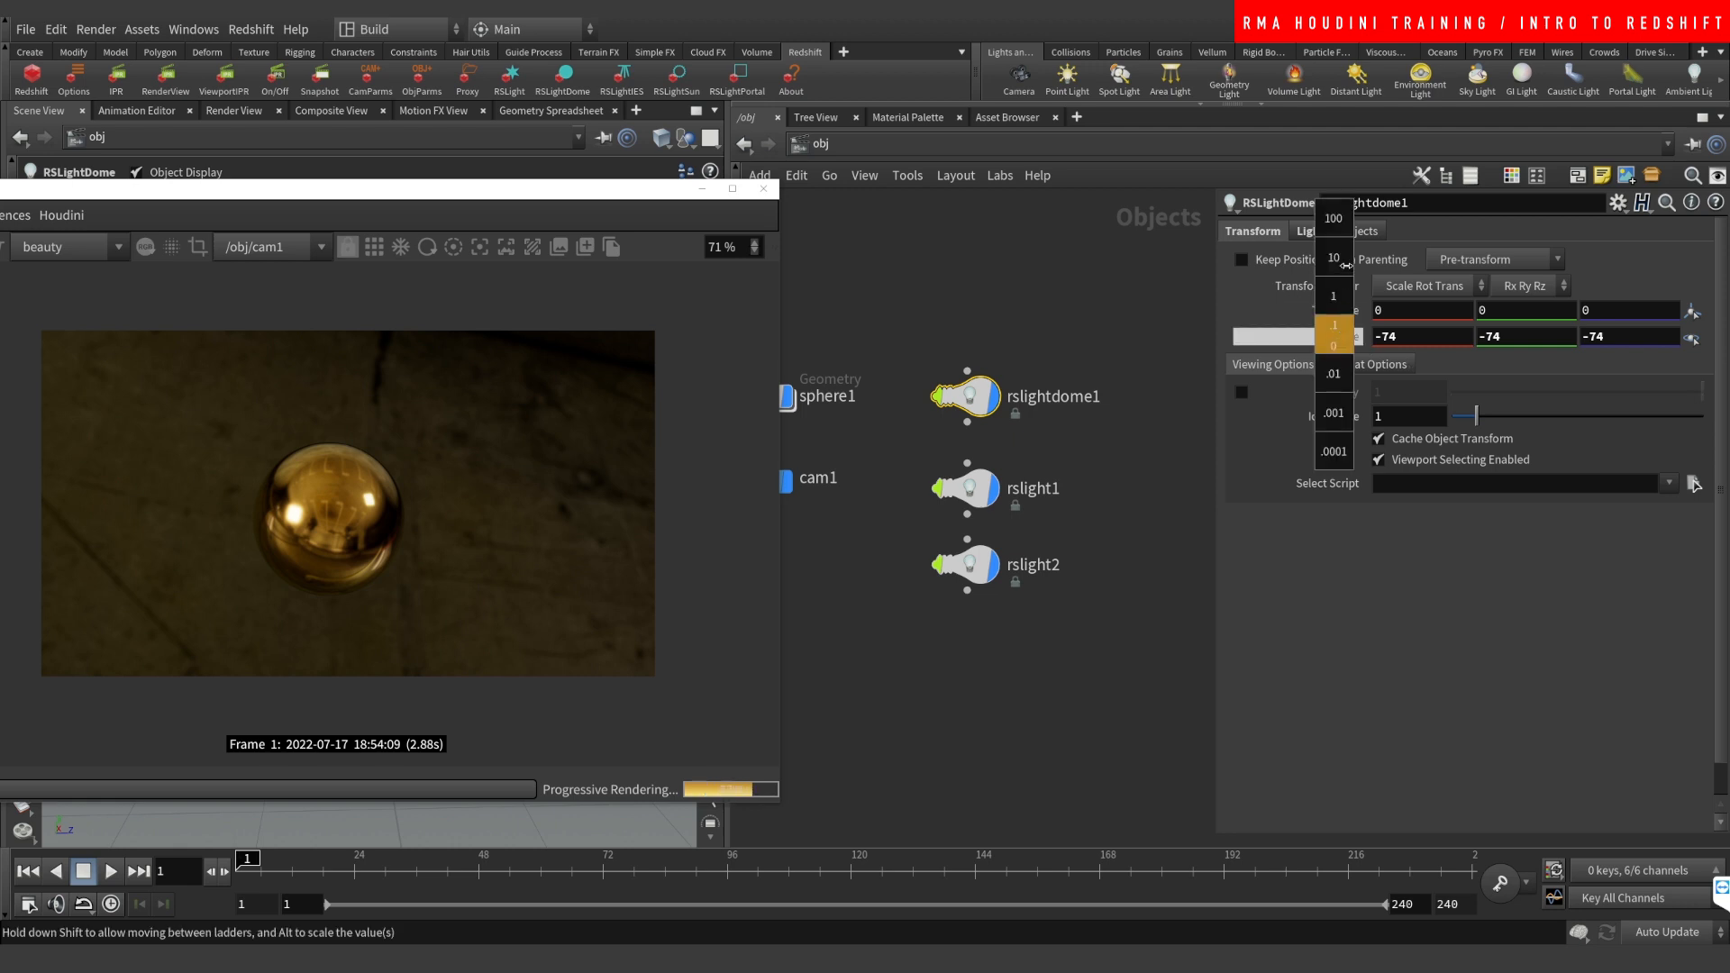
pyautogui.moveTo(1345, 265); pyautogui.dragTo(1440, 315, button='middle')
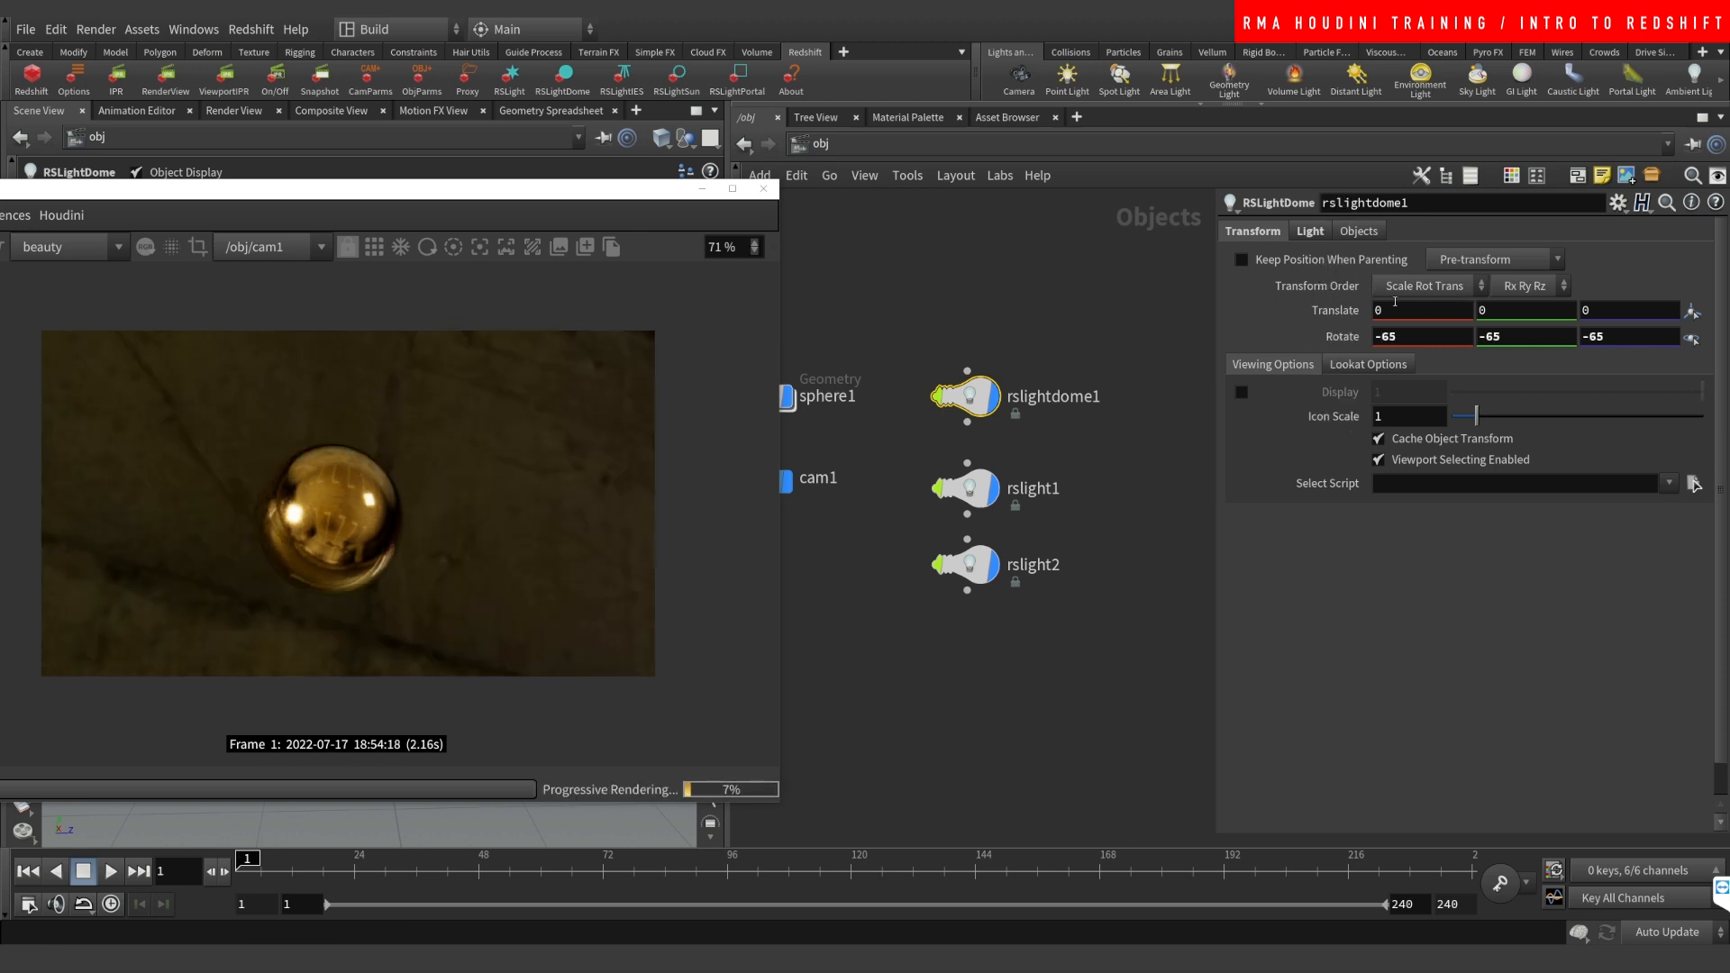
pyautogui.click(1311, 232)
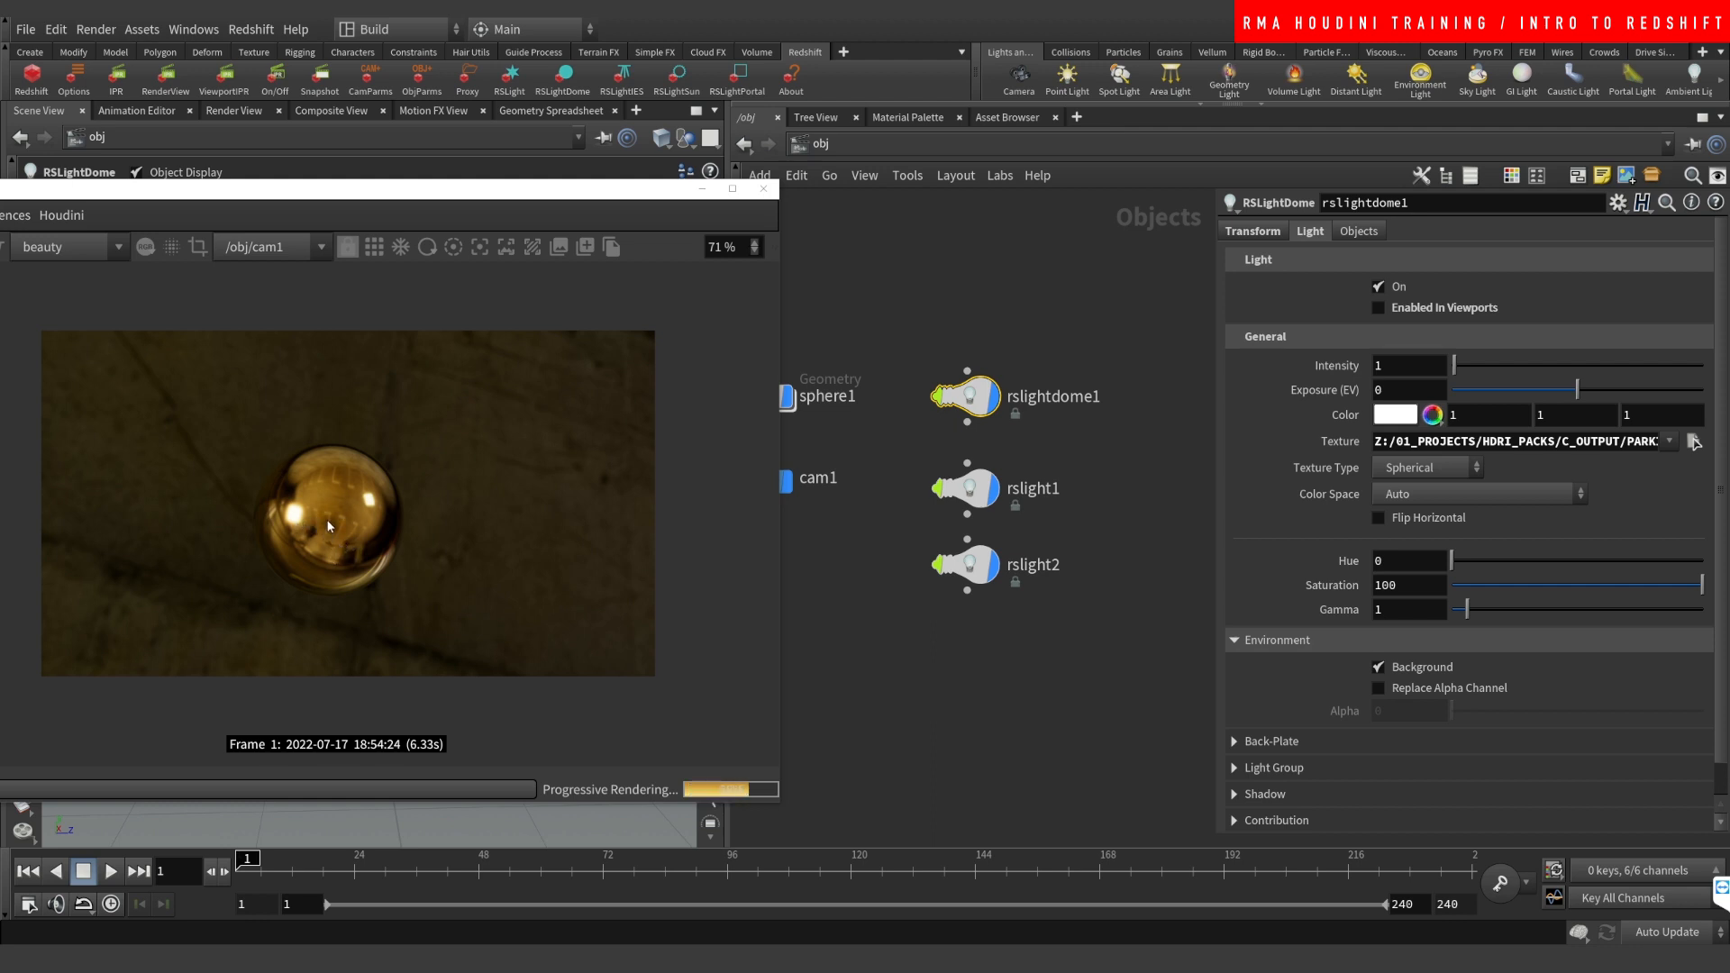
pyautogui.click(1405, 672)
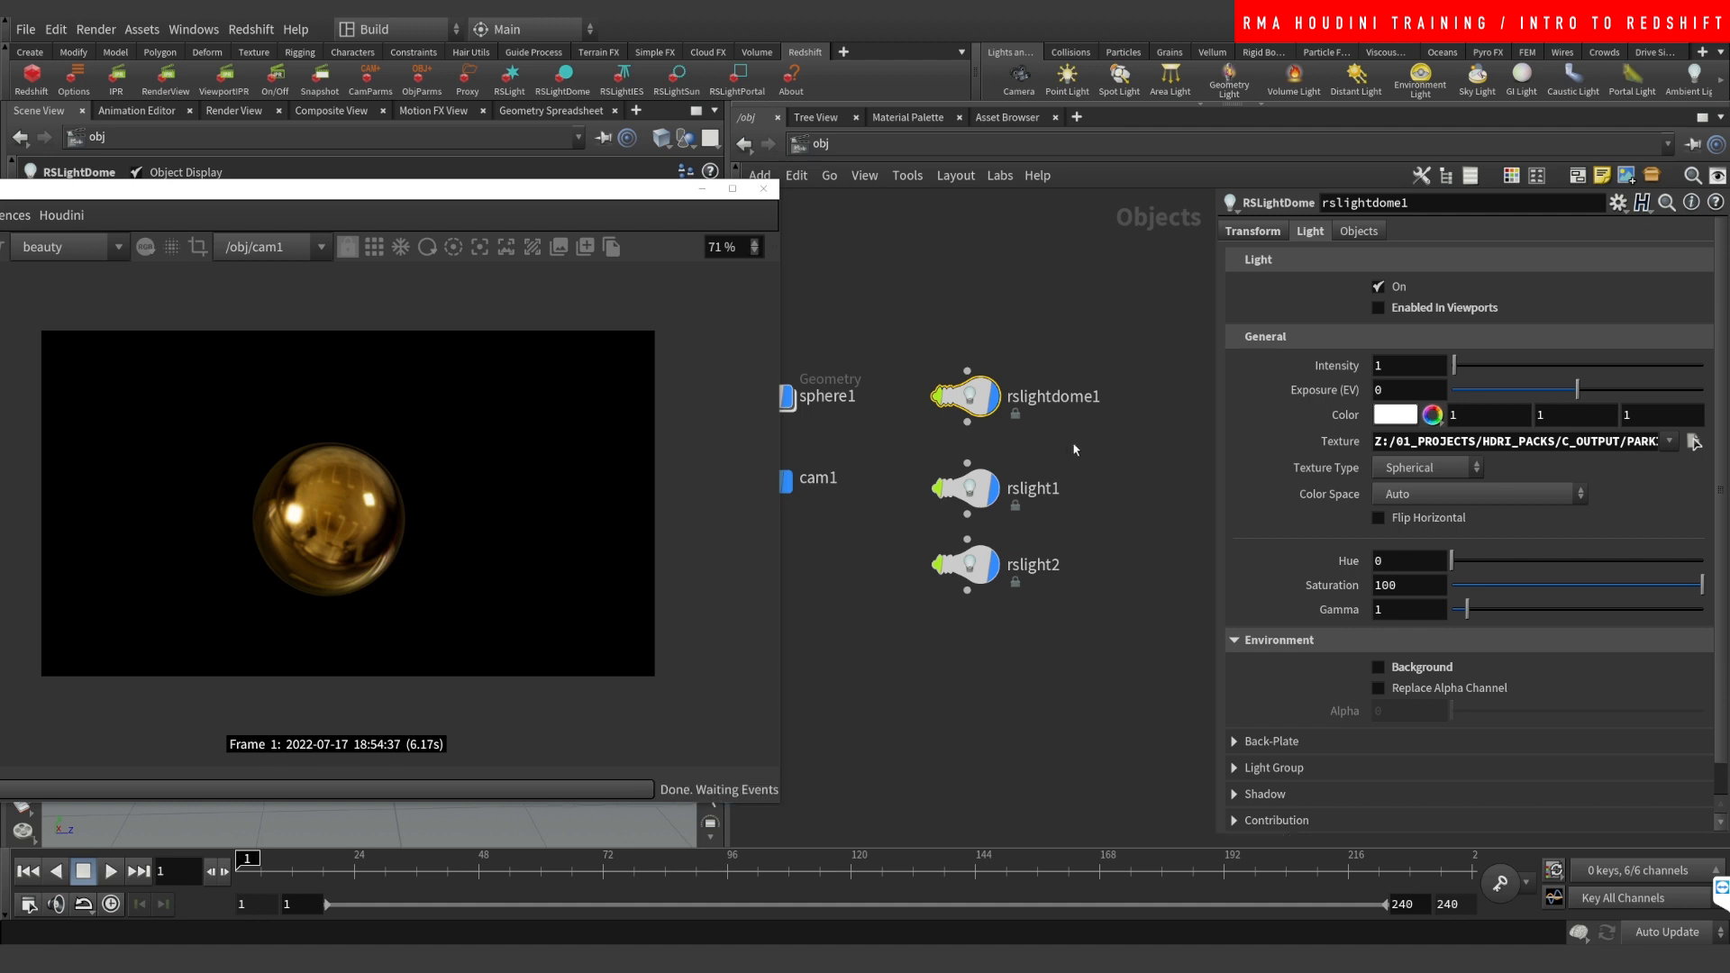
# Step: Review the lights, camera and sphere in the obj network and the material in the mat network
pyautogui.moveTo(1073, 442); pyautogui.dragTo(1107, 418, button='middle')
pyautogui.moveTo(1127, 428); pyautogui.dragTo(927, 622)
pyautogui.click(970, 288)
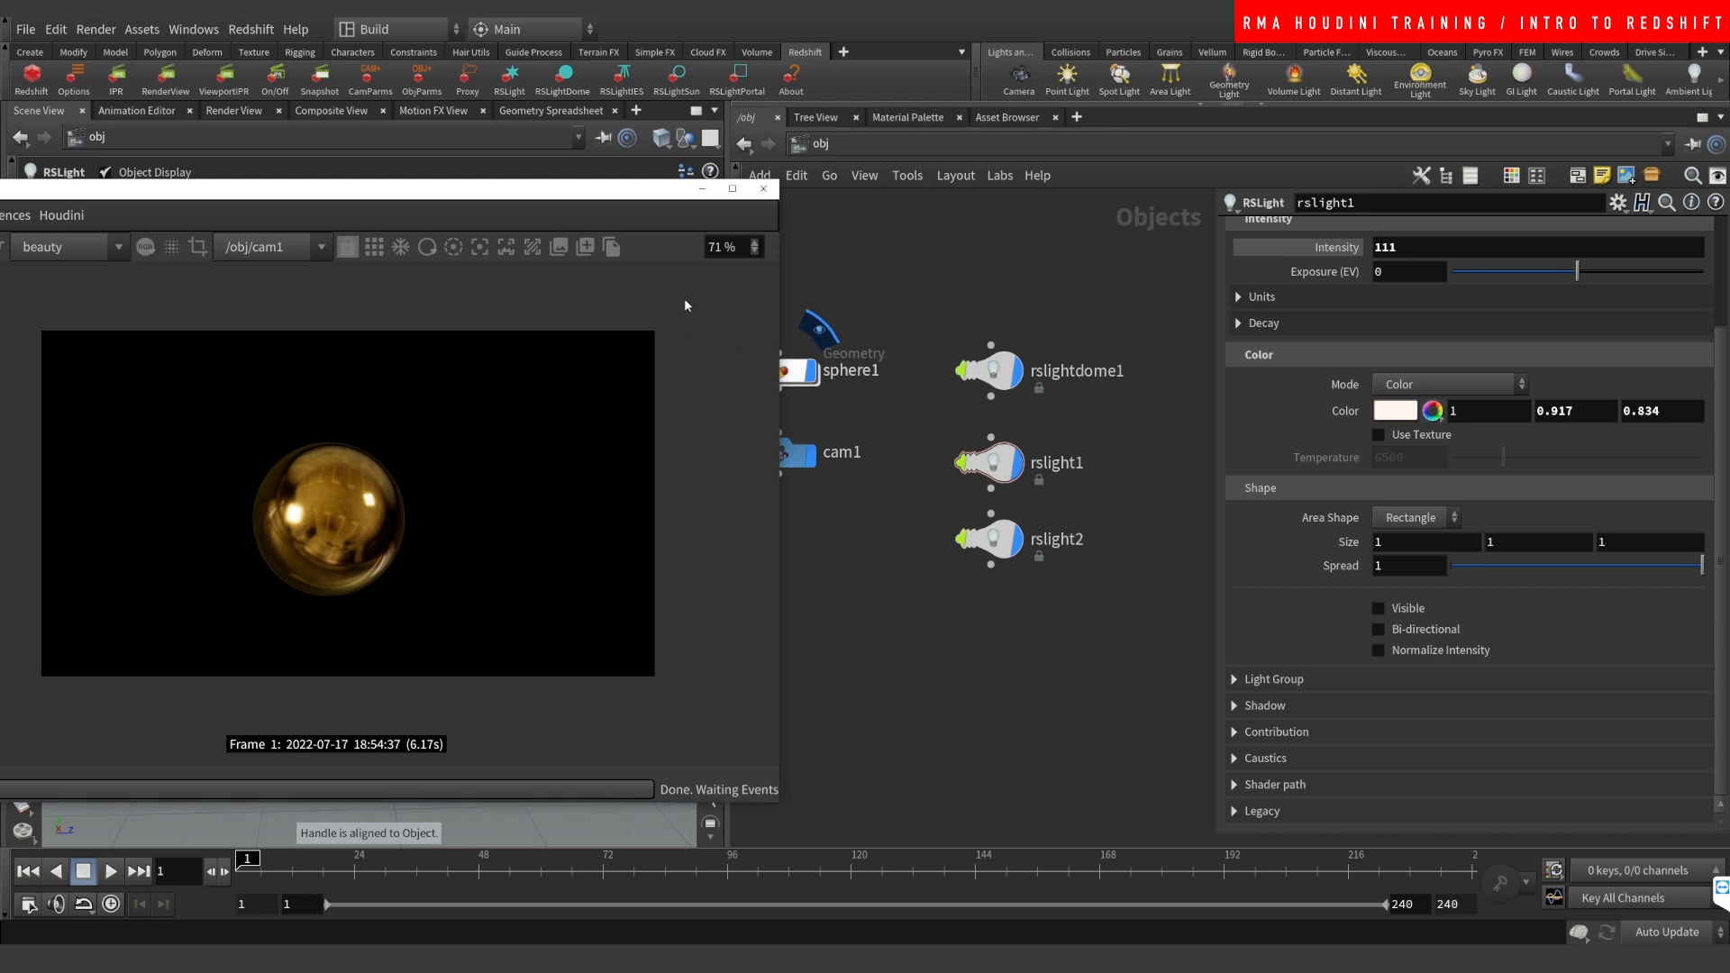
pyautogui.moveTo(555, 193)
pyautogui.mouseDown()
pyautogui.moveTo(620, 242)
pyautogui.moveTo(739, 216)
pyautogui.moveTo(633, 195)
pyautogui.moveTo(700, 192)
pyautogui.moveTo(524, 184)
pyautogui.mouseUp()
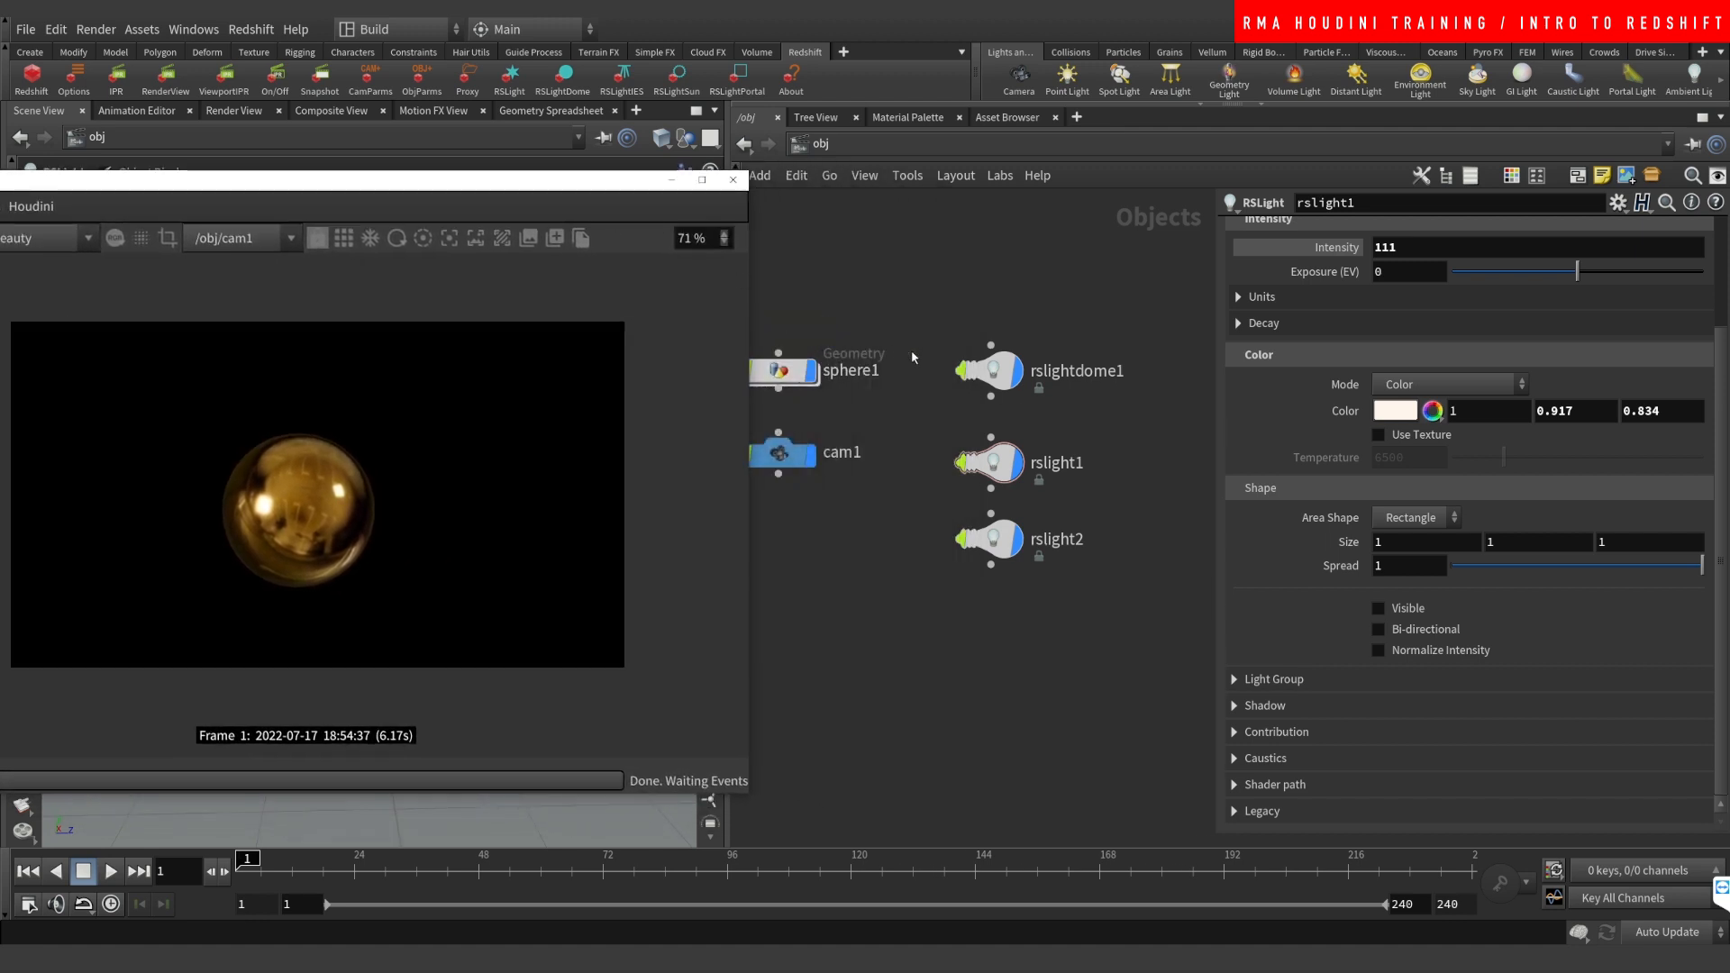
pyautogui.click(781, 454)
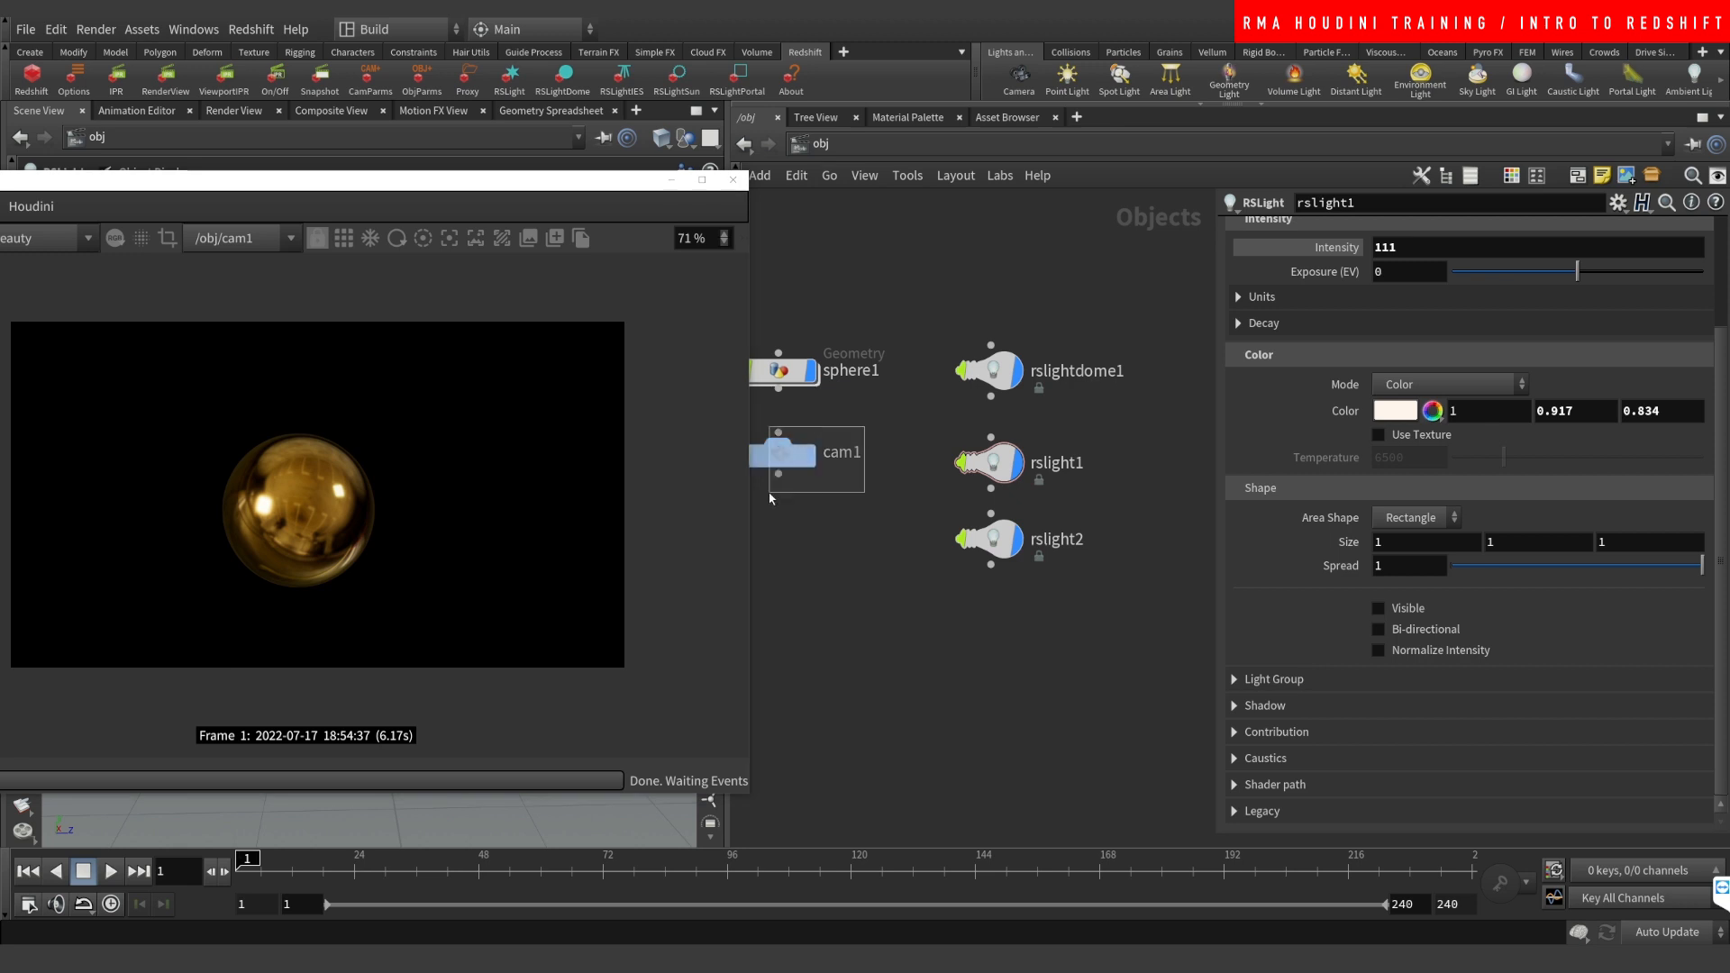
pyautogui.click(800, 365)
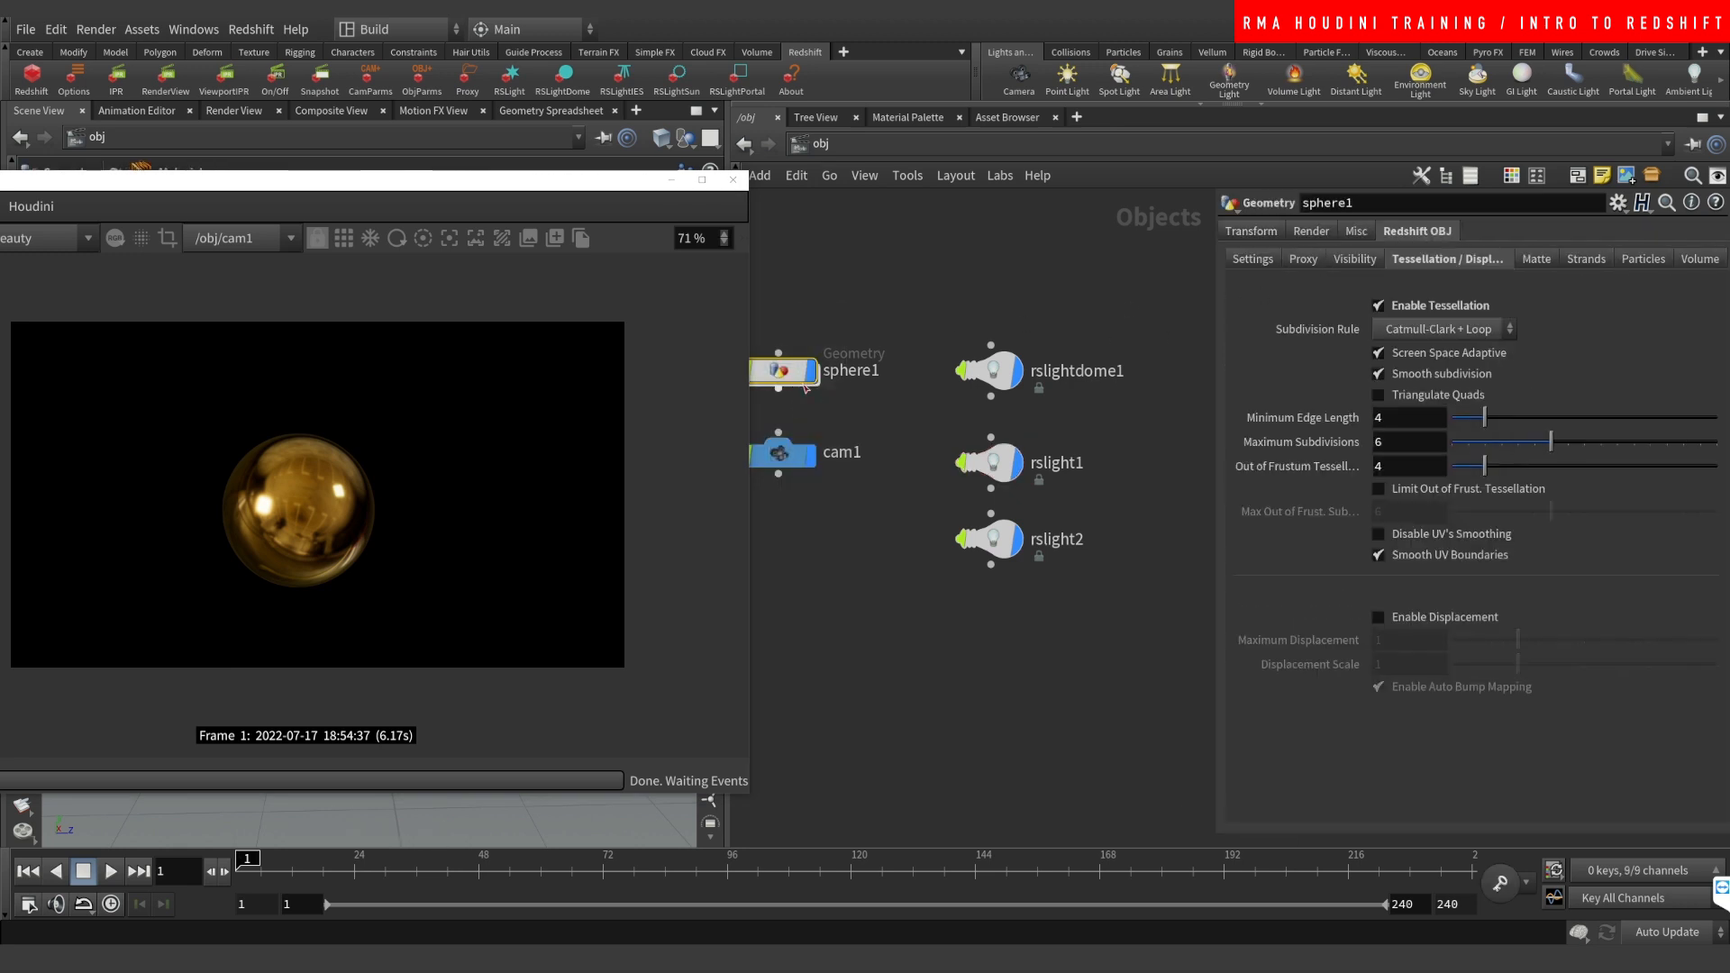
pyautogui.click(799, 144)
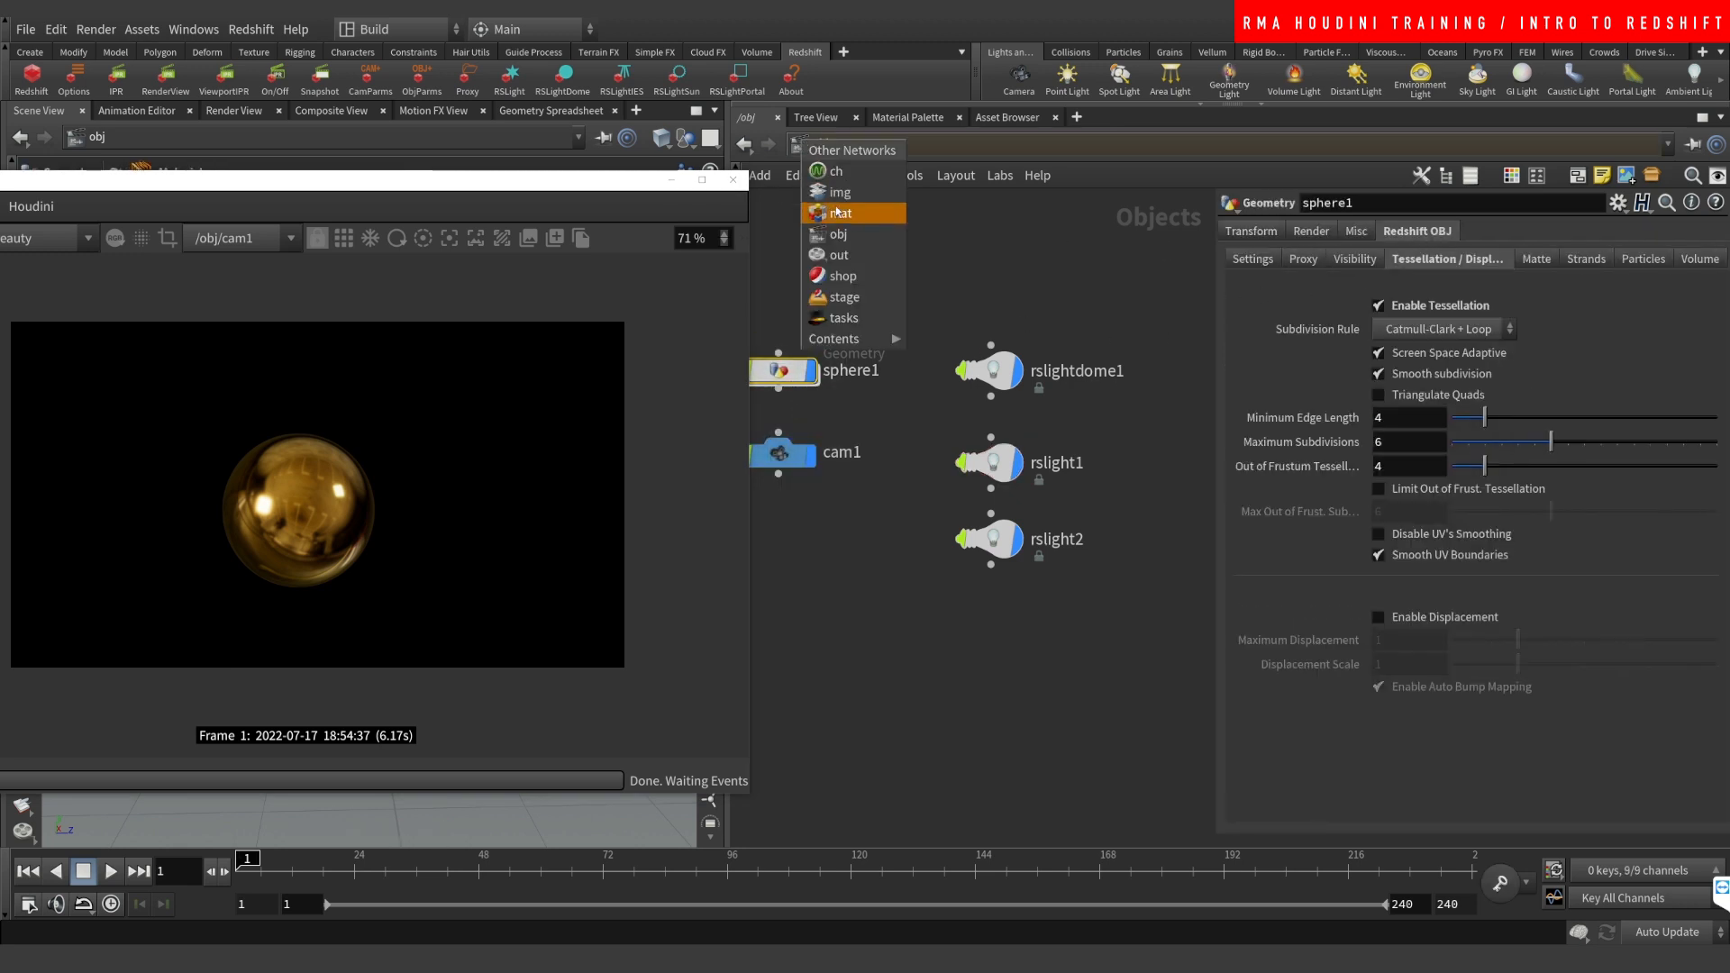
pyautogui.click(829, 218)
pyautogui.moveTo(748, 351); pyautogui.dragTo(1117, 595)
# Step: Return to the out network and reposition the Redshift_ROP1 node and the Redshift Render View window
pyautogui.click(799, 145)
pyautogui.click(852, 253)
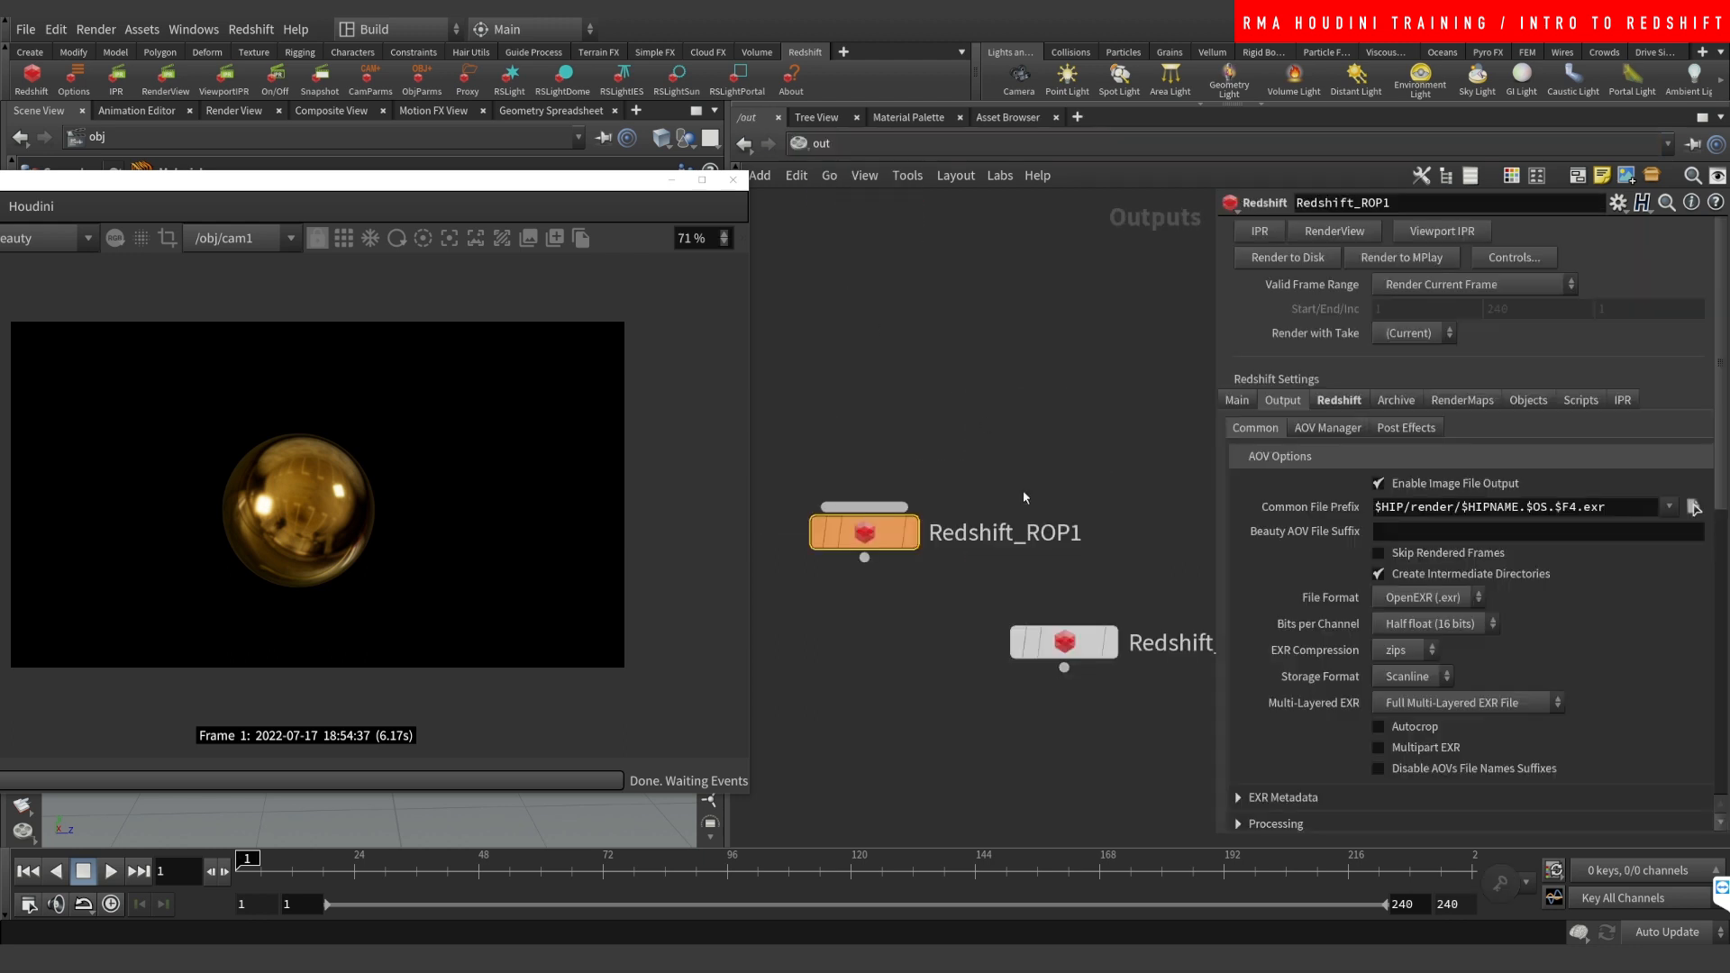
pyautogui.moveTo(865, 521); pyautogui.dragTo(889, 387)
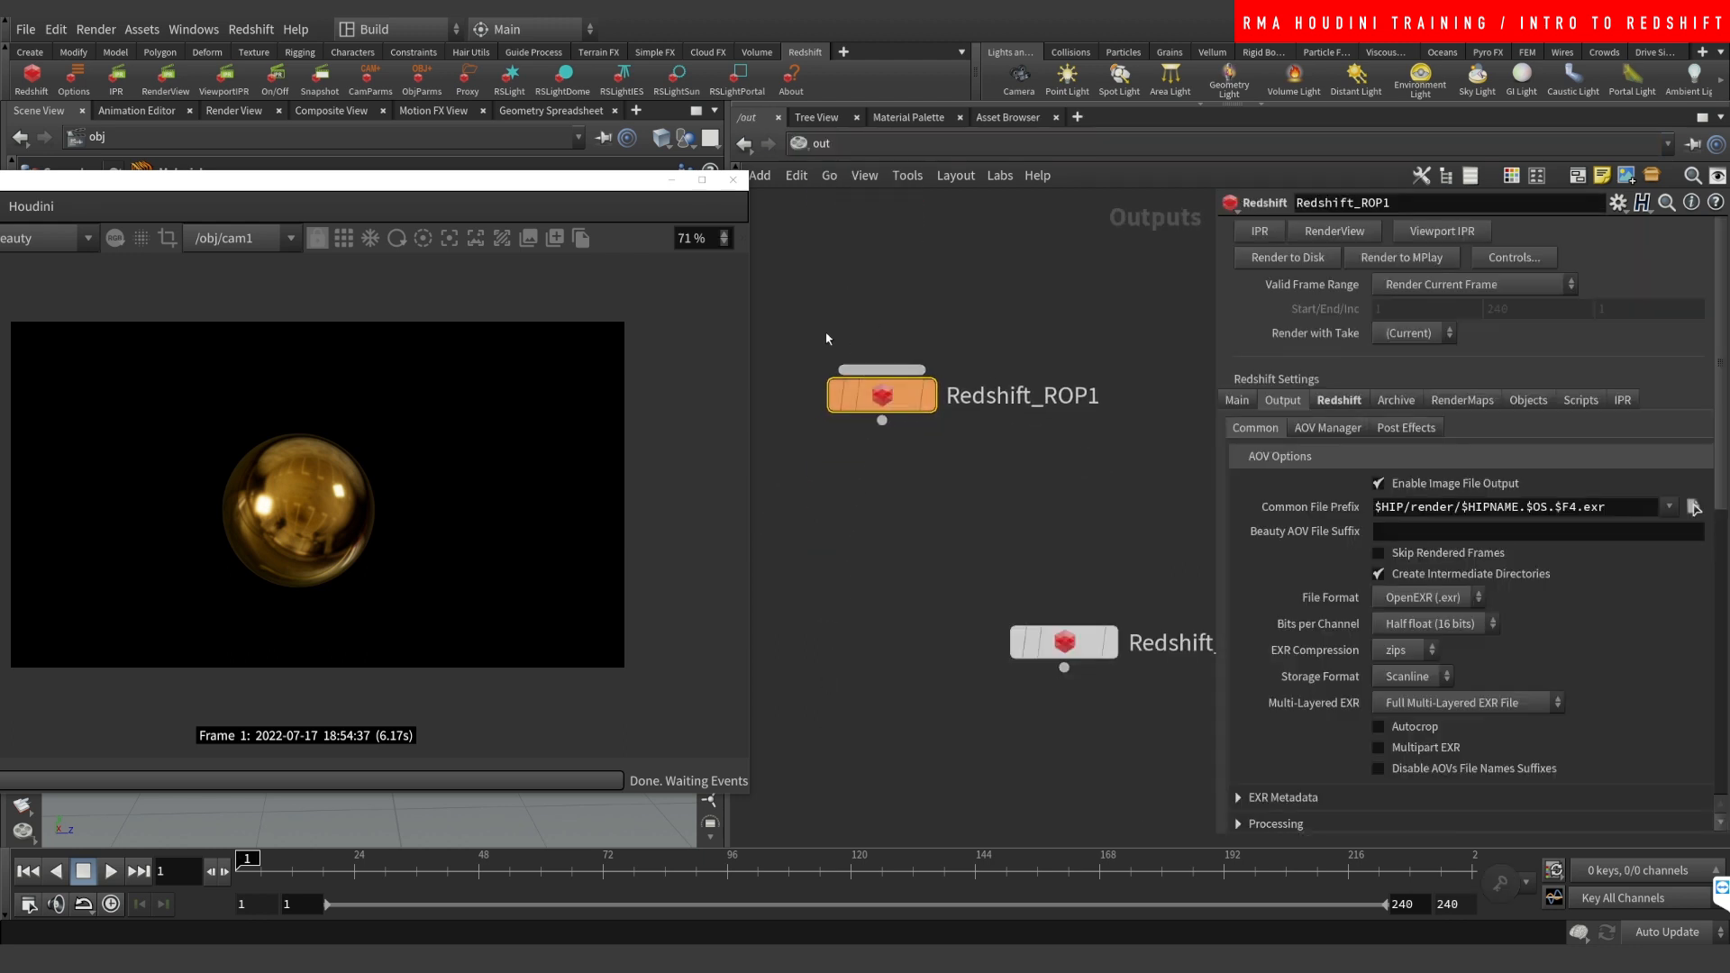
pyautogui.moveTo(455, 185); pyautogui.dragTo(985, 249)
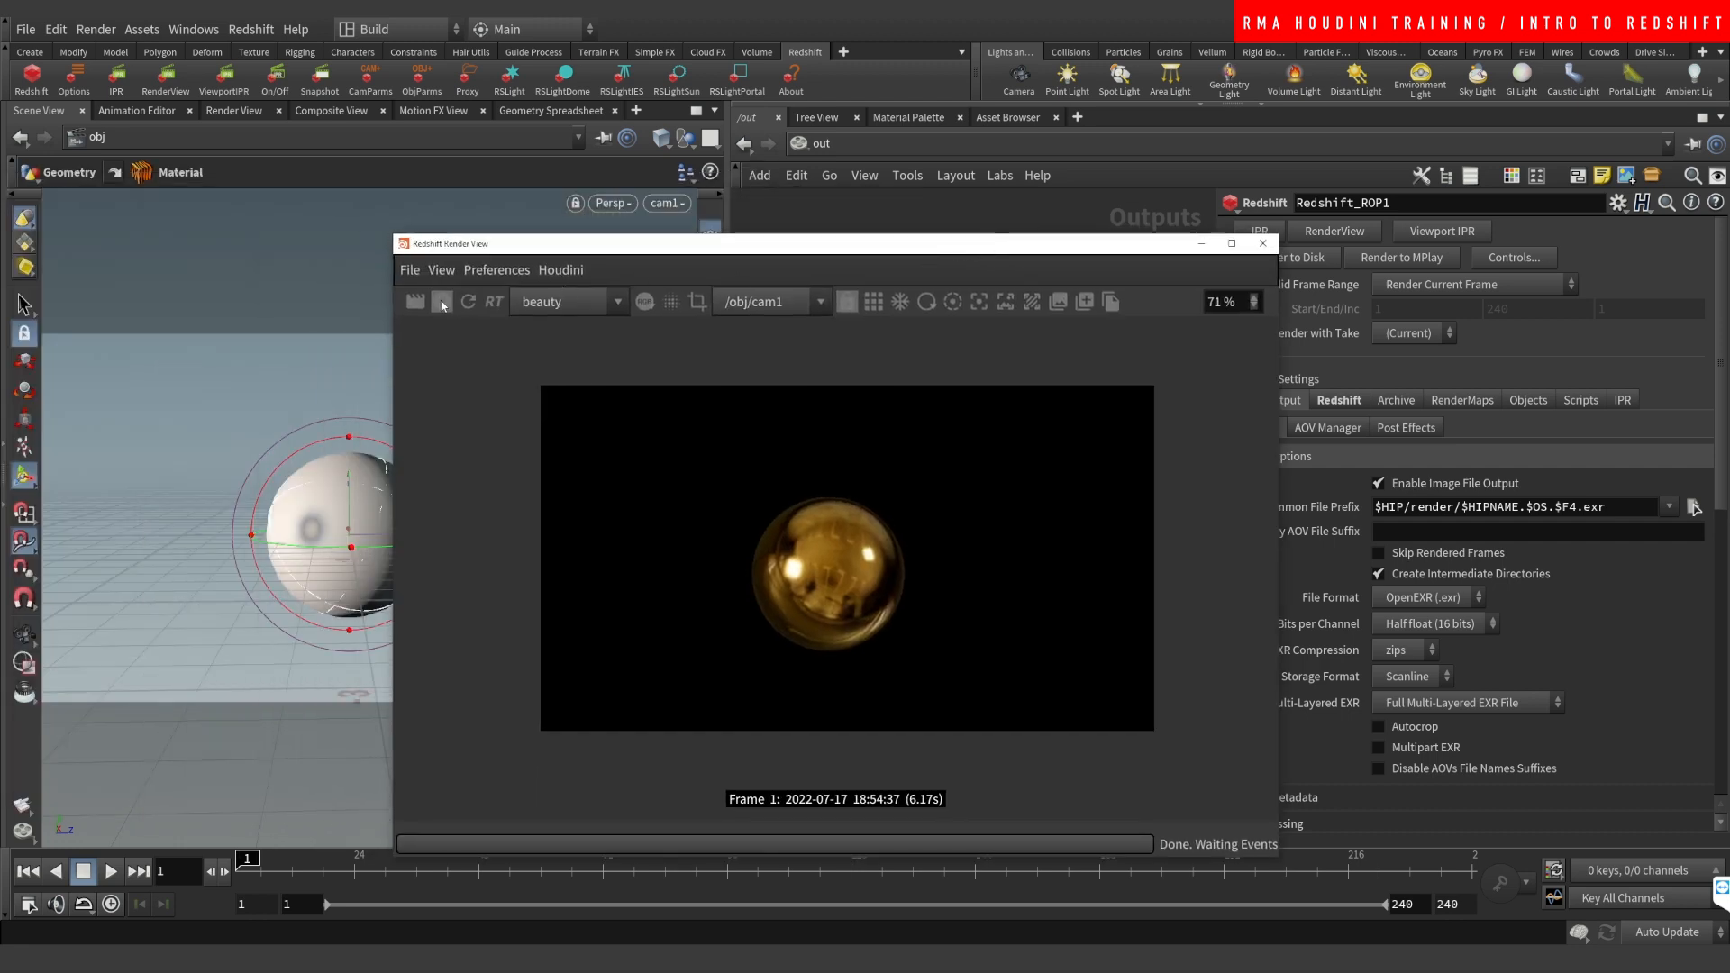